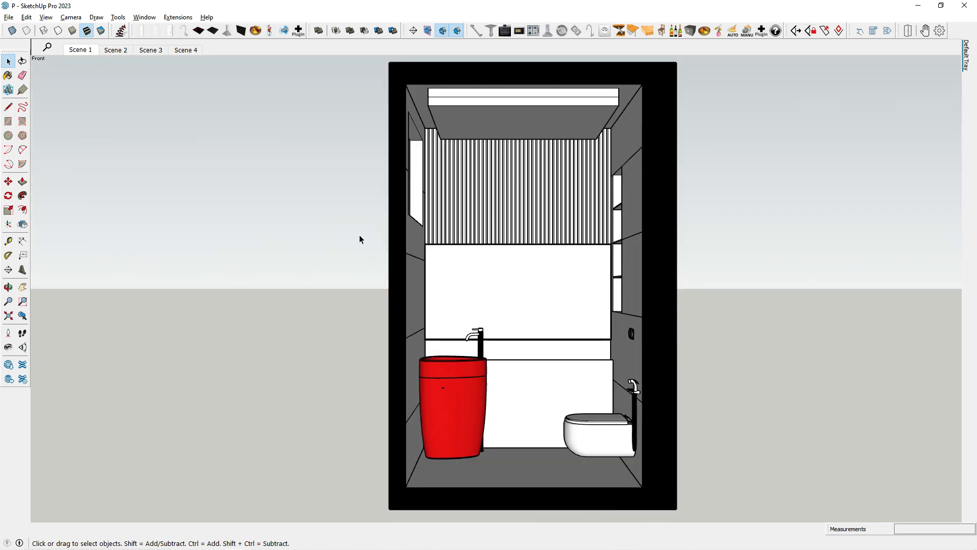
- Examine the finished bathroom model from the Scene 1 and Scene 2 views
scroll(356, 267, down, 2)
middle_drag(373, 283, 452, 271)
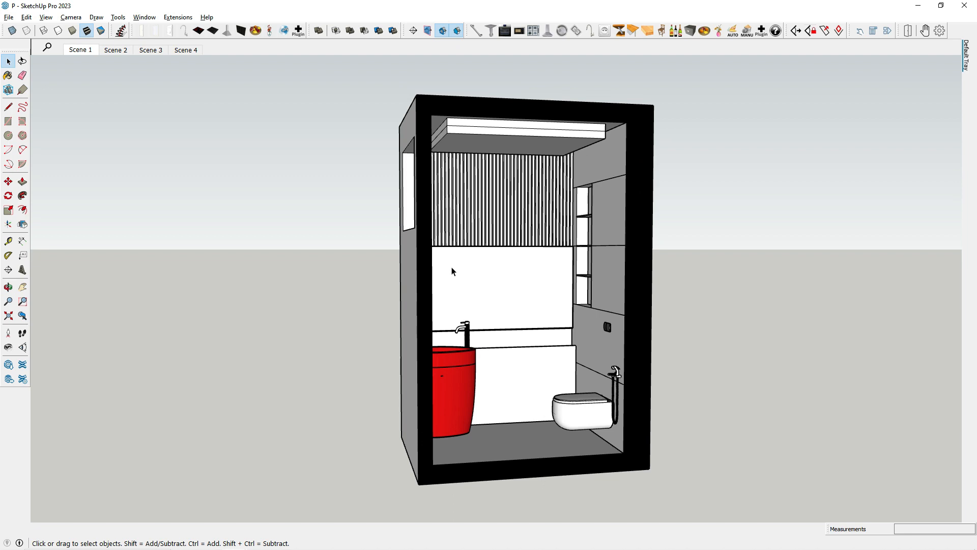
click(116, 50)
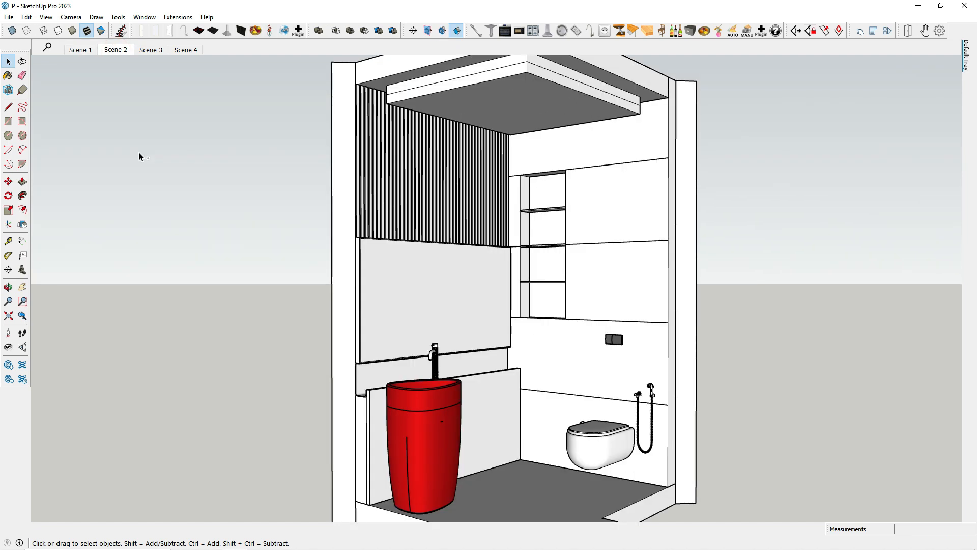
scroll(151, 187, down, 3)
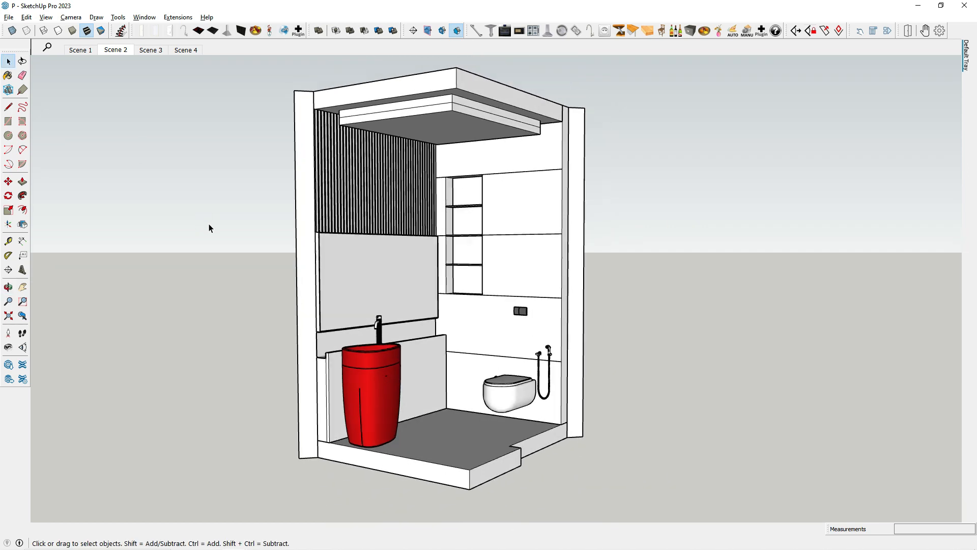
scroll(209, 228, down, 1)
click(219, 200)
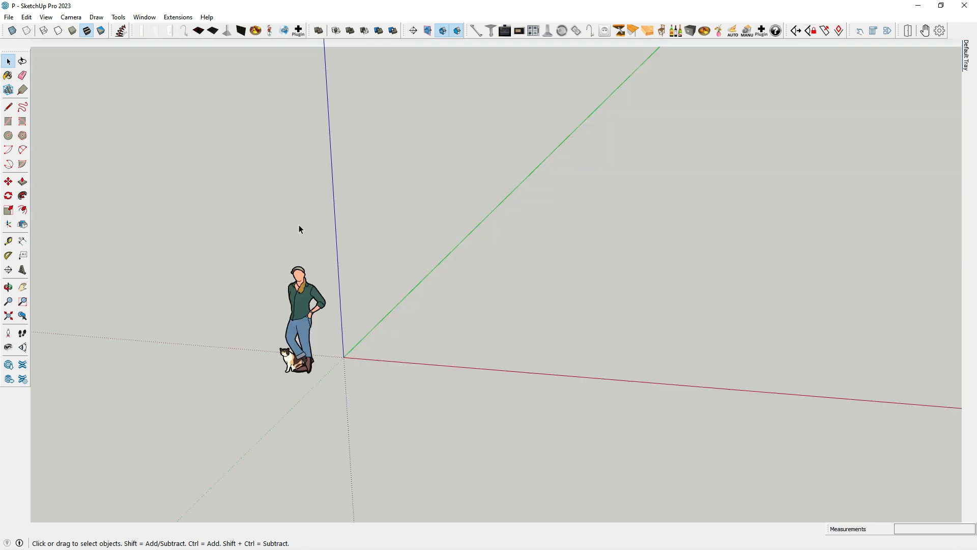
- Draw a 6' by 5' rectangle on the ground plane starting at the origin
click(9, 121)
middle_drag(179, 227, 257, 355)
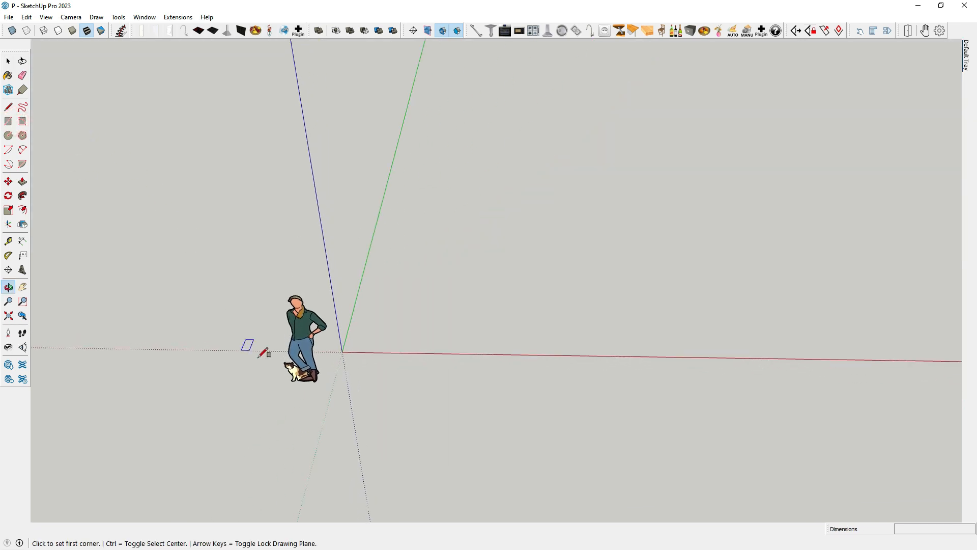
scroll(536, 292, up, 3)
middle_drag(489, 282, 452, 323)
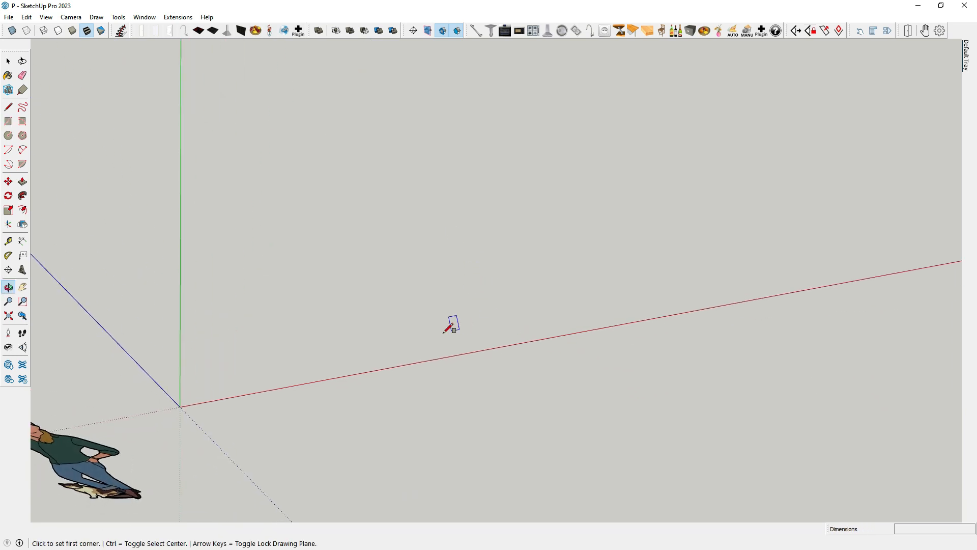
click(180, 405)
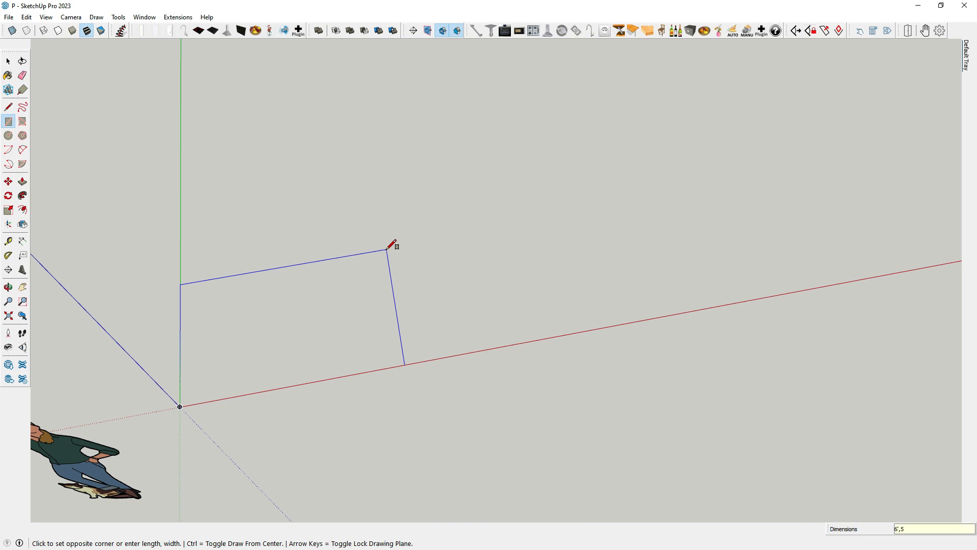
key(Return)
scroll(387, 252, down, 3)
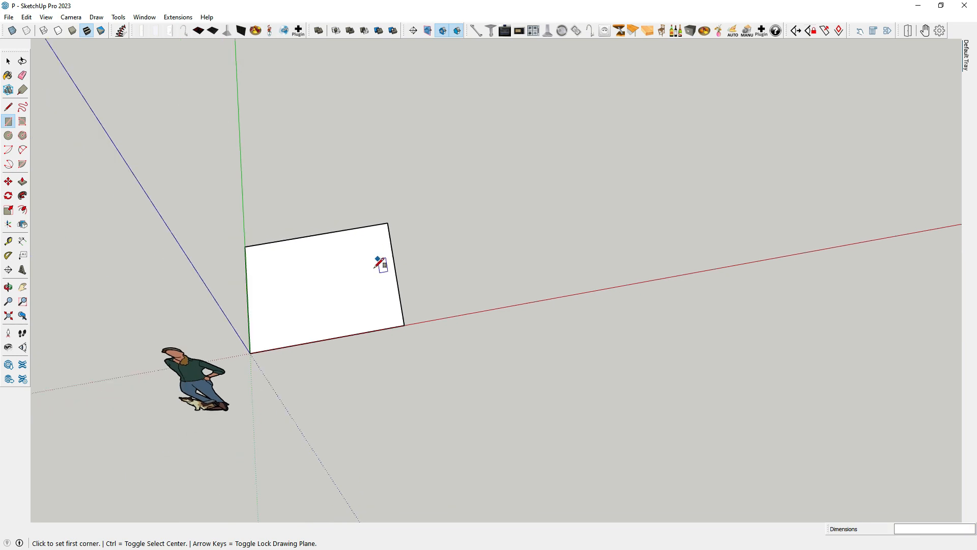
- Dimension the rectangle's back edge and right edge
middle_drag(380, 267, 64, 157)
click(22, 239)
middle_drag(316, 223, 309, 214)
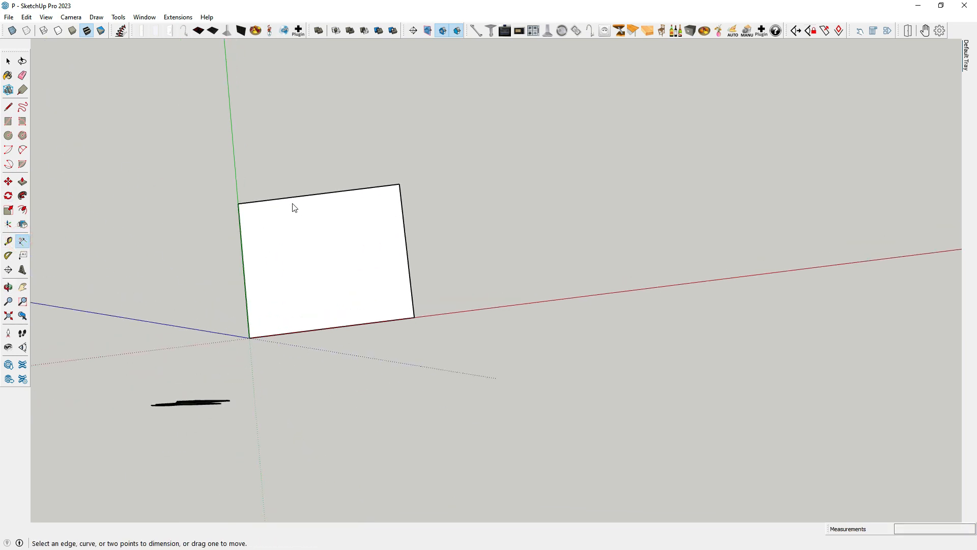
click(291, 203)
click(291, 178)
click(404, 225)
click(419, 226)
- Erase both dimensions from the rectangle
click(22, 76)
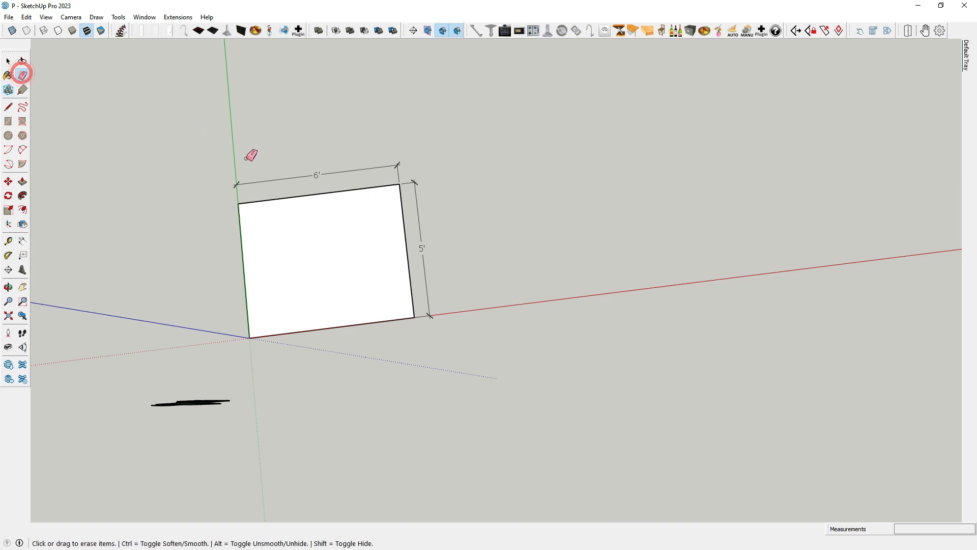
click(316, 176)
click(430, 189)
click(407, 212)
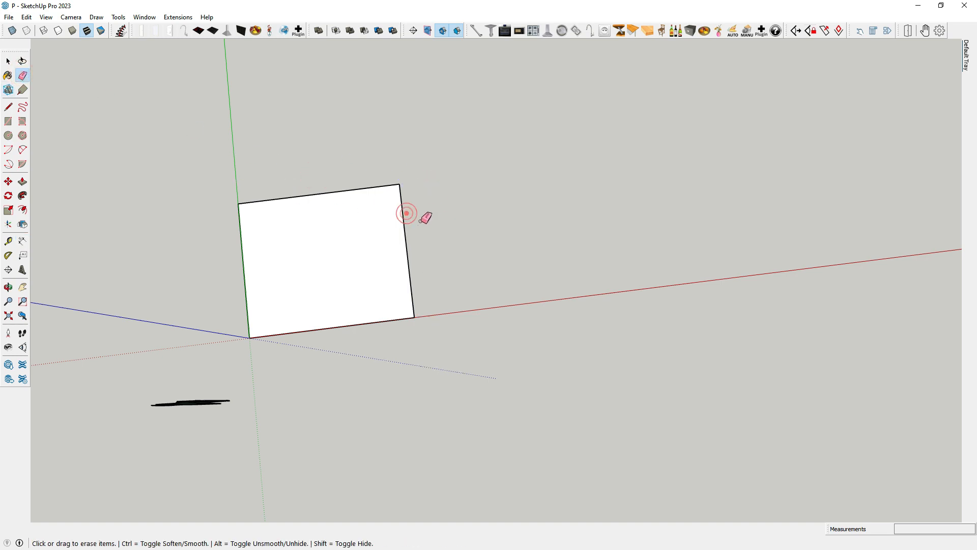
- Offset the rectangle's outline outward to form a wall border around the floor
click(22, 211)
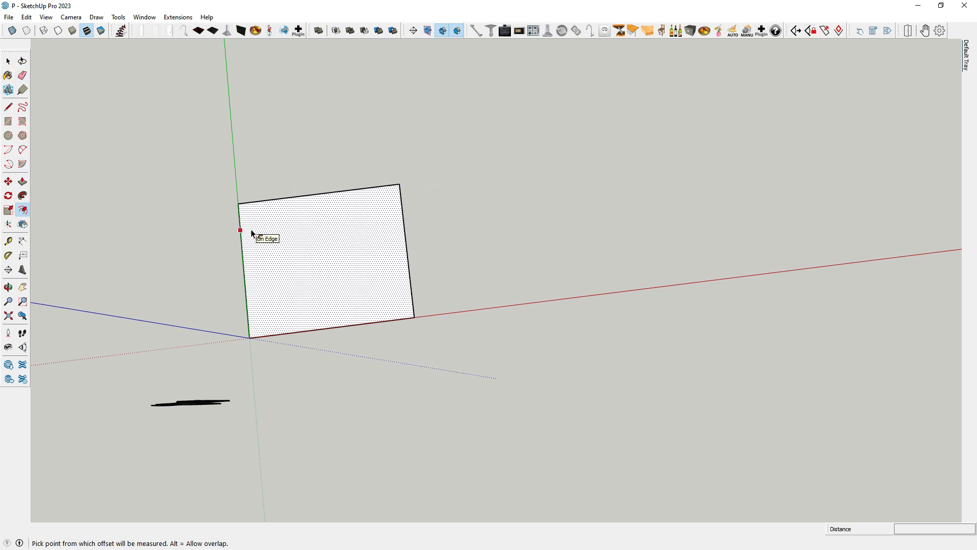
scroll(259, 224, up, 1)
click(264, 214)
click(231, 193)
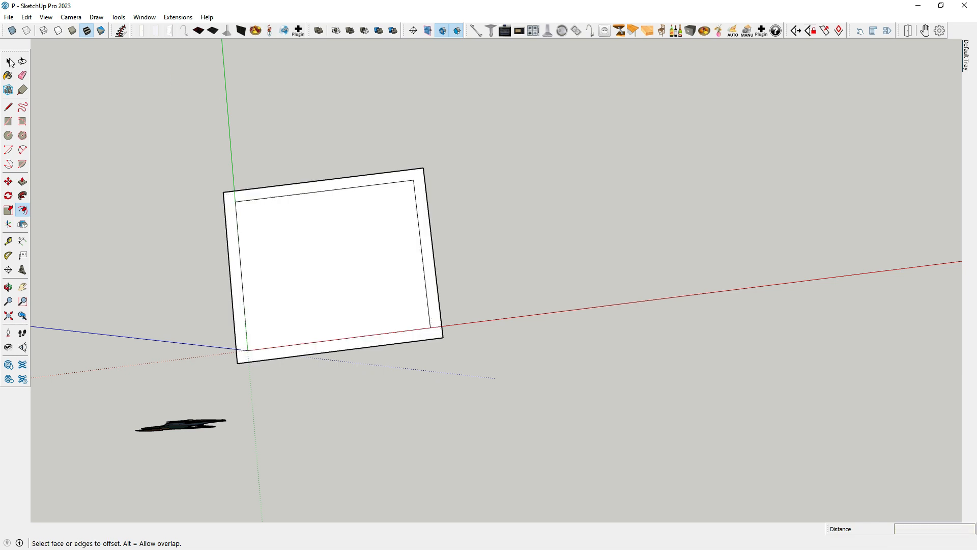
- Make the inner floor face and the surrounding wall border into two separate groups
click(9, 61)
click(107, 142)
middle_drag(372, 332, 312, 253)
right_click(313, 252)
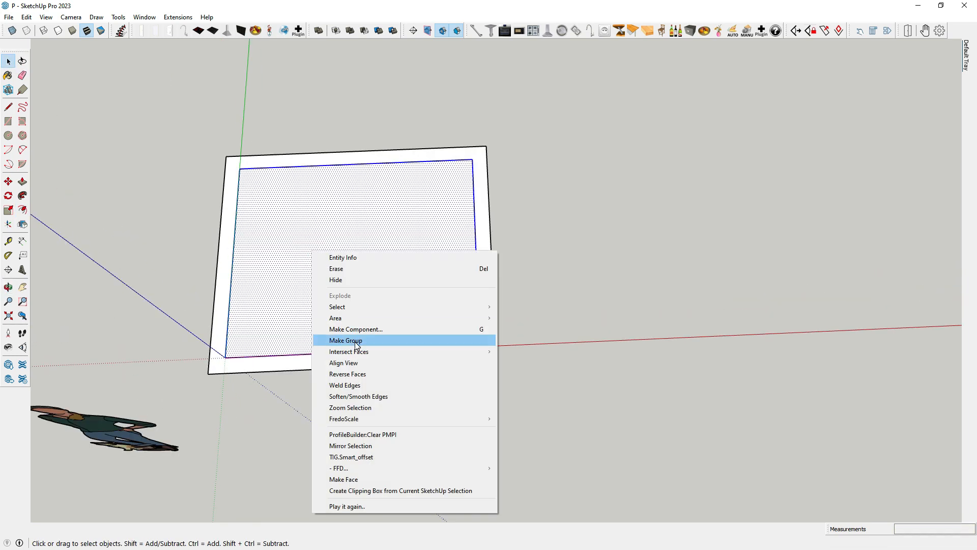
click(357, 345)
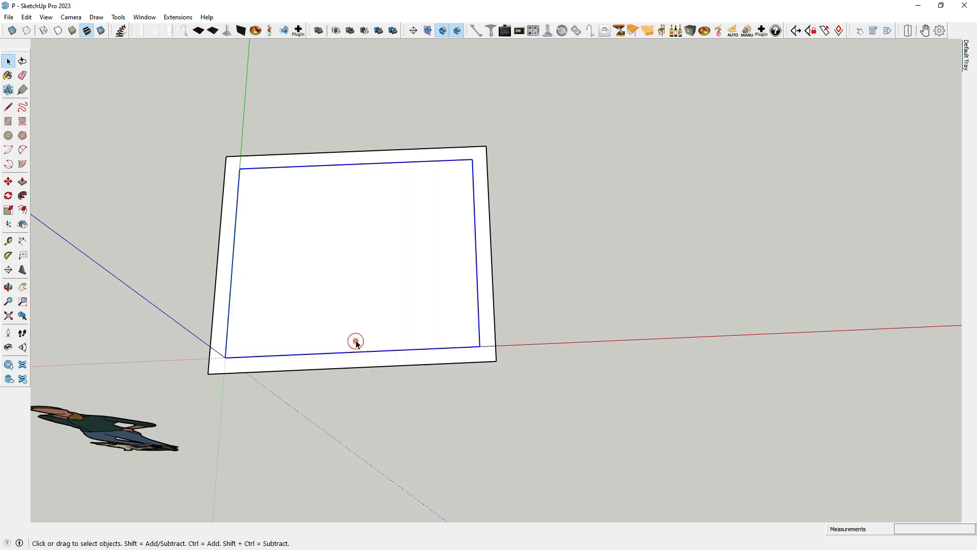
click(312, 159)
right_click(312, 160)
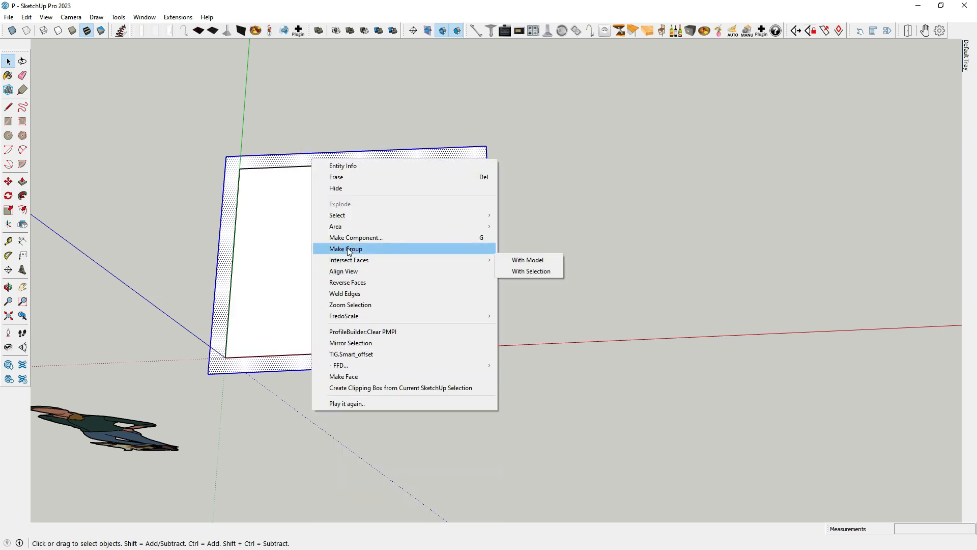
click(352, 250)
- Extrude the floor face upward inside its group into a slab 6 inches thick
middle_drag(351, 250, 276, 276)
key(p)
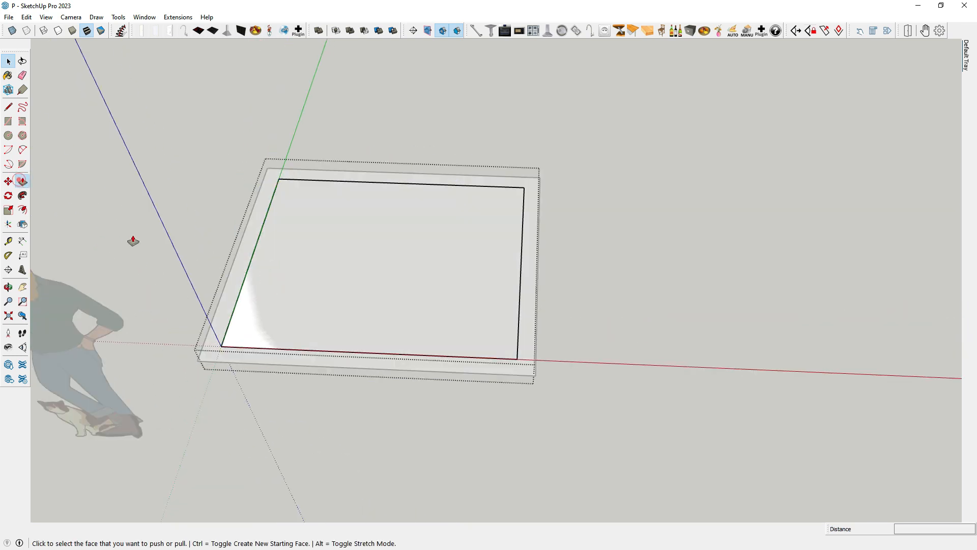
middle_drag(133, 236, 299, 255)
click(308, 270)
click(312, 263)
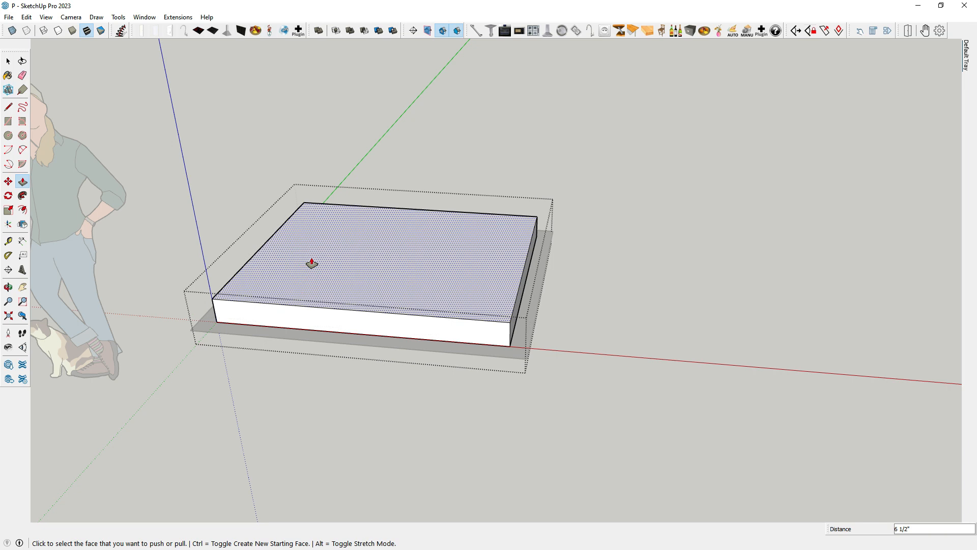
key(space)
click(65, 113)
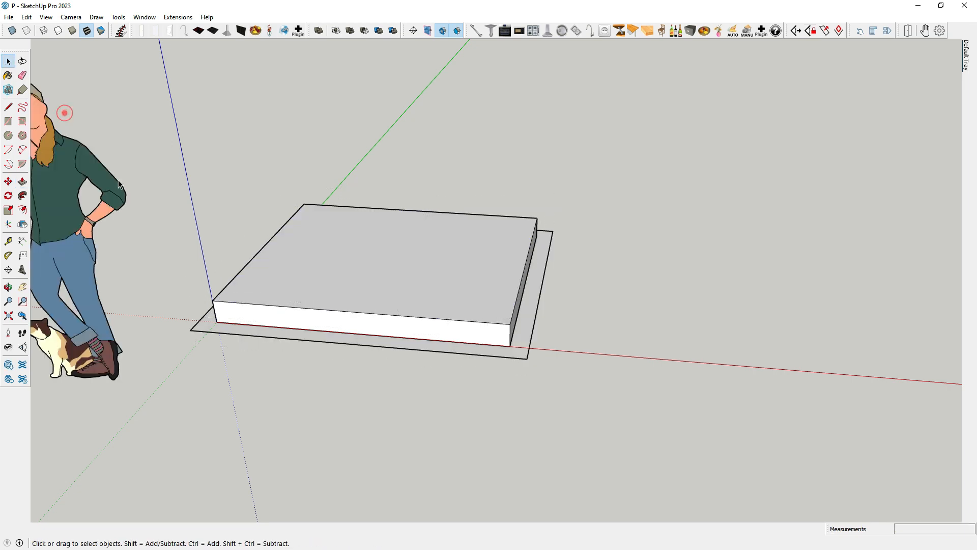
- Open the outer wall group and extrude its face upward 6 inches, level with the floor slab
scroll(210, 321, up, 2)
double_click(210, 319)
click(22, 181)
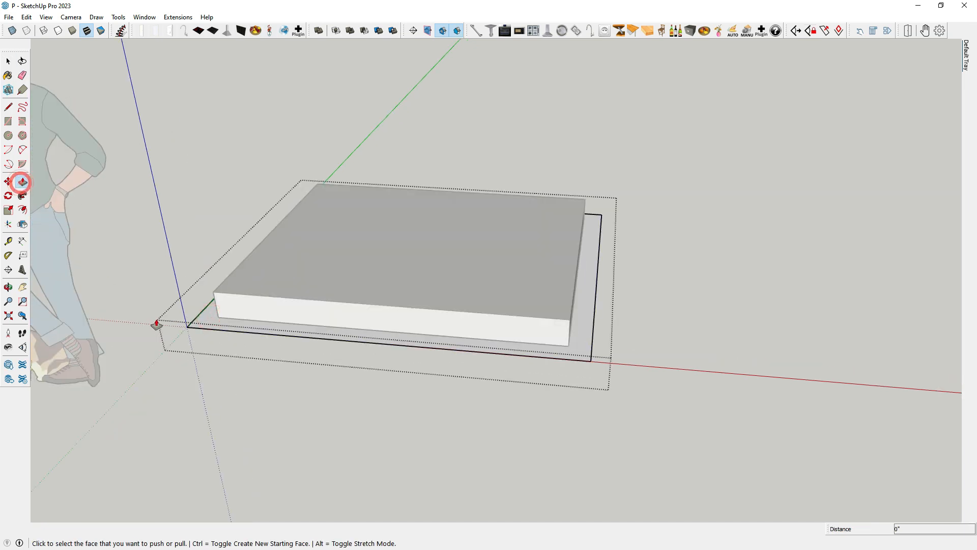
scroll(188, 326, up, 2)
click(204, 320)
click(212, 301)
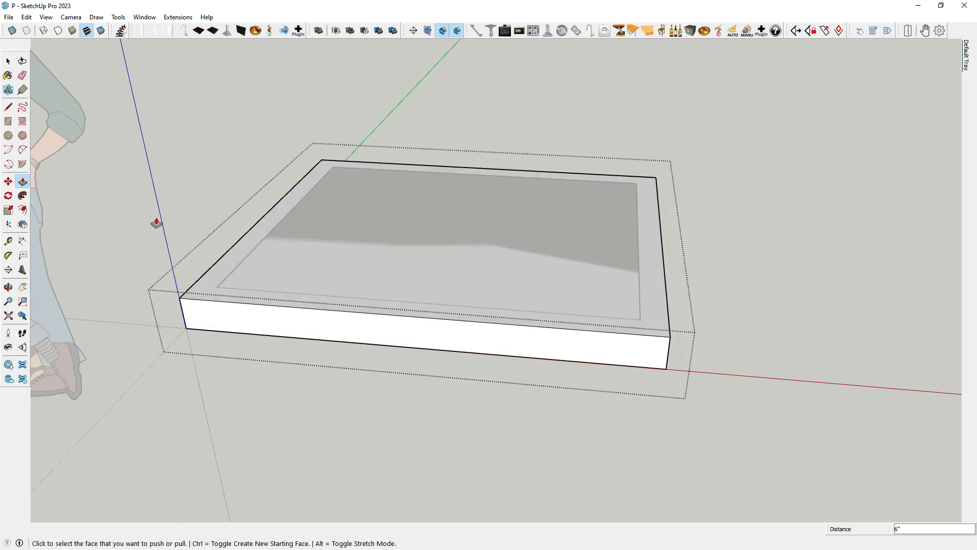
- Trace the floor outline on top of the wall block and push it through to cut a full opening
click(9, 121)
click(315, 193)
click(650, 342)
key(space)
middle_drag(426, 241, 393, 284)
click(393, 284)
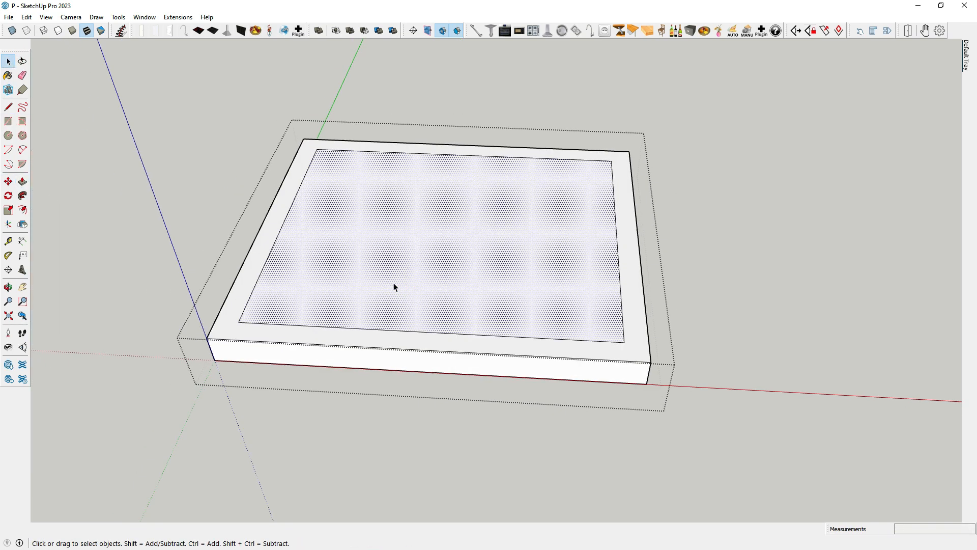
key(p)
click(398, 190)
click(419, 220)
- Draw diagonal mitre lines between the inner and outer corners of the wall frame
key(l)
click(325, 162)
click(310, 150)
scroll(310, 152, down, 1)
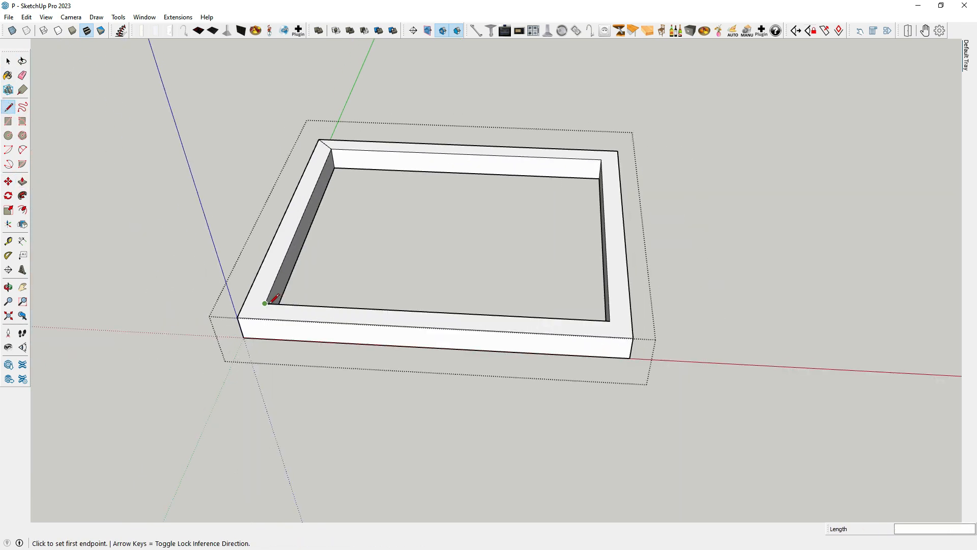
click(265, 303)
click(238, 316)
scroll(240, 316, down, 2)
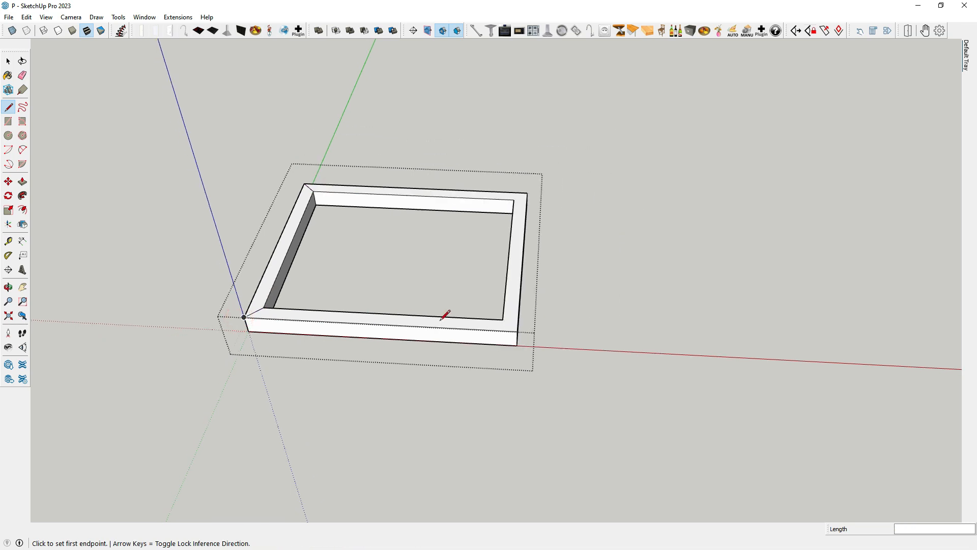
scroll(536, 313, up, 1)
key(space)
scroll(375, 242, down, 3)
middle_drag(375, 242, 408, 255)
middle_drag(536, 206, 467, 164)
scroll(388, 181, up, 3)
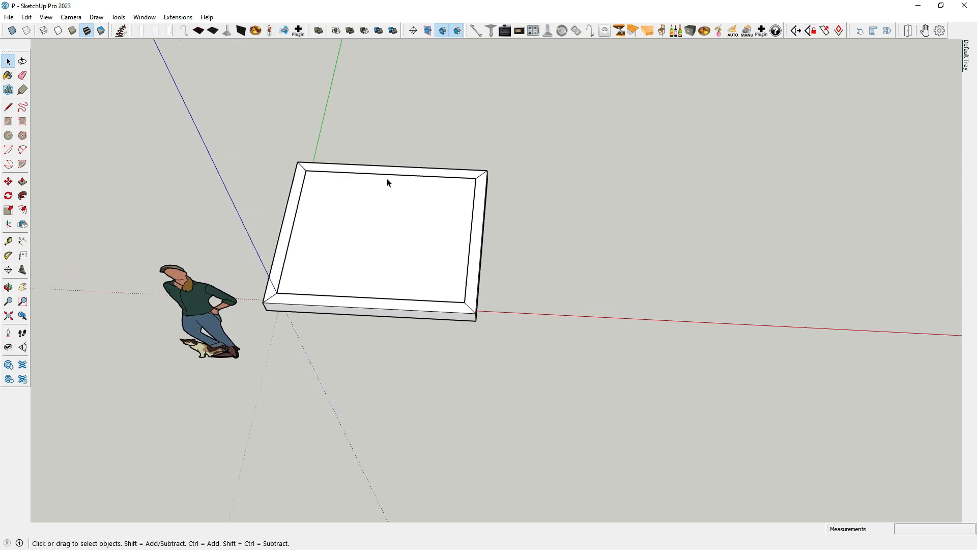
- Erase the diagonal mitre line at the wall frame's back-right corner
click(23, 76)
scroll(560, 204, up, 2)
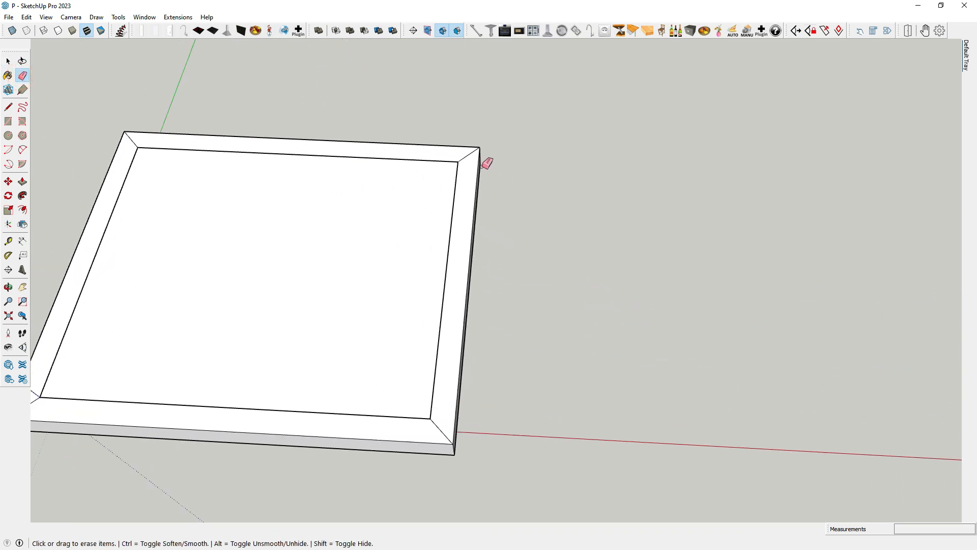
click(468, 157)
key(ctrl+z)
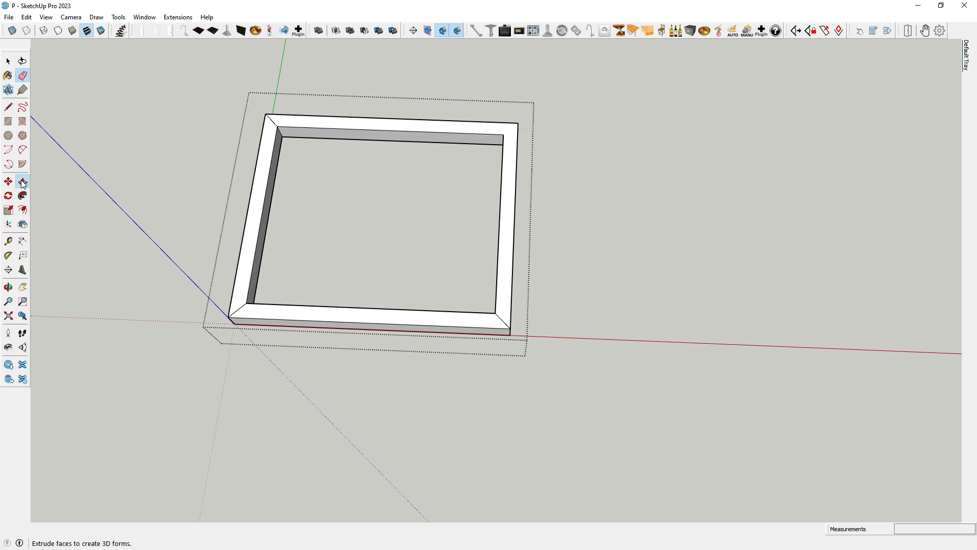
click(23, 182)
scroll(515, 159, up, 1)
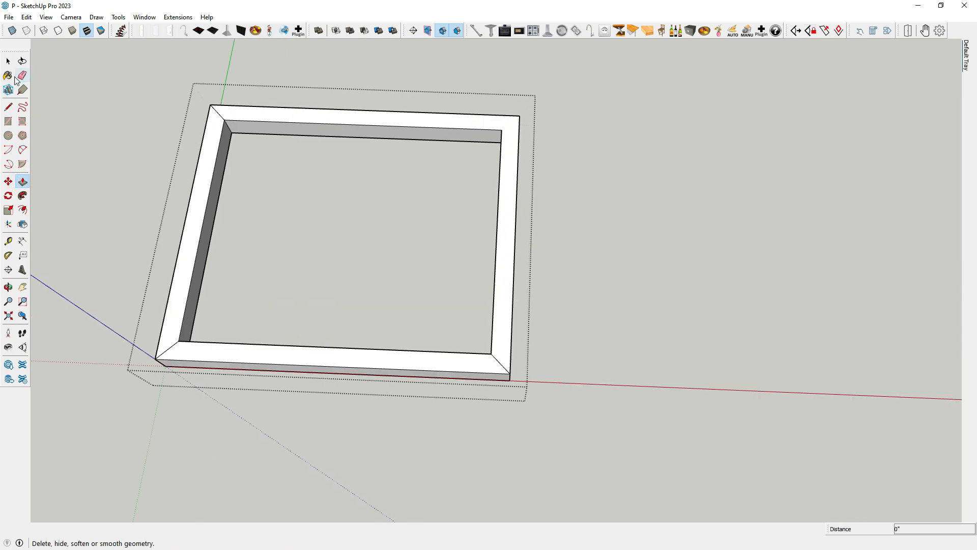
click(8, 107)
middle_drag(560, 229, 327, 286)
click(694, 320)
click(722, 317)
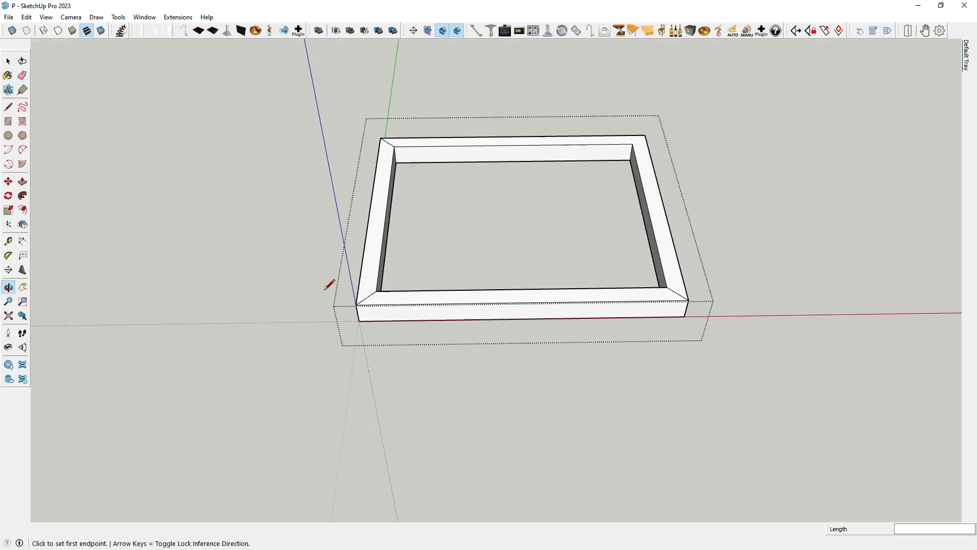
- Select the left wall segment of the frame and make it a group
click(8, 61)
middle_drag(148, 105, 389, 280)
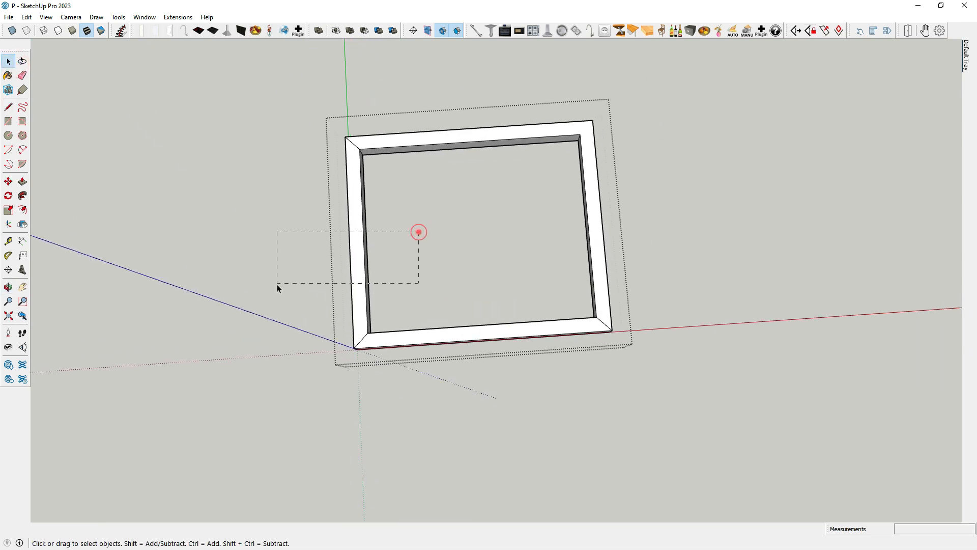
drag(277, 286, 278, 286)
right_click(361, 231)
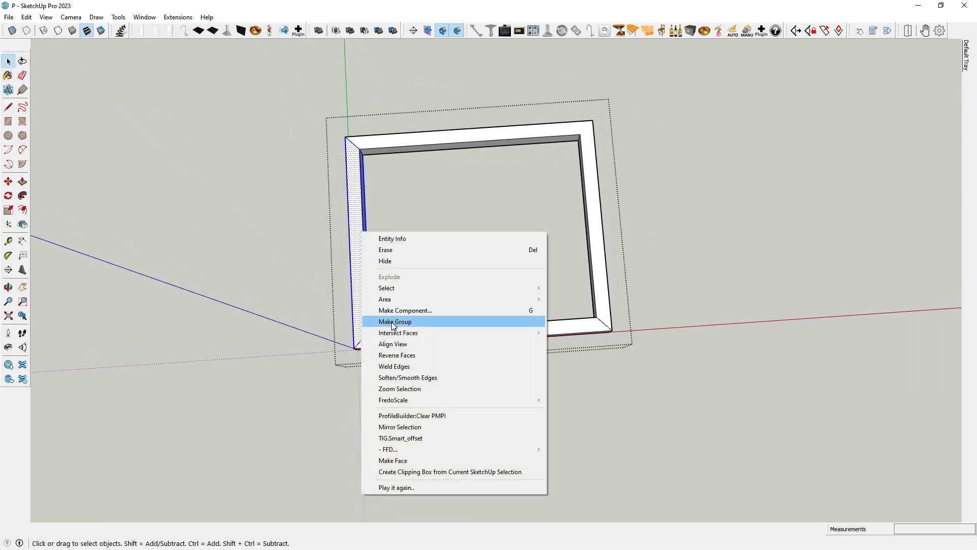
key(Escape)
- Select the front wall segment of the frame and make it a group
drag(471, 295, 428, 376)
right_click(432, 332)
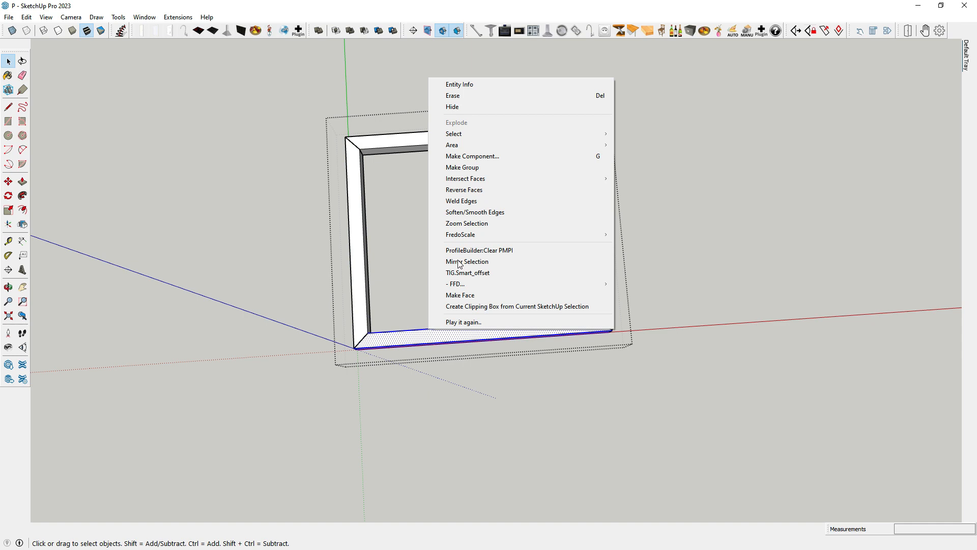
click(468, 167)
- Group the back and right wall segments together as one L-shaped piece and open that group for editing
drag(451, 199, 451, 199)
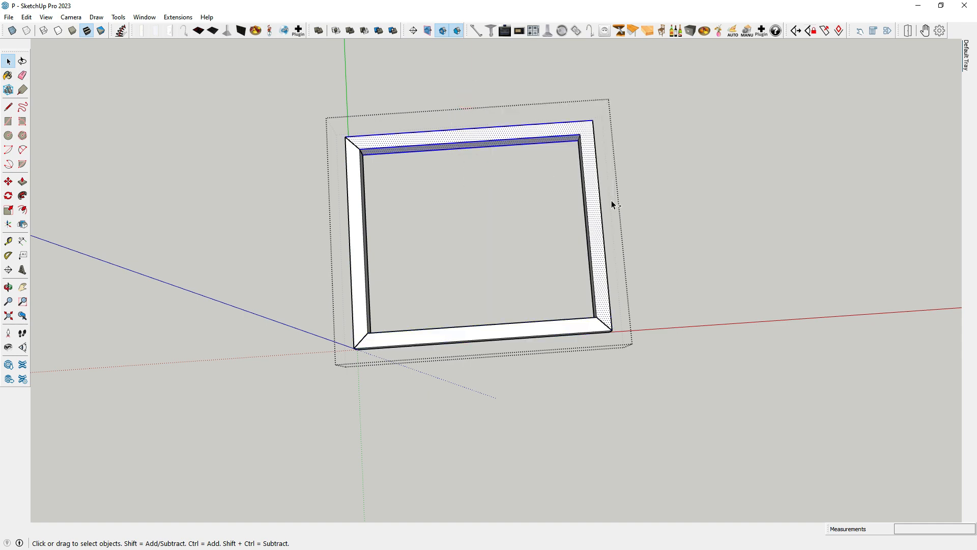
ctrl+click(612, 200)
right_click(551, 127)
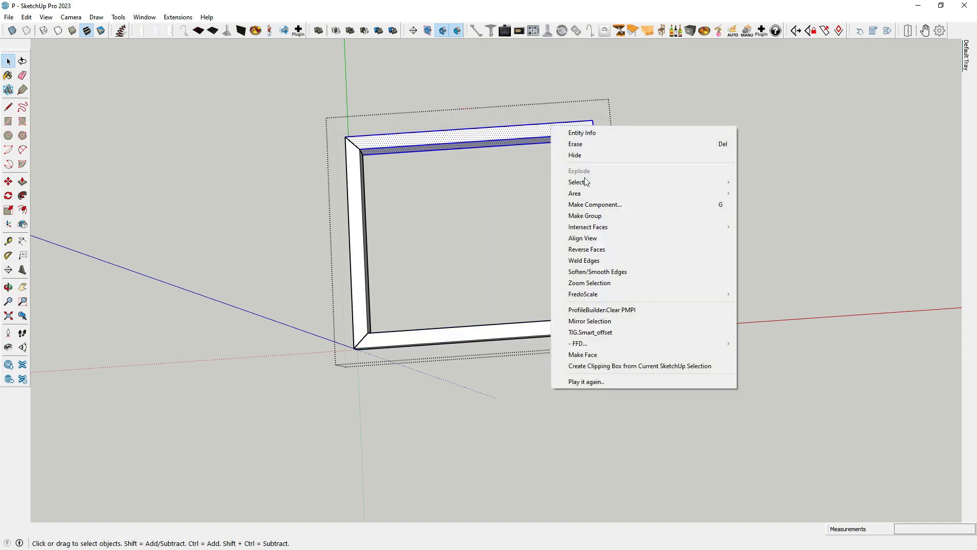
click(596, 217)
double_click(475, 139)
middle_drag(423, 249, 427, 203)
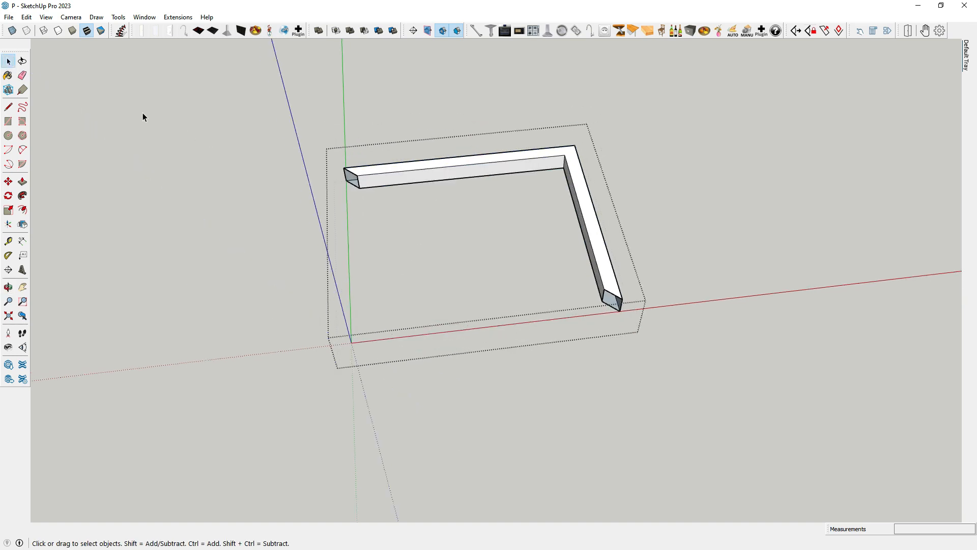
- Close both open ends of the L-shaped wall with a 6" vertical line at each inner corner, and exit the group
click(15, 106)
scroll(390, 202, up, 2)
scroll(395, 197, up, 1)
click(350, 170)
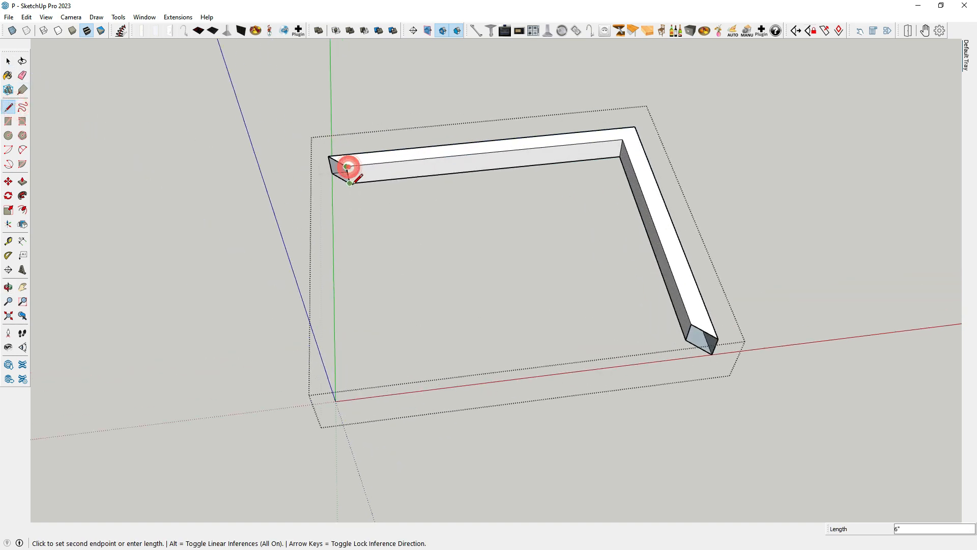
click(349, 181)
click(690, 324)
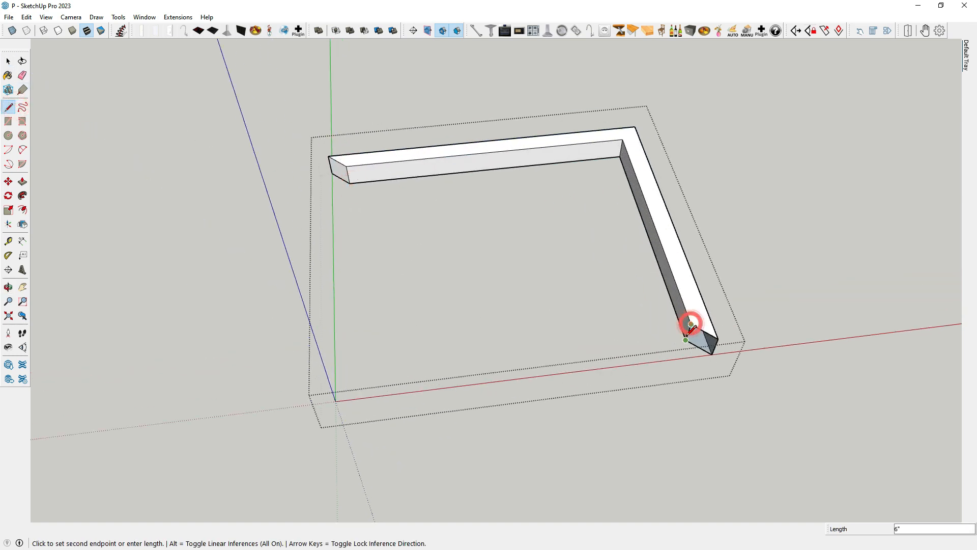
click(686, 337)
click(9, 60)
click(173, 135)
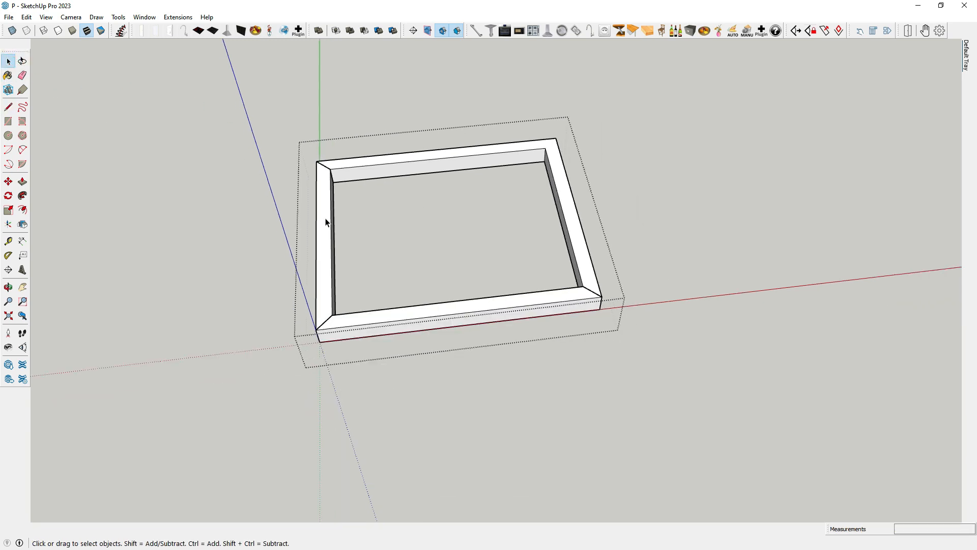
- Open the left wall group and draw lines across its two open mitred ends to close them with faces
double_click(327, 218)
middle_drag(328, 218, 164, 183)
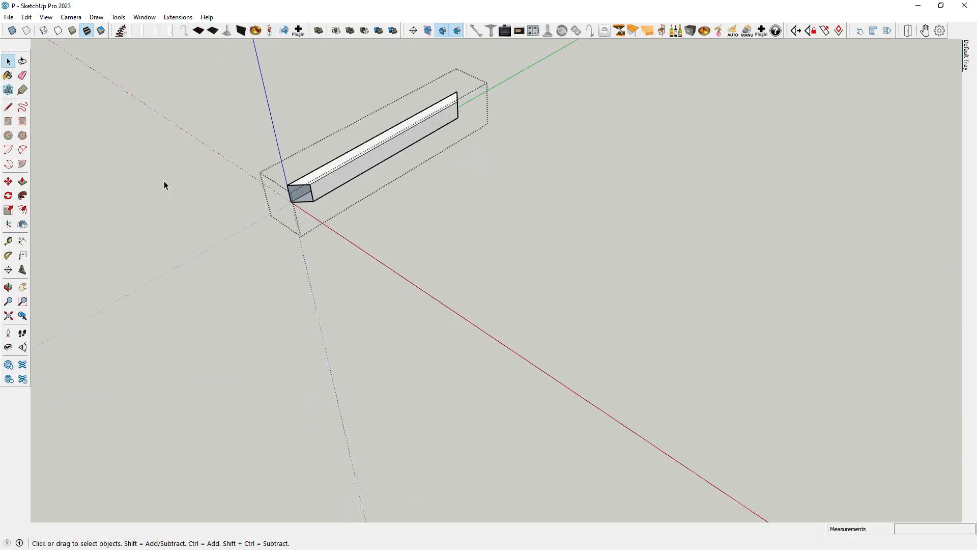
click(8, 107)
scroll(320, 177, up, 1)
click(315, 184)
click(292, 206)
middle_drag(687, 204, 387, 171)
click(663, 222)
click(691, 201)
key(space)
click(484, 175)
- Close both open mitred ends of the front wall group by drawing the missing end lines, and exit the group
click(8, 106)
scroll(409, 131, up, 2)
click(405, 104)
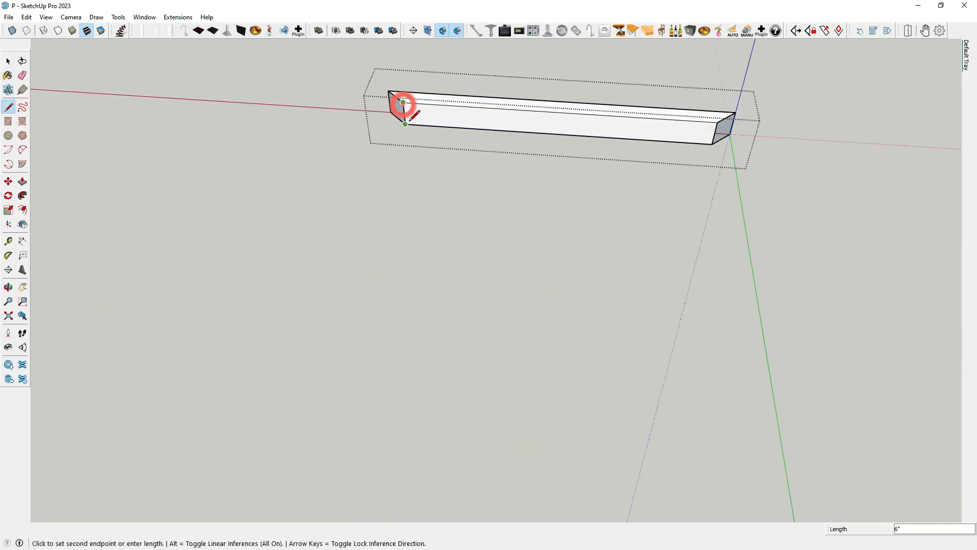
click(390, 92)
middle_drag(405, 109, 326, 115)
click(722, 188)
click(745, 186)
key(space)
- Open the L-shaped back and right wall group, extrude its top face up 10', and exit the group
scroll(529, 275, up, 3)
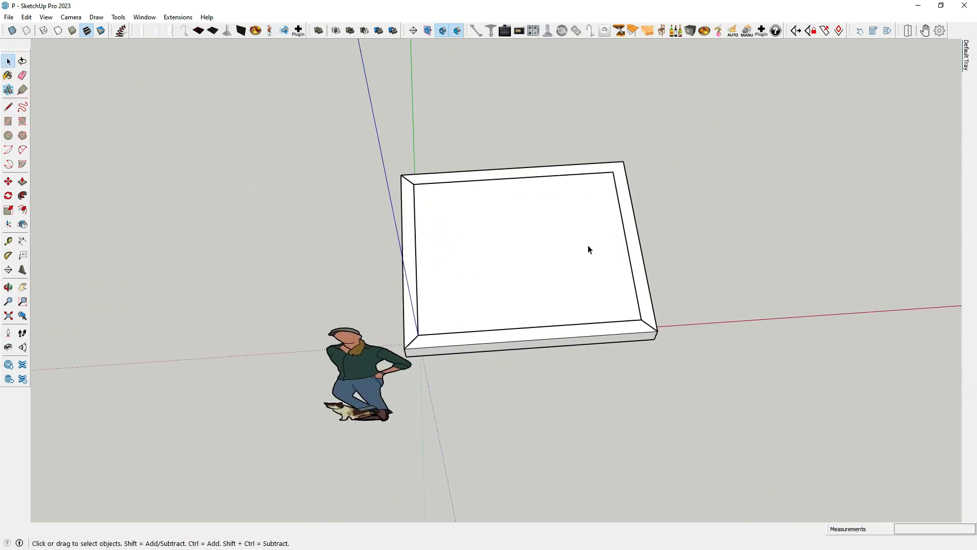
scroll(475, 168, up, 2)
double_click(472, 168)
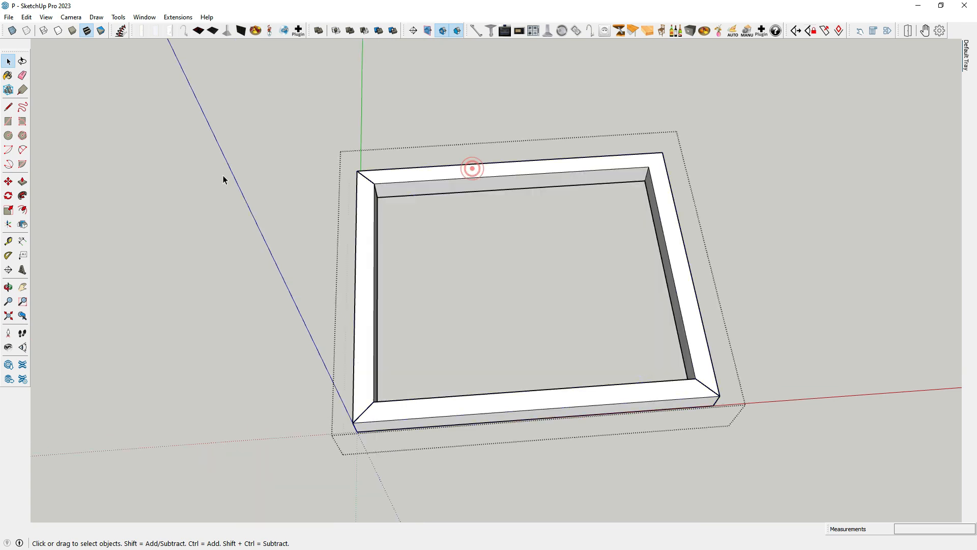
click(22, 181)
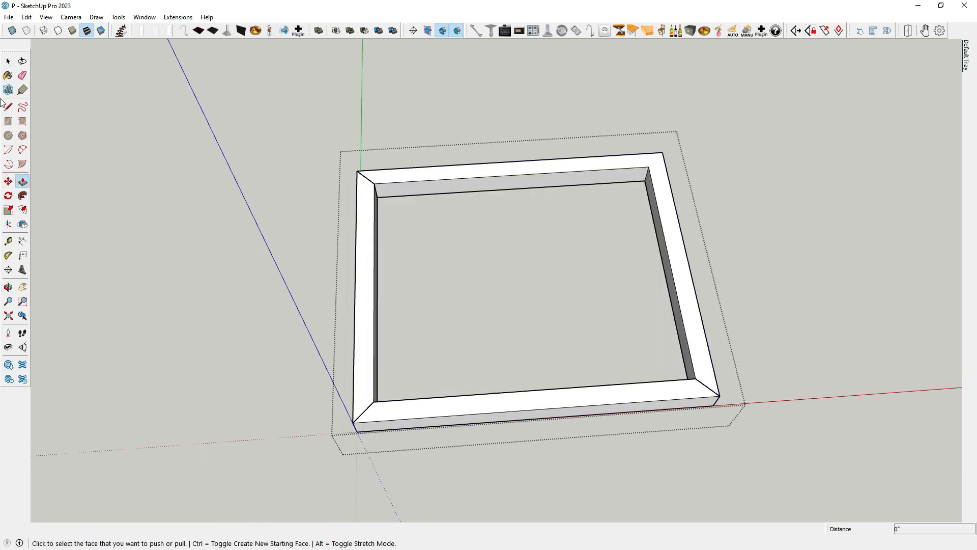
click(8, 61)
double_click(396, 185)
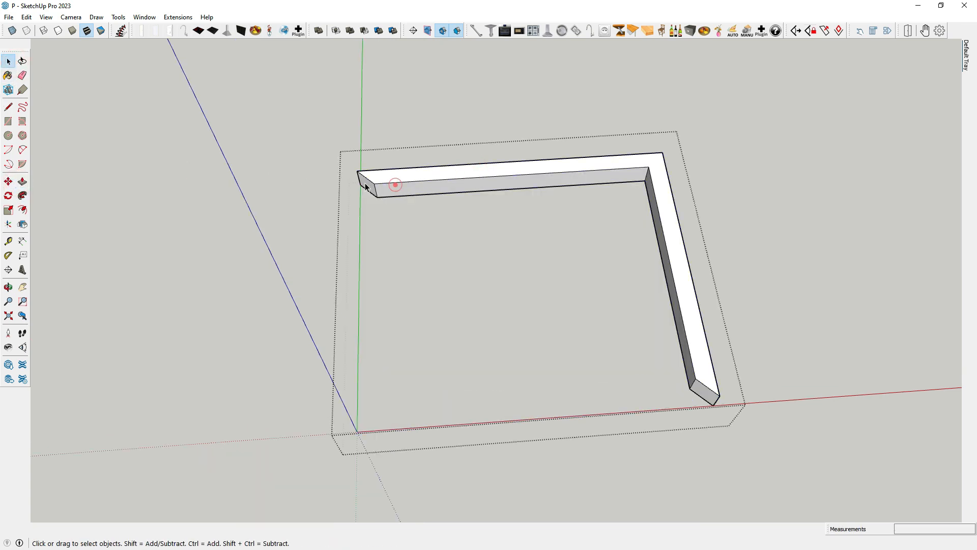
click(22, 184)
click(453, 177)
scroll(462, 145, down, 3)
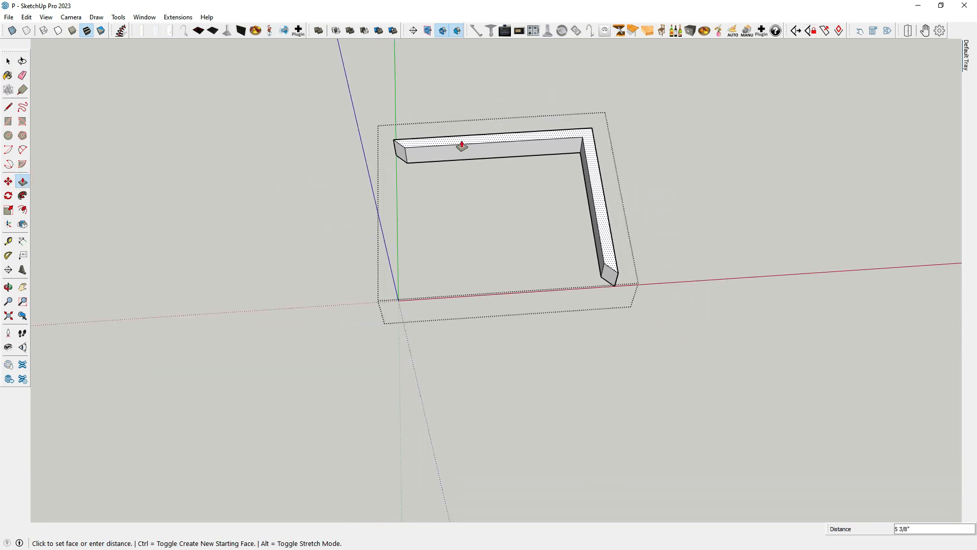
scroll(462, 145, down, 2)
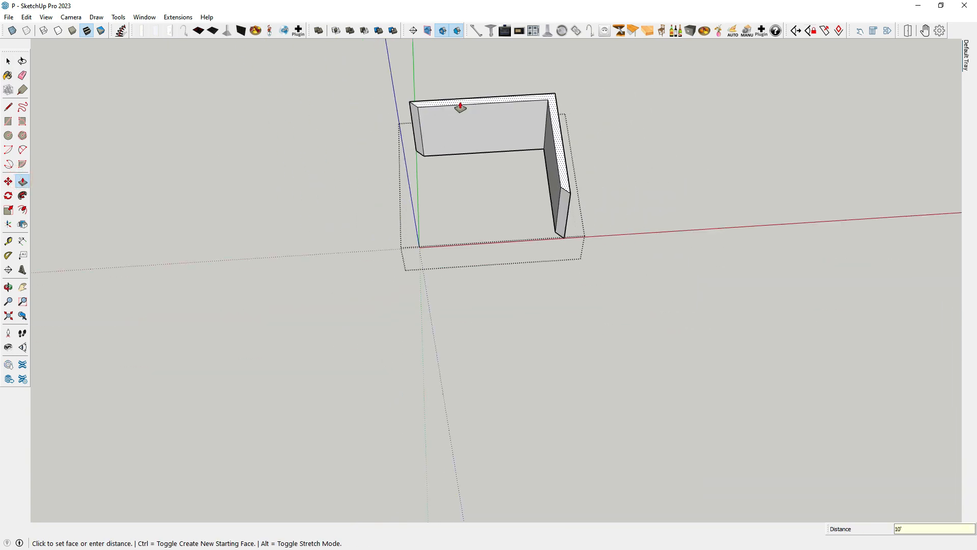
key(Return)
click(10, 57)
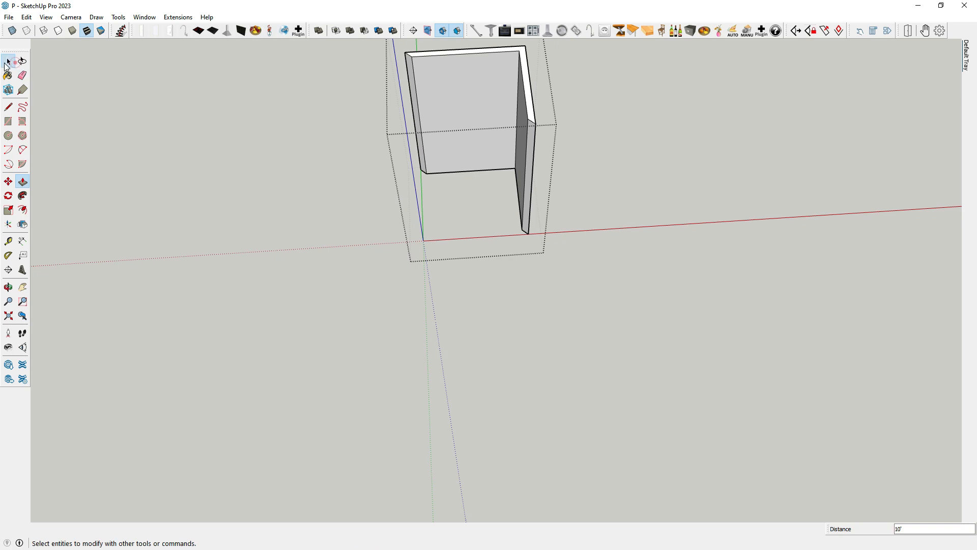
scroll(481, 222, down, 2)
key(Escape)
key(Escape)
- Examine the raised L-shaped wall and the low left and front walls from several angles
scroll(450, 219, up, 3)
middle_drag(416, 207, 570, 161)
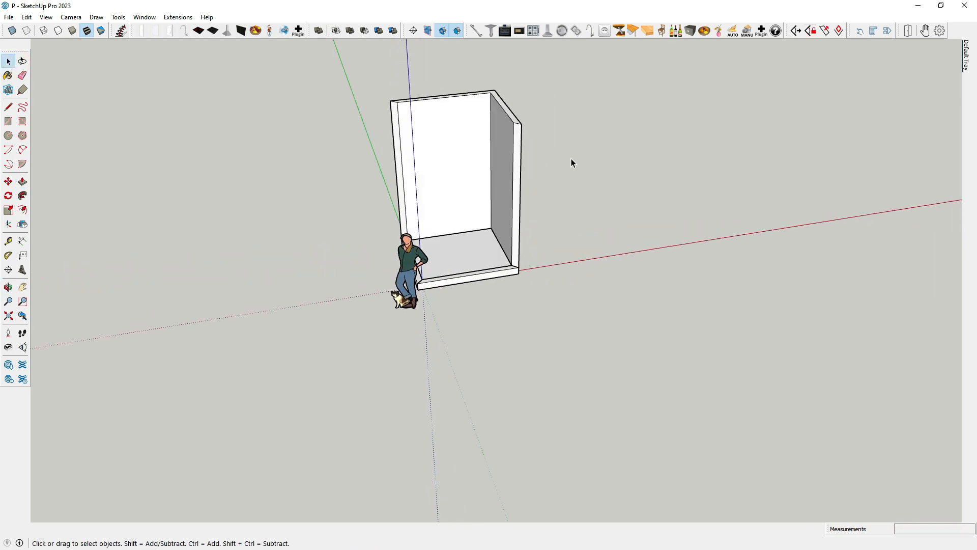
scroll(581, 186, up, 2)
scroll(460, 194, up, 3)
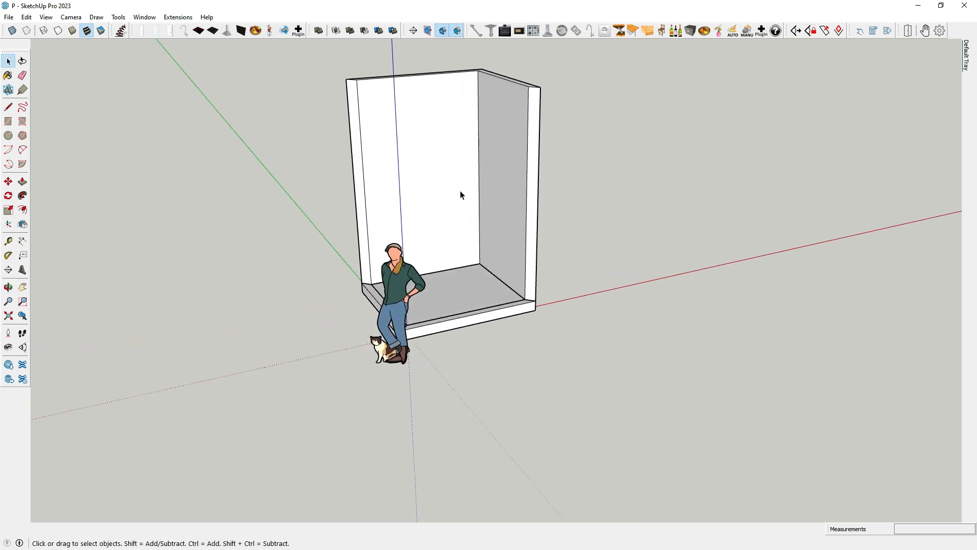
scroll(460, 194, up, 1)
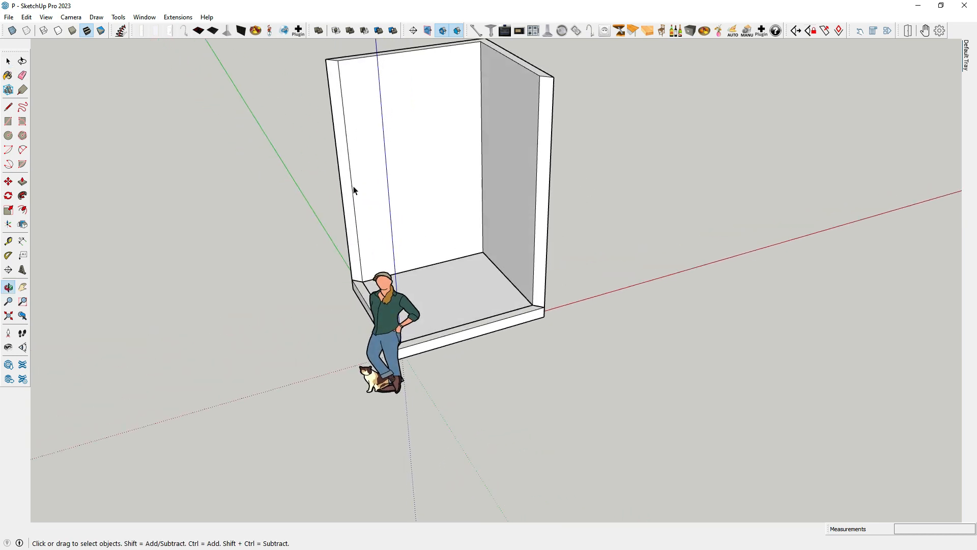
click(579, 200)
middle_drag(469, 326, 447, 294)
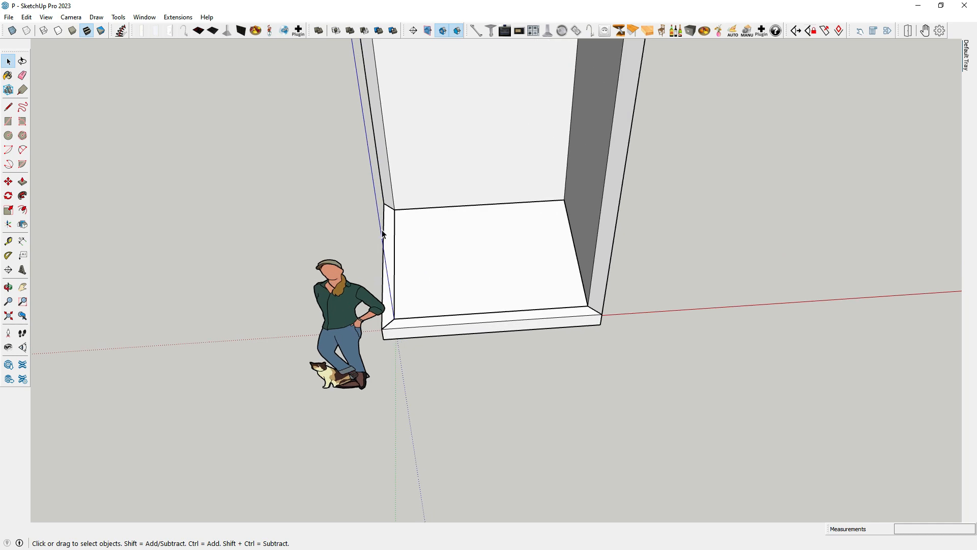
middle_drag(335, 216, 415, 267)
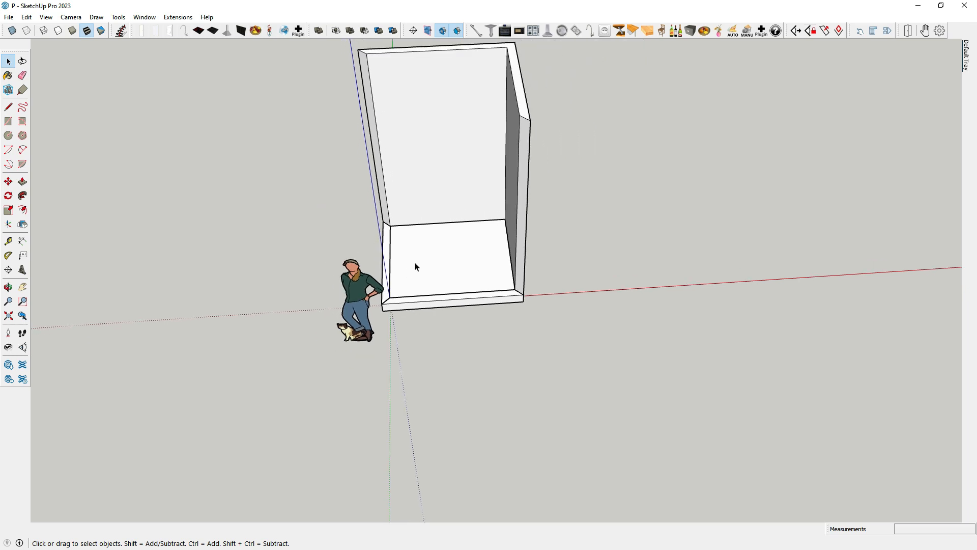
middle_drag(584, 225, 700, 175)
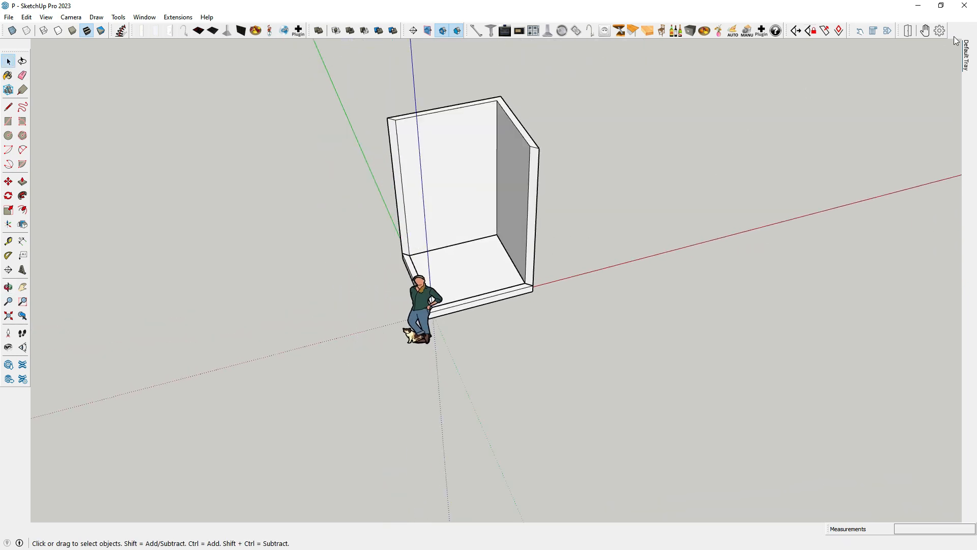
- Add four tags named FLOOR, WALL, WALL1 and WALL2
mouse_move(969, 62)
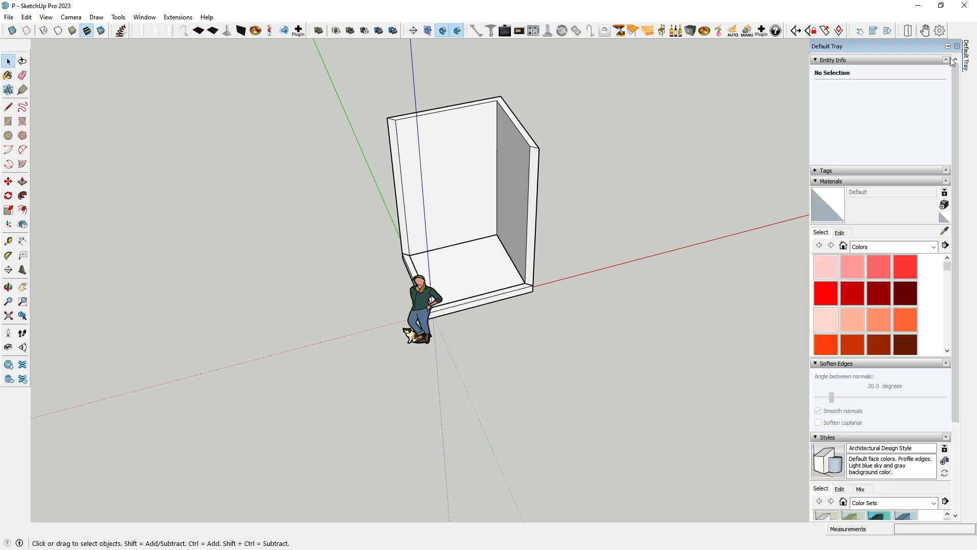
click(830, 60)
click(826, 71)
click(832, 133)
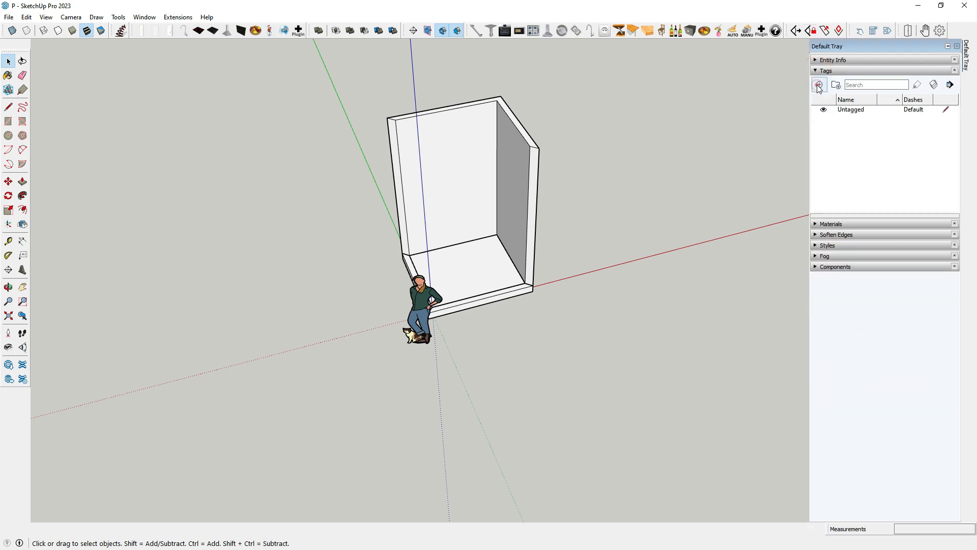
click(819, 85)
text(FLOOR)
click(821, 86)
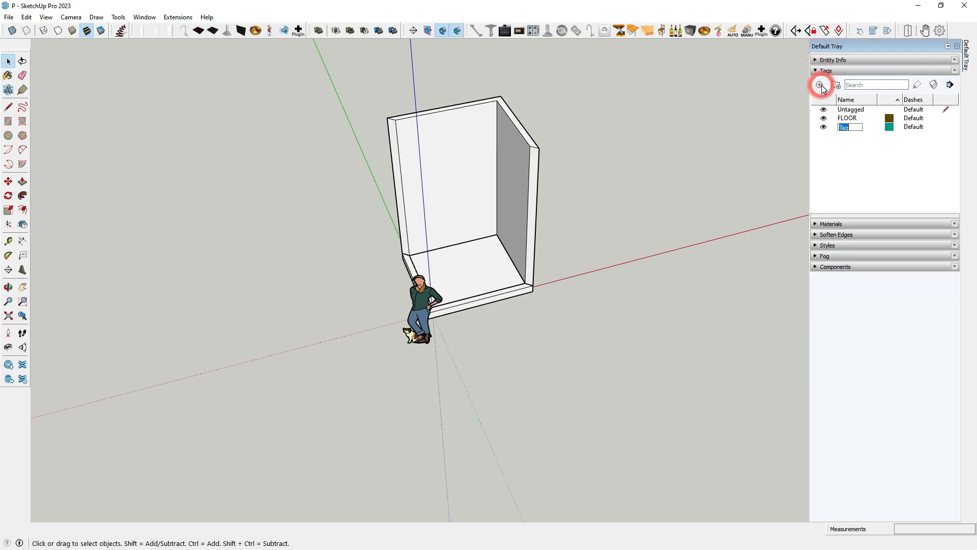
text(WALL)
click(821, 86)
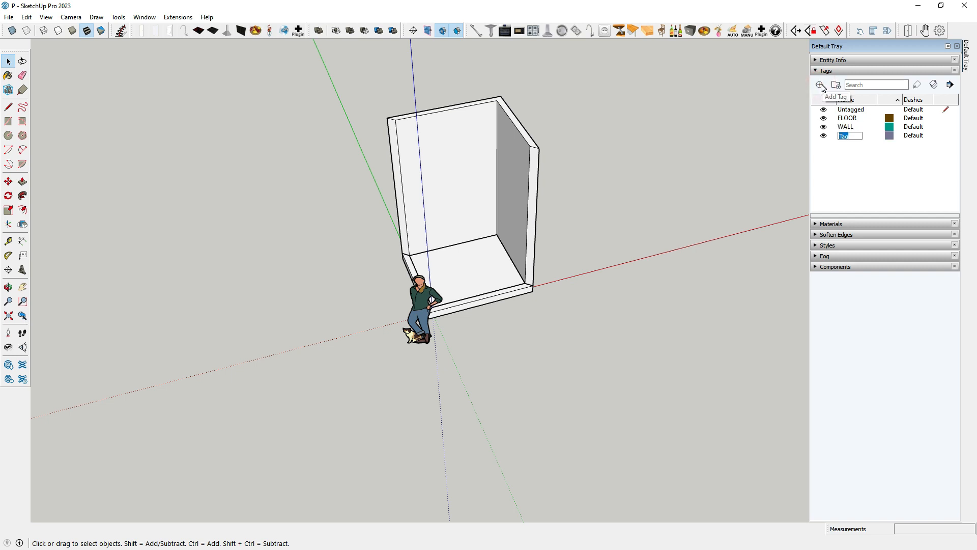
click(821, 85)
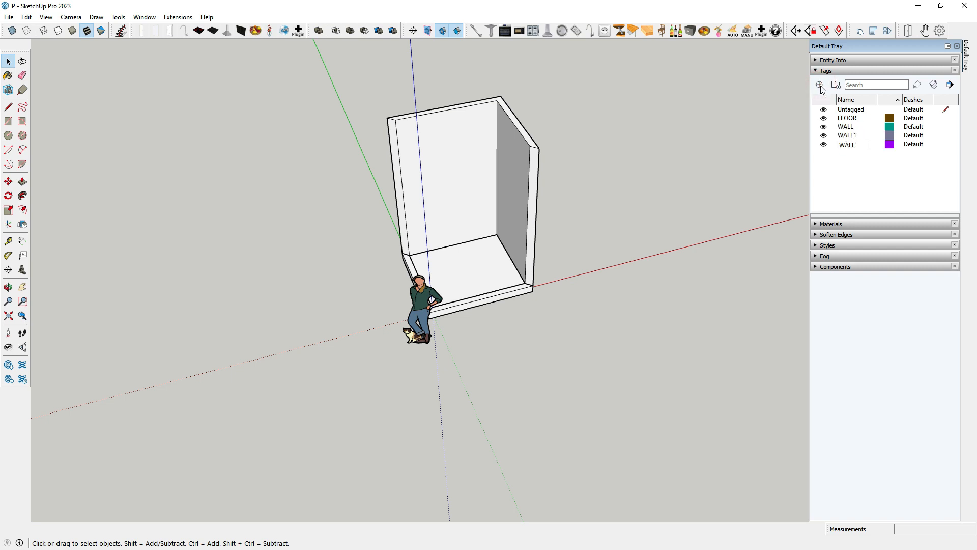
click(799, 146)
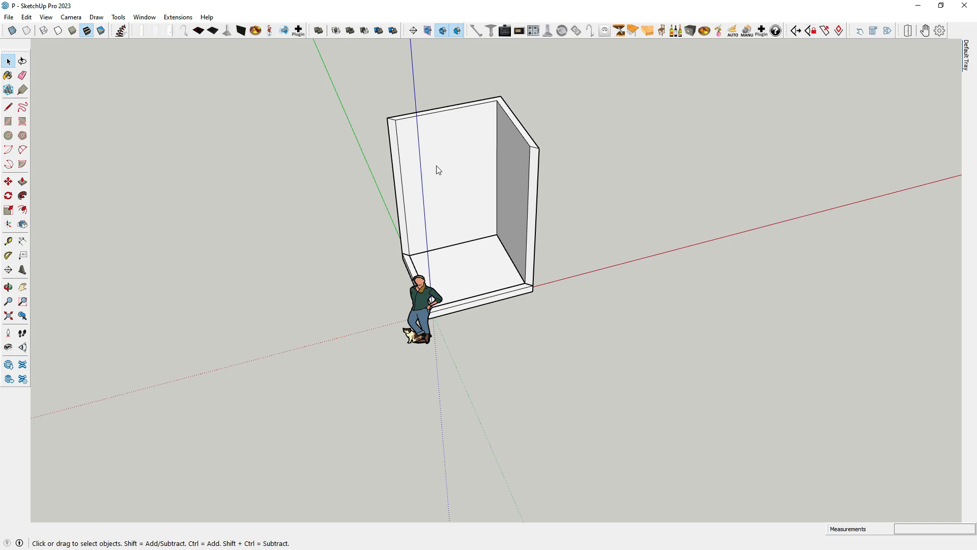
- Select the outer group that holds all the walls and explode it into the separate wall groups
click(470, 144)
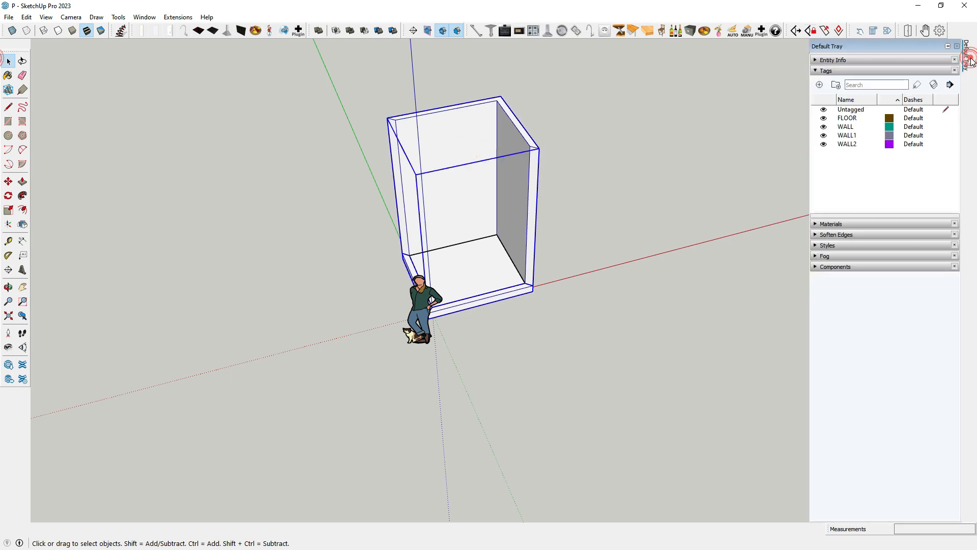
mouse_move(969, 53)
click(835, 60)
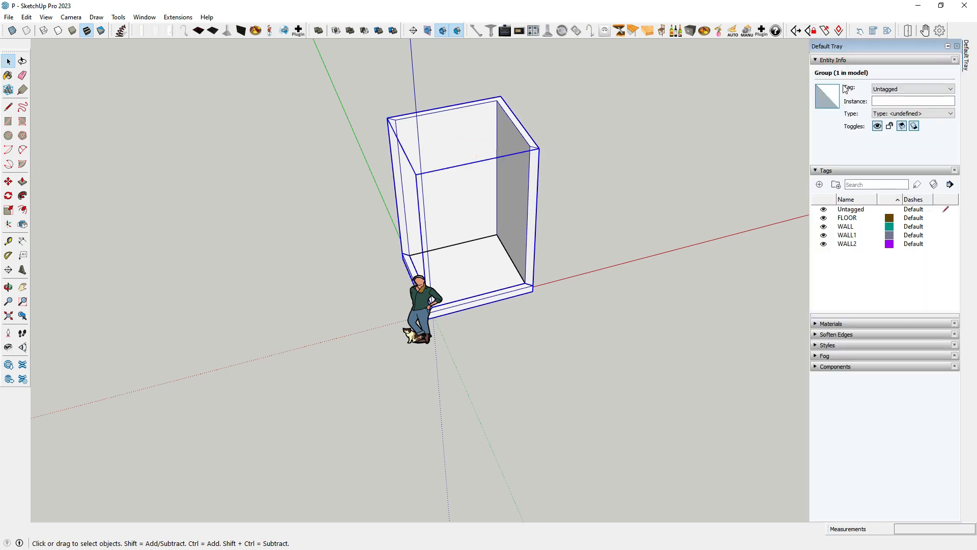
key(Escape)
right_click(499, 176)
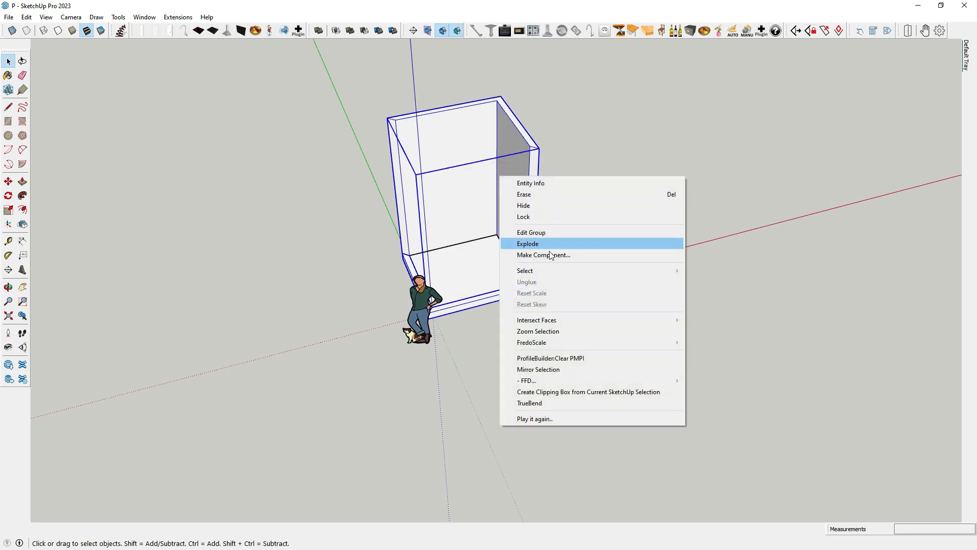
click(540, 243)
- Assign the WALL tag to the L-shaped back and right wall group
scroll(572, 194, up, 1)
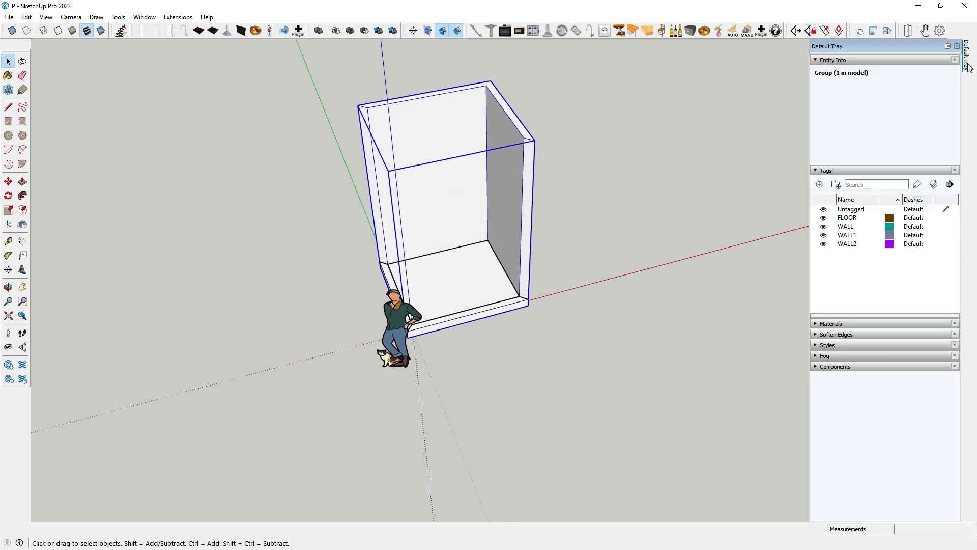
click(857, 60)
click(858, 61)
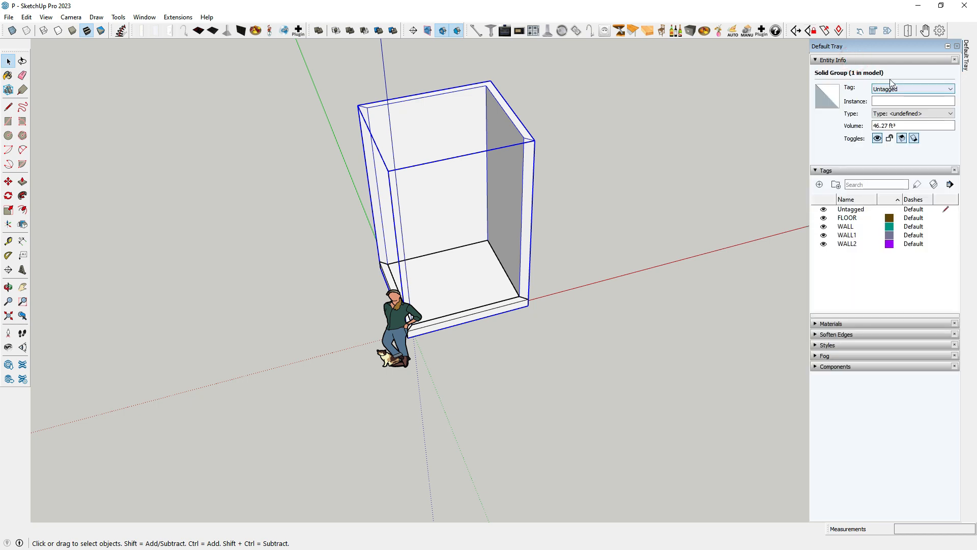
click(894, 88)
click(890, 110)
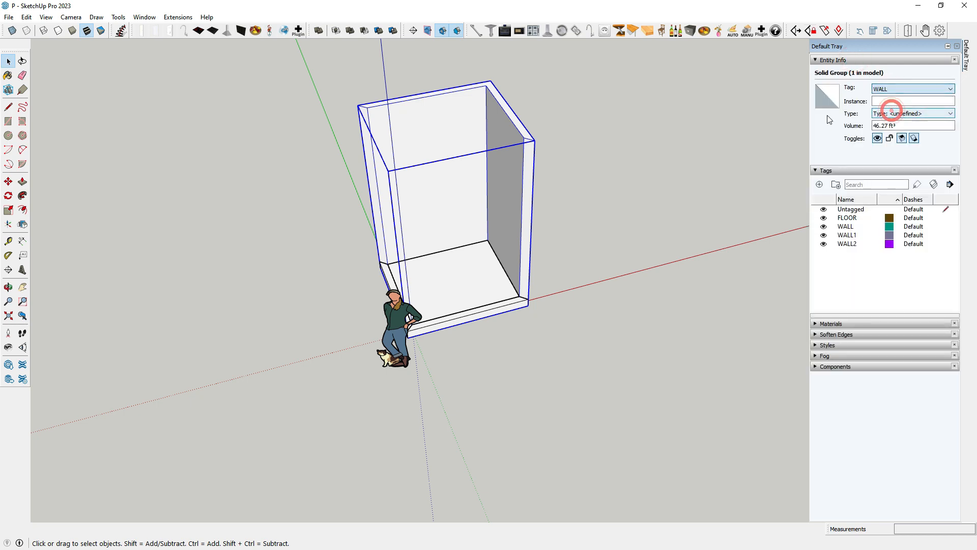
- Select the front wall group and assign it its own numbered wall tag
click(501, 306)
mouse_move(966, 56)
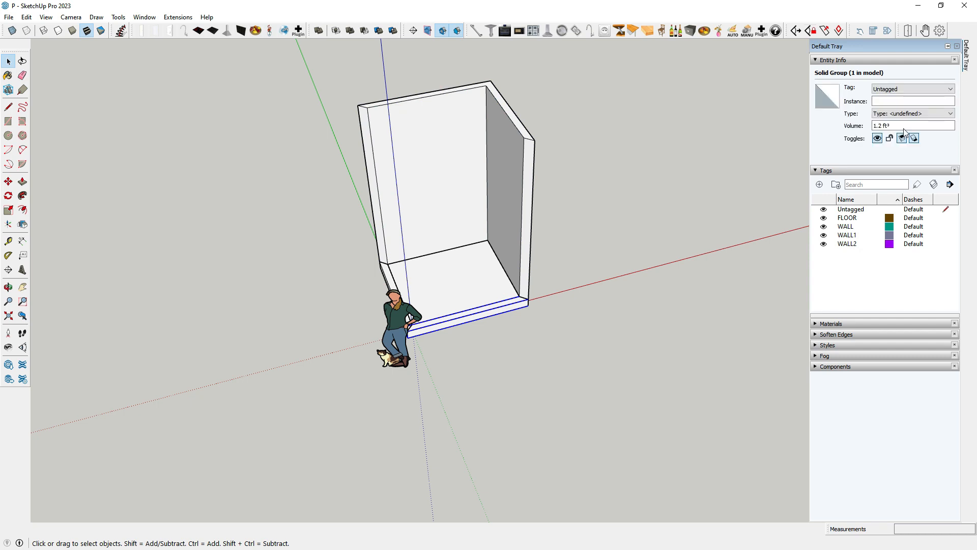
click(888, 89)
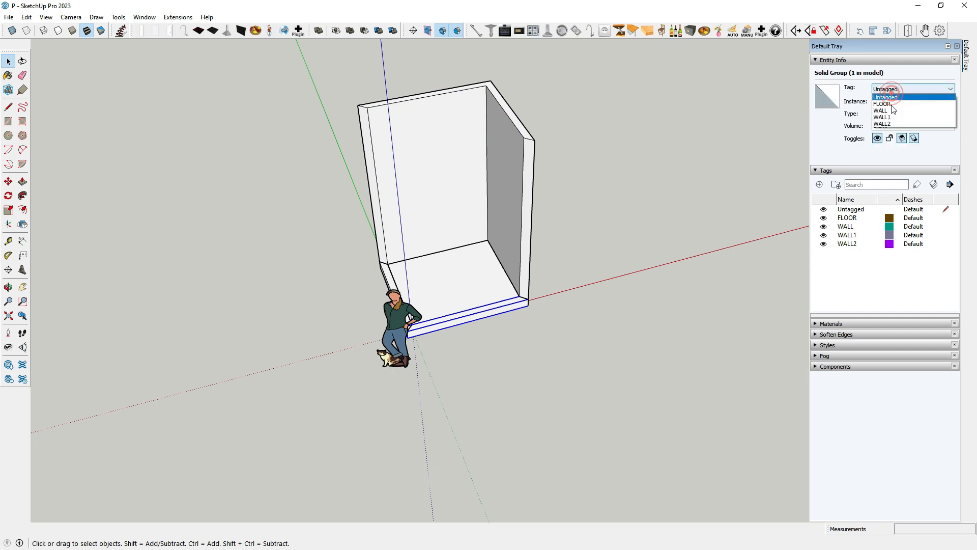
click(888, 121)
- Select the low left wall group and assign it the WALL2 tag
middle_drag(456, 287, 428, 306)
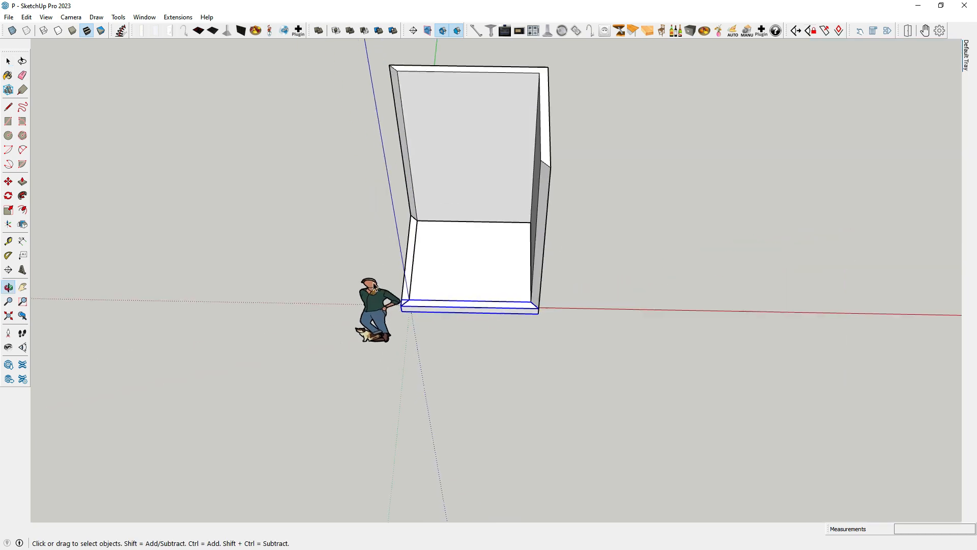
scroll(419, 275, up, 2)
click(417, 252)
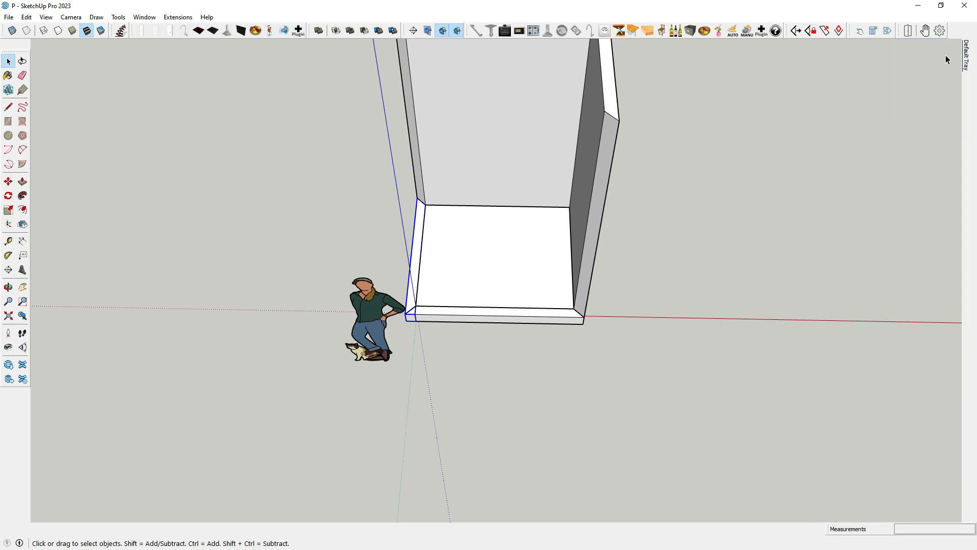
mouse_move(965, 56)
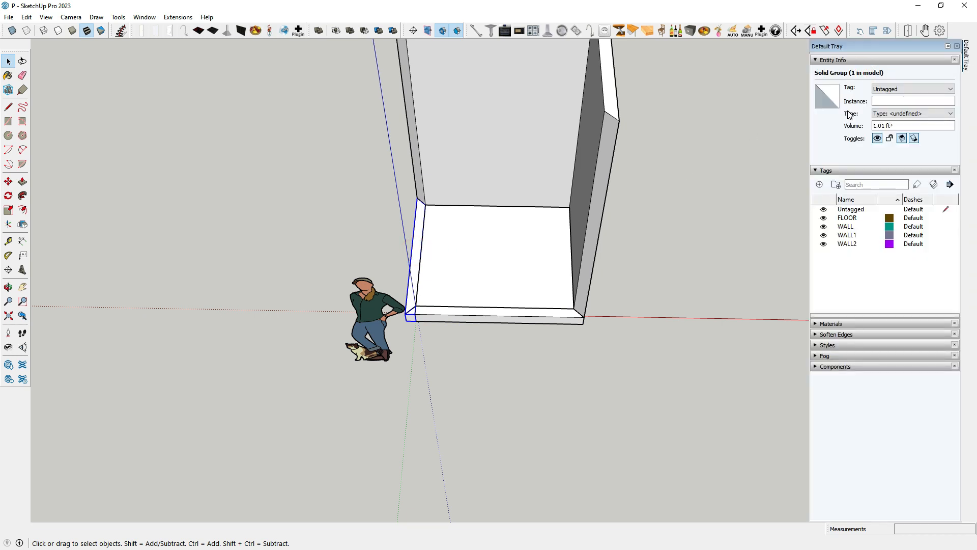
click(896, 89)
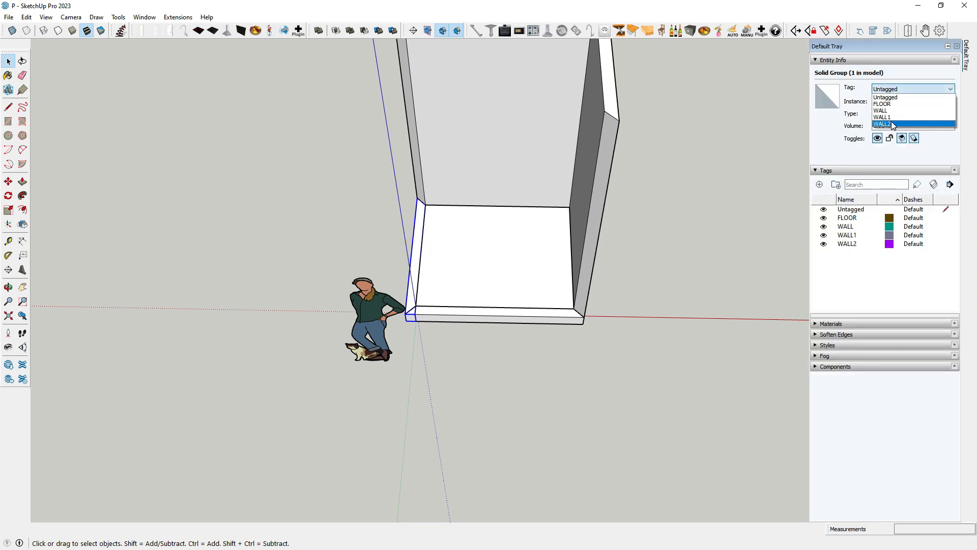
click(891, 123)
- Select the floor slab group, assign it the FLOOR tag and deselect it
click(530, 245)
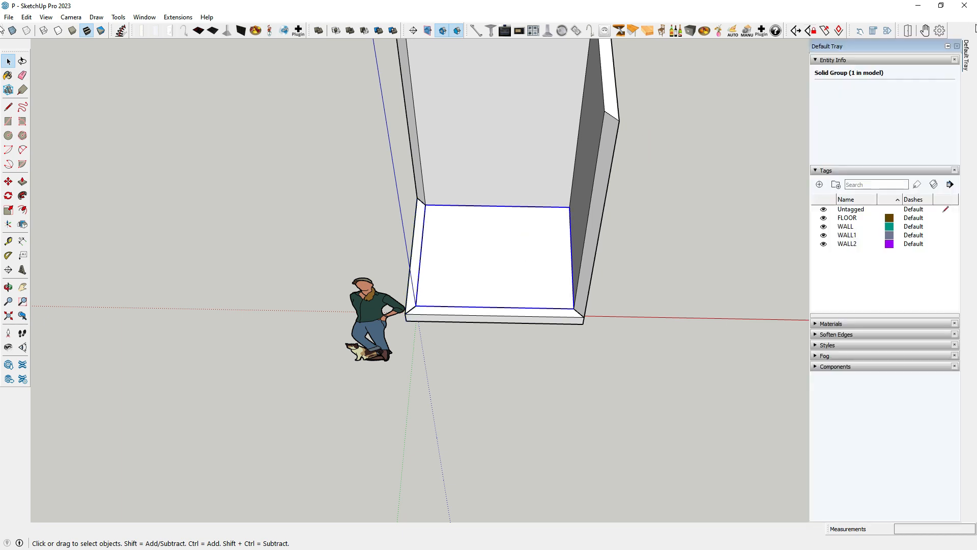
mouse_move(969, 61)
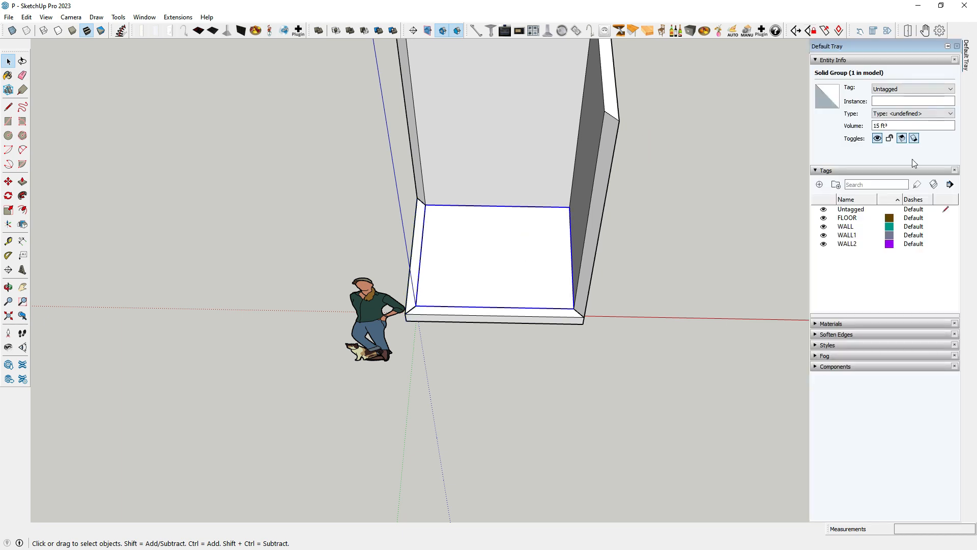
click(879, 90)
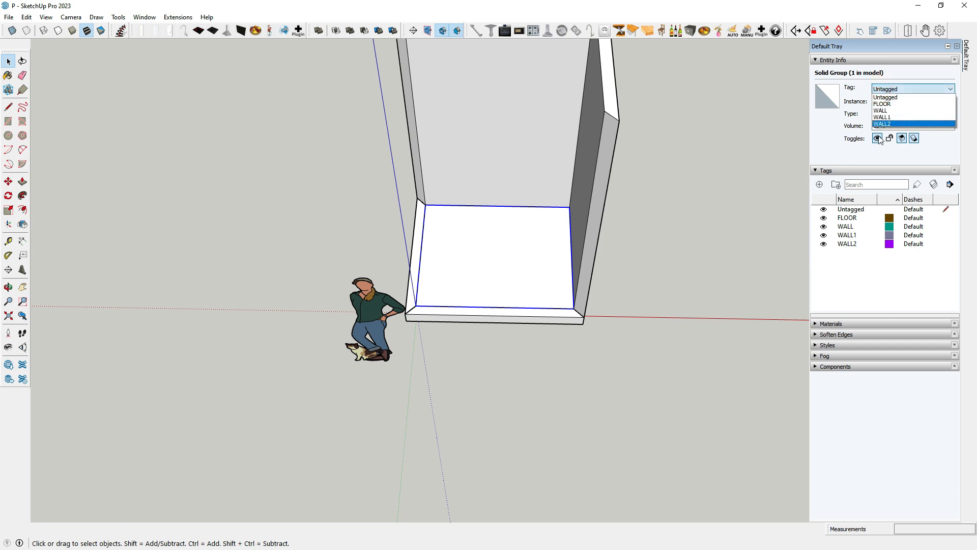
click(886, 104)
click(758, 130)
- Examine the tagged room from several angles and look inside the L-shaped wall group
middle_drag(677, 147, 644, 197)
scroll(546, 169, up, 5)
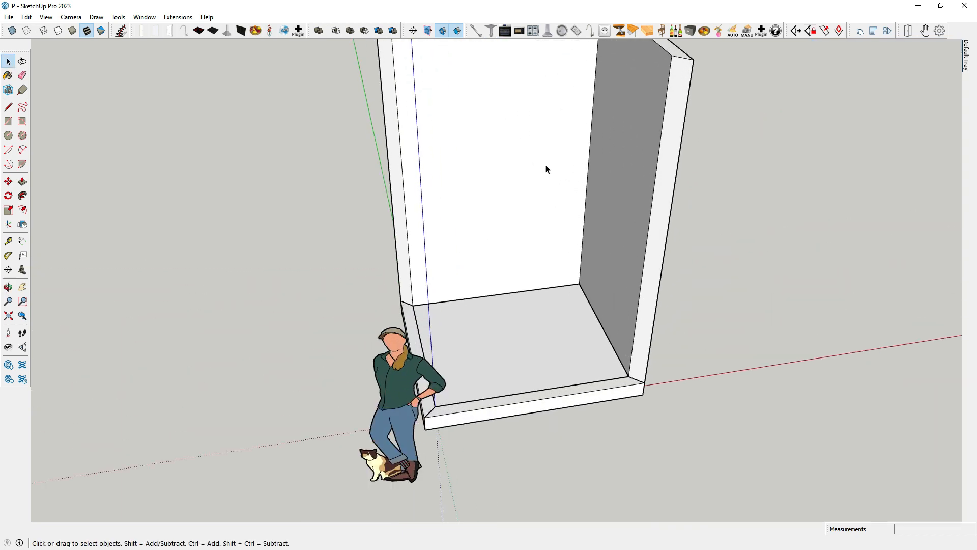
click(546, 166)
scroll(463, 245, down, 3)
scroll(509, 200, up, 2)
click(669, 192)
middle_drag(540, 340, 689, 276)
double_click(605, 244)
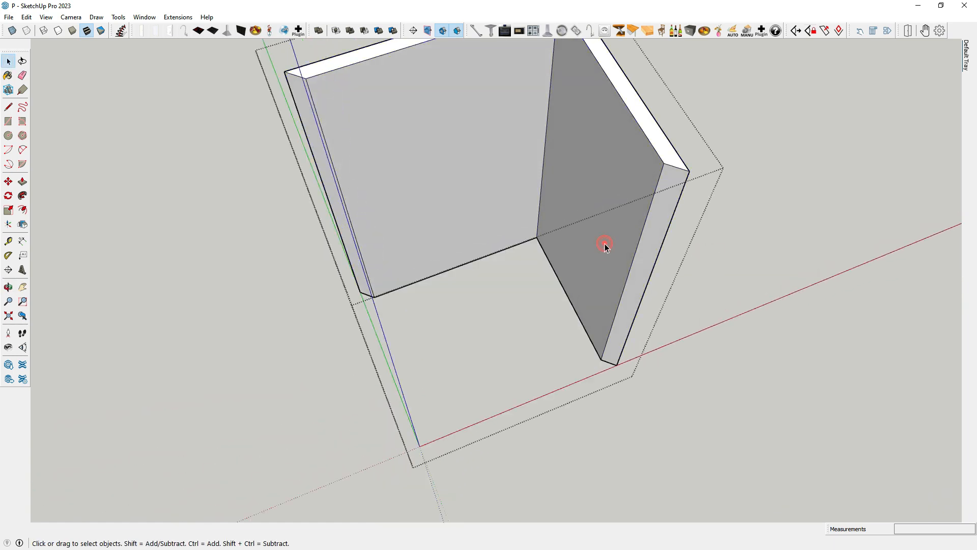
middle_drag(603, 311, 581, 276)
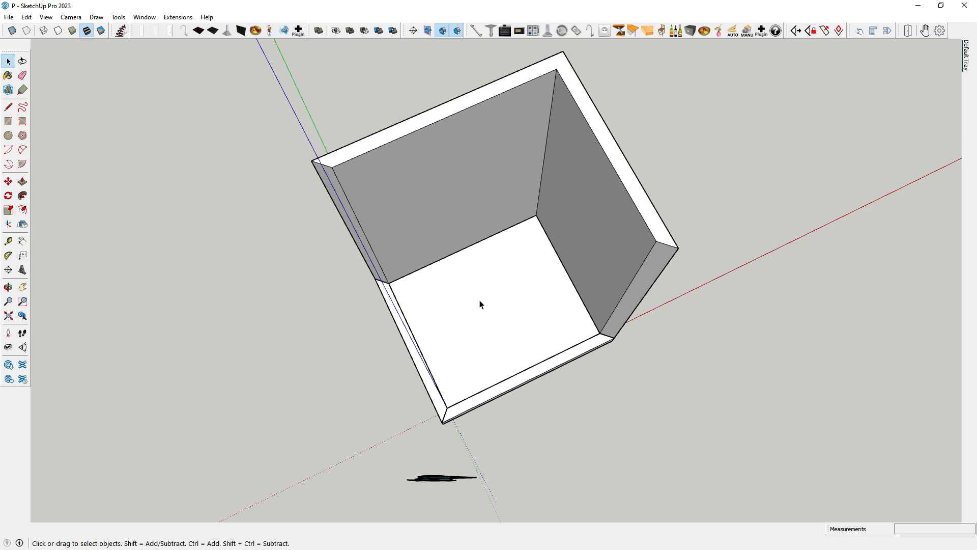
middle_drag(410, 262, 410, 292)
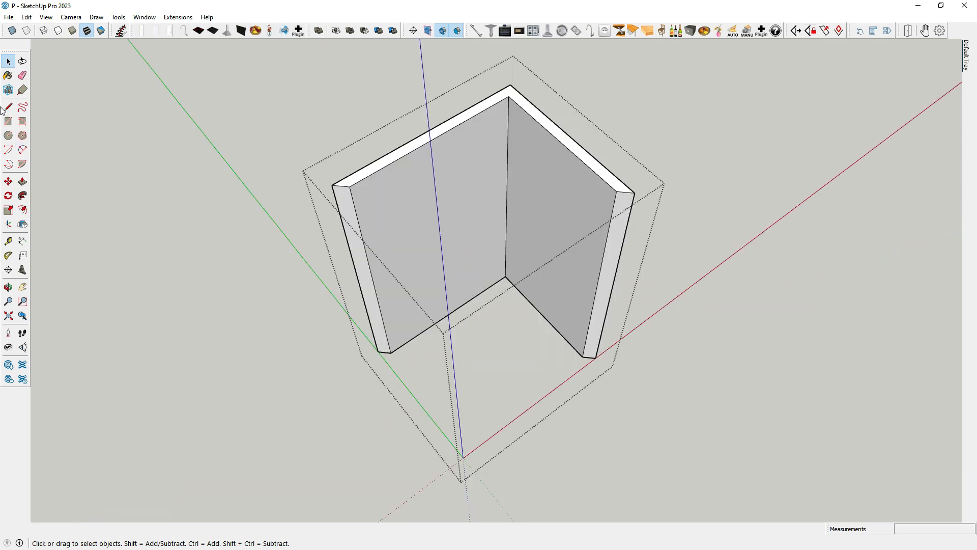
click(102, 192)
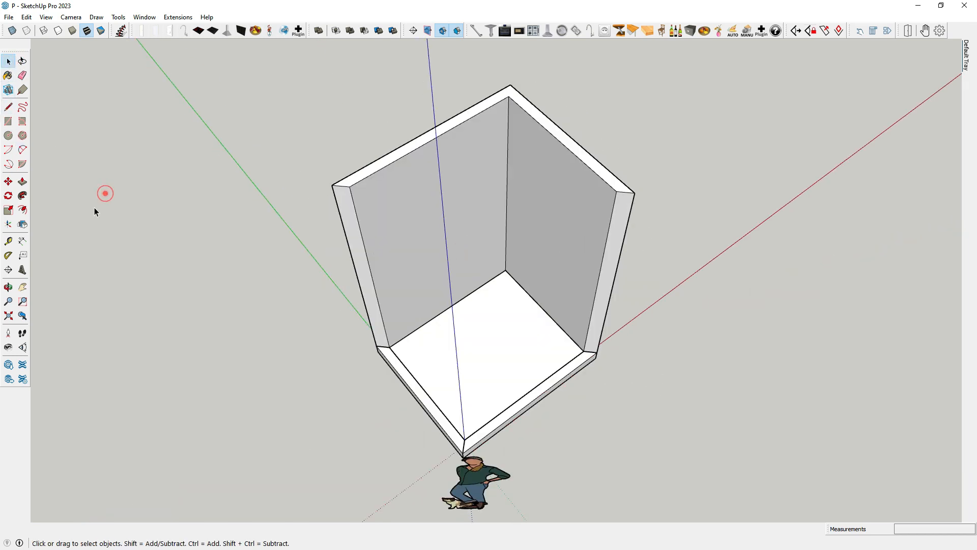
- Draw a rectangle covering the entire inner face of the right wall
click(8, 121)
scroll(491, 153, up, 3)
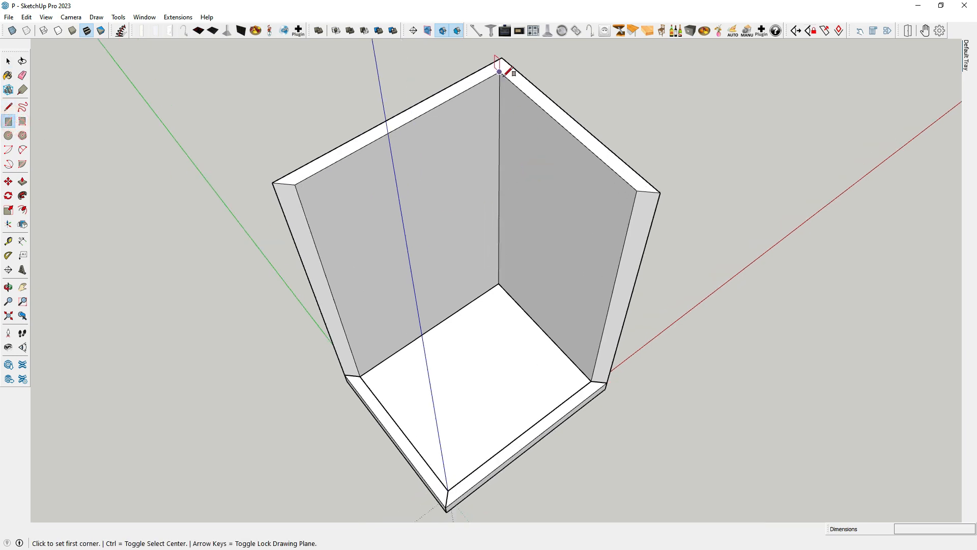
click(499, 71)
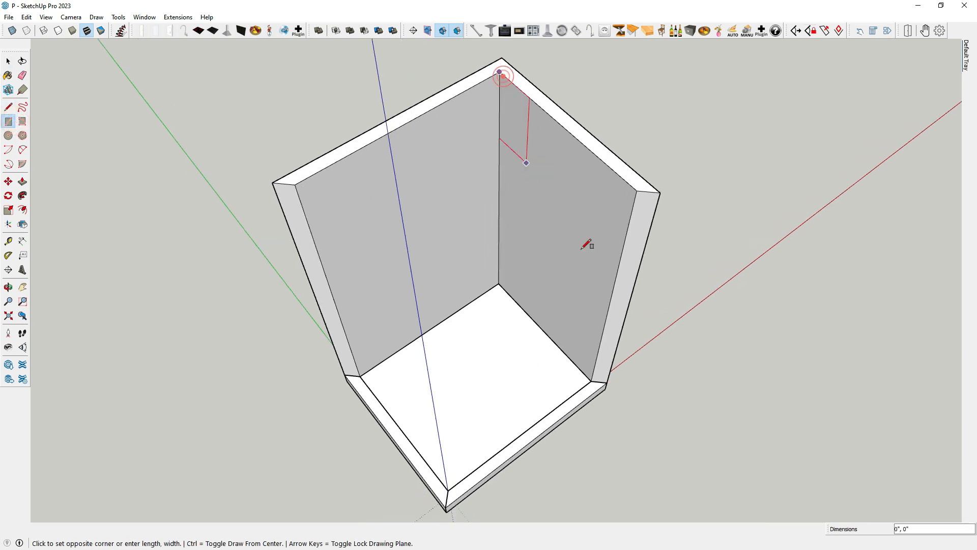
click(590, 378)
- Extrude the new rectangle 5" into the room with Push/Pull
click(23, 181)
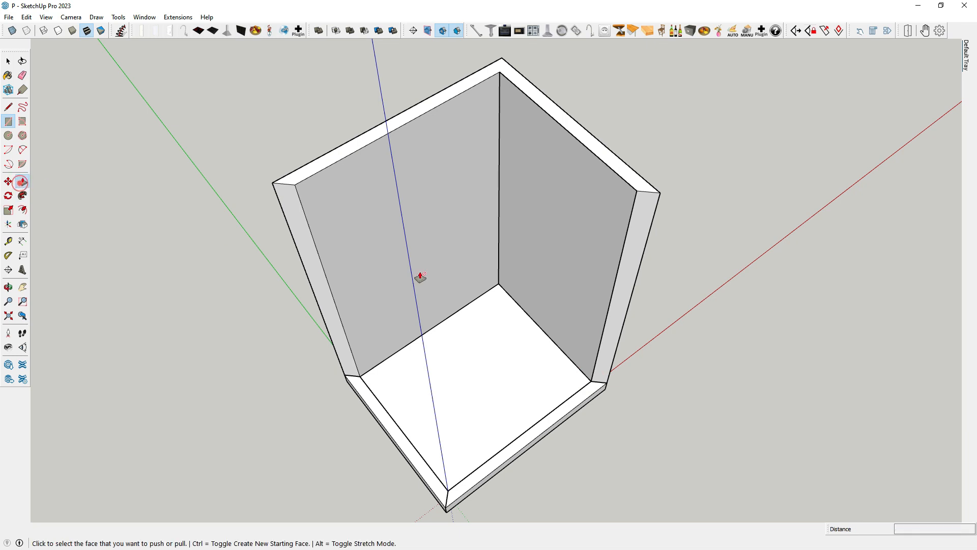
scroll(581, 299, up, 2)
click(581, 297)
click(568, 314)
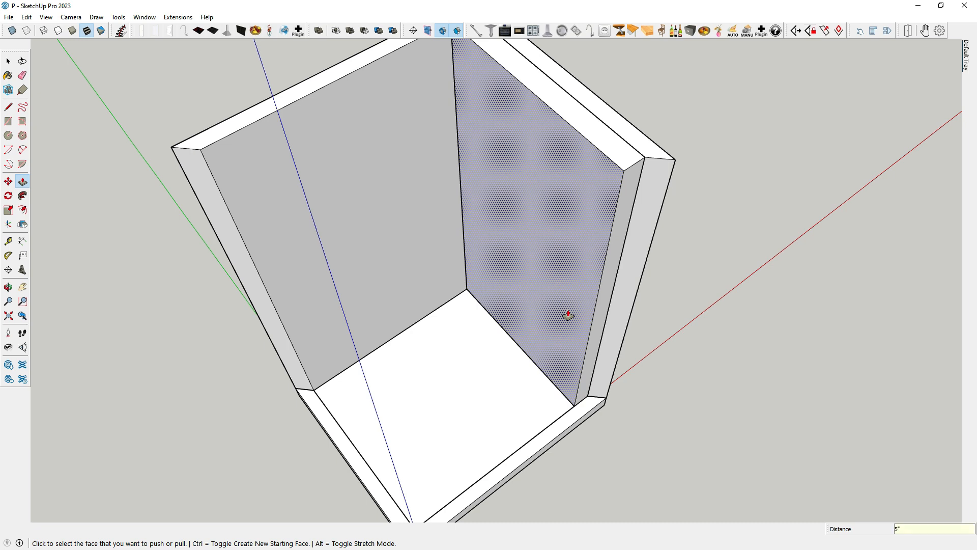
click(568, 315)
click(568, 315)
- Select all the connected geometry of the extruded right-wall panel and make it a group
scroll(568, 315, down, 5)
middle_drag(568, 315, 538, 242)
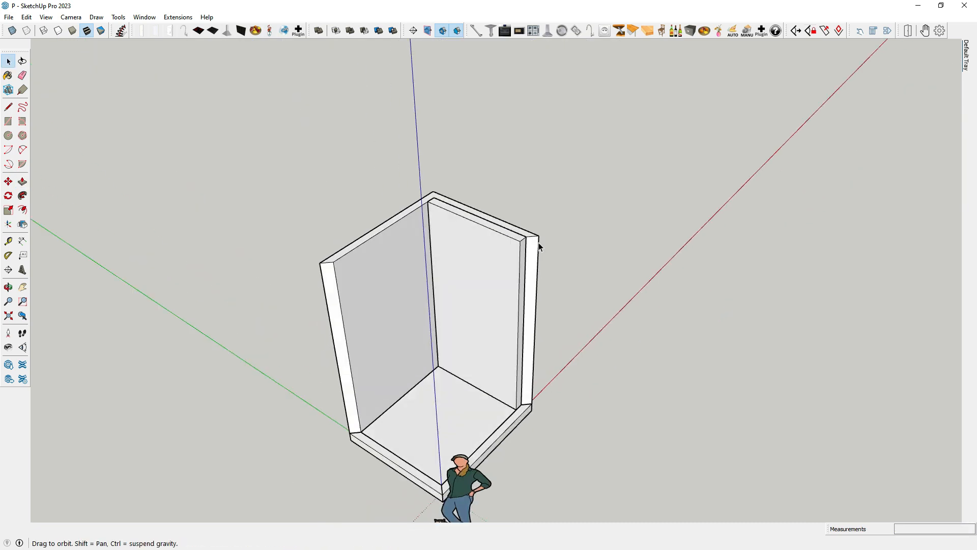
key(space)
scroll(484, 310, up, 5)
double_click(484, 310)
right_click(484, 310)
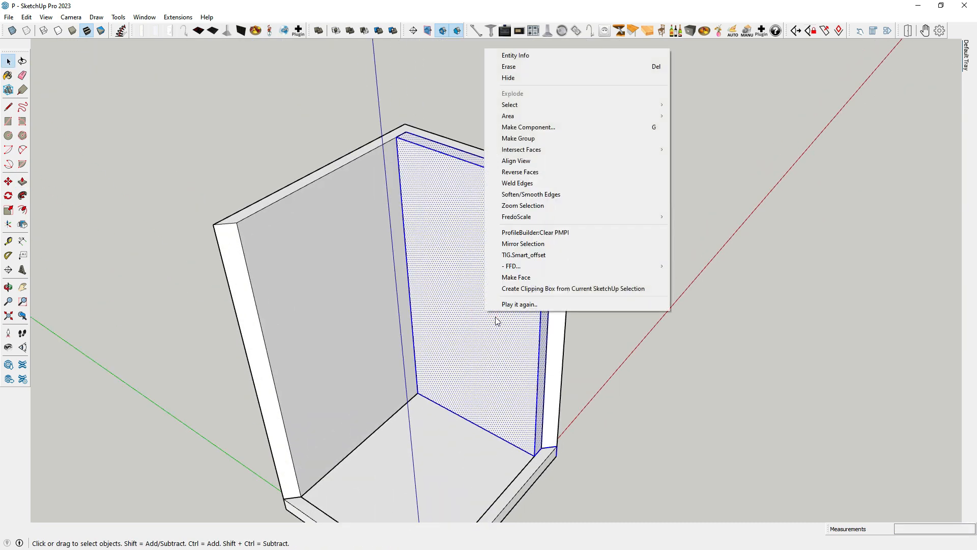
click(519, 138)
- Open the panel group for editing and remove the small stray face at its lower front corner
double_click(471, 239)
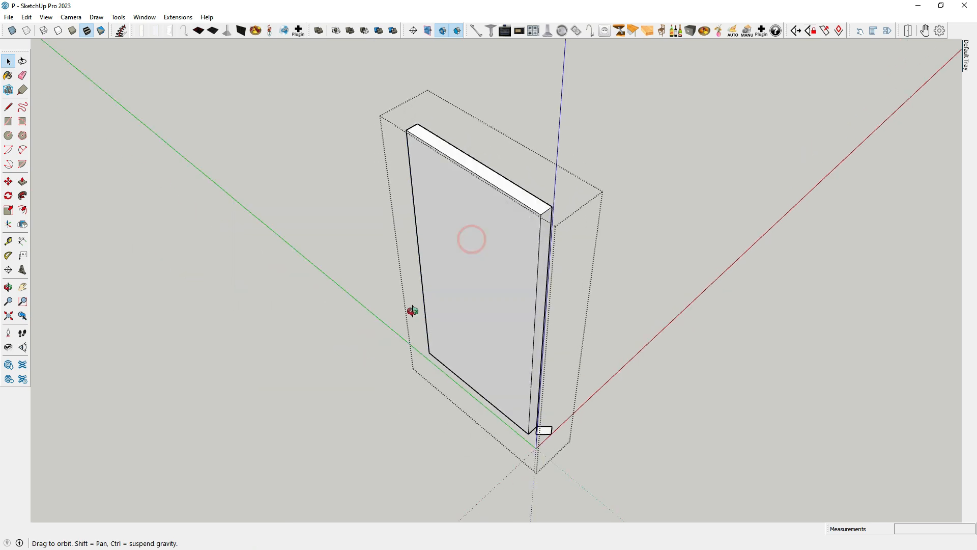
scroll(540, 427, up, 6)
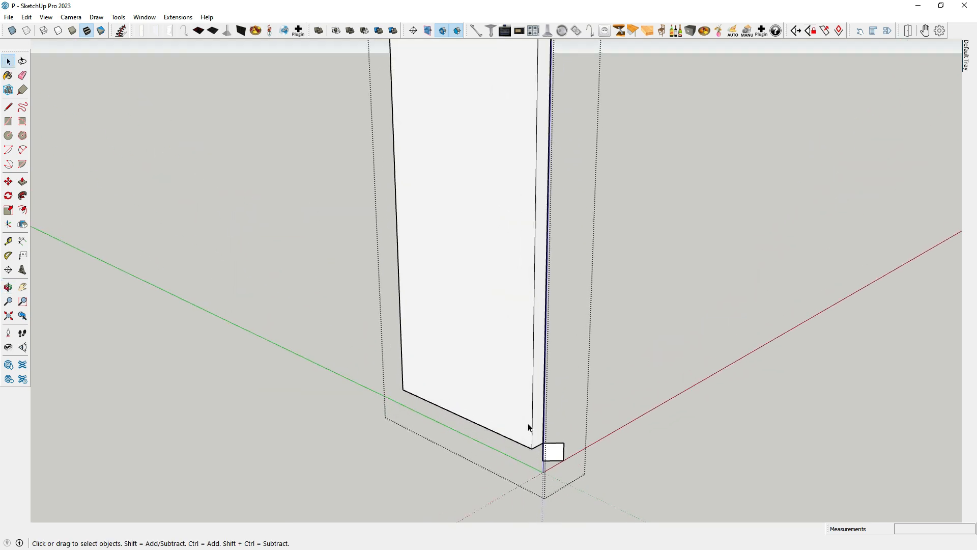
middle_drag(545, 458, 515, 459)
click(515, 459)
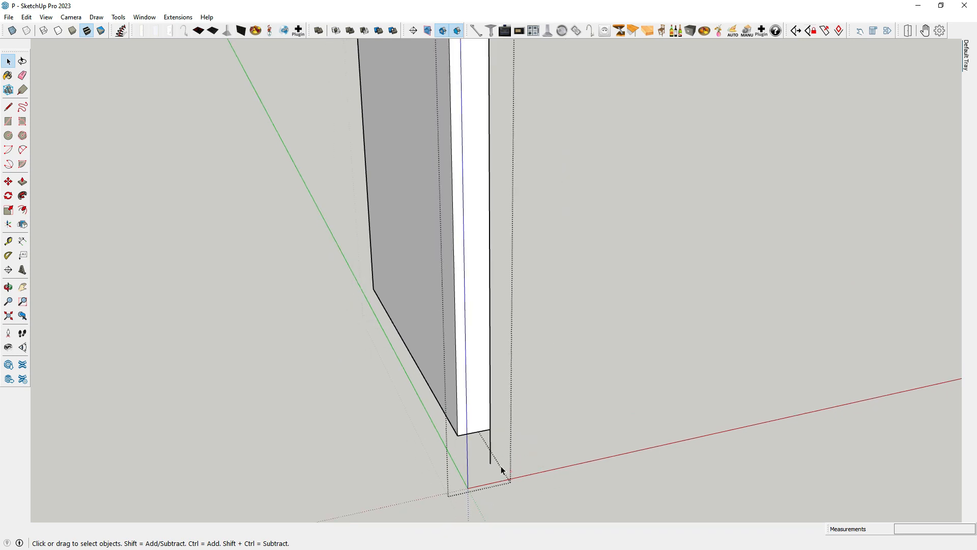
key(shift+z)
- Copy the bottom edge of the panel's inner face 24" straight up
click(9, 181)
scroll(463, 384, up, 5)
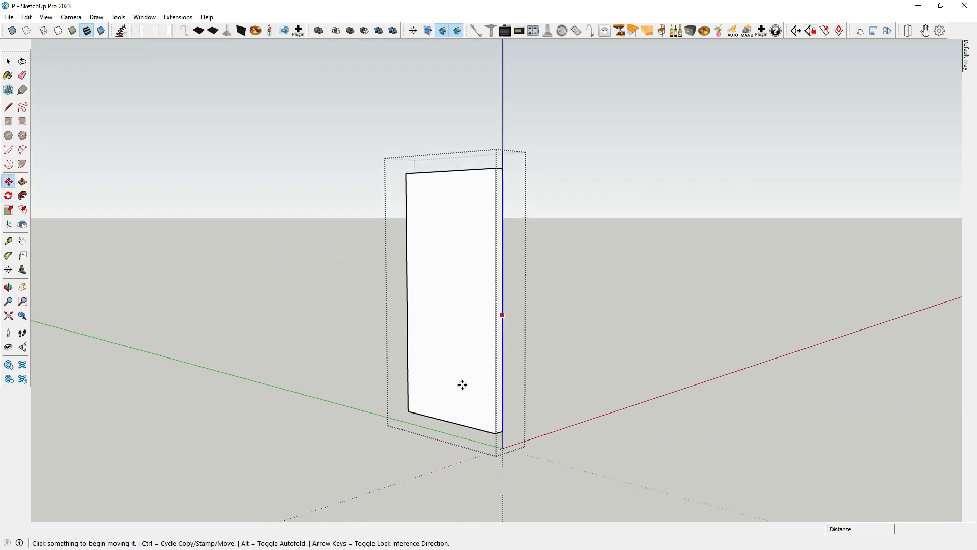
click(454, 415)
key(ctrl)
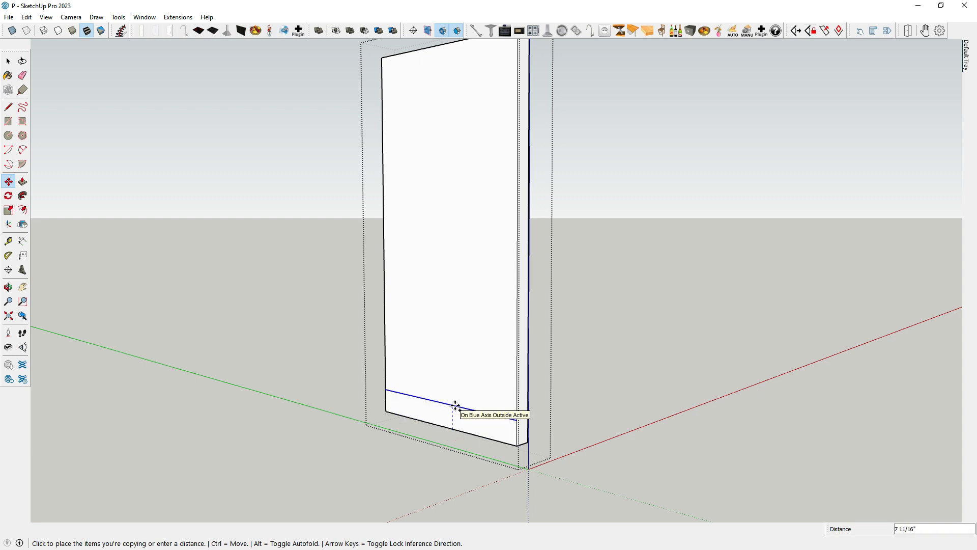
text(24)
key(Return)
- Copy the new horizontal line 1/8" upward to form a thin joint strip
scroll(459, 377, up, 2)
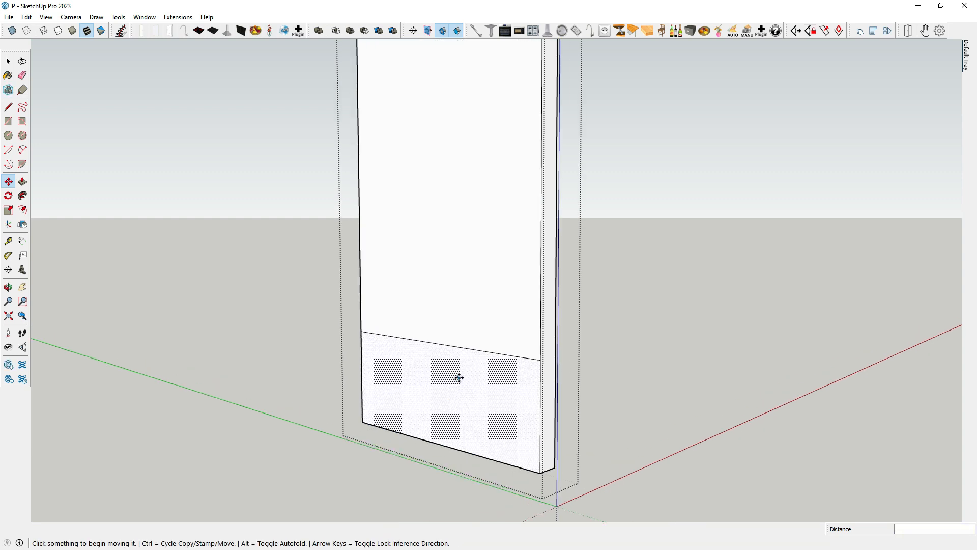
click(469, 350)
key(ctrl)
text(1)
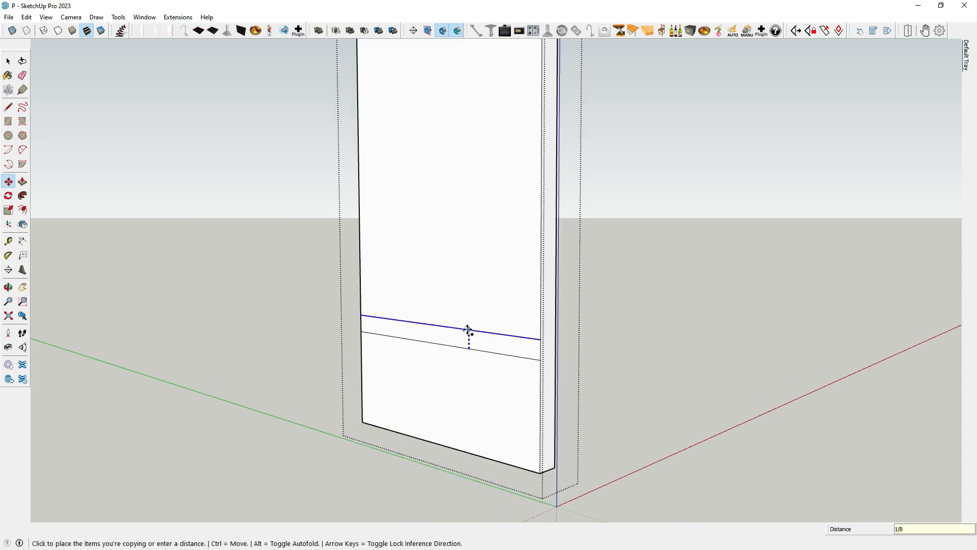
text(/8)
key(Return)
- Select the thin joint strip and array it up the panel as four copies spaced 2' 1/8" apart
scroll(524, 360, up, 6)
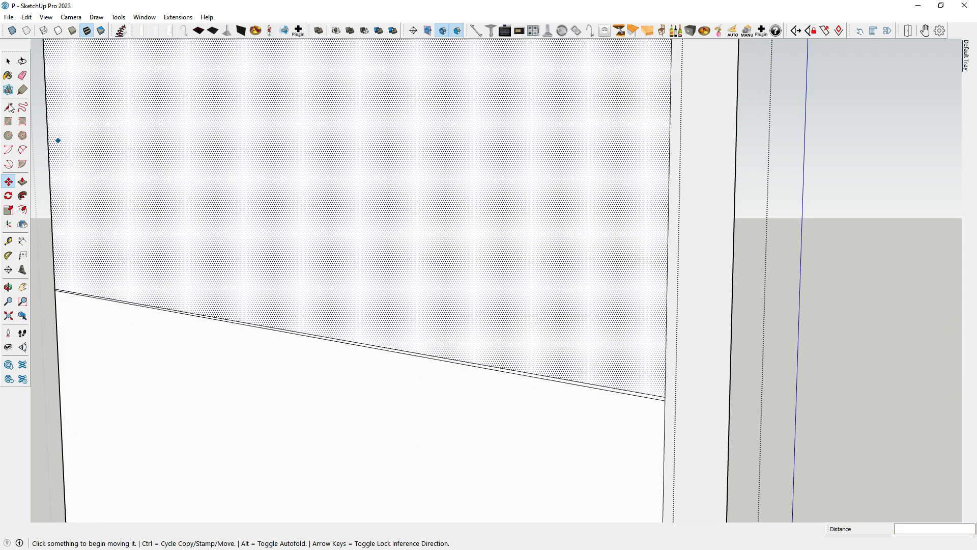
click(8, 61)
scroll(348, 335, up, 3)
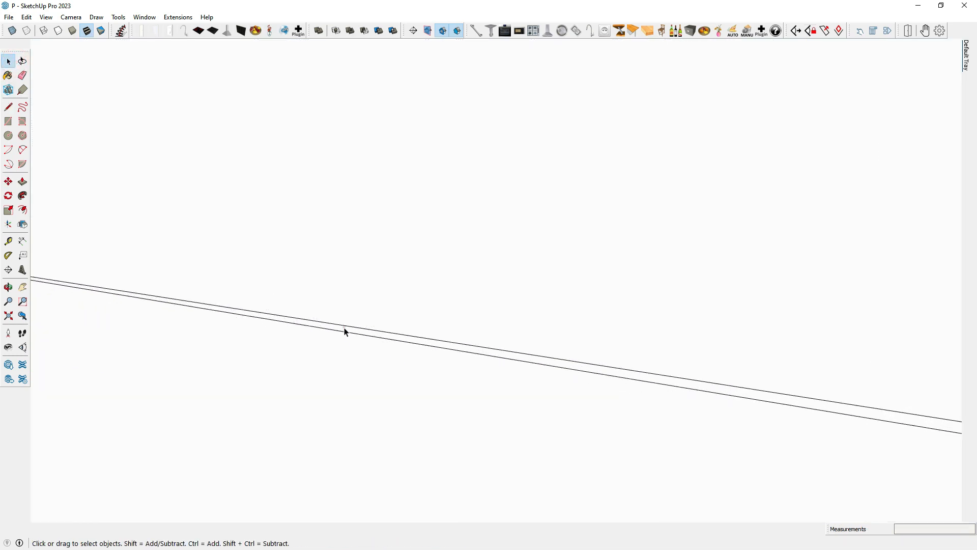
click(345, 329)
click(8, 181)
scroll(425, 168, down, 6)
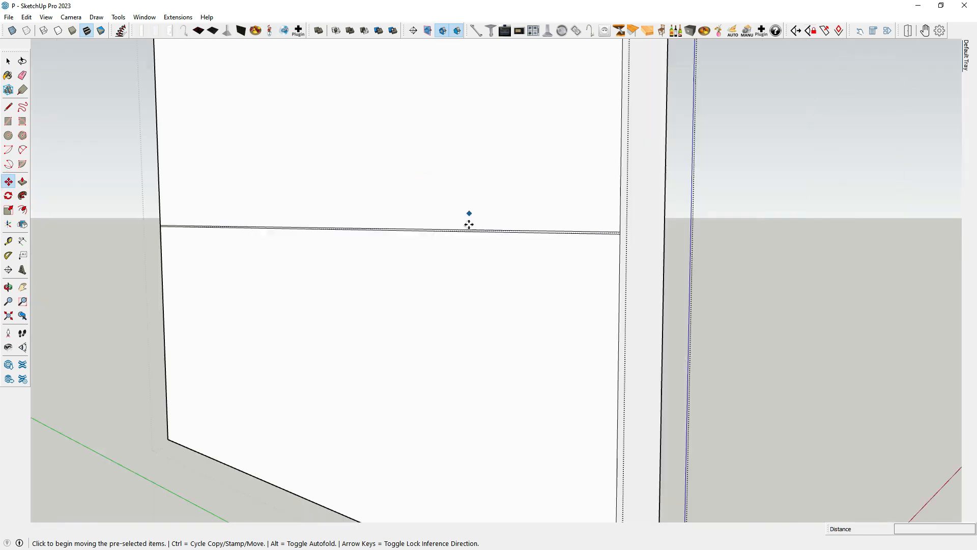
scroll(439, 421, down, 3)
click(441, 471)
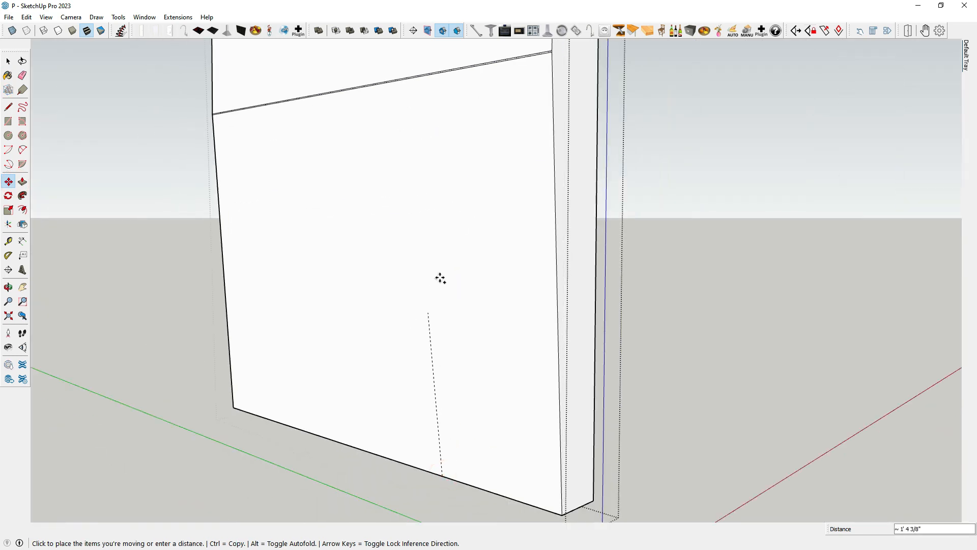
key(ctrl)
scroll(441, 255, up, 4)
text(x)
click(442, 238)
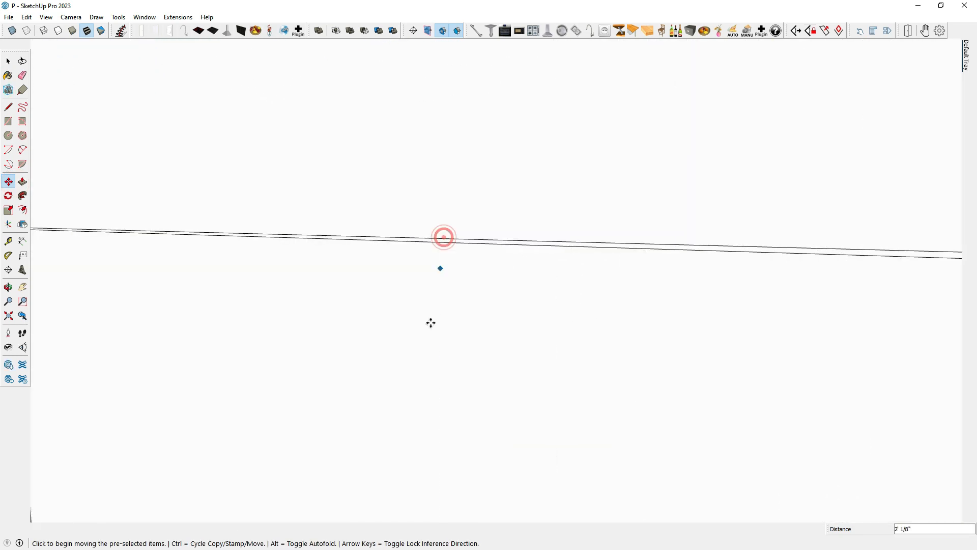
scroll(427, 336, down, 2)
text(4)
key(Return)
scroll(458, 430, down, 6)
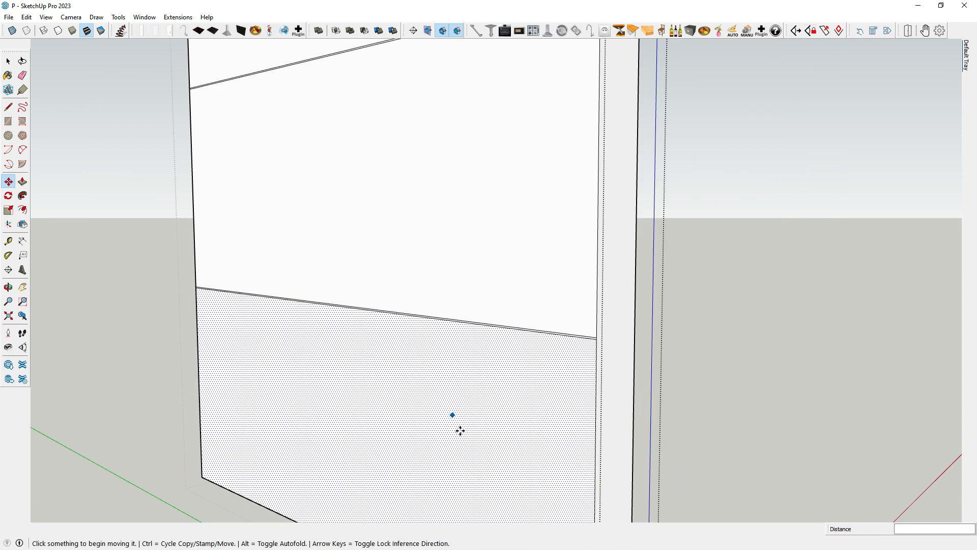
scroll(430, 162, down, 1)
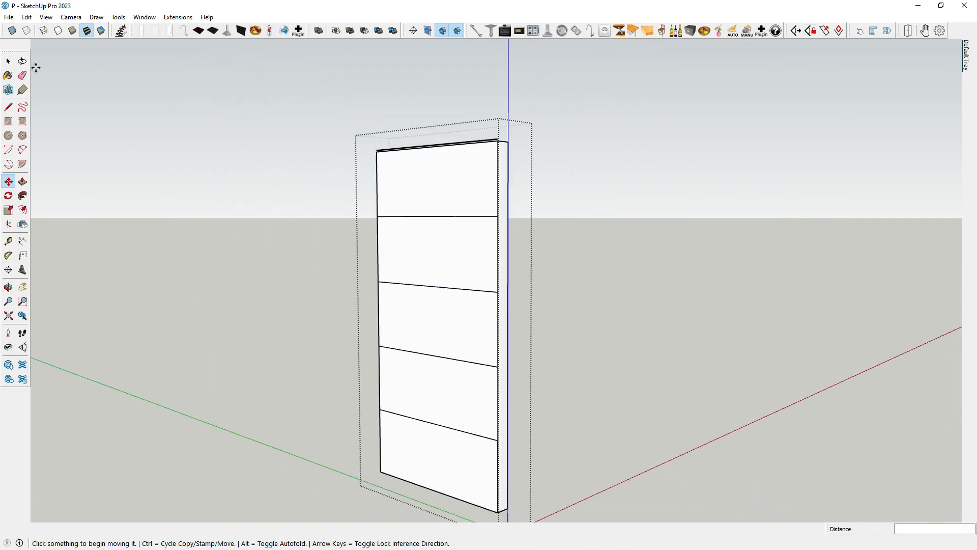
- Erase the surplus joint lines that extend above the top of the panel
click(22, 76)
scroll(522, 142, up, 2)
scroll(525, 138, up, 2)
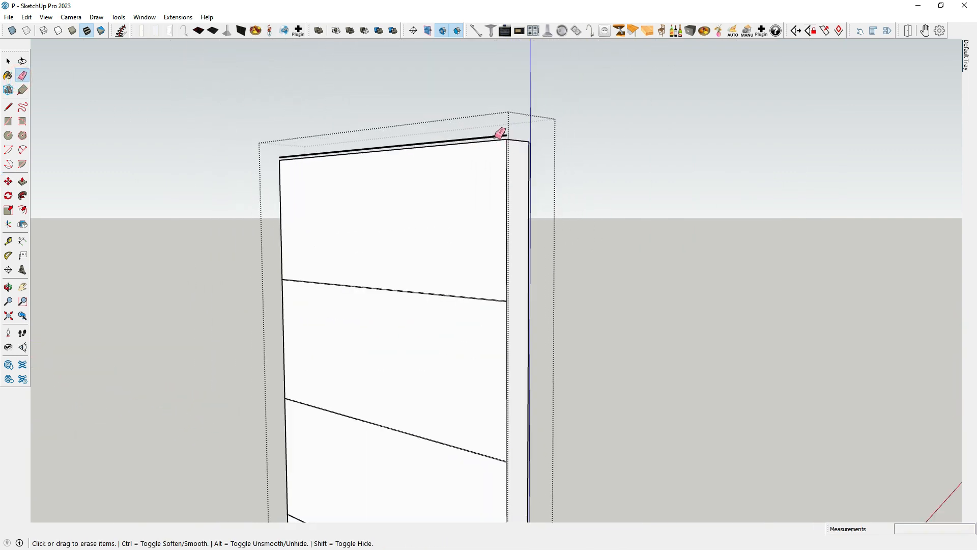
click(504, 131)
click(517, 134)
scroll(447, 199, down, 2)
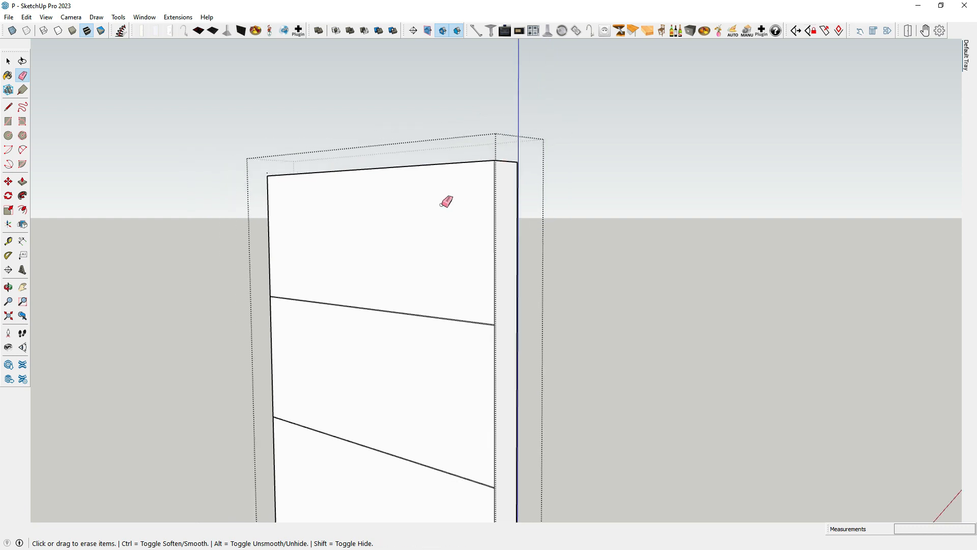
mouse_move(446, 199)
middle_down()
mouse_move(321, 202)
mouse_move(251, 142)
middle_up()
scroll(262, 162, up, 3)
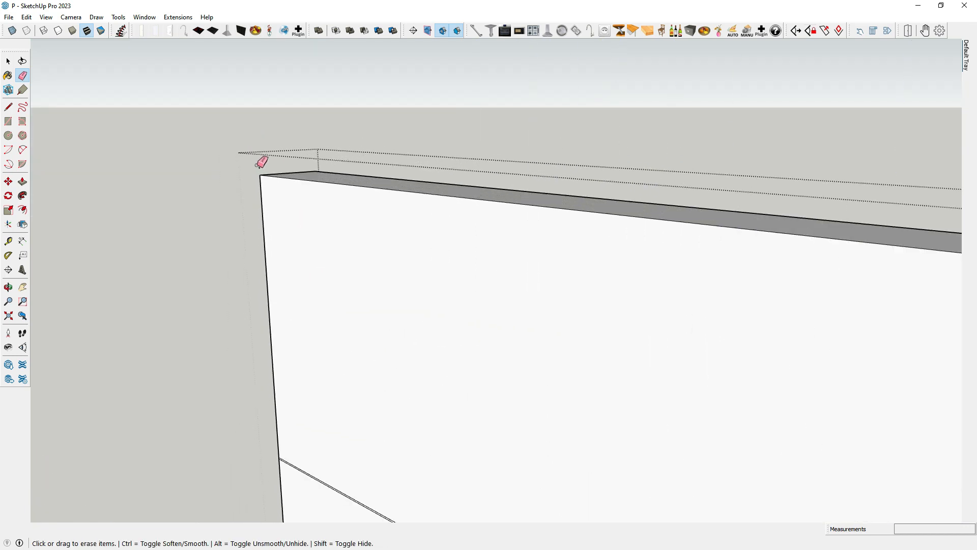
- Finish erasing stray joint geometry at the panel's upper corner and review the joints across the whole face
click(258, 164)
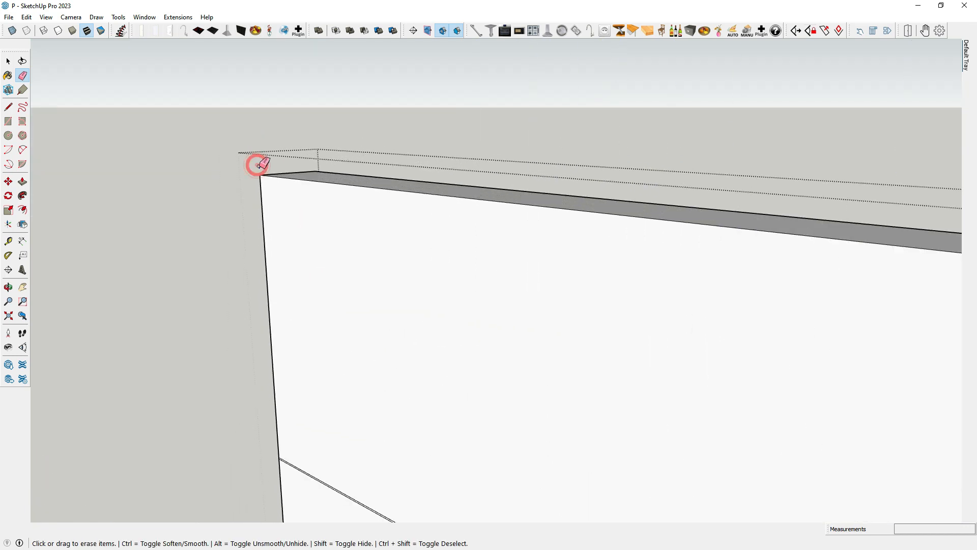
click(8, 61)
scroll(371, 175, down, 2)
scroll(371, 175, down, 5)
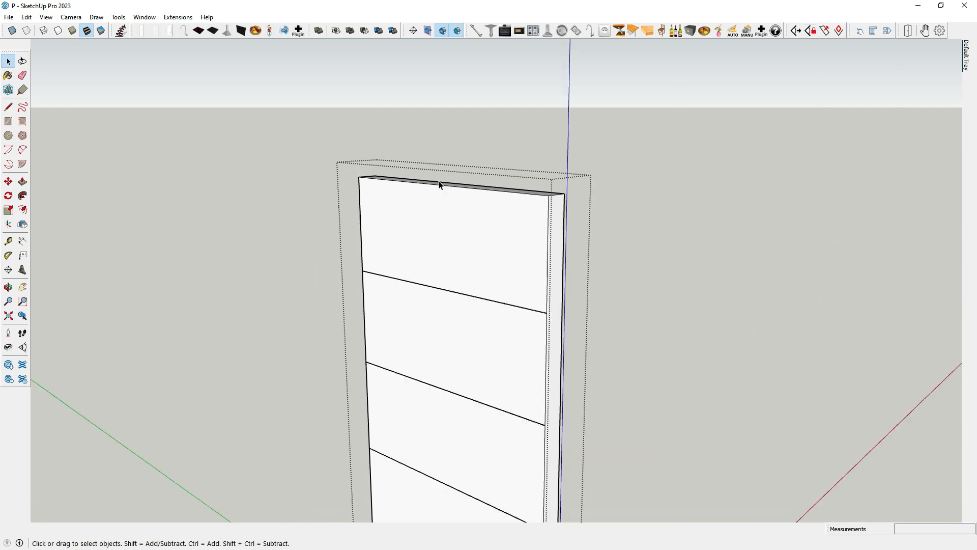
middle_drag(442, 188, 343, 243)
key(space)
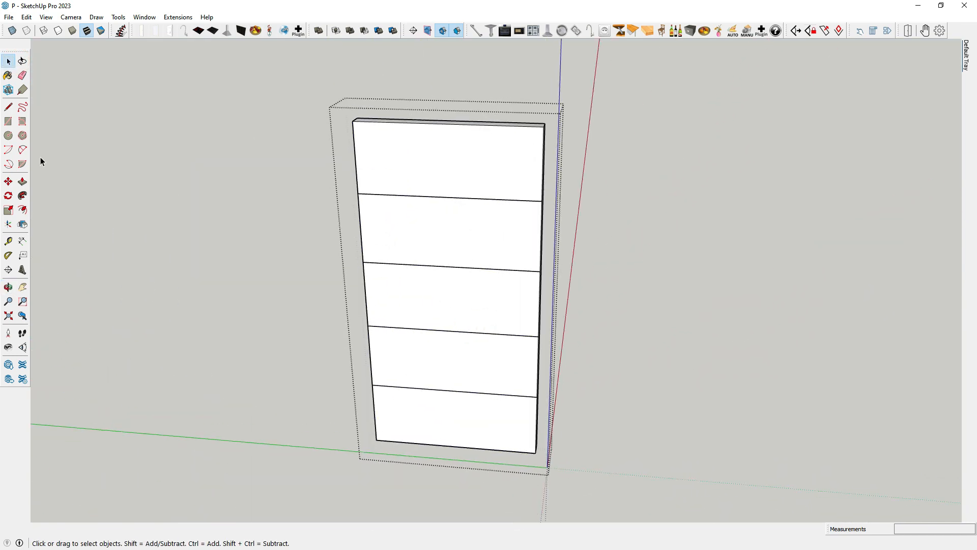
- Copy the vertical side edge of the panel's lowest section 3' across the face
key(l)
scroll(524, 452, up, 2)
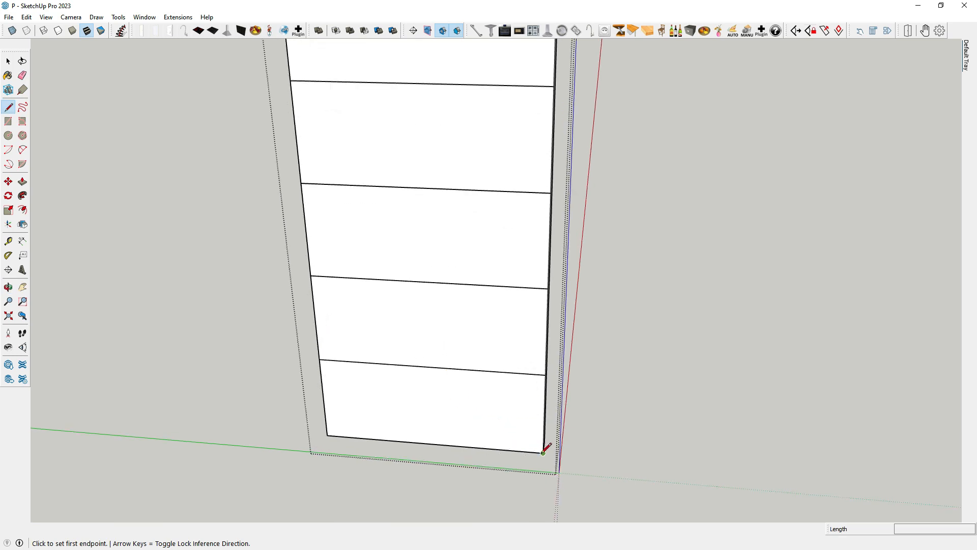
click(8, 182)
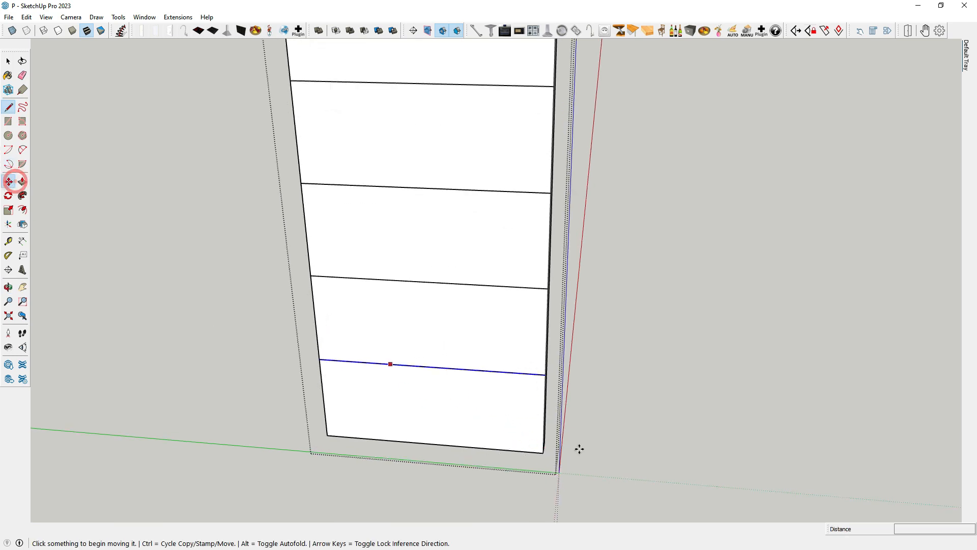
scroll(545, 422, up, 3)
middle_drag(524, 420, 538, 426)
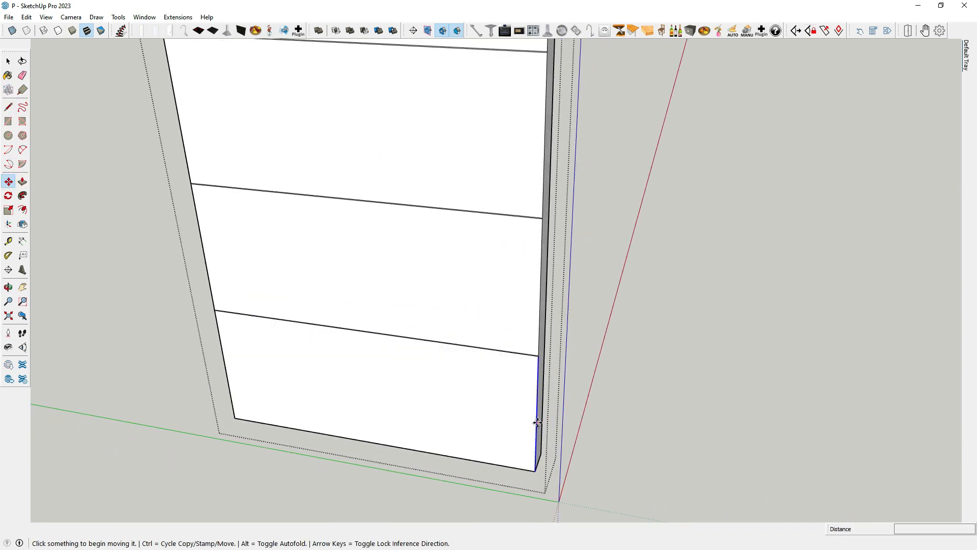
click(538, 423)
key(ctrl)
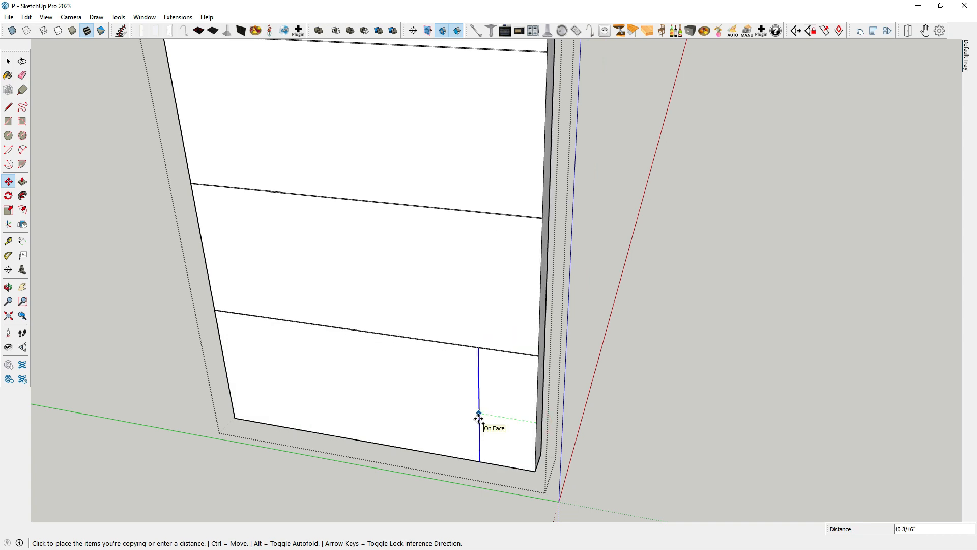
text(3)
key(Return)
- Draw a vertical line from the copied line's upper endpoint to the panel's top edge and leave the panel group
key(l)
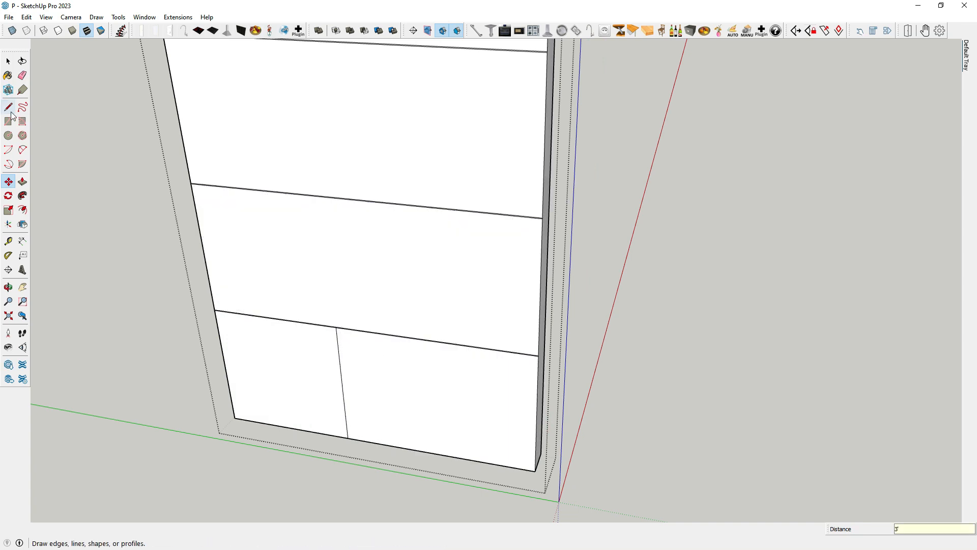
scroll(337, 325, up, 5)
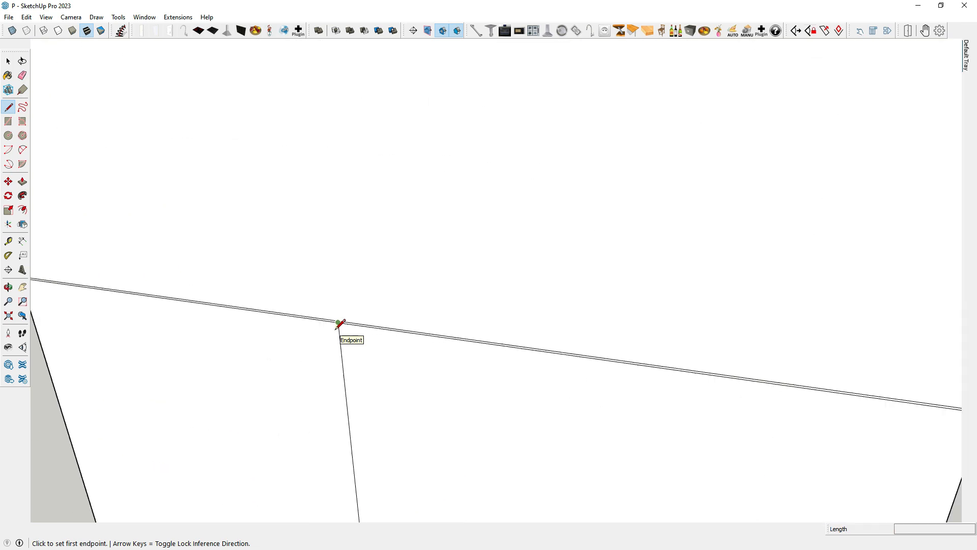
click(340, 320)
scroll(346, 422, down, 10)
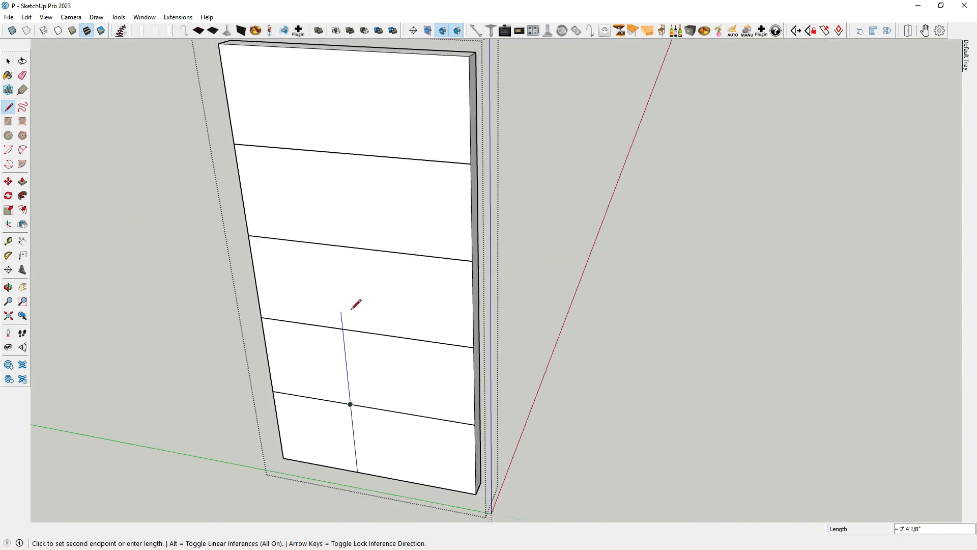
click(330, 169)
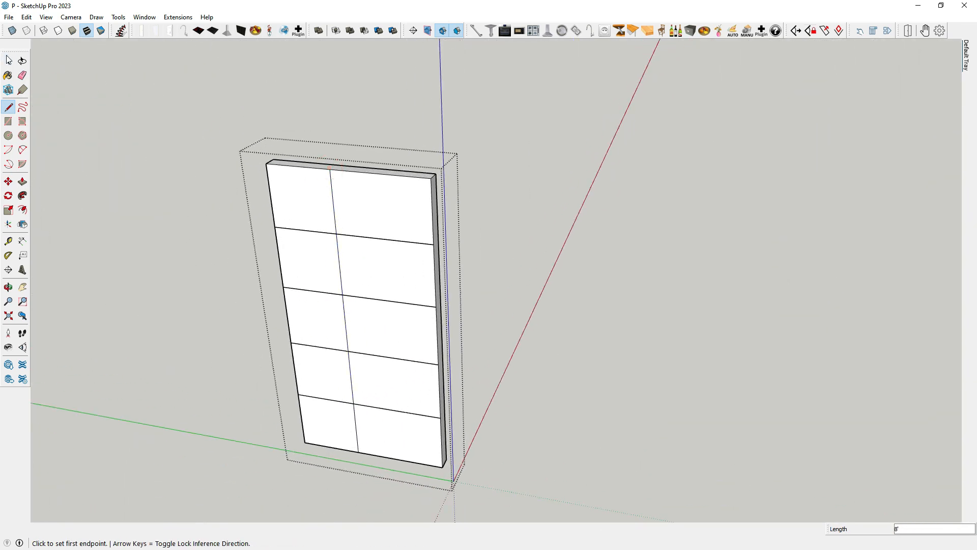
click(8, 61)
click(54, 121)
- Examine the panel's joint layout within the room and inside its group
scroll(401, 294, down, 1)
scroll(392, 301, up, 4)
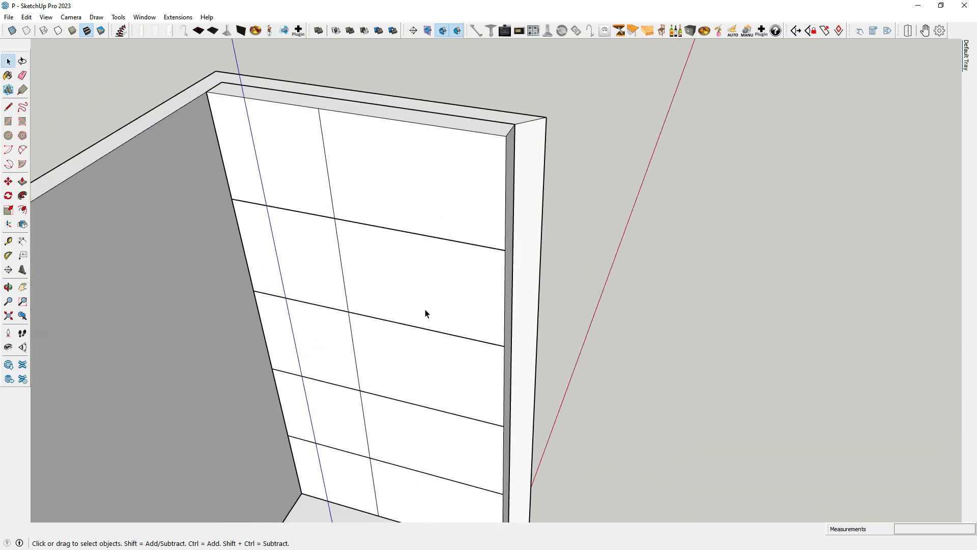
scroll(443, 268, down, 2)
middle_drag(446, 268, 548, 258)
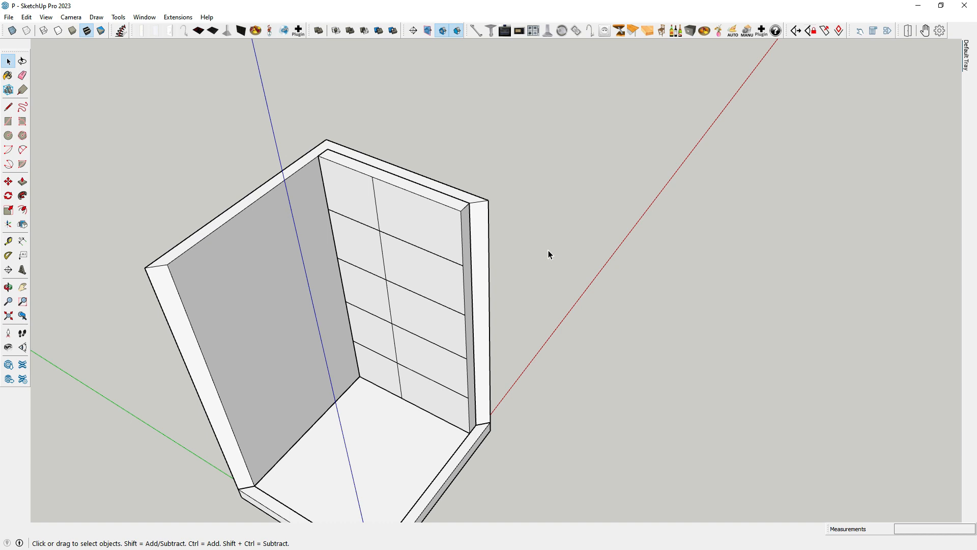
middle_drag(521, 266, 375, 285)
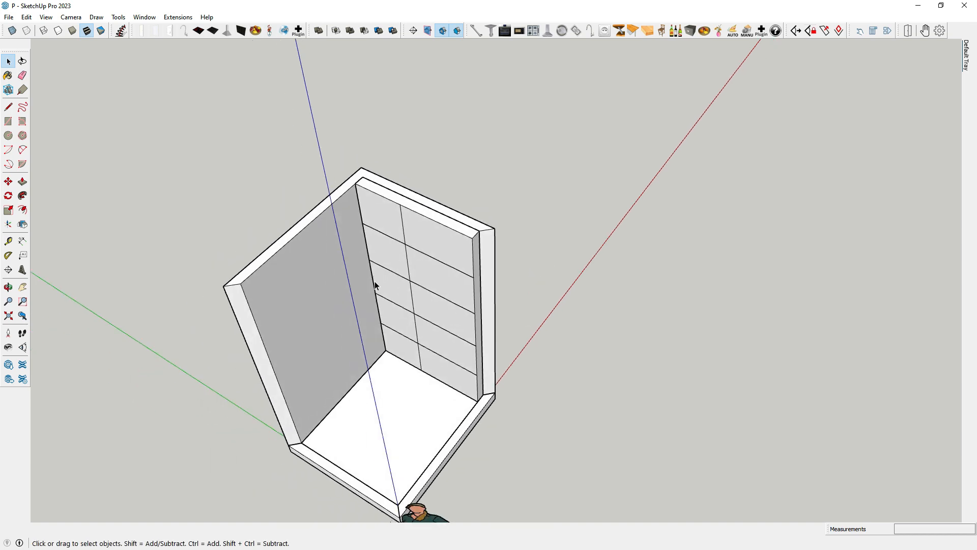
scroll(382, 270, up, 3)
double_click(399, 231)
middle_drag(447, 221, 273, 220)
click(8, 107)
middle_drag(381, 234, 363, 195)
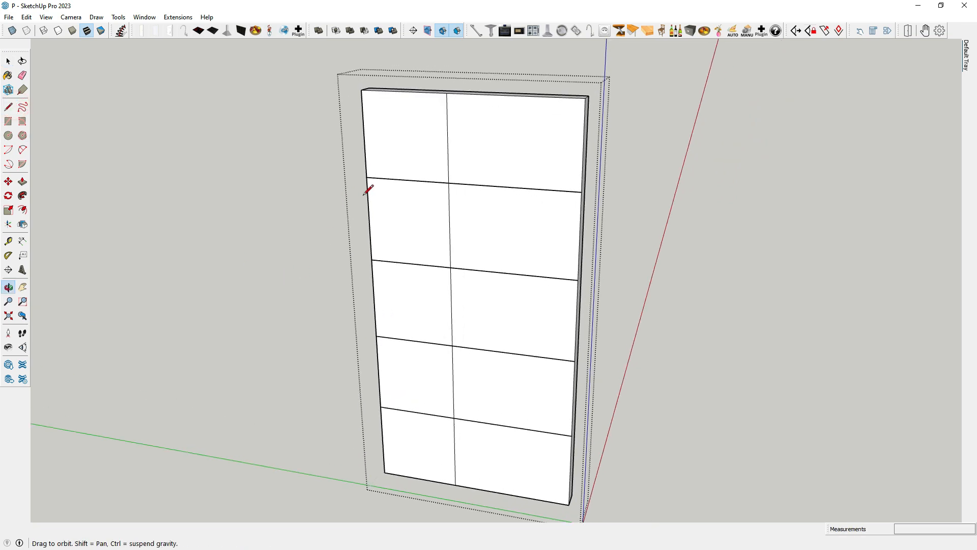
scroll(421, 227, down, 2)
middle_drag(421, 227, 352, 310)
click(8, 61)
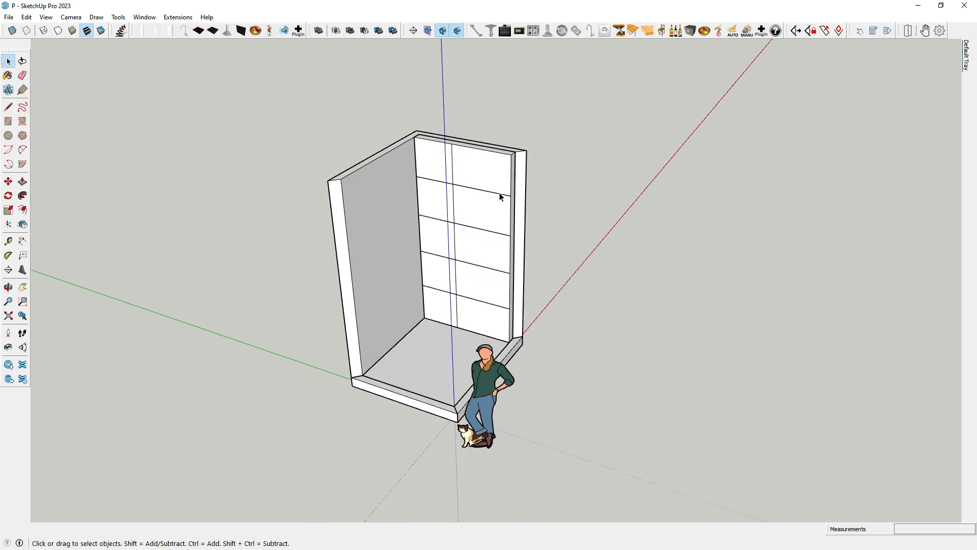
- Build a ledge on the floor along the plain wall, about 6 1/2" deep and about 1' 11 5/16" high
middle_drag(500, 197, 277, 258)
click(262, 251)
scroll(455, 279, up, 4)
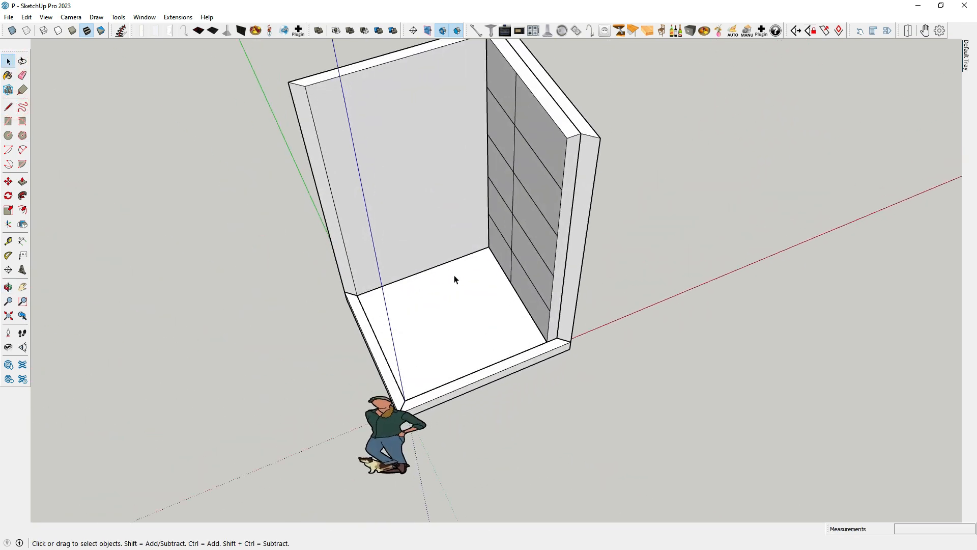
scroll(455, 279, up, 3)
scroll(356, 271, down, 2)
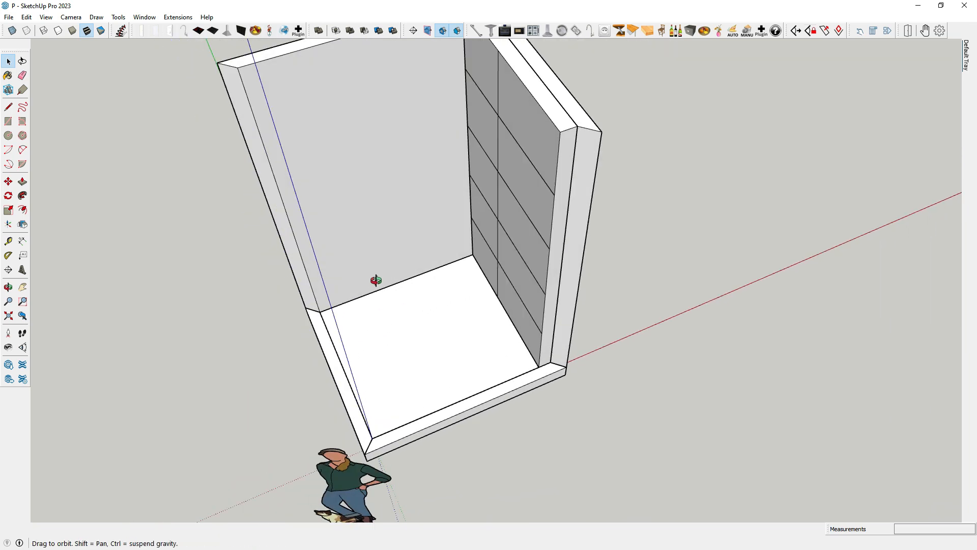
click(8, 107)
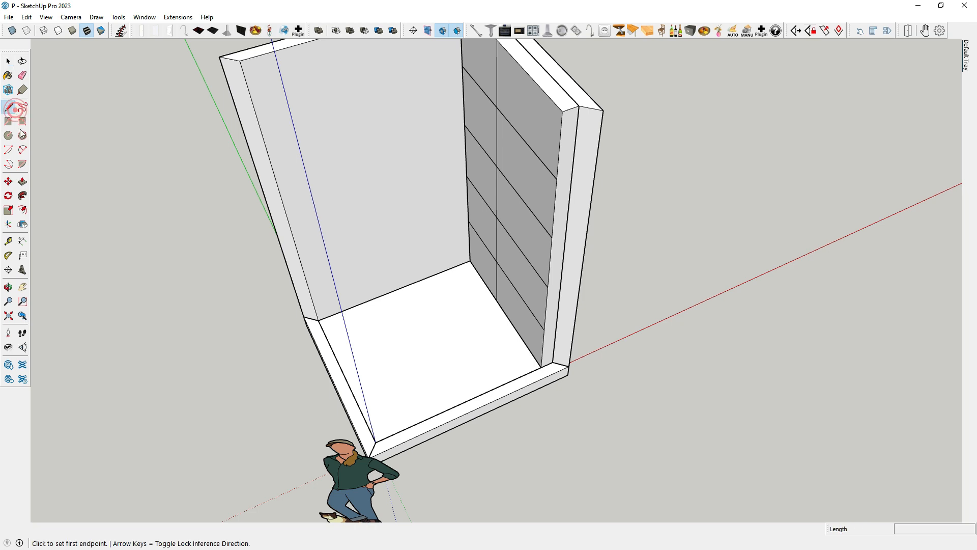
middle_drag(128, 276, 428, 290)
scroll(426, 288, up, 5)
scroll(425, 286, up, 2)
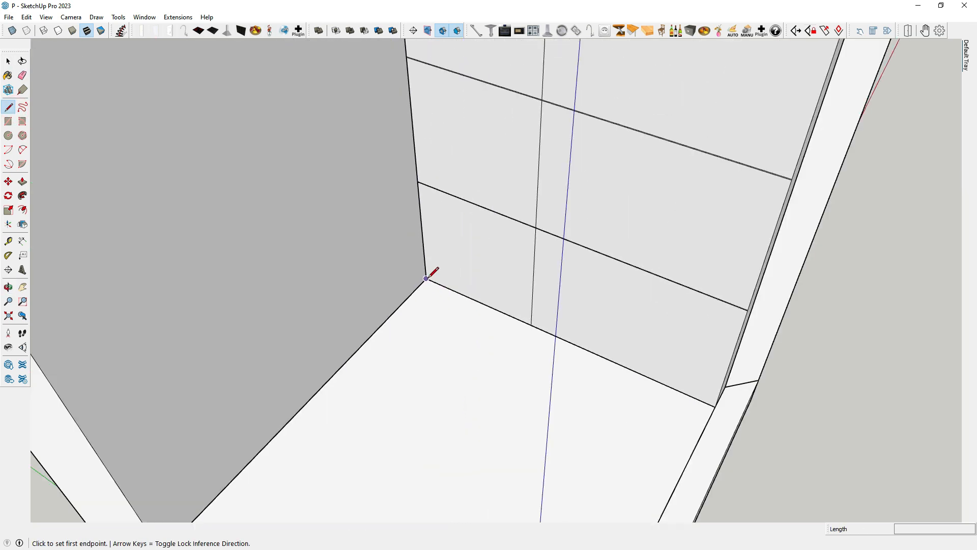
click(428, 278)
click(9, 62)
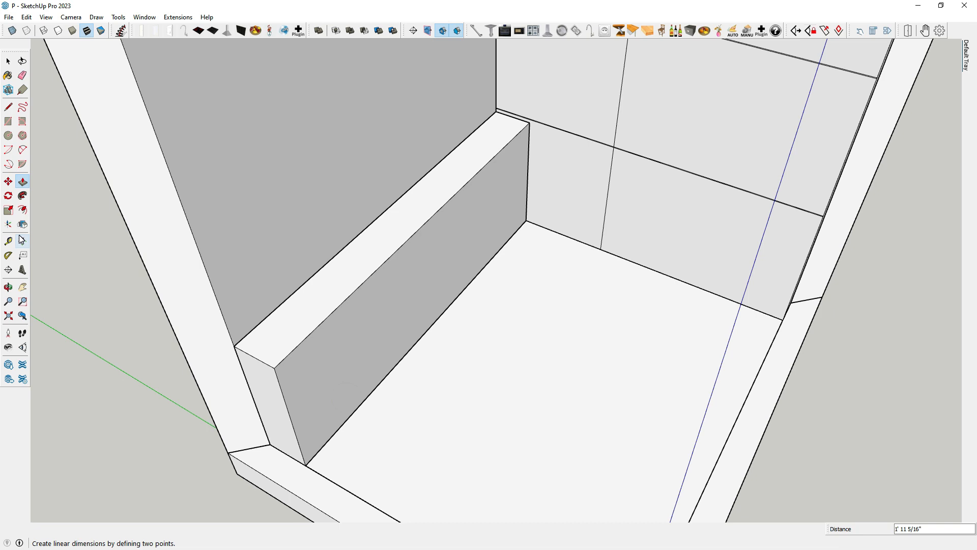
- Dimension the ledge's depth and push its front face back to a depth of 4 1/2"
click(22, 240)
scroll(243, 360, up, 3)
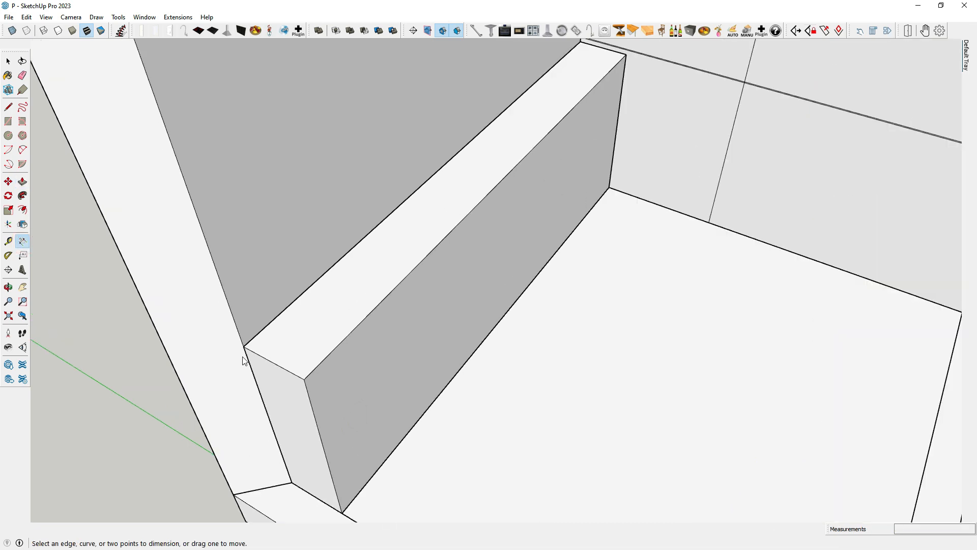
click(244, 348)
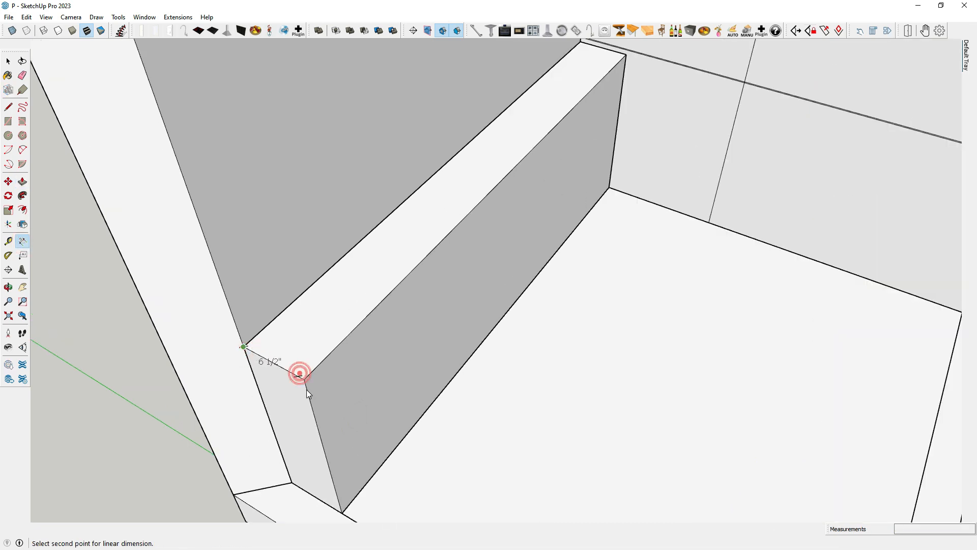
click(304, 379)
click(309, 411)
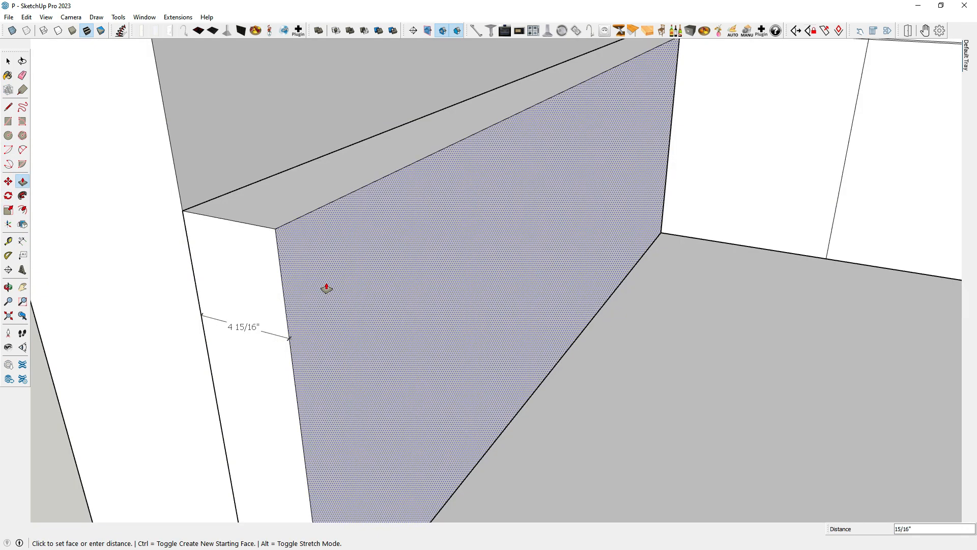
click(325, 286)
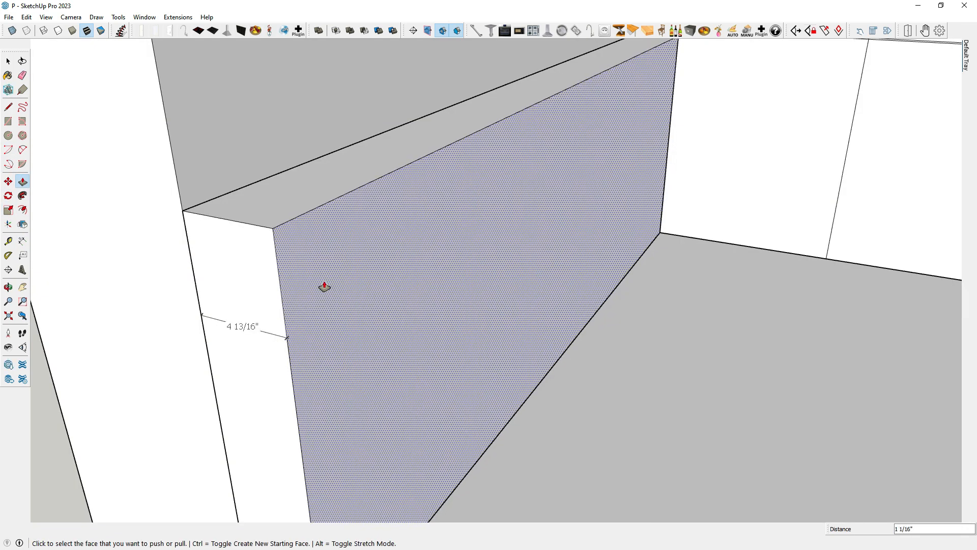
click(316, 280)
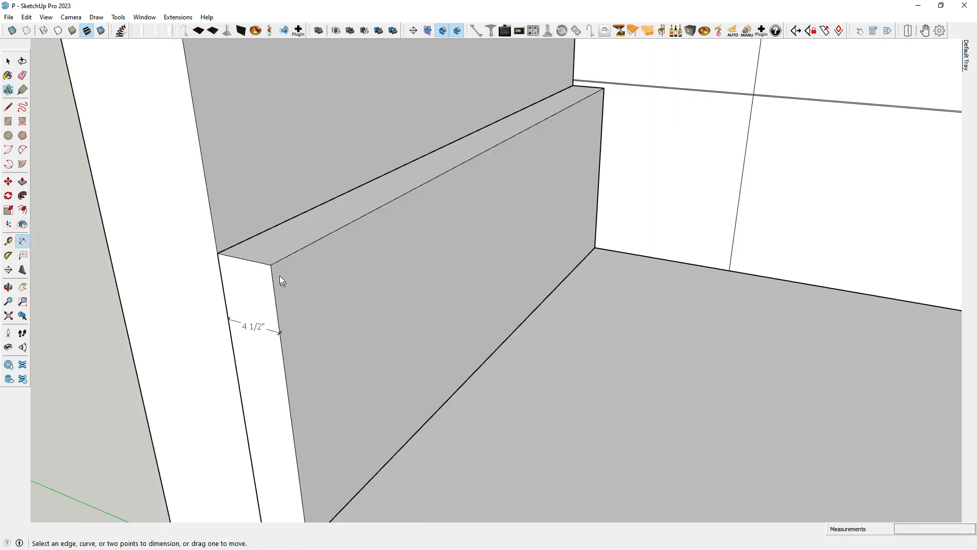
- Dimension the ledge's height along its front vertical edge
click(272, 266)
scroll(271, 265, down, 2)
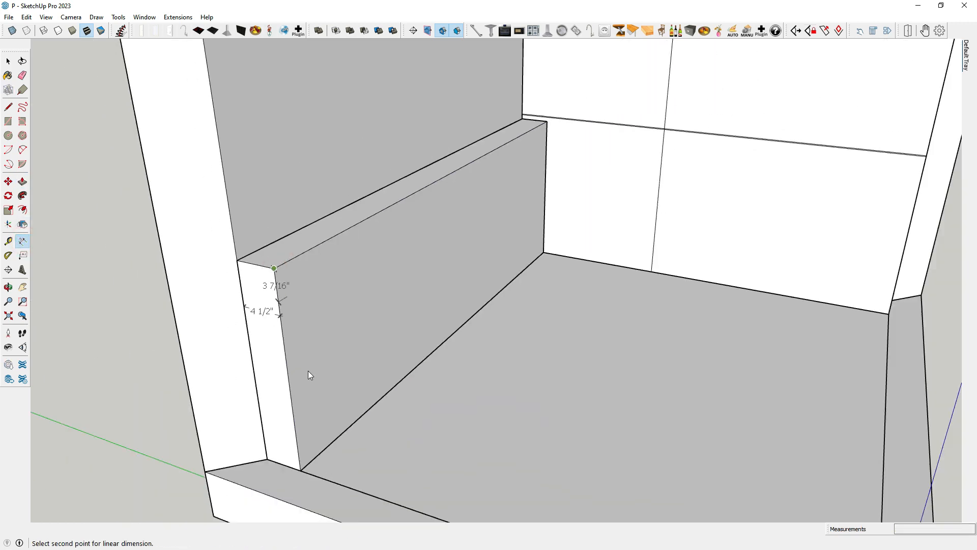
click(304, 466)
click(336, 447)
middle_drag(343, 426, 355, 364)
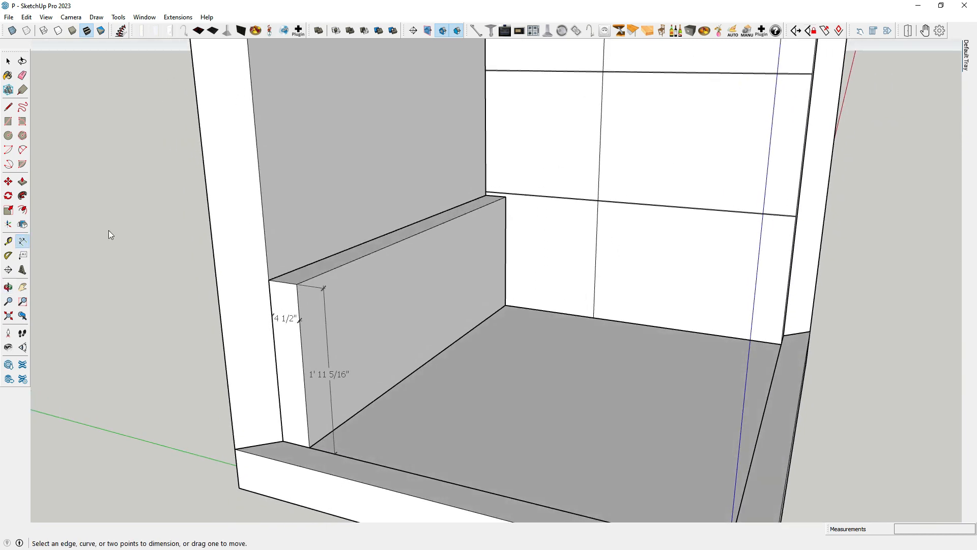
- Push/Pull the ledge's top face up to a height of 2'
click(22, 182)
scroll(304, 266, up, 3)
click(304, 266)
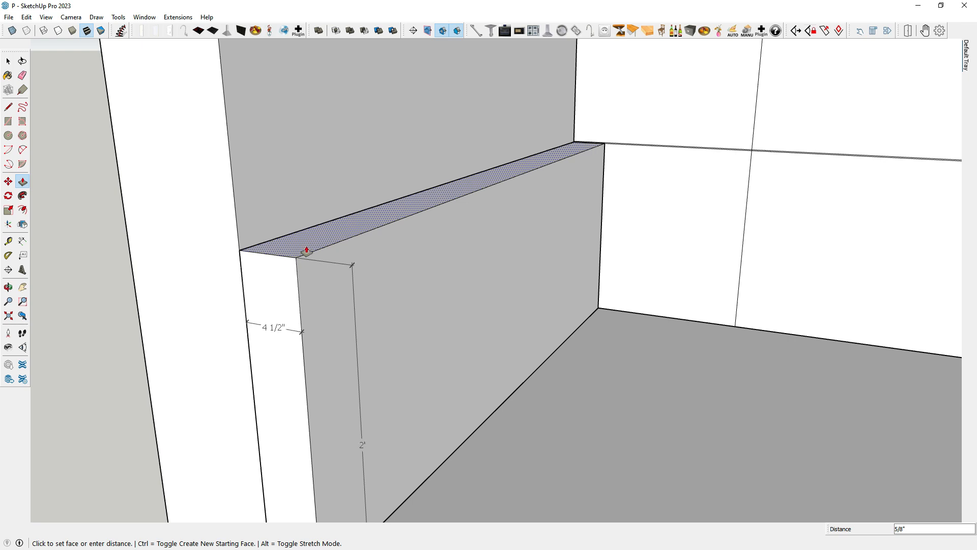
click(306, 253)
- Erase the height and depth dimensions from the ledge
key(e)
scroll(301, 253, down, 2)
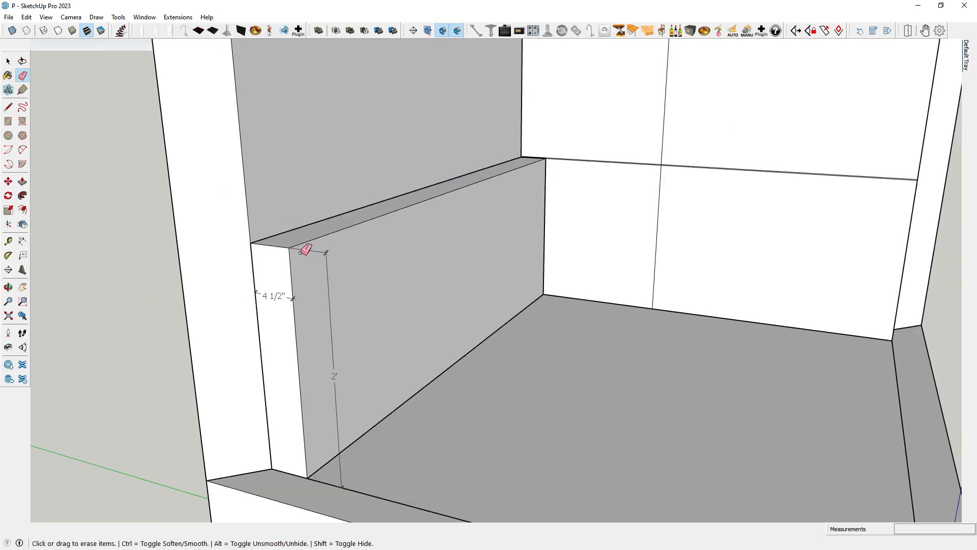
click(326, 271)
click(274, 297)
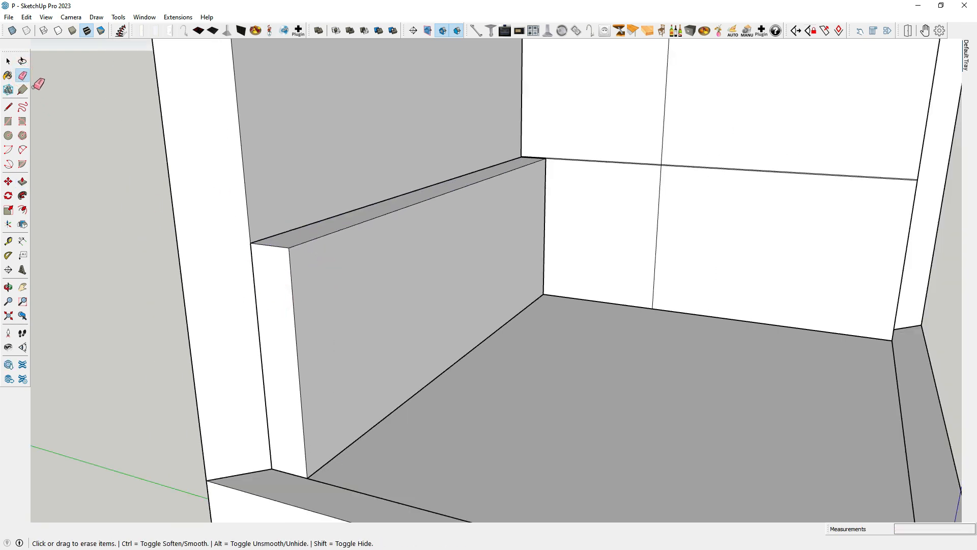
- Select all of the ledge's connected geometry and make it a group
key(space)
triple_click(353, 308)
right_click(352, 307)
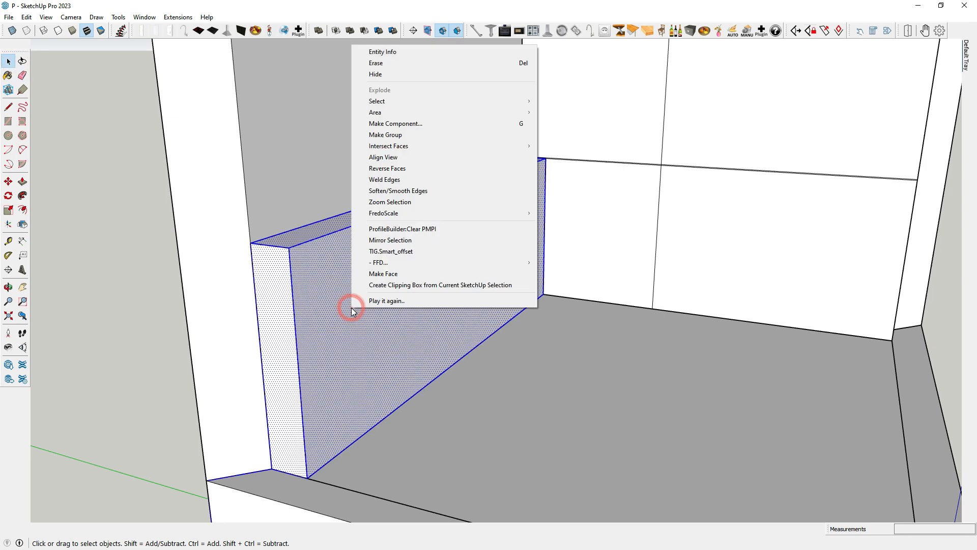
click(392, 134)
scroll(383, 282, down, 5)
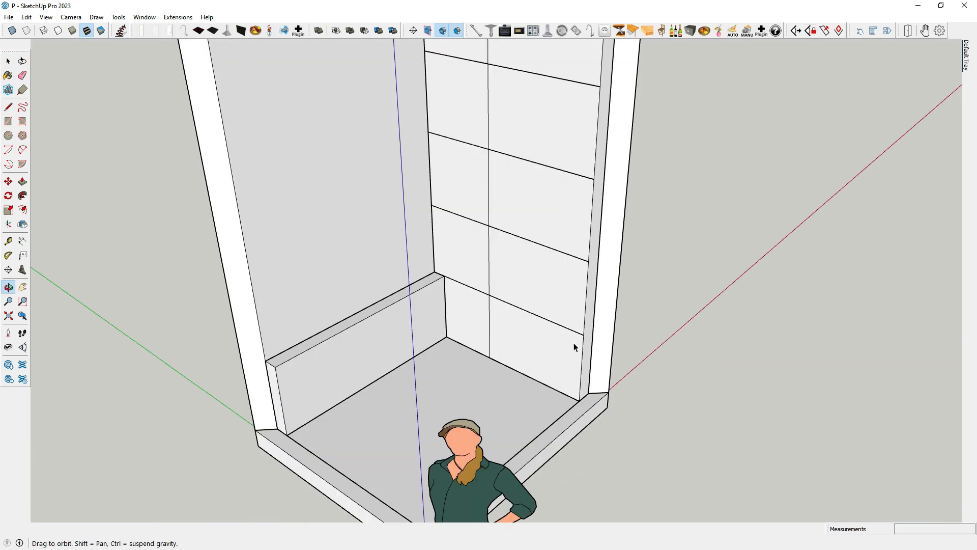
- Examine the ledge group and how its top and front end meet the surrounding walls and floor
middle_drag(574, 345, 563, 342)
scroll(285, 397, up, 3)
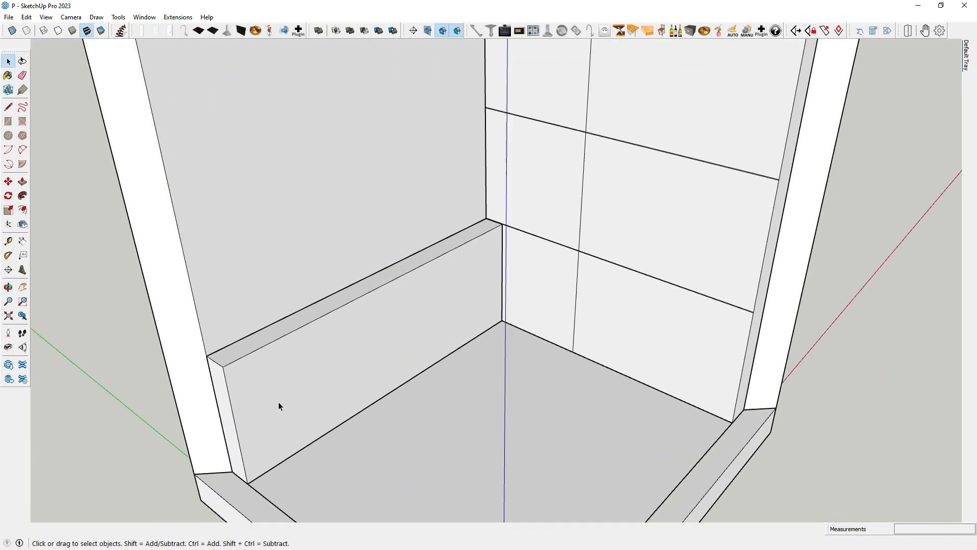
middle_drag(279, 401, 328, 324)
click(330, 324)
scroll(331, 325, down, 5)
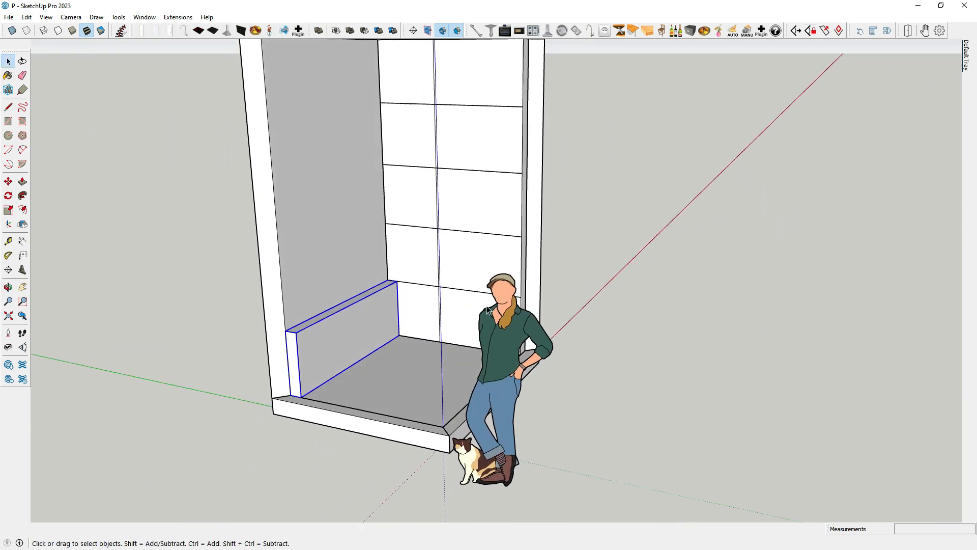
click(605, 272)
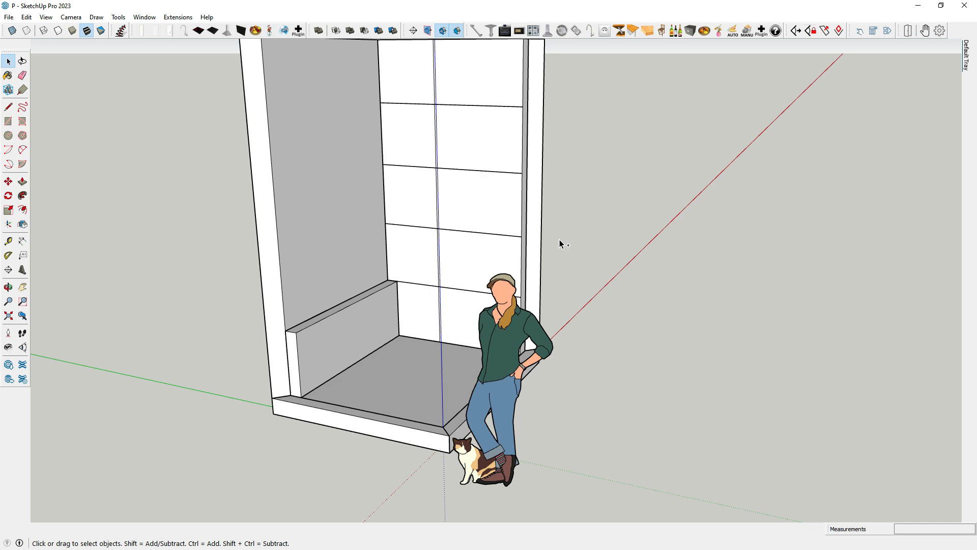
scroll(288, 313, up, 5)
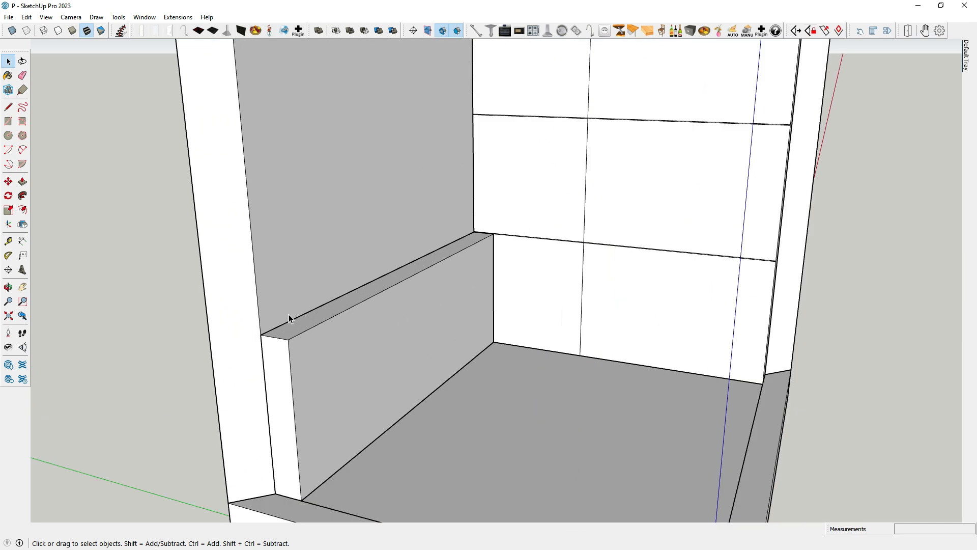
scroll(288, 313, up, 3)
double_click(275, 354)
middle_drag(275, 357, 256, 342)
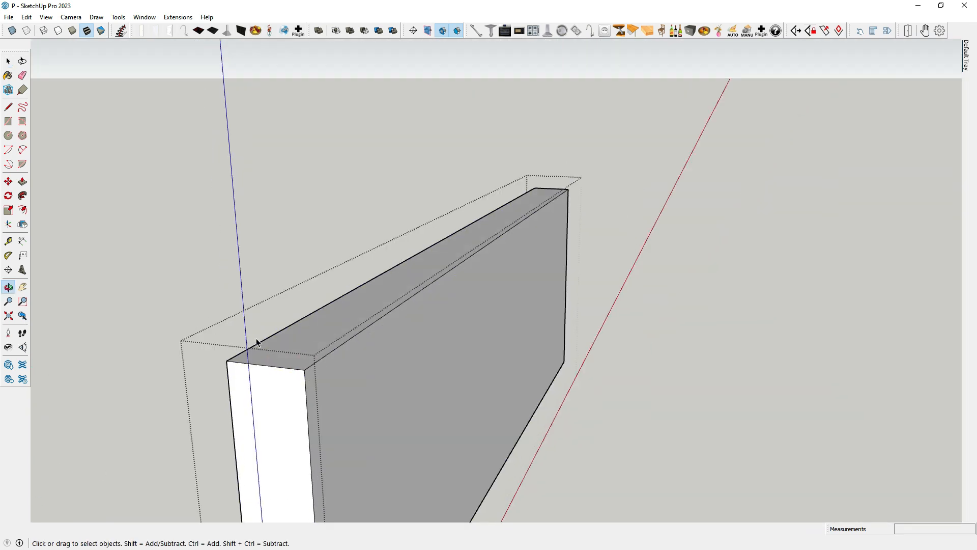
key(space)
scroll(162, 273, down, 4)
scroll(218, 295, up, 6)
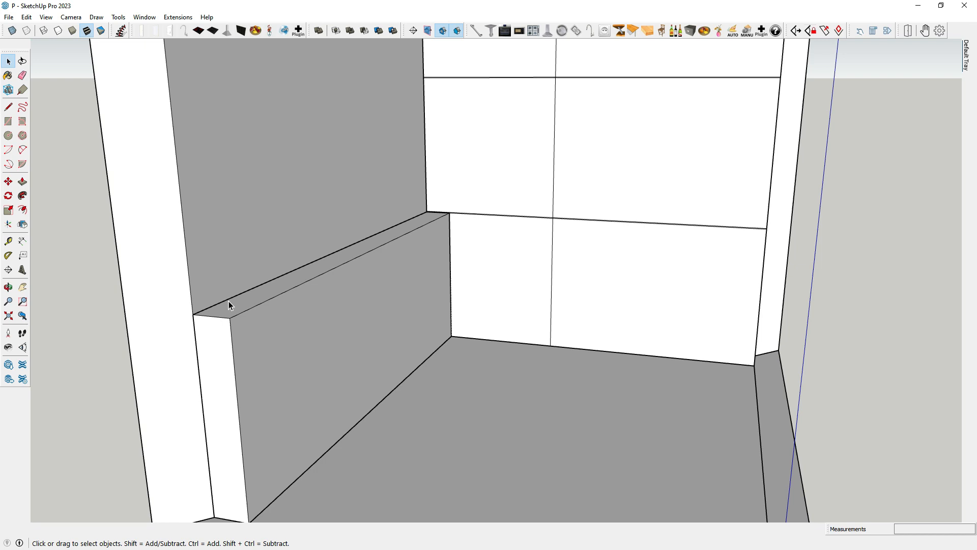
scroll(259, 352, down, 5)
middle_drag(375, 358, 374, 396)
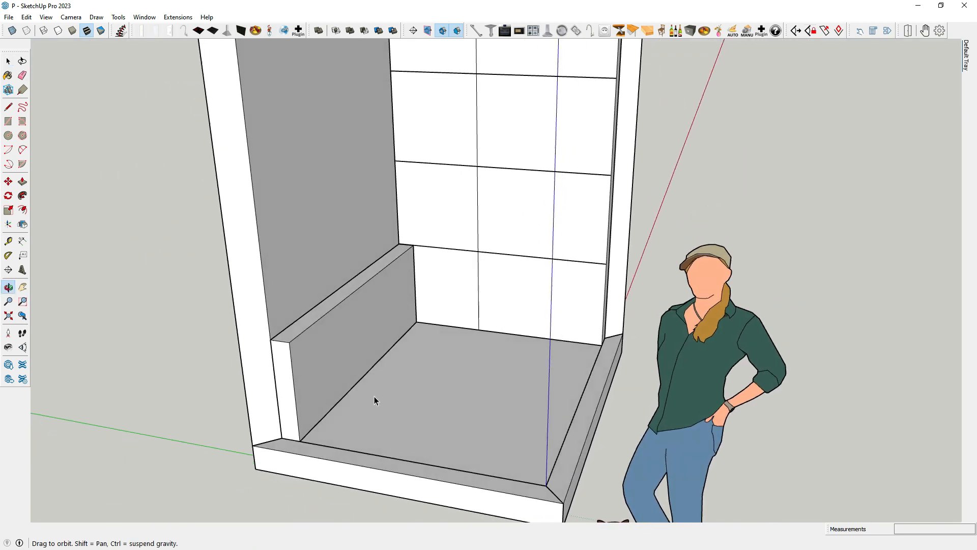
scroll(320, 350, up, 4)
middle_drag(323, 374, 328, 336)
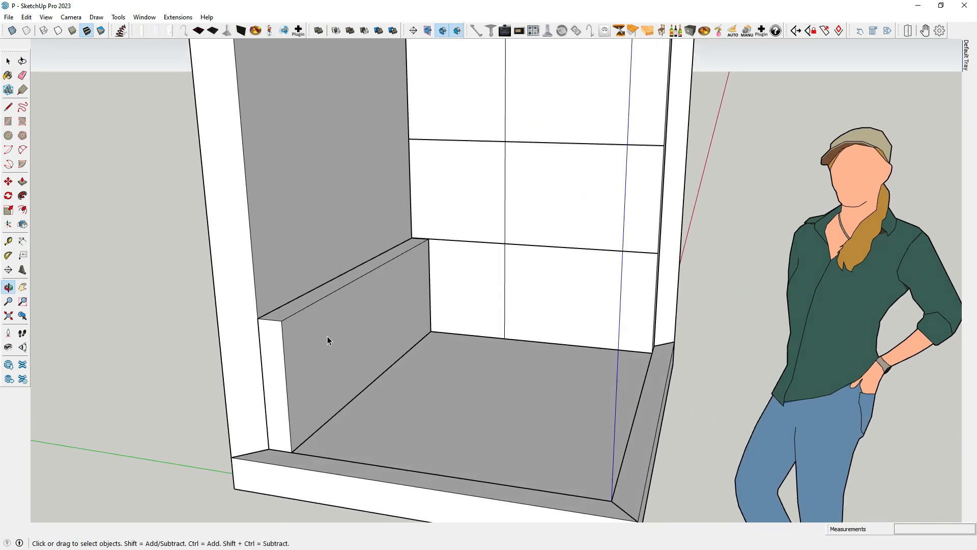
- Draw an upright rectangle of about 8 3/16" by 4 1/2" above the ledge's front end, between the wall edge and the ledge's top corner
click(9, 122)
scroll(265, 278, up, 6)
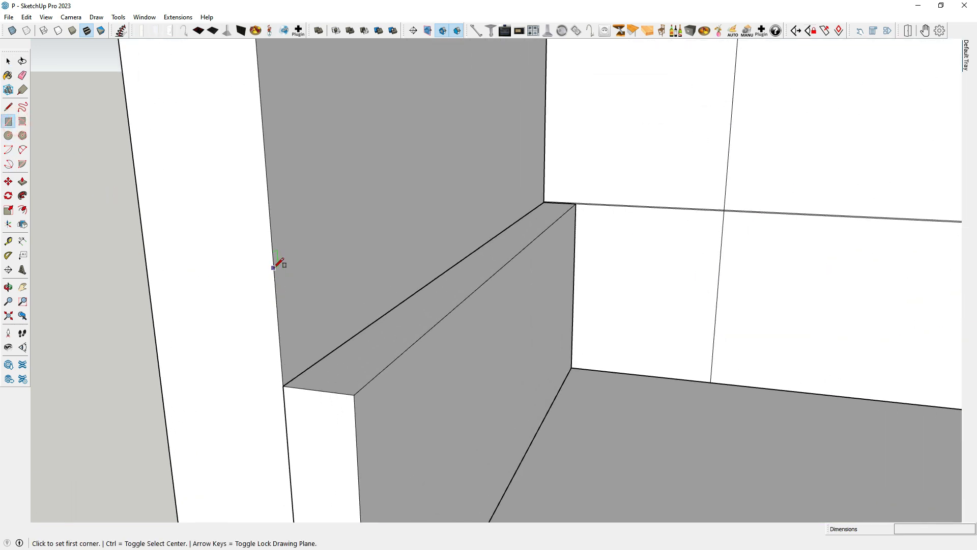
click(272, 247)
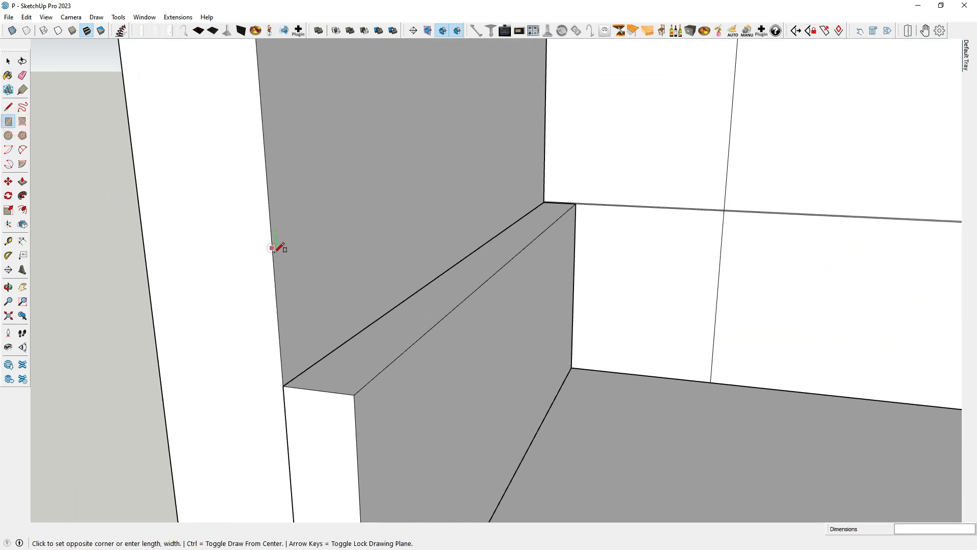
click(354, 394)
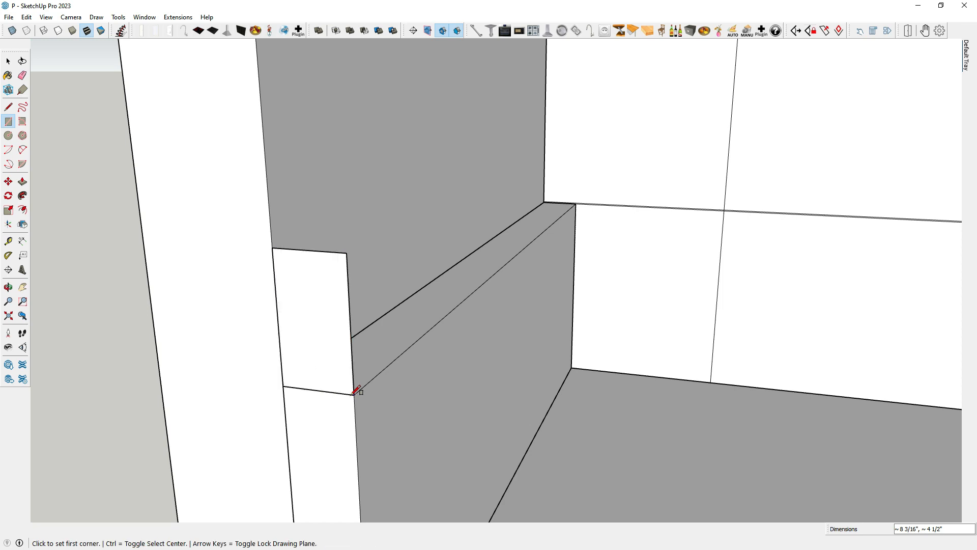
- Copy the rectangle's bottom edge straight up to divide the face near its top
click(8, 181)
middle_drag(122, 276, 287, 245)
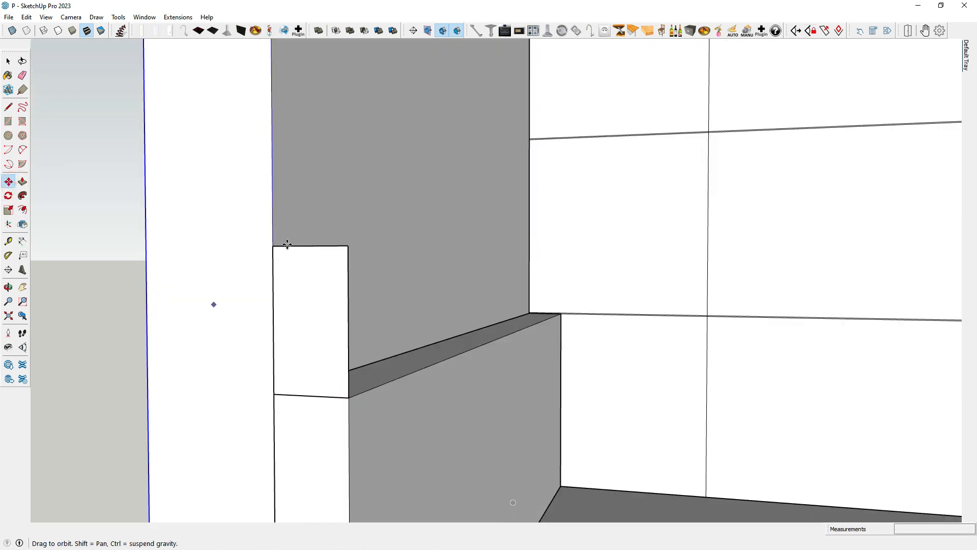
click(303, 400)
key(ctrl)
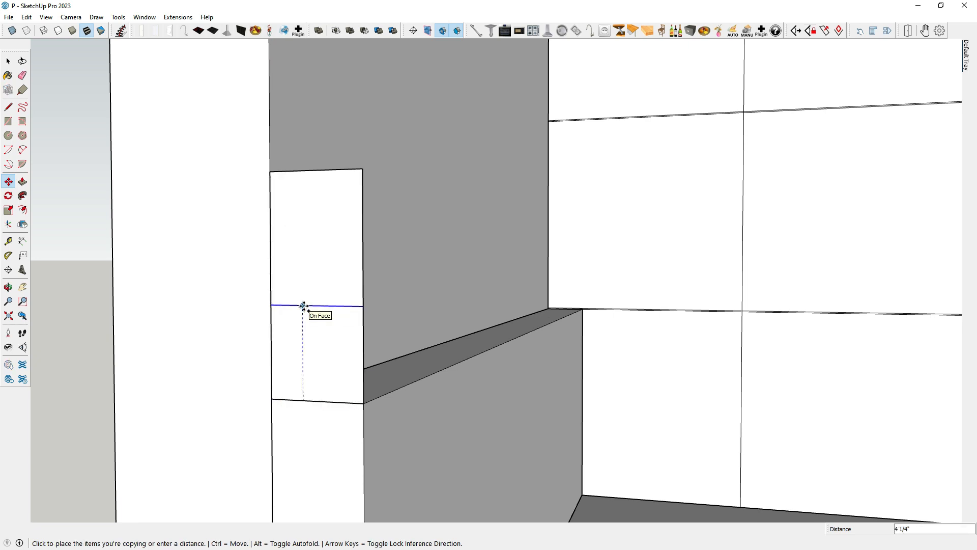
key(Return)
key(e)
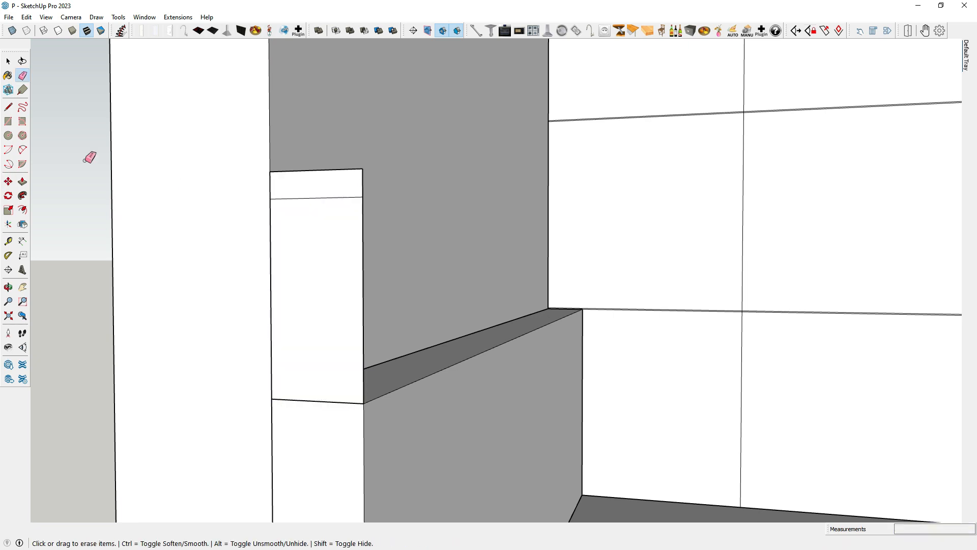
- Make the divided rectangle above the ledge a group and open it for editing
click(14, 60)
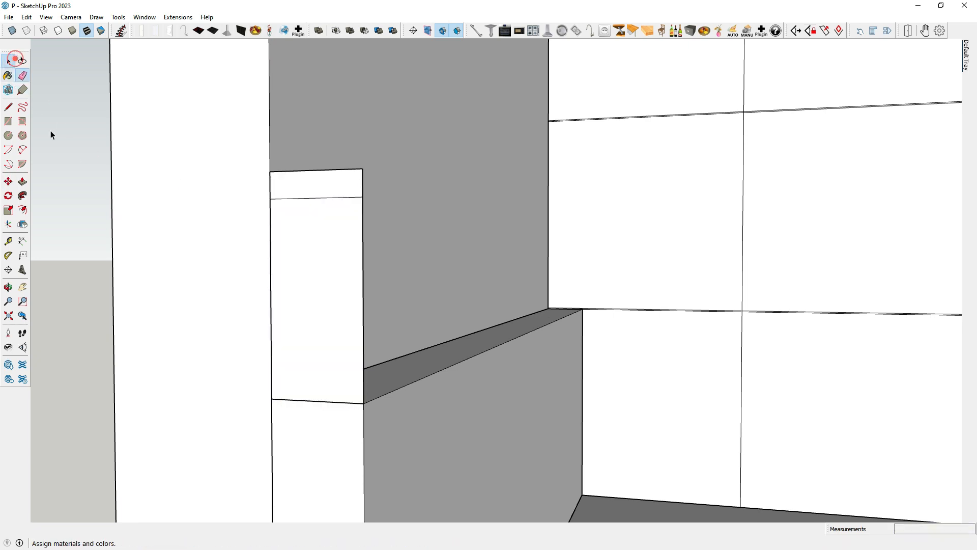
triple_click(295, 252)
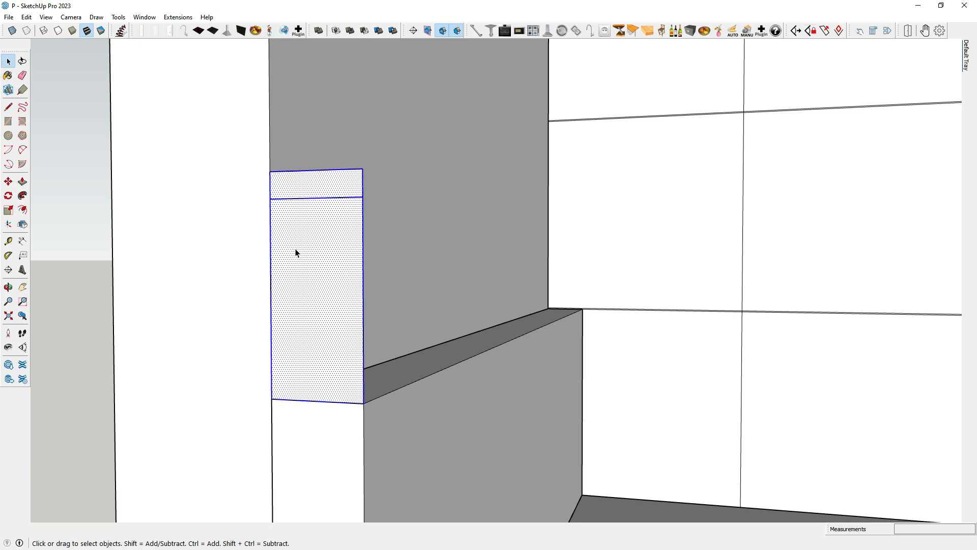
right_click(295, 249)
click(332, 340)
scroll(318, 292, down, 5)
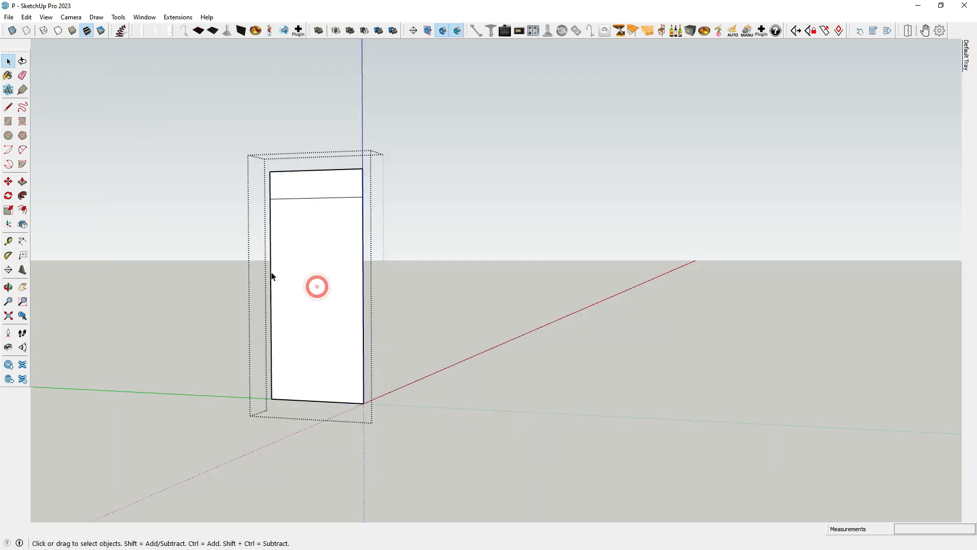
- Erase the strip of the rectangle above the dividing line
click(23, 75)
drag(277, 171, 391, 176)
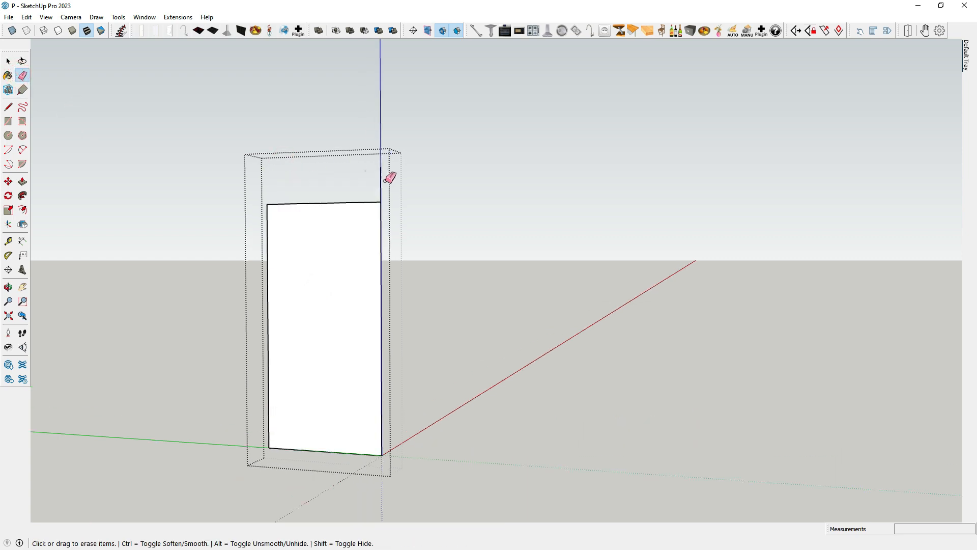
click(8, 61)
- Offset the rectangle's outline inward by 3/16"
middle_drag(330, 325, 139, 213)
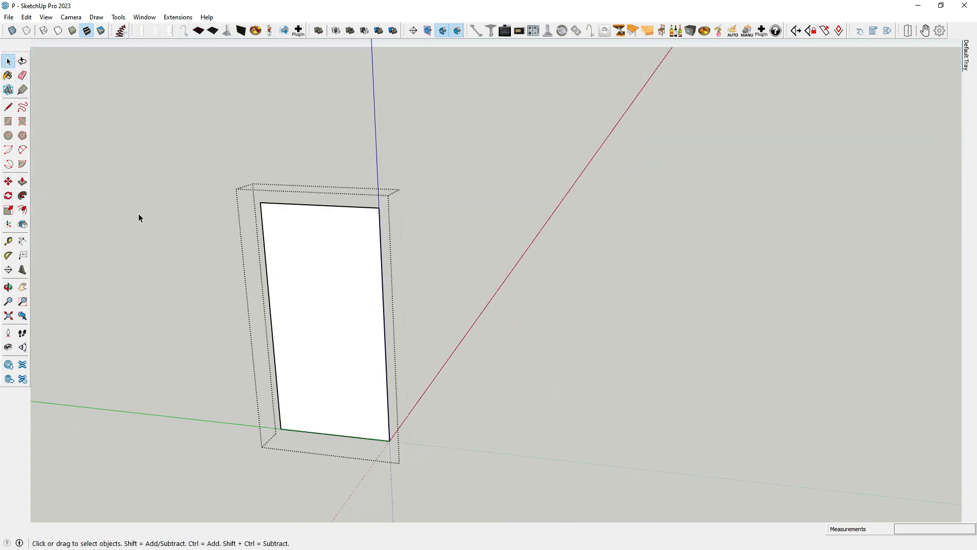
click(23, 210)
click(329, 225)
text(3/16)
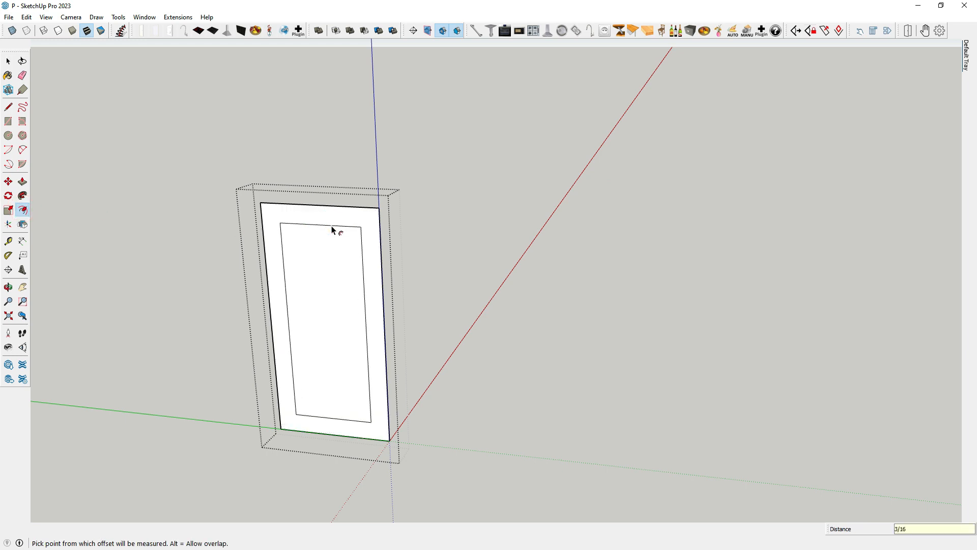
key(Return)
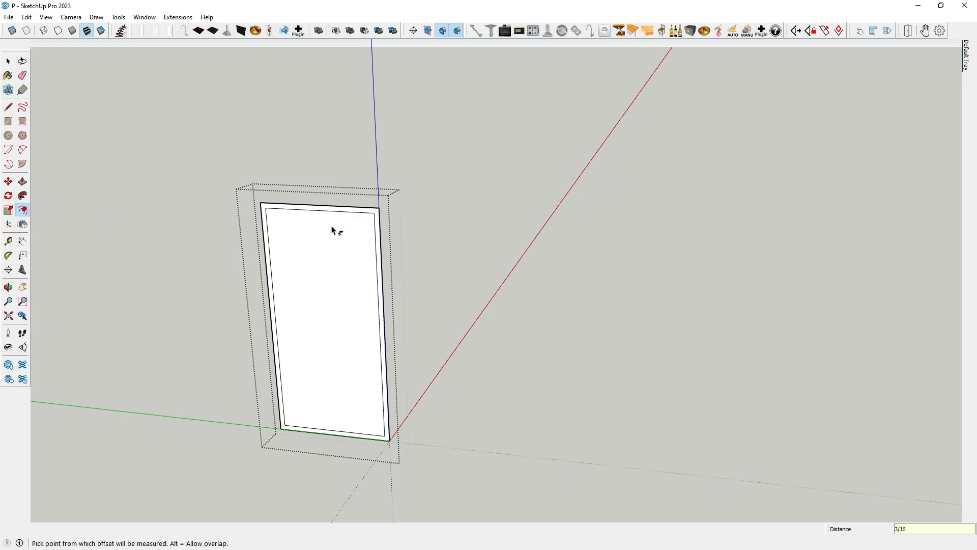
- Draw lines forming a 1/2" square in the lower-left corner of the inset outline
middle_drag(331, 230, 395, 384)
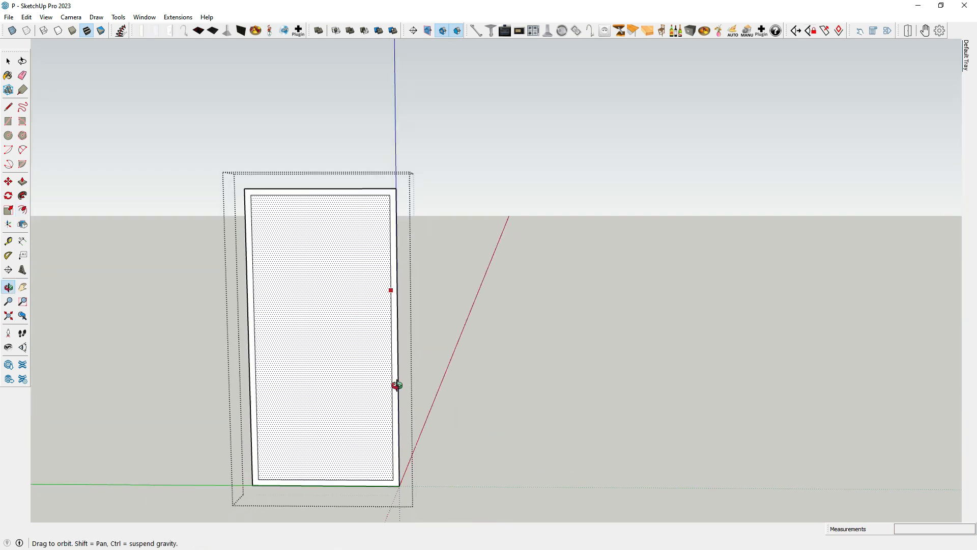
key(l)
scroll(321, 402, up, 5)
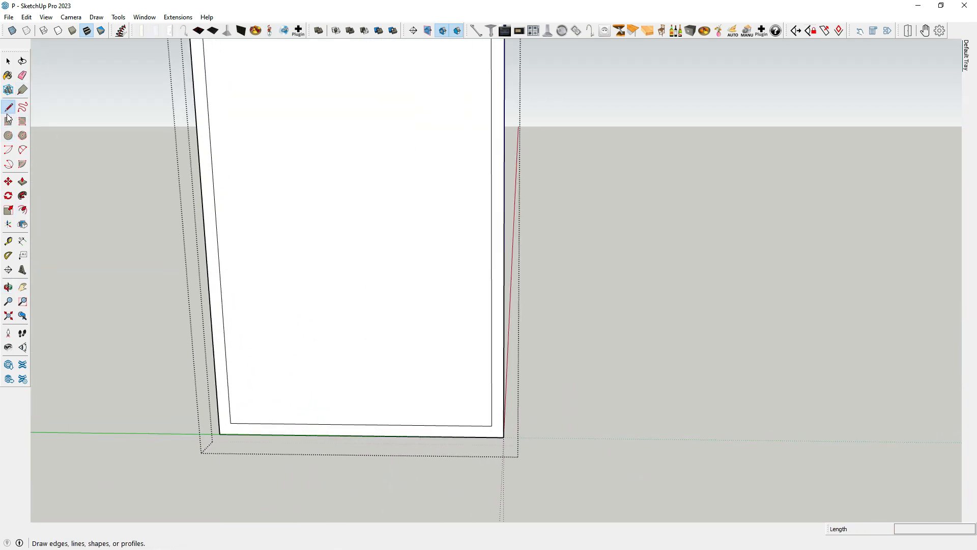
scroll(224, 388, up, 2)
click(243, 446)
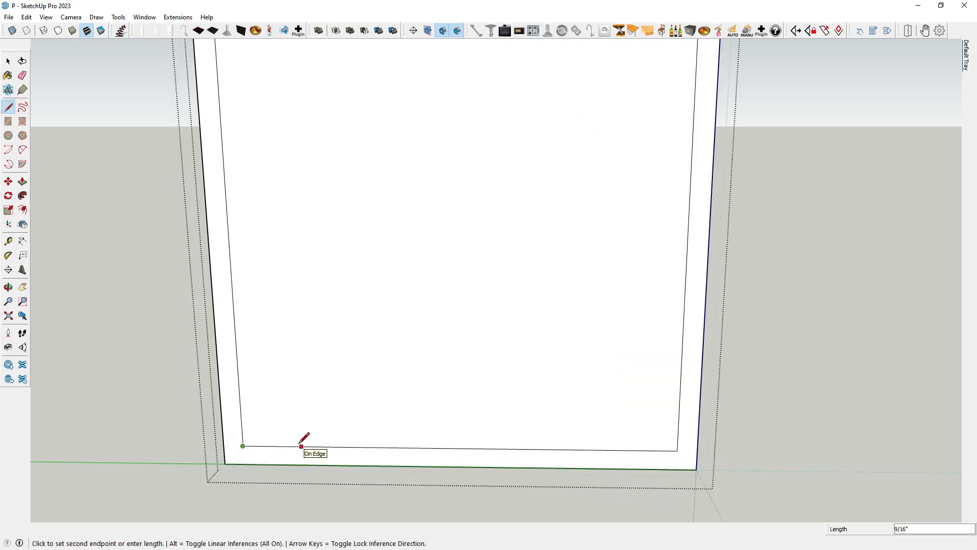
click(295, 446)
click(295, 447)
key(Return)
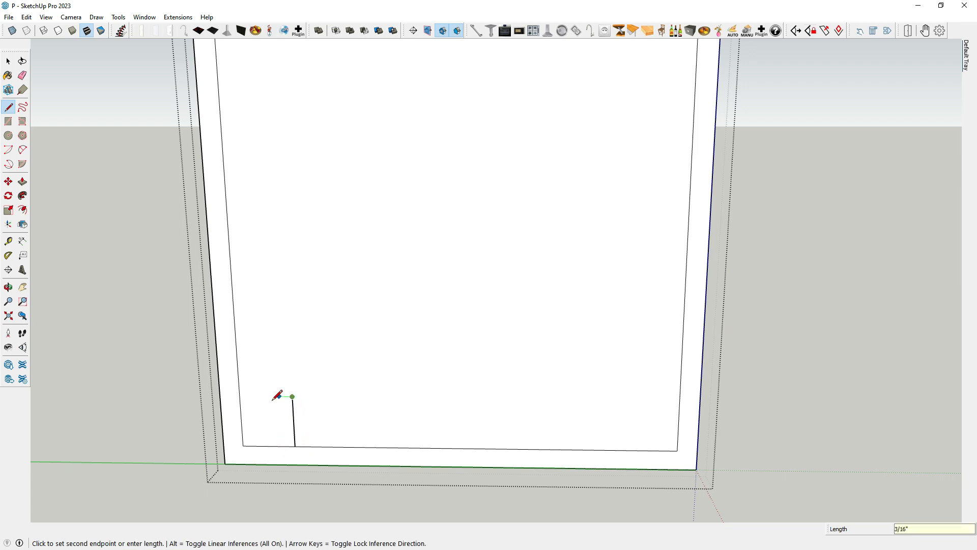
click(239, 396)
- Draw a 1/2" square in the upper-left corner of the inset outline, aligned with the lower one
scroll(338, 443, down, 3)
middle_drag(338, 443, 286, 196)
scroll(289, 80, up, 2)
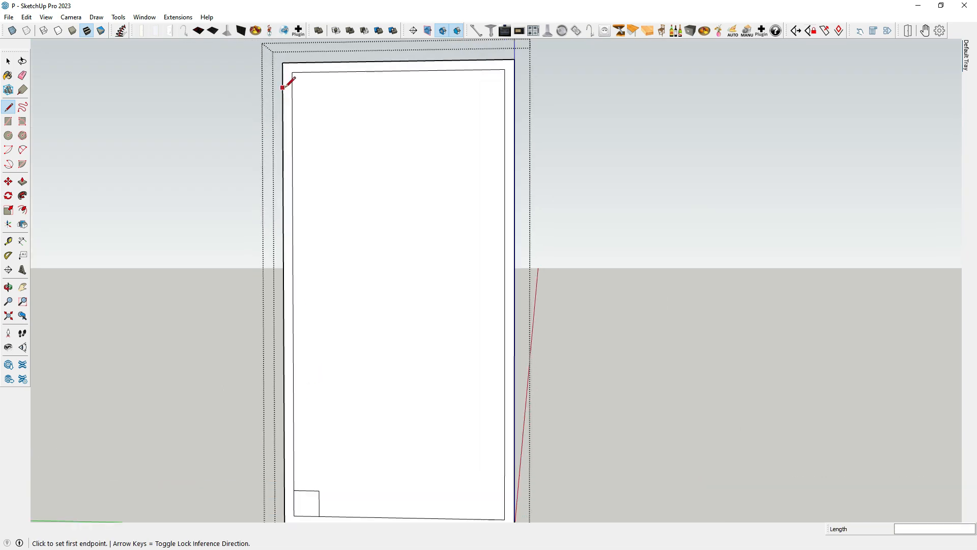
click(292, 72)
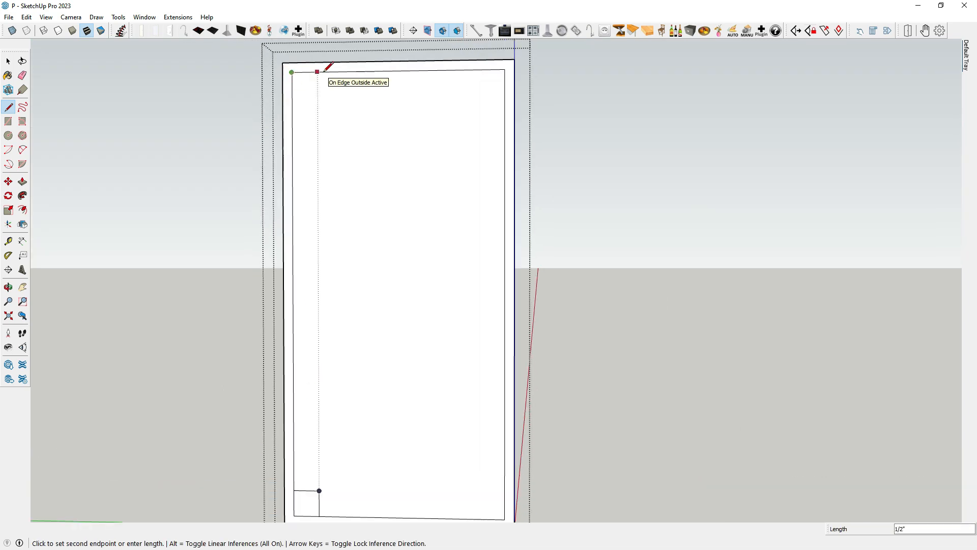
click(323, 72)
click(317, 72)
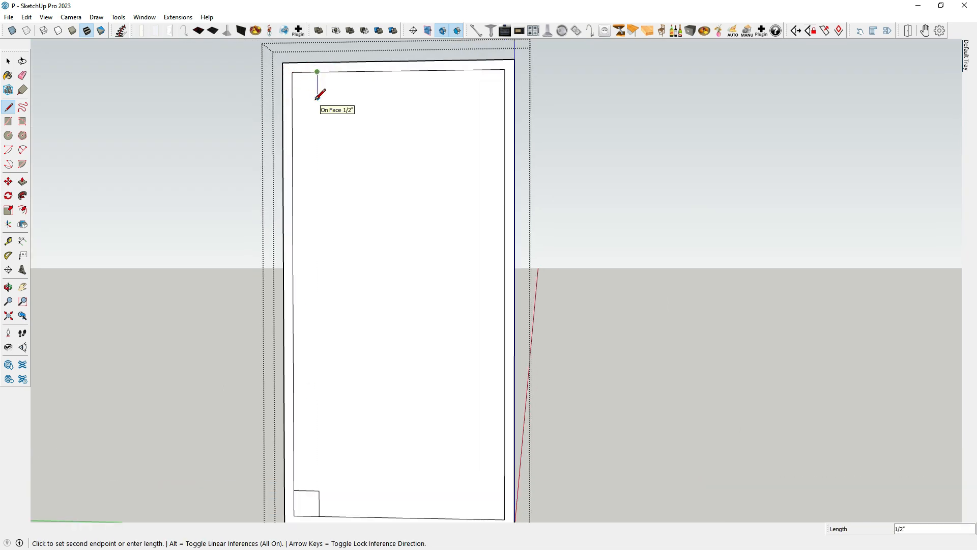
click(317, 98)
click(292, 98)
- Draw a matching square in the lower-right corner of the inset outline
scroll(435, 399, down, 2)
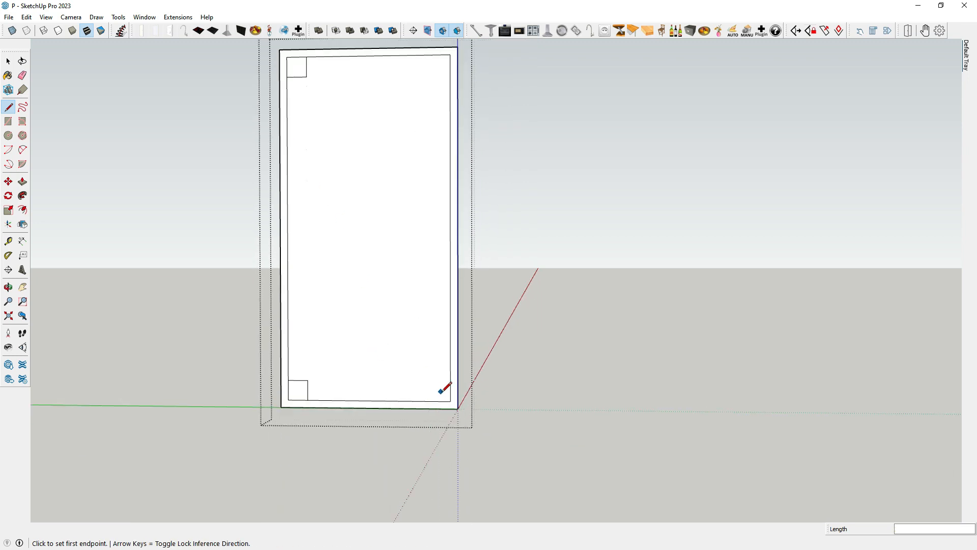
click(451, 401)
click(430, 402)
click(431, 381)
click(451, 381)
click(451, 401)
- Draw a 1/2" radius circle centred on the inner corner of each of the three corner squares, tangent to the inset outline
key(c)
scroll(296, 379, up, 3)
click(321, 424)
click(601, 384)
click(601, 429)
scroll(600, 429, down, 3)
click(382, 150)
scroll(382, 131, up, 2)
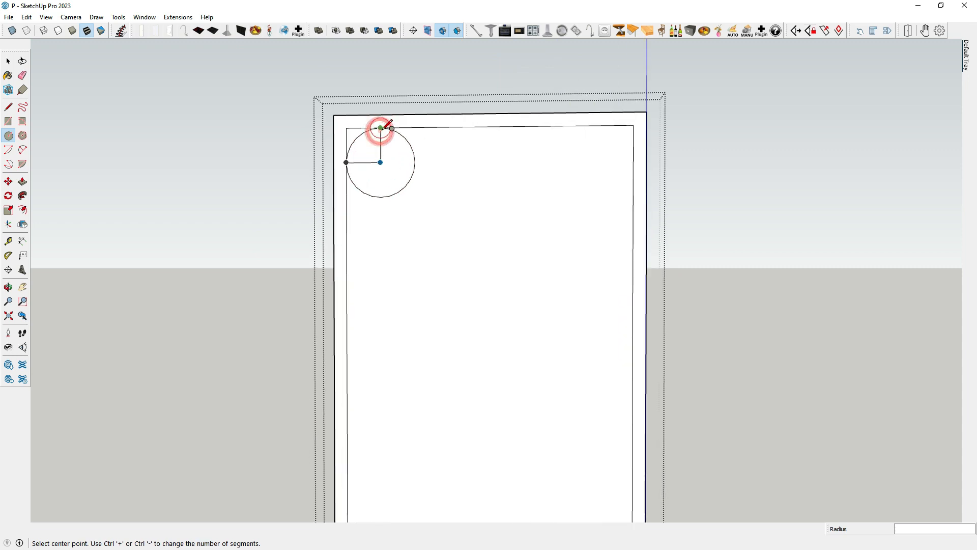
click(381, 131)
- Set the segment count of the three rounded corner arcs in the inset outline to 24
scroll(381, 131, up, 3)
scroll(360, 140, up, 3)
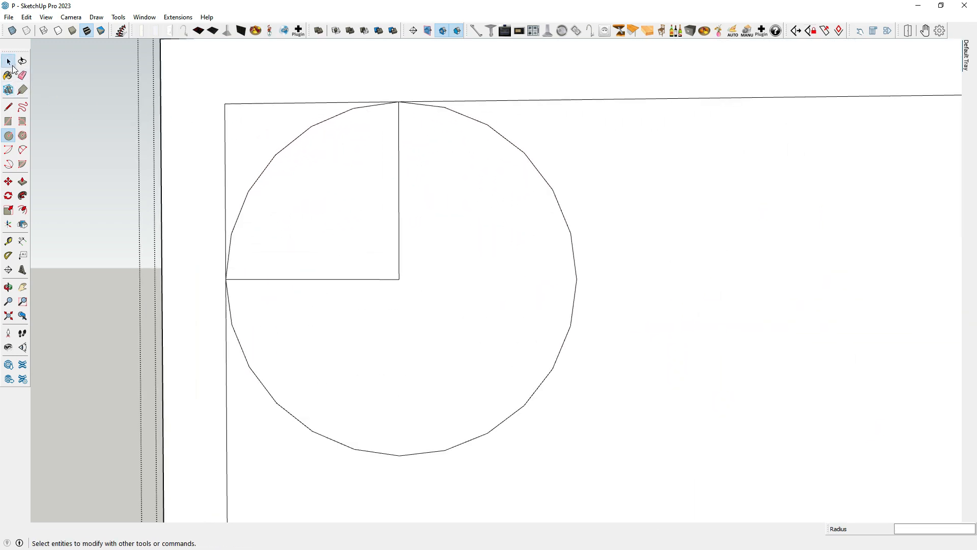
click(8, 62)
click(267, 169)
scroll(269, 169, down, 3)
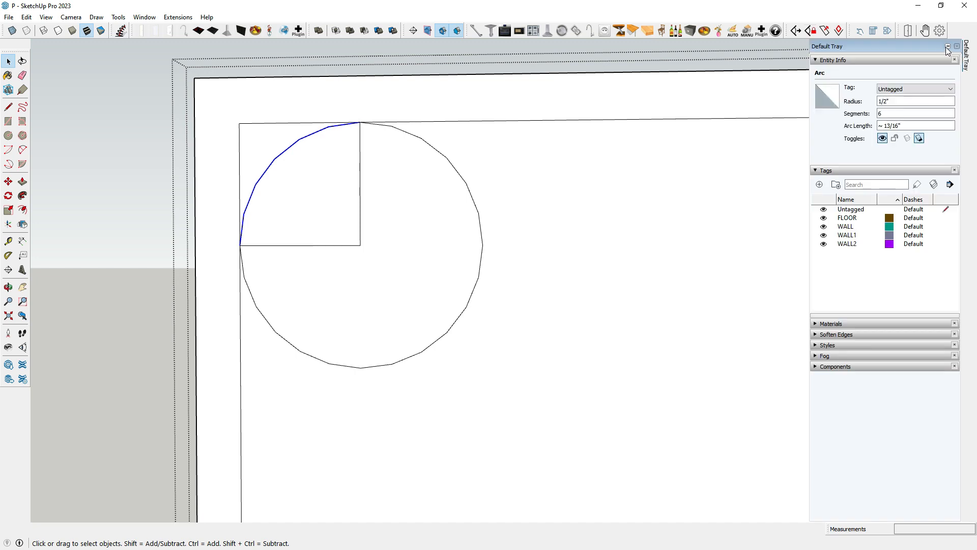
click(948, 46)
double_click(892, 114)
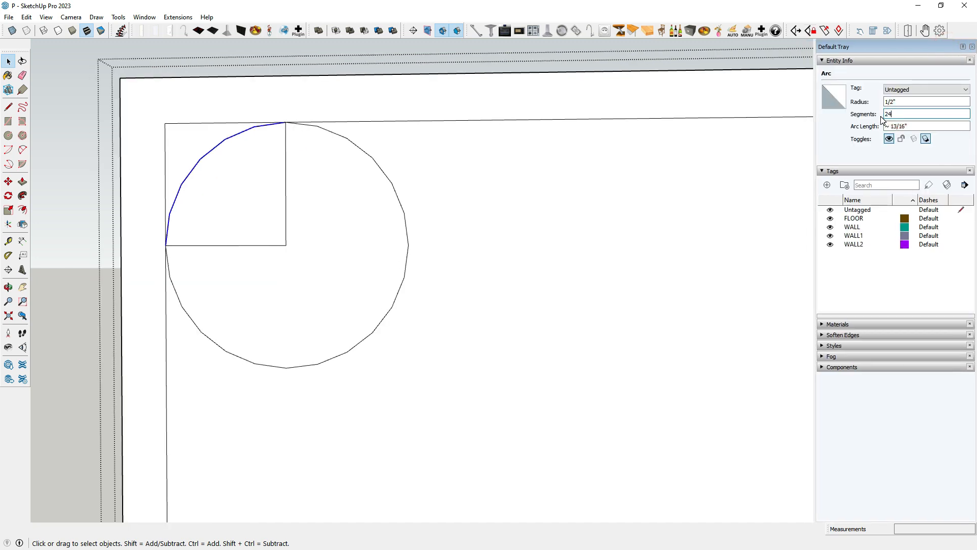
text(24)
key(Return)
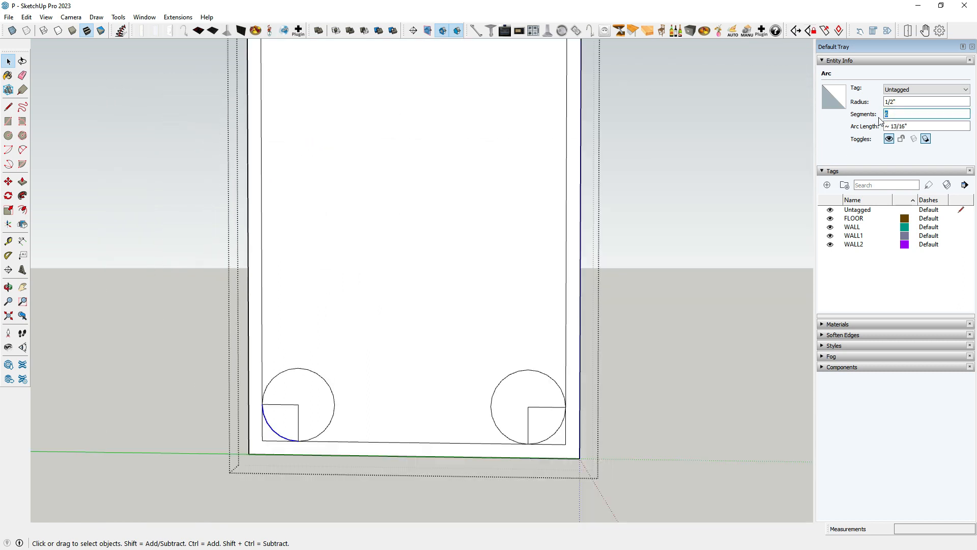
click(762, 226)
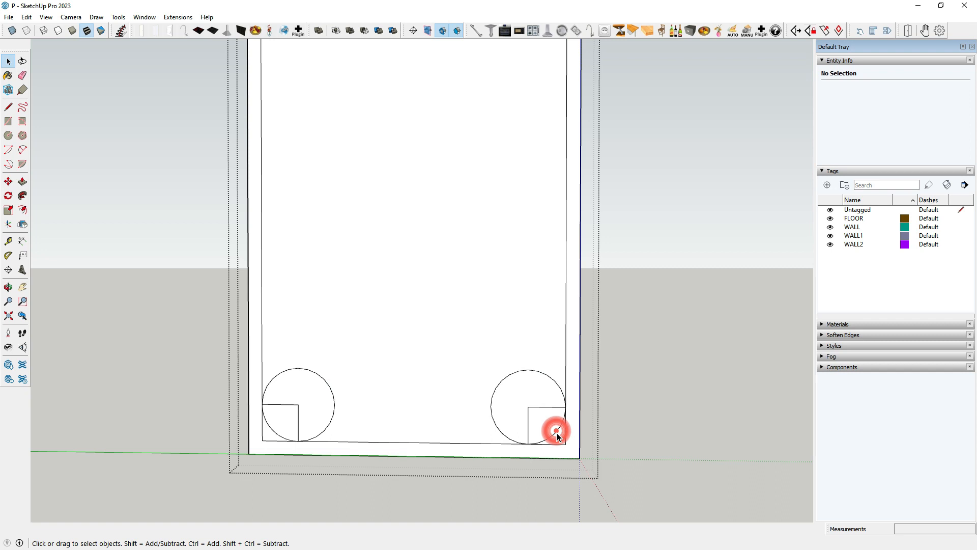
click(557, 433)
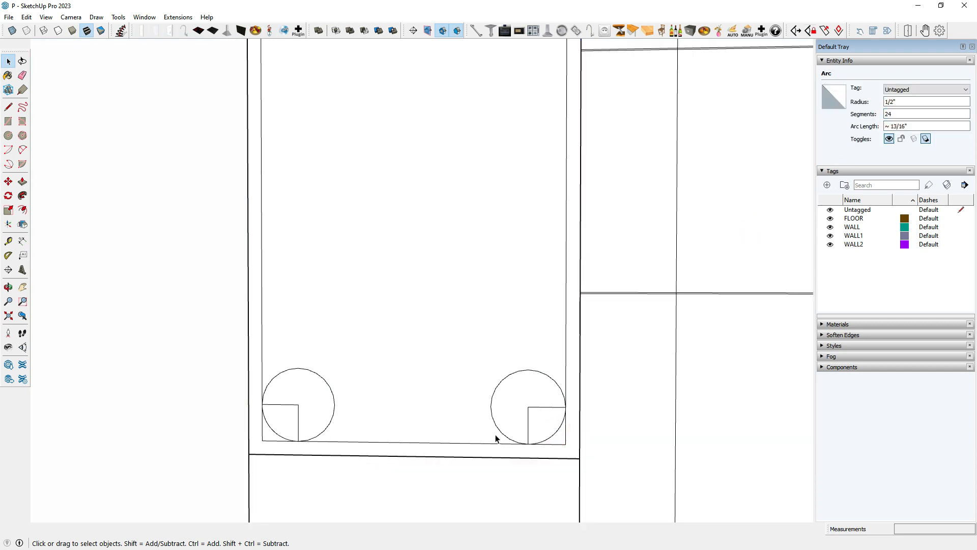
- Erase the leftover circle portions, square lines and sharp inset corners so that only the rounded corner arcs stay in the inset outline
click(484, 381)
mouse_move(484, 382)
middle_down()
mouse_move(292, 454)
mouse_move(309, 391)
mouse_move(356, 320)
middle_up()
key(e)
drag(345, 329, 326, 392)
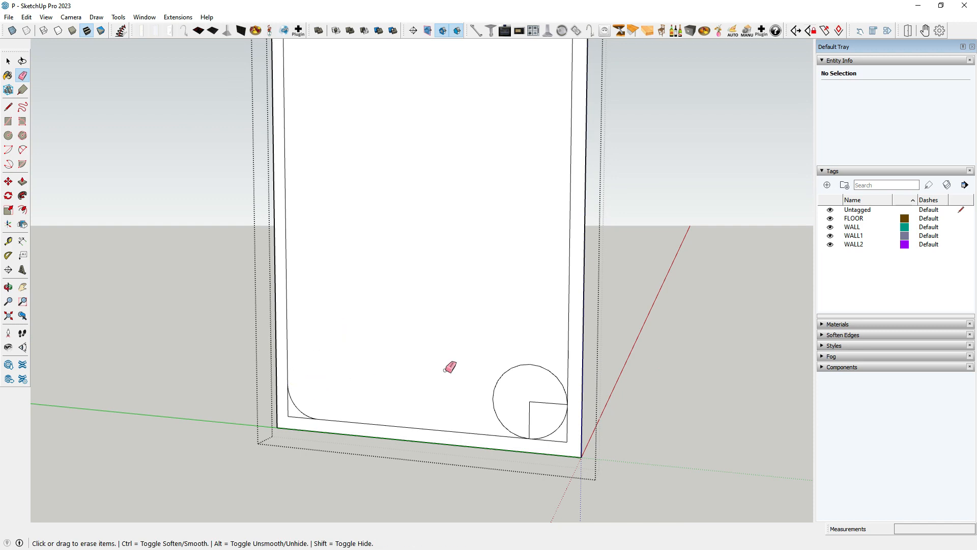
mouse_move(495, 368)
mouse_down()
mouse_move(547, 392)
mouse_move(508, 412)
mouse_move(513, 376)
mouse_up()
scroll(513, 375, down, 2)
scroll(113, 216, up, 3)
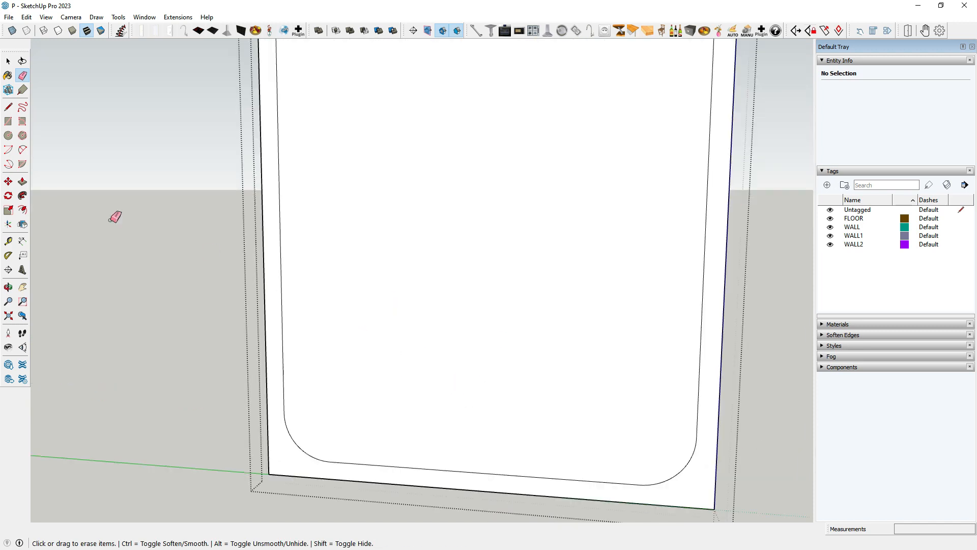
- Offset the rounded inset outline outward to the rectangle's outer edges
click(22, 210)
scroll(537, 290, down, 2)
scroll(617, 302, up, 2)
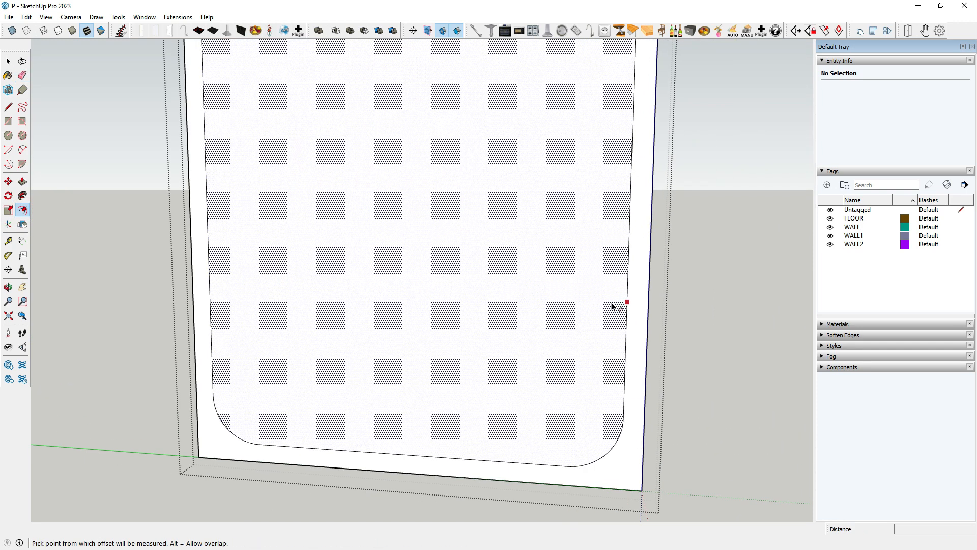
click(635, 309)
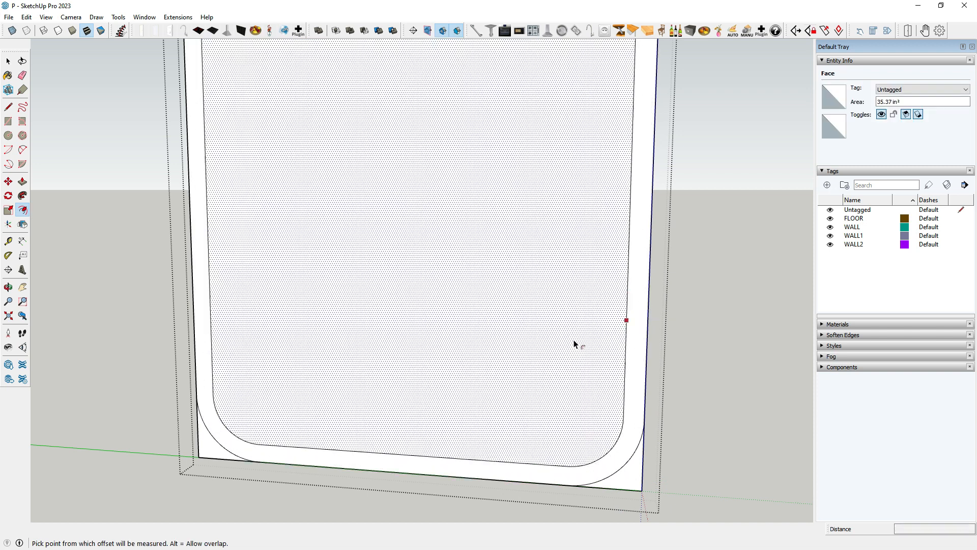
- Erase the sharp outer corners lying outside the offset arcs at the three rounded corners
scroll(574, 342, down, 2)
click(23, 75)
scroll(315, 410, up, 2)
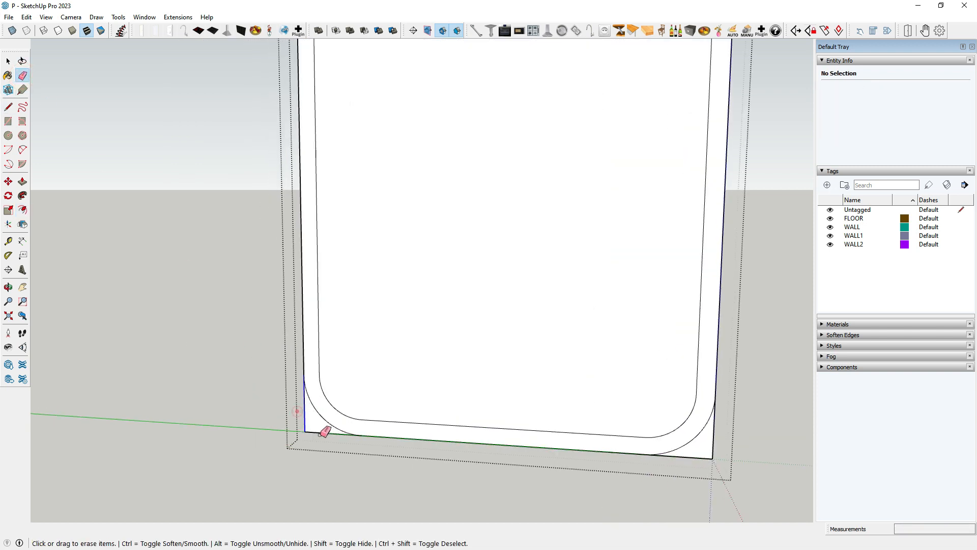
scroll(407, 407, down, 2)
scroll(583, 408, up, 1)
scroll(458, 447, down, 3)
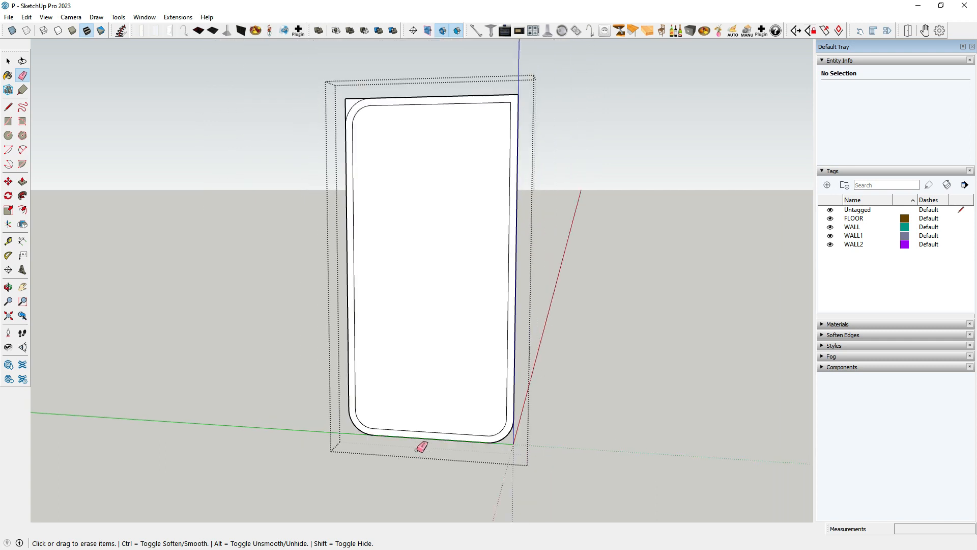
scroll(418, 168, up, 4)
click(329, 183)
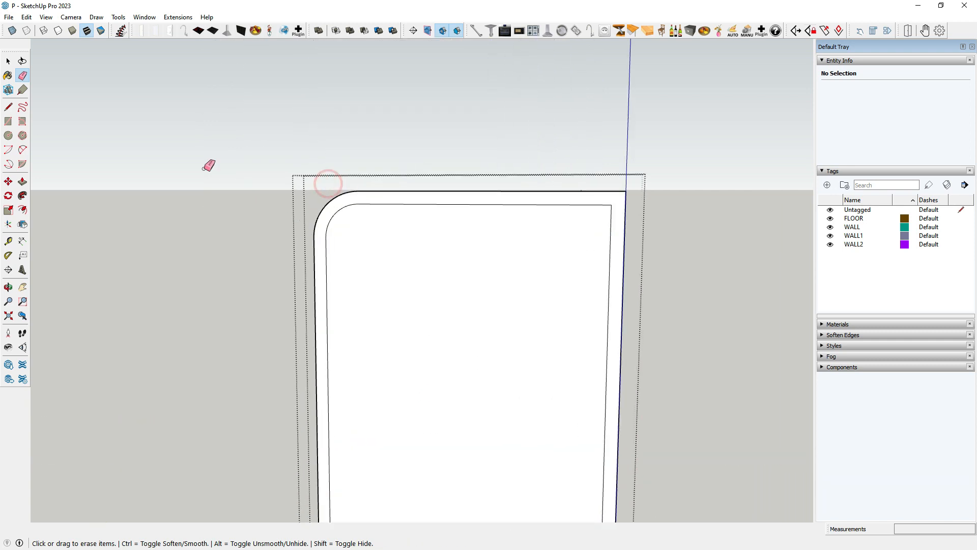
- Draw a line from the outer left edge inward and straight up to the top edge, boxing off the upper-left rounded corner
click(9, 107)
scroll(362, 190, up, 4)
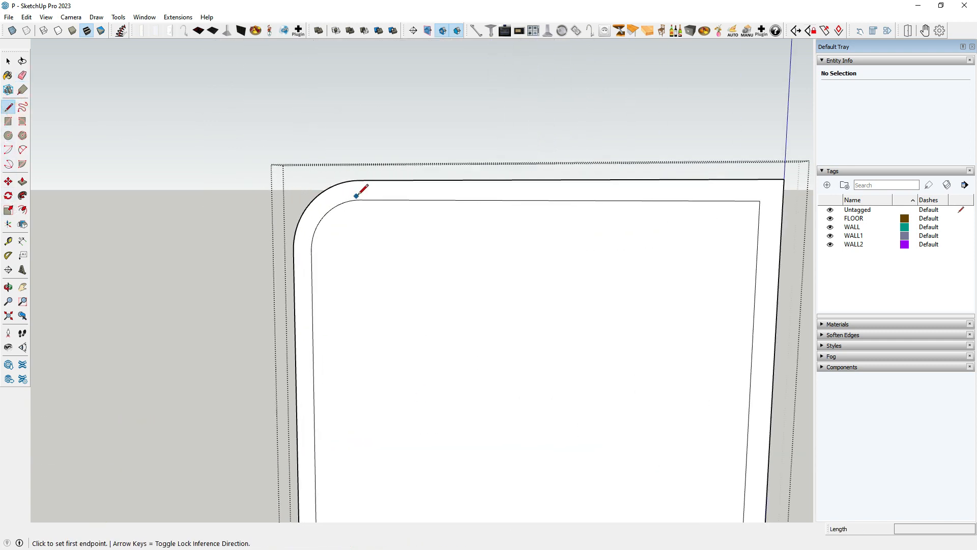
click(269, 296)
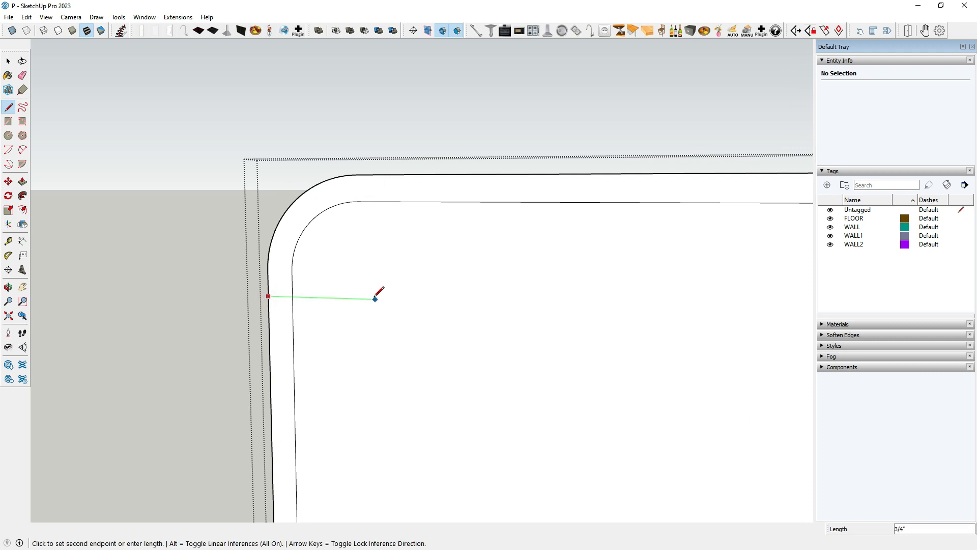
click(471, 302)
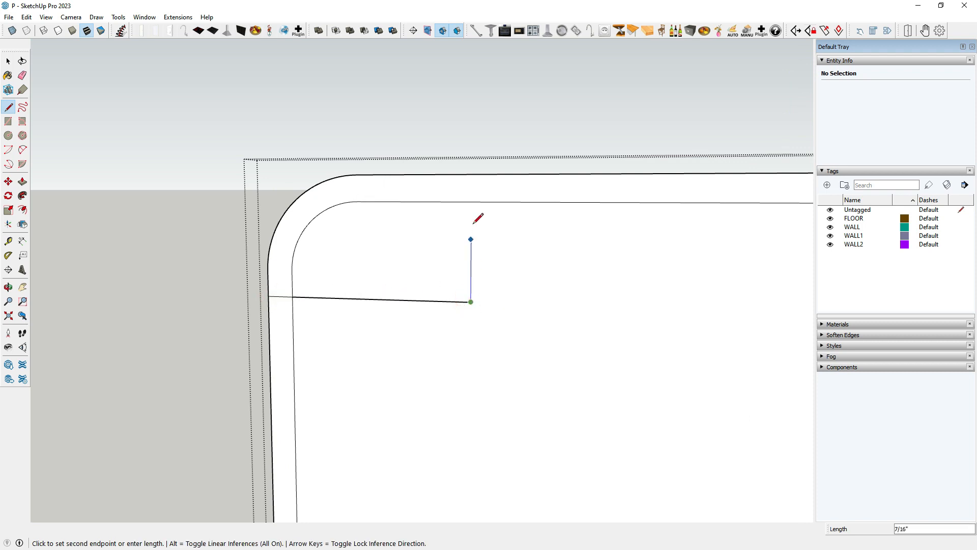
click(472, 173)
scroll(469, 175, down, 6)
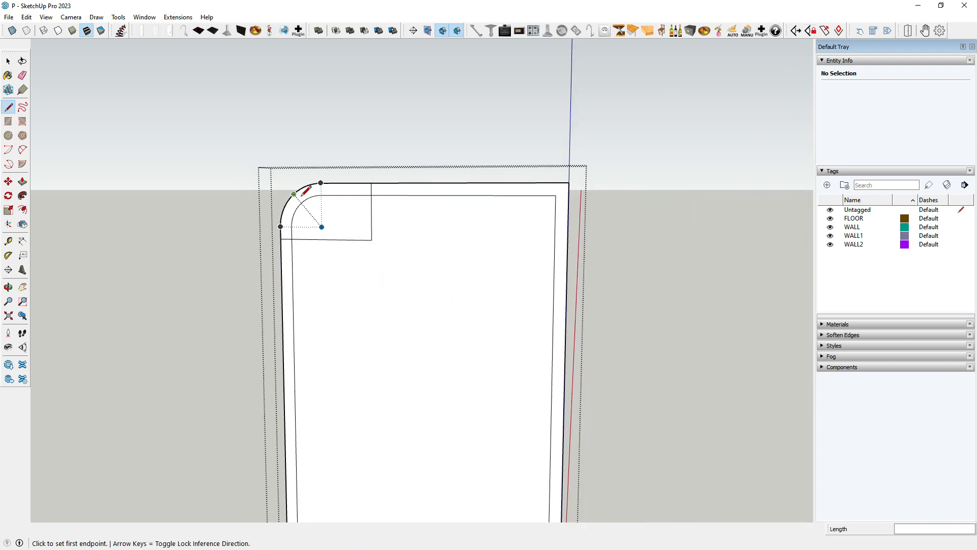
scroll(410, 361, up, 4)
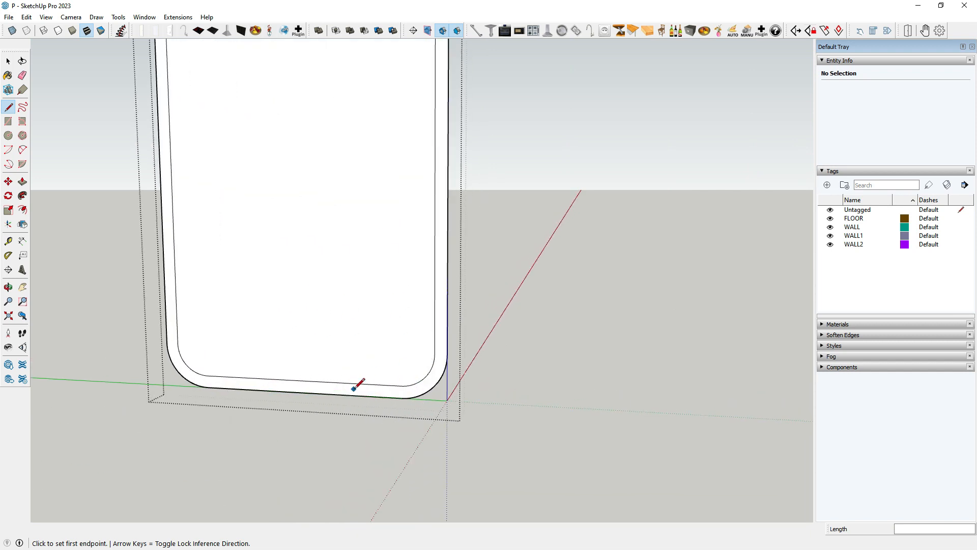
click(361, 395)
key(Escape)
scroll(338, 291, down, 5)
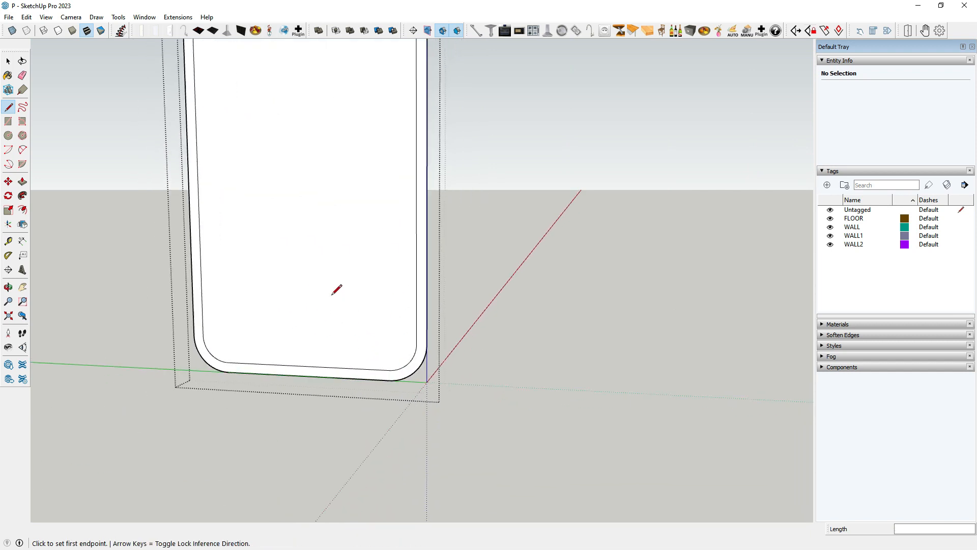
scroll(321, 331, up, 2)
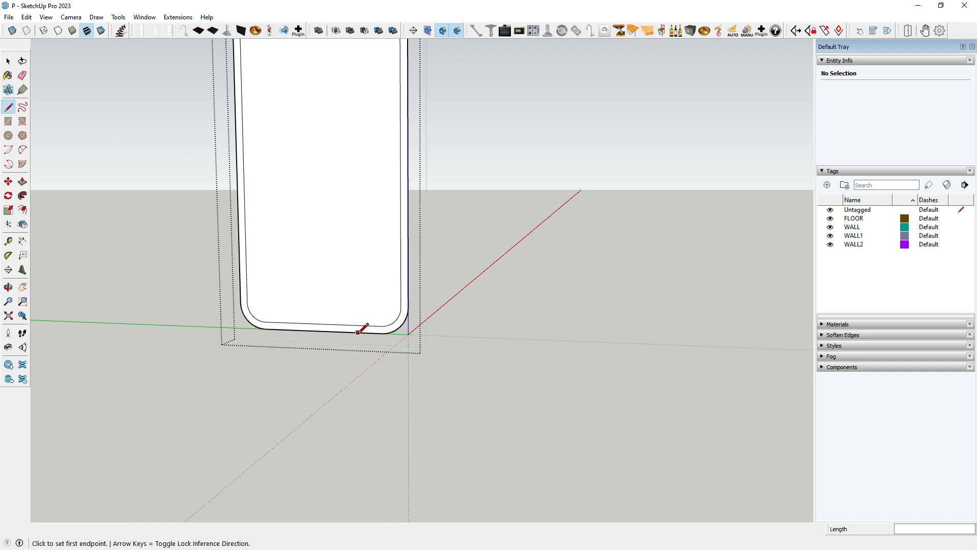
click(8, 61)
scroll(247, 240, down, 5)
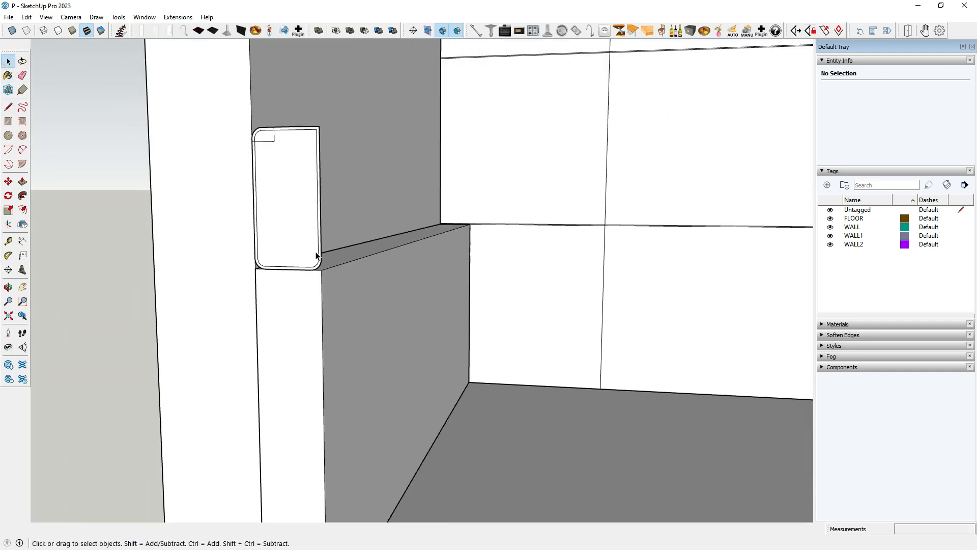
scroll(282, 229, up, 5)
double_click(281, 231)
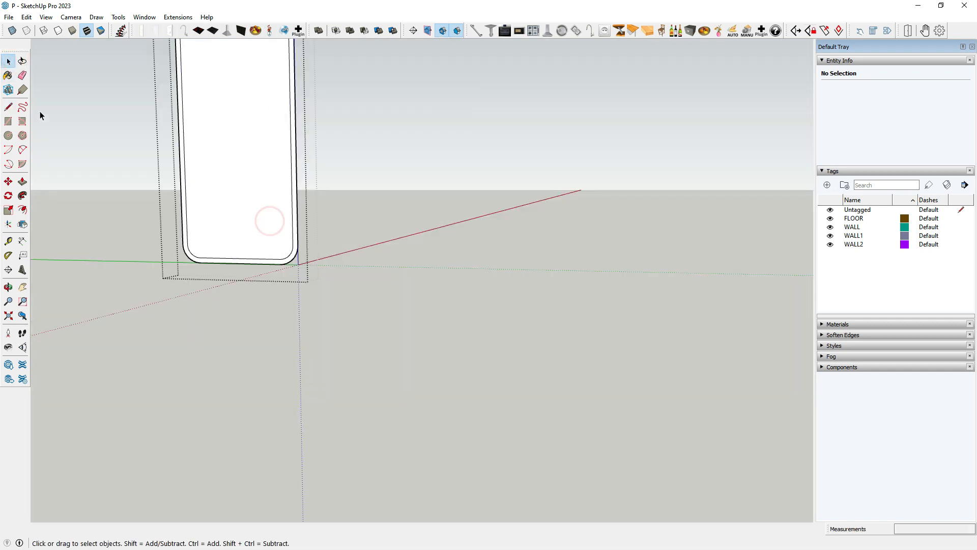
- Draw a line up from the bottom edge and about 1 3/8" across to the outer right edge, boxing off the lower-right rounded corner
click(10, 109)
scroll(278, 232, up, 2)
click(253, 279)
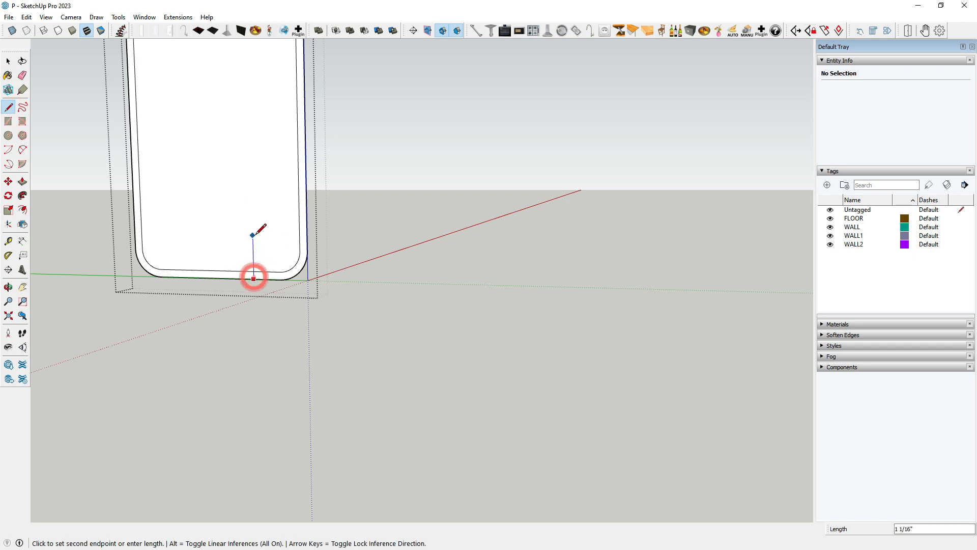
click(252, 196)
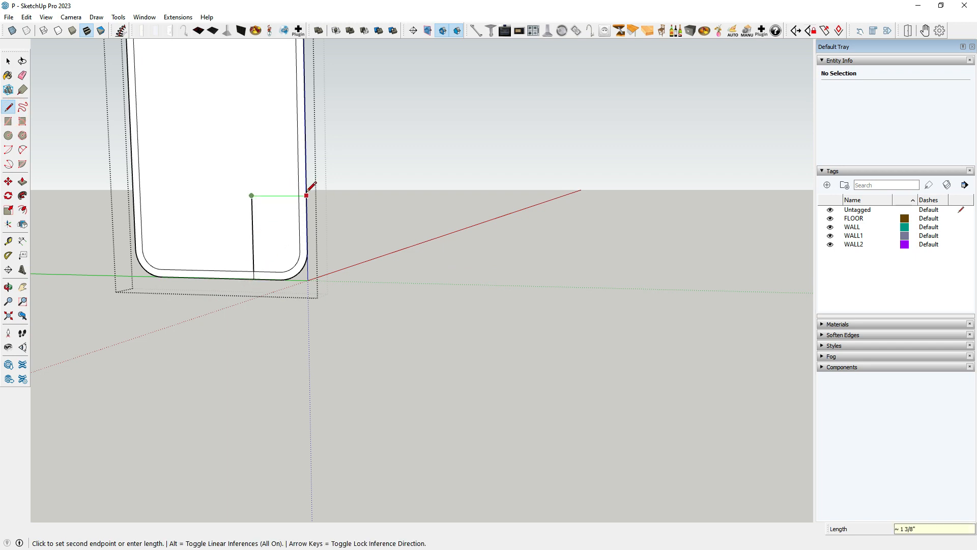
click(307, 194)
- Erase the interior construction lines at both boxed corners, keeping only the short end marks across the strip's top and right-hand sides
click(22, 75)
drag(251, 184, 258, 228)
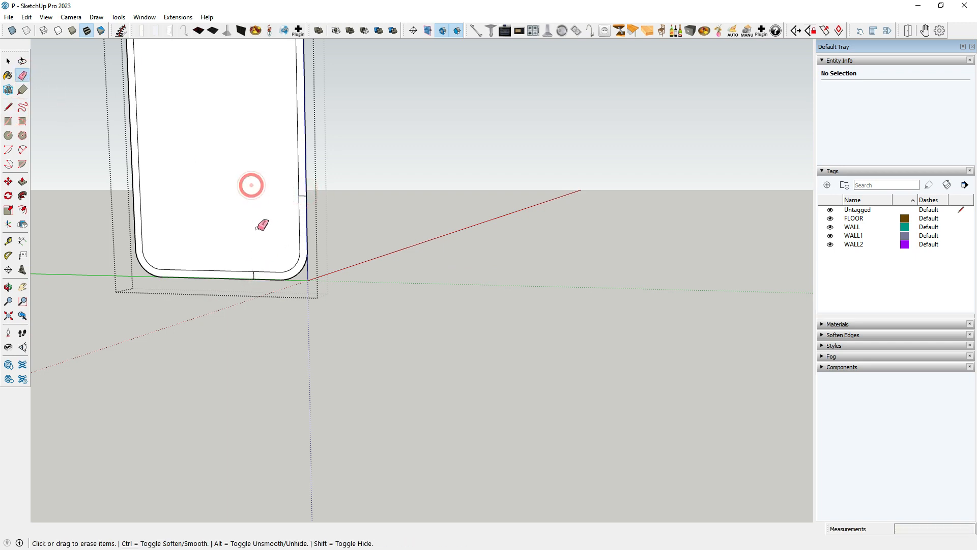
scroll(257, 227, up, 2)
scroll(248, 277, down, 4)
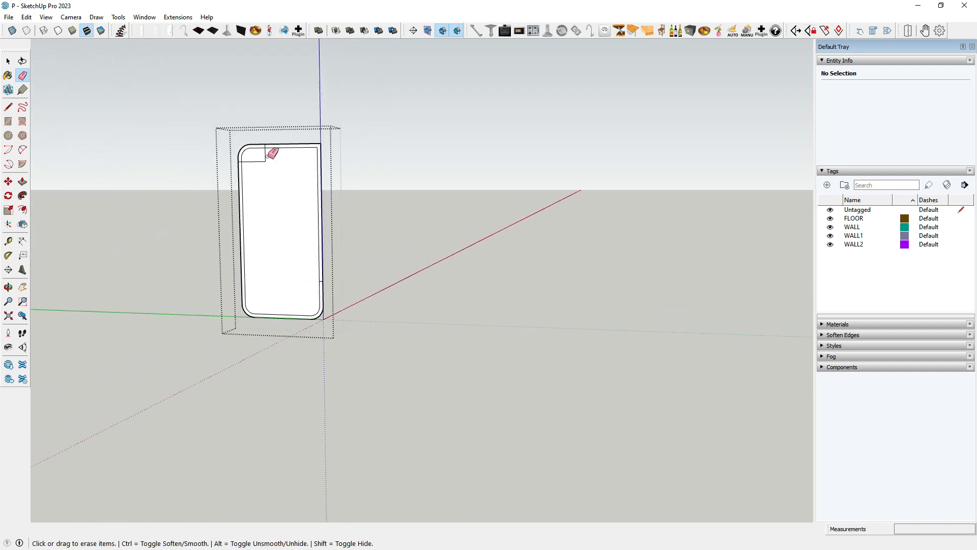
scroll(261, 159, up, 3)
drag(262, 159, 243, 183)
scroll(205, 179, up, 3)
click(200, 170)
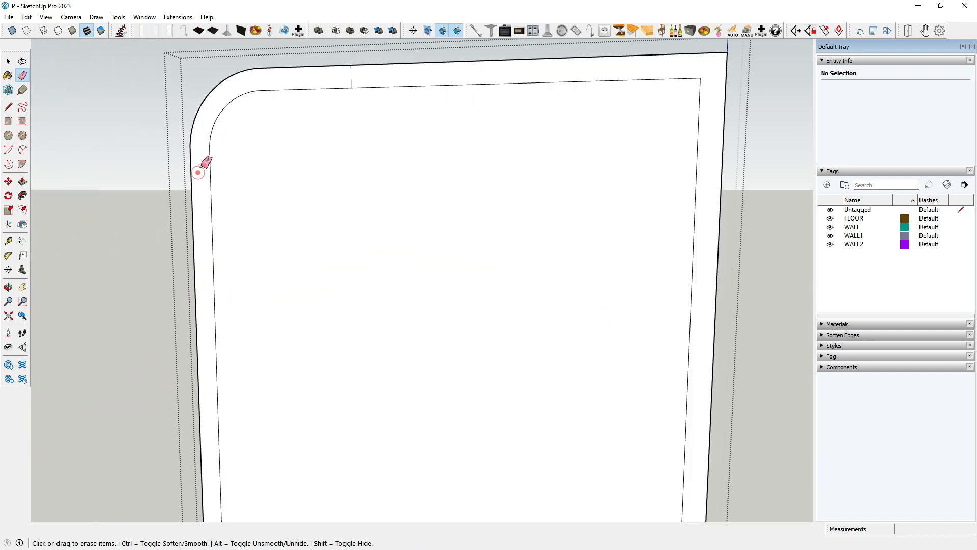
- Erase the central face and the strip's upper-right portion between the two end marks, leaving a hook-shaped profile
scroll(243, 170, down, 3)
drag(347, 158, 371, 107)
scroll(377, 117, down, 3)
drag(406, 157, 445, 218)
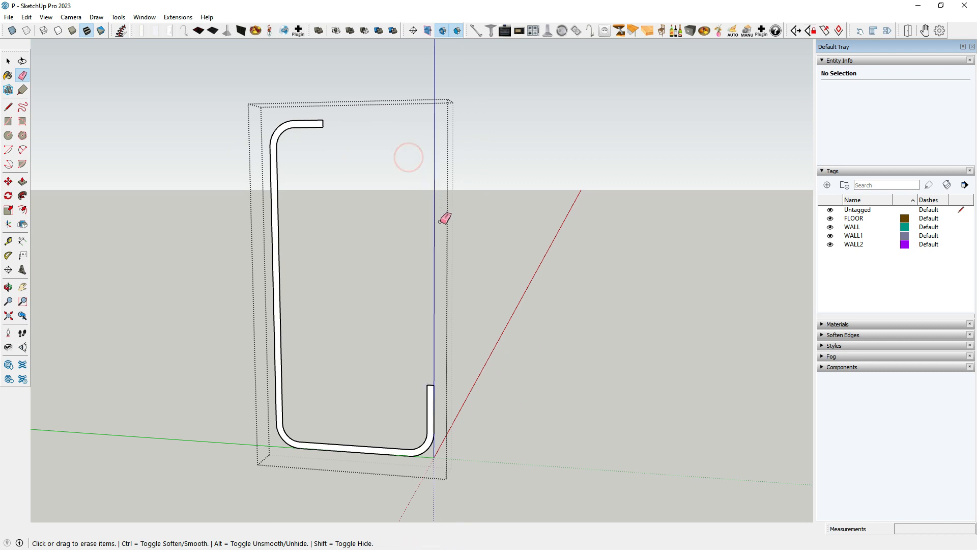
- Extrude the hook-shaped profile about 5' 7" along the ledge to its far end with Push/Pull
middle_drag(445, 218, 322, 264)
click(22, 181)
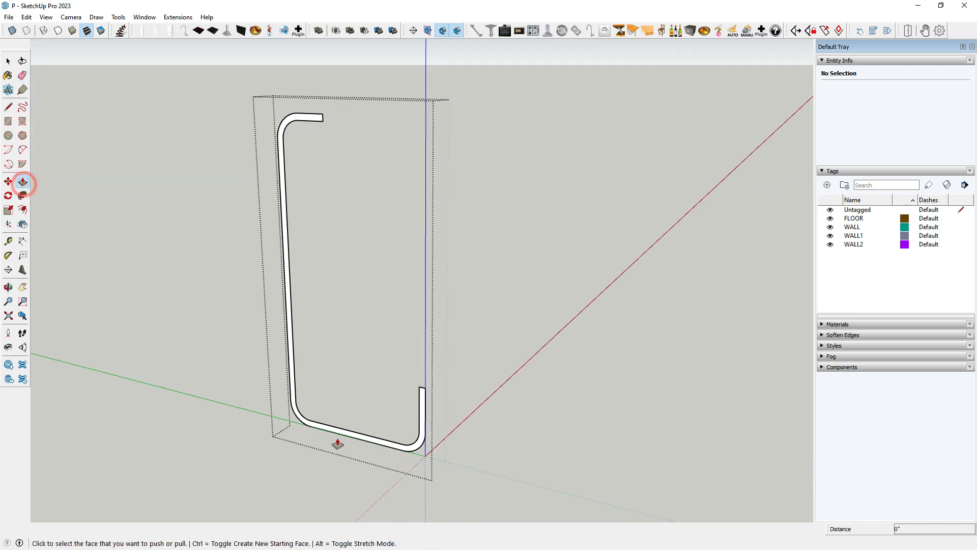
scroll(338, 442, up, 2)
click(360, 434)
scroll(453, 325, down, 3)
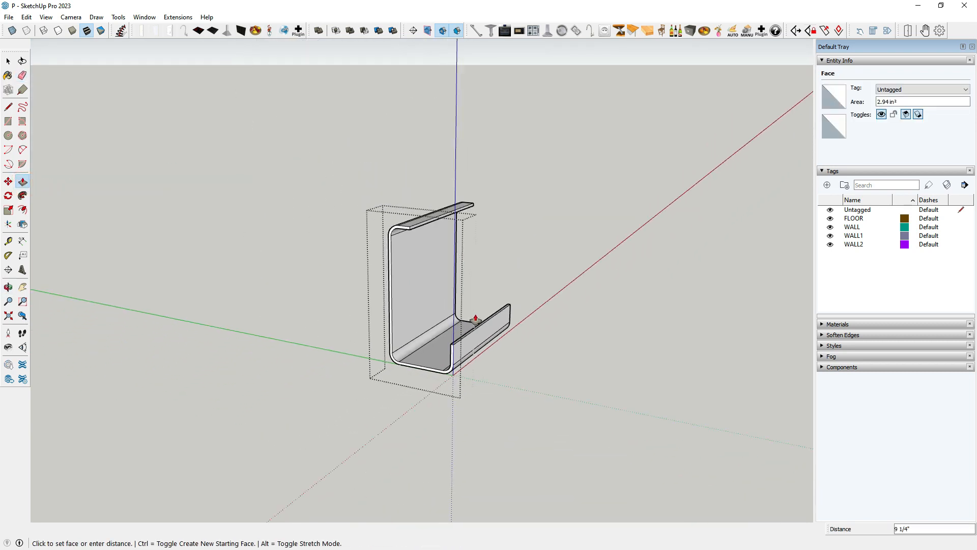
key(h)
scroll(494, 305, down, 2)
scroll(583, 280, up, 4)
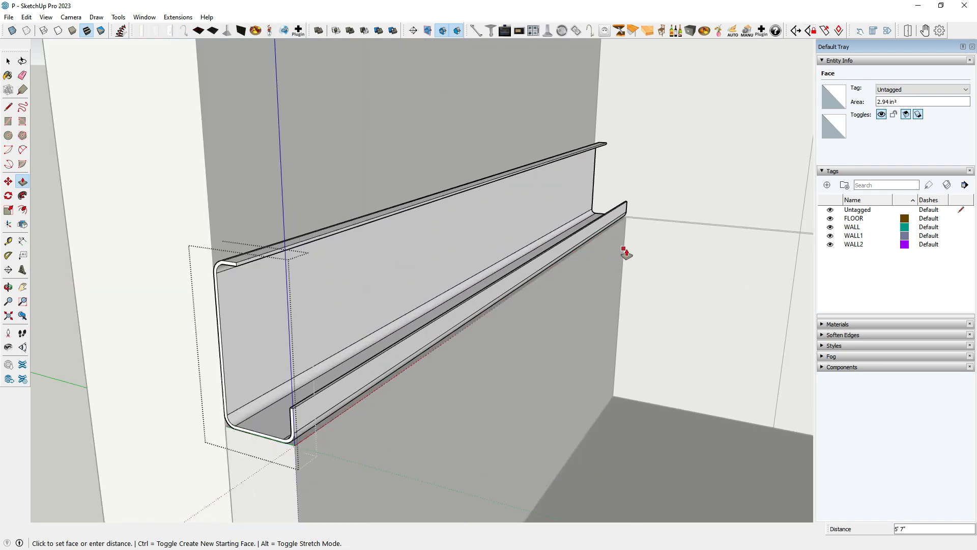
click(624, 252)
key(space)
- Open the ledge for editing and pull its front face outward with Push/Pull as a new strip along the full length
middle_drag(305, 274, 327, 197)
scroll(370, 313, down, 2)
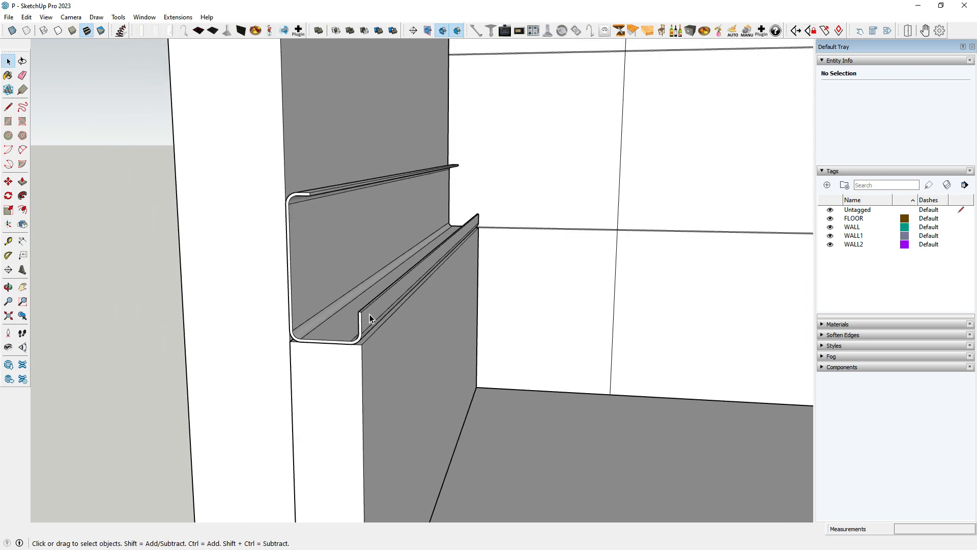
scroll(368, 314, up, 1)
scroll(371, 313, down, 5)
middle_drag(371, 313, 356, 335)
double_click(376, 345)
click(375, 346)
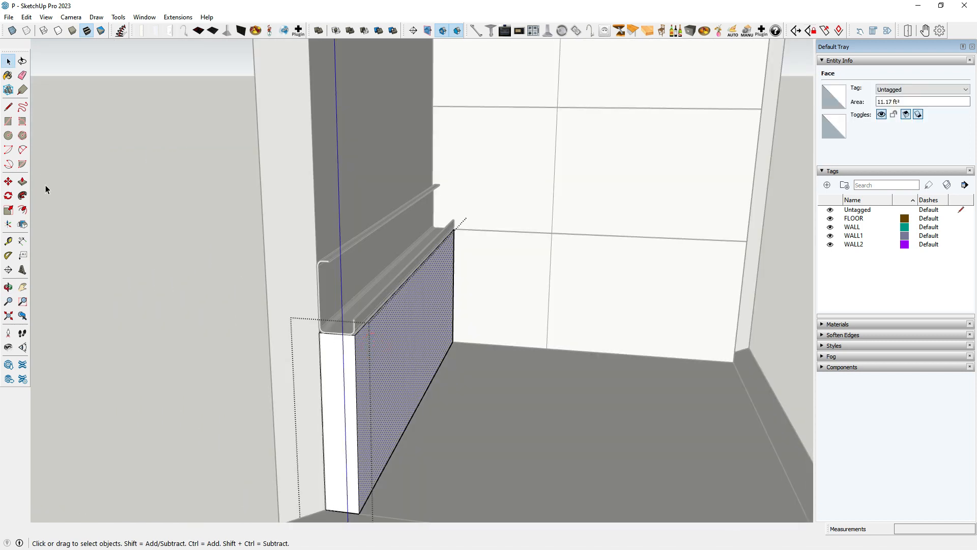
click(22, 181)
scroll(403, 352, up, 2)
click(402, 352)
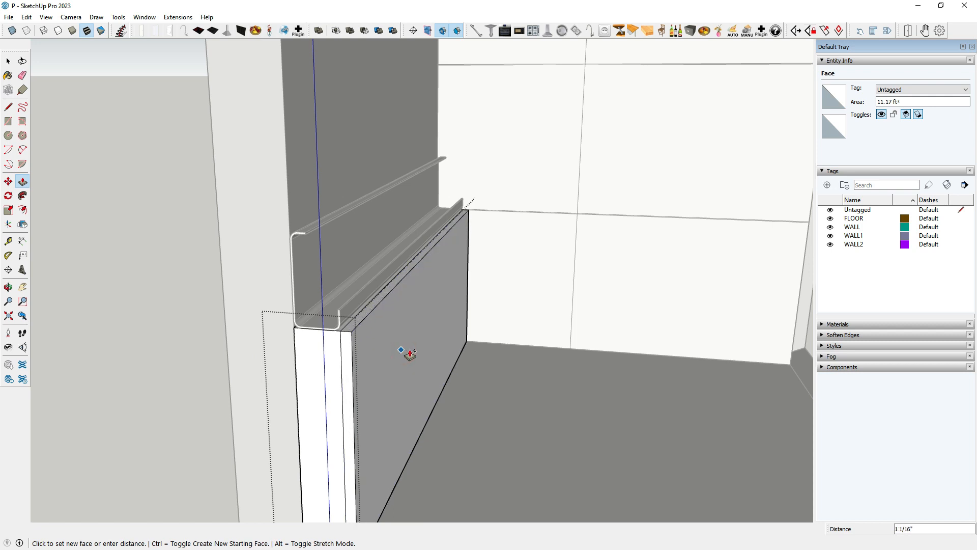
click(410, 355)
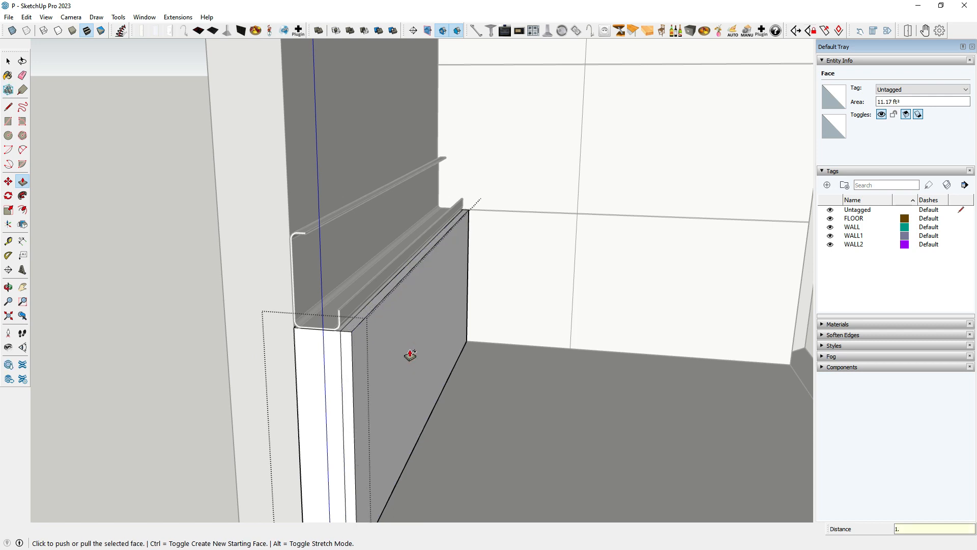
key(Return)
- Reduce the thickness of the ledge's new front strip by pushing its front face back slightly
scroll(391, 346, up, 3)
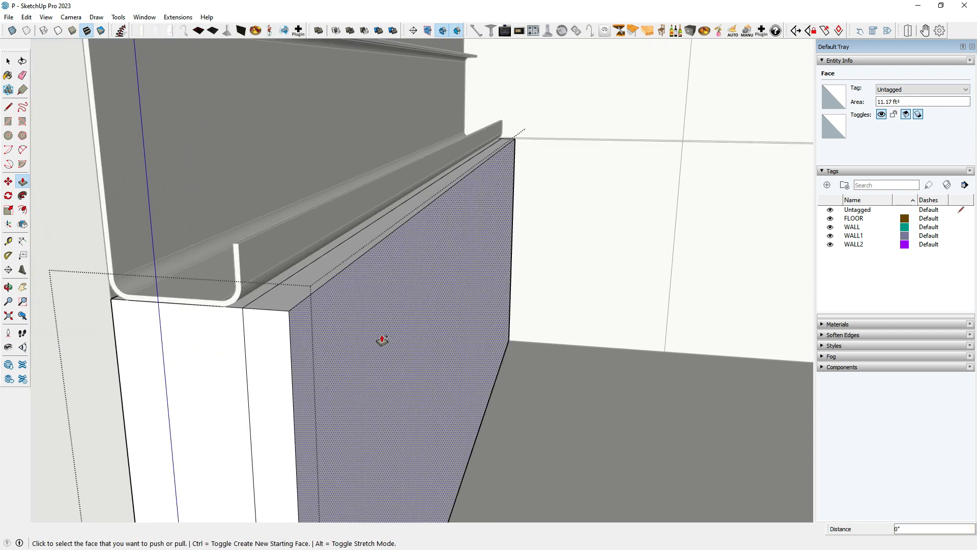
click(332, 330)
text(1/2)
key(Return)
click(320, 337)
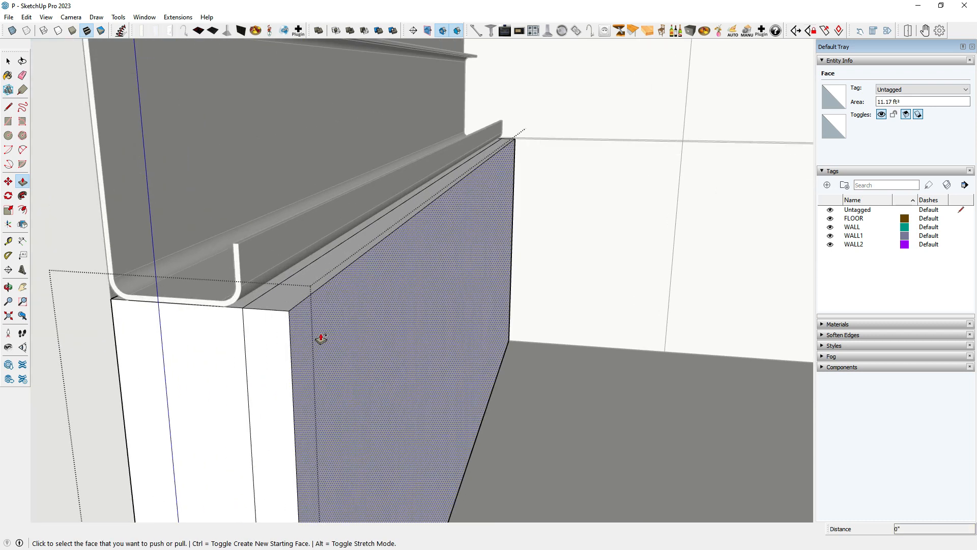
click(325, 344)
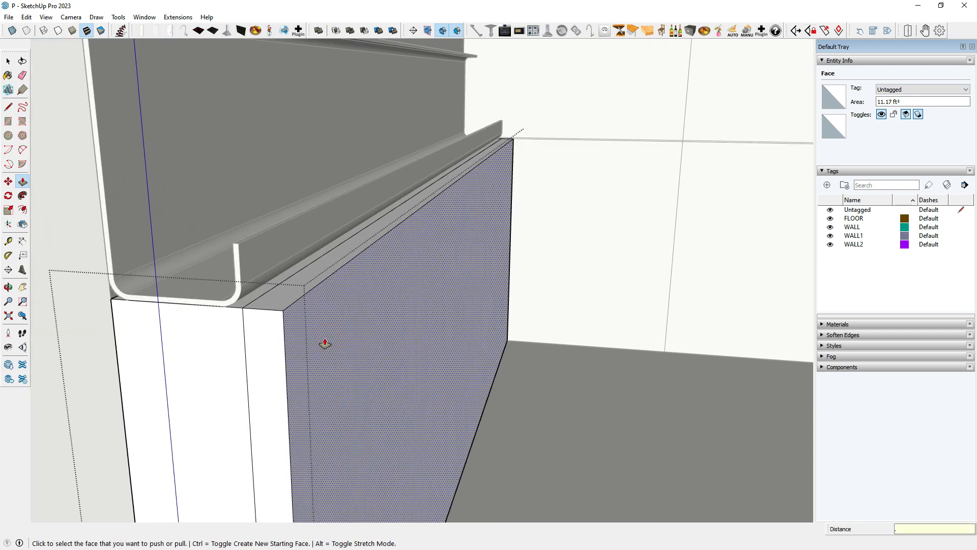
key(Return)
- Raise the top face of the ledge's front strip 2" to the top of the channel's front lip
click(285, 296)
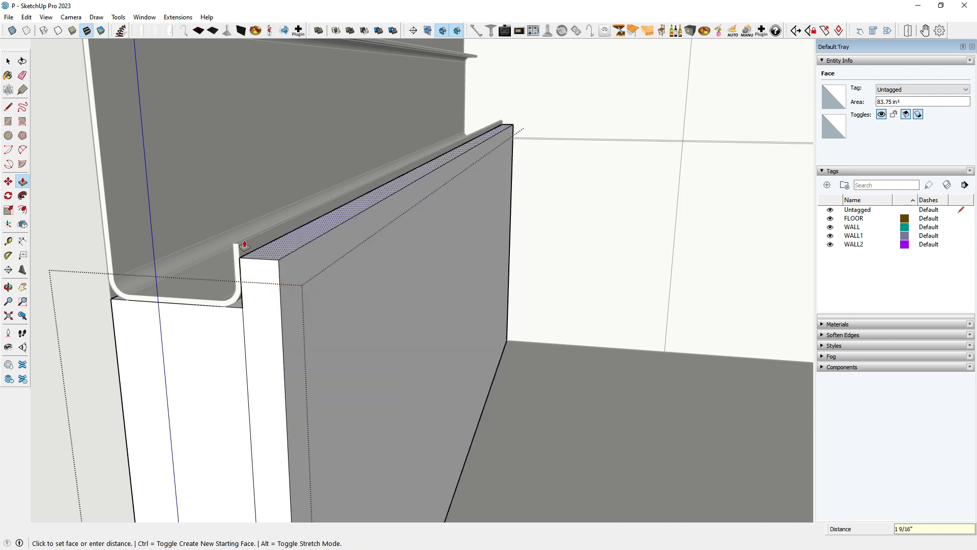
click(244, 245)
middle_drag(308, 290, 285, 356)
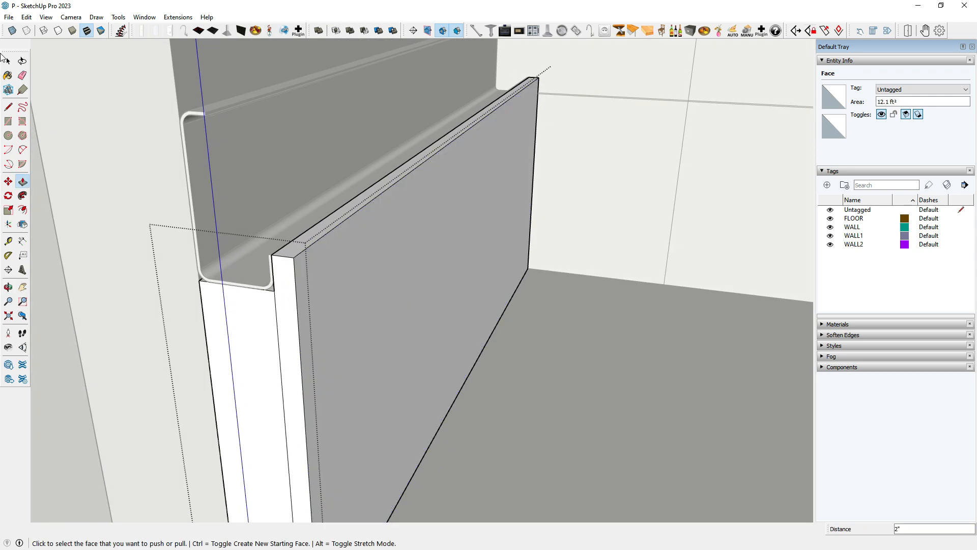
- Dimension the height of the front strip's vertical edge
click(23, 240)
scroll(264, 203, down, 2)
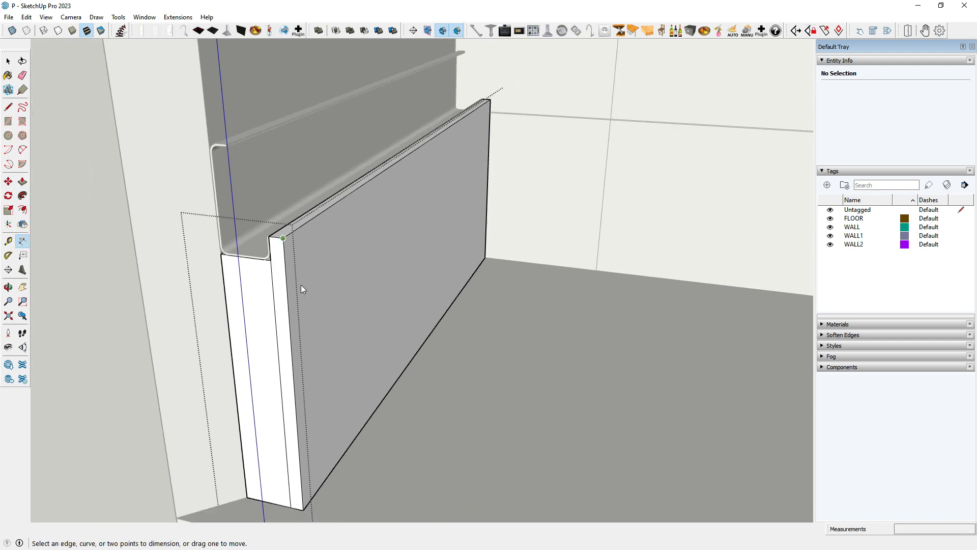
click(287, 279)
click(315, 288)
key(space)
middle_drag(315, 288, 366, 241)
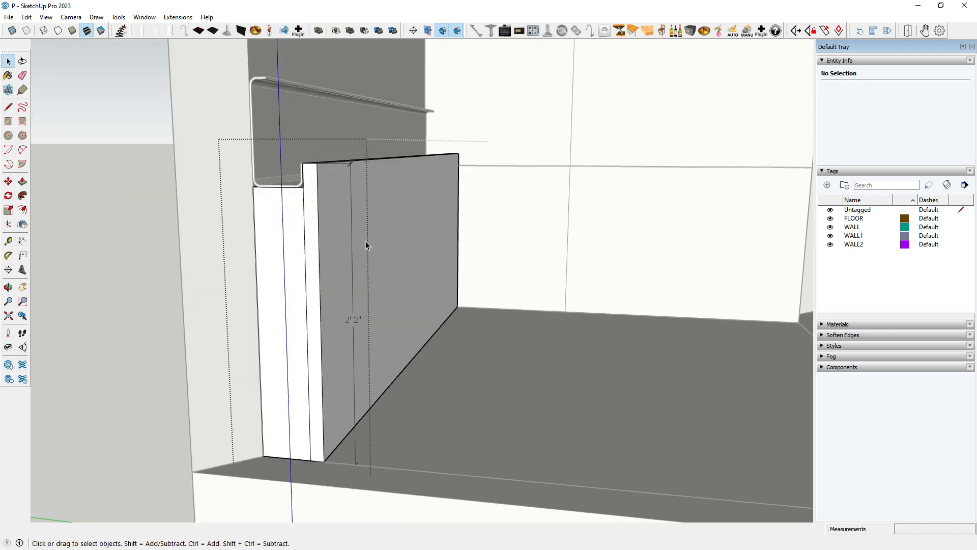
key(Escape)
- Select all of the ledge's top geometry, including the front strip's top, and move it up 5"
scroll(352, 276, down, 1)
scroll(351, 279, down, 2)
middle_drag(371, 282, 356, 251)
drag(253, 107, 460, 262)
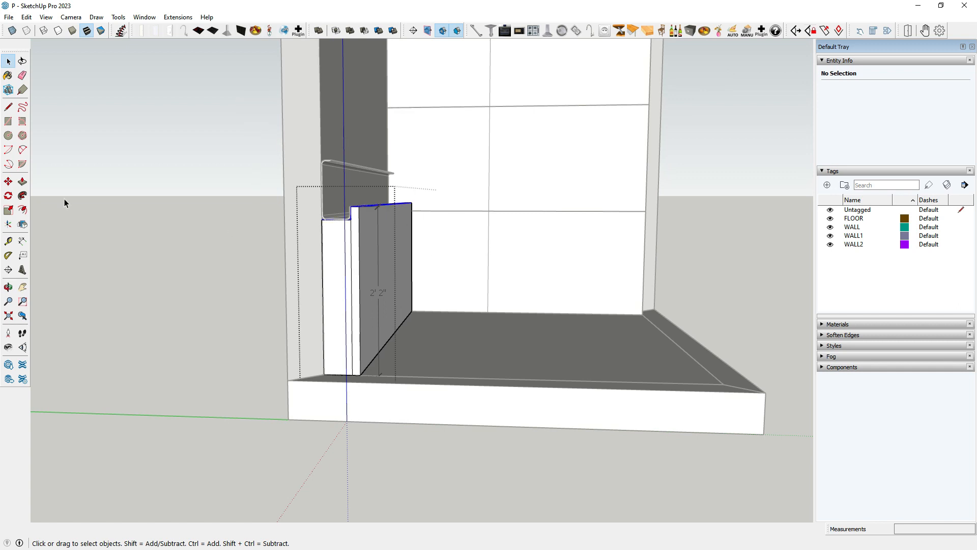
click(8, 182)
scroll(397, 263, up, 5)
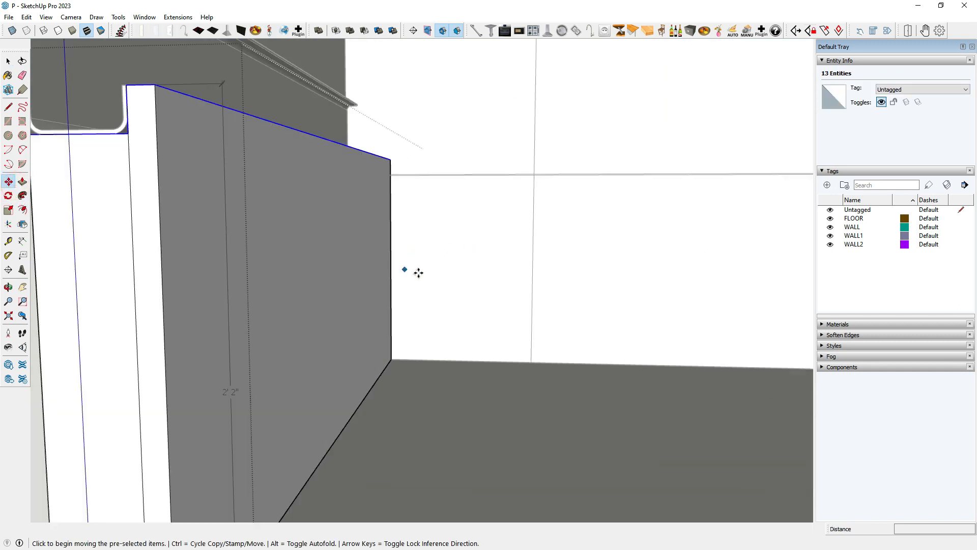
click(418, 271)
scroll(419, 246, down, 4)
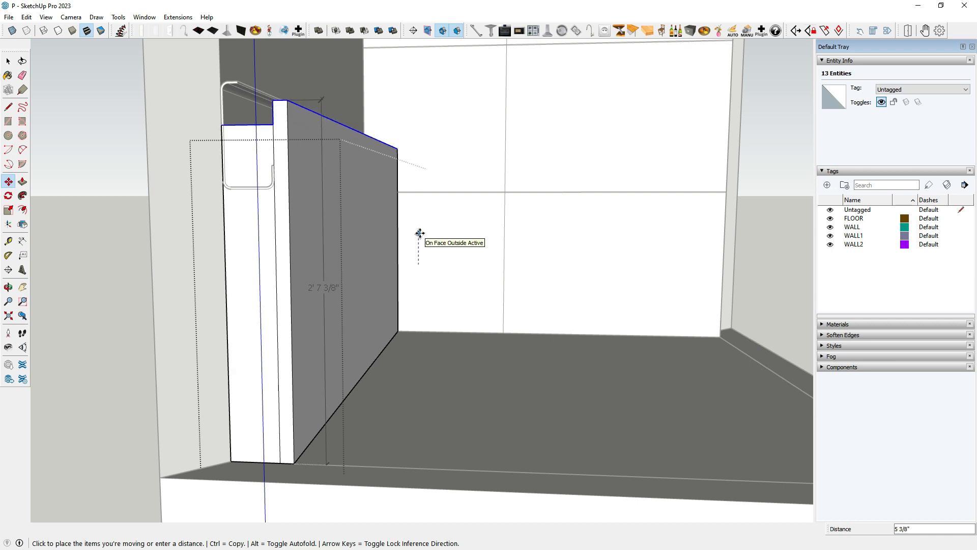
text(5)
key(Return)
- Move the hook-shaped channel up 5" so it rests on the raised ledge
click(8, 61)
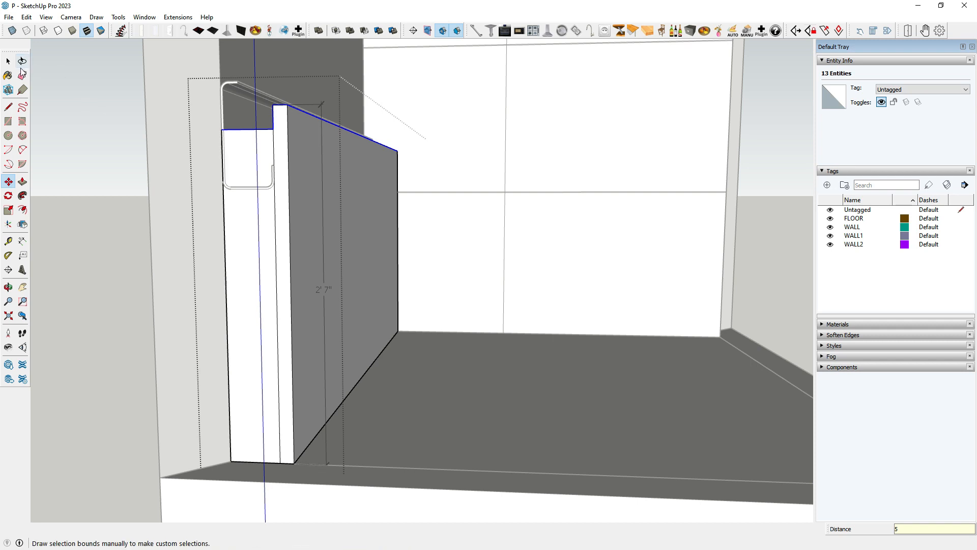
click(234, 86)
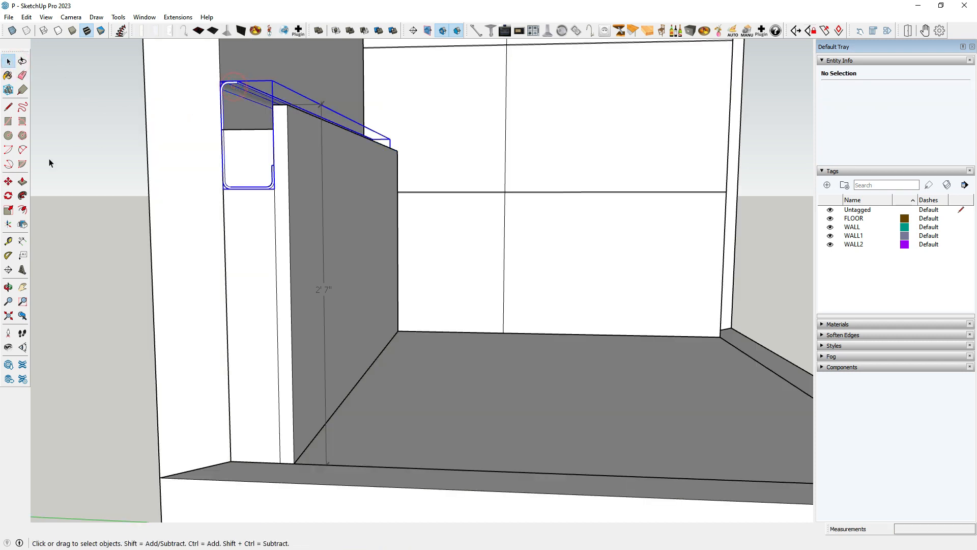
click(8, 181)
click(341, 176)
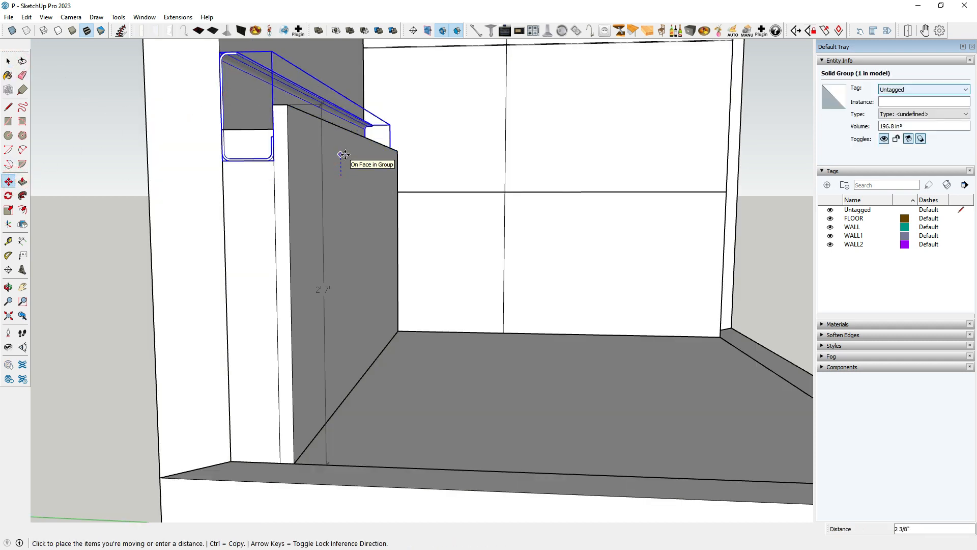
text(5)
key(Return)
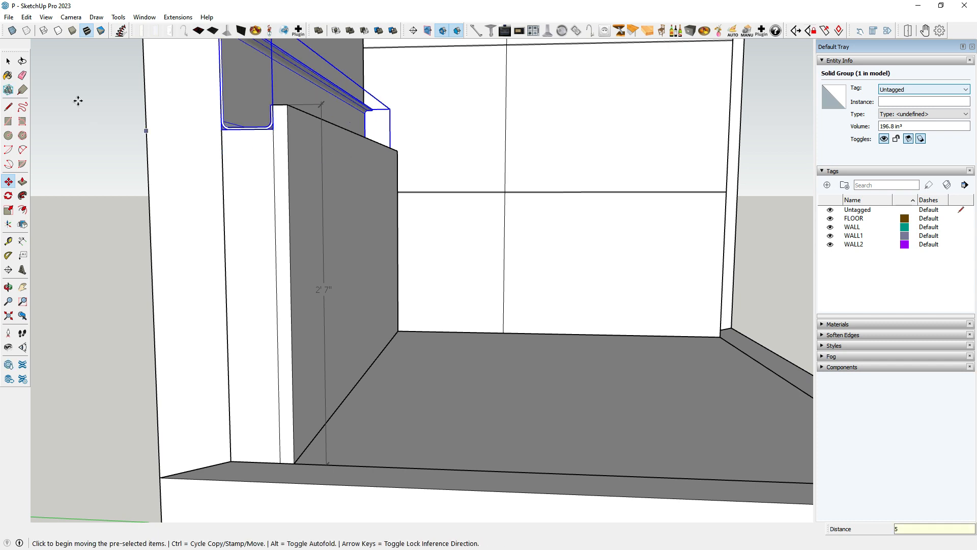
- Delete the height dimension inside the ledge group and leave the group
click(14, 62)
scroll(395, 239, down, 2)
middle_drag(397, 244, 320, 306)
scroll(366, 304, up, 1)
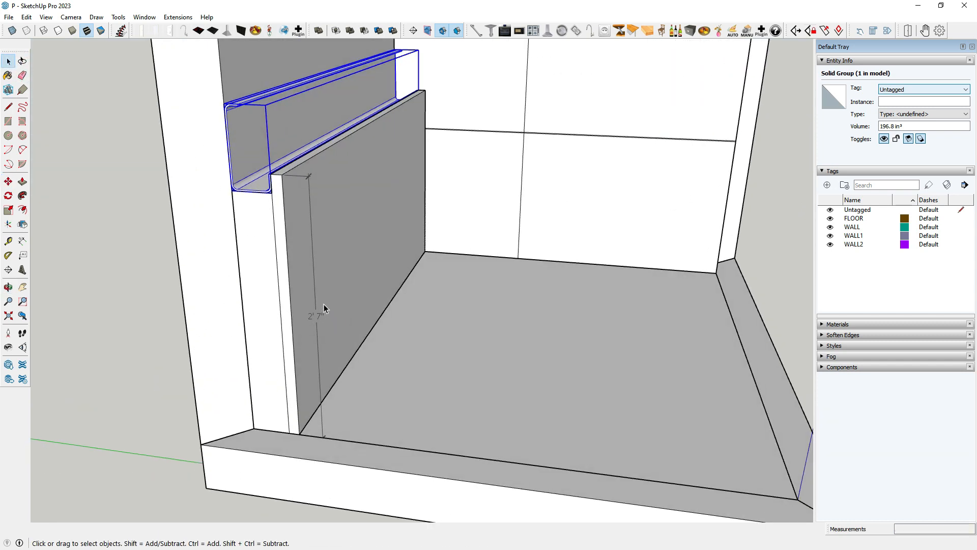
click(322, 318)
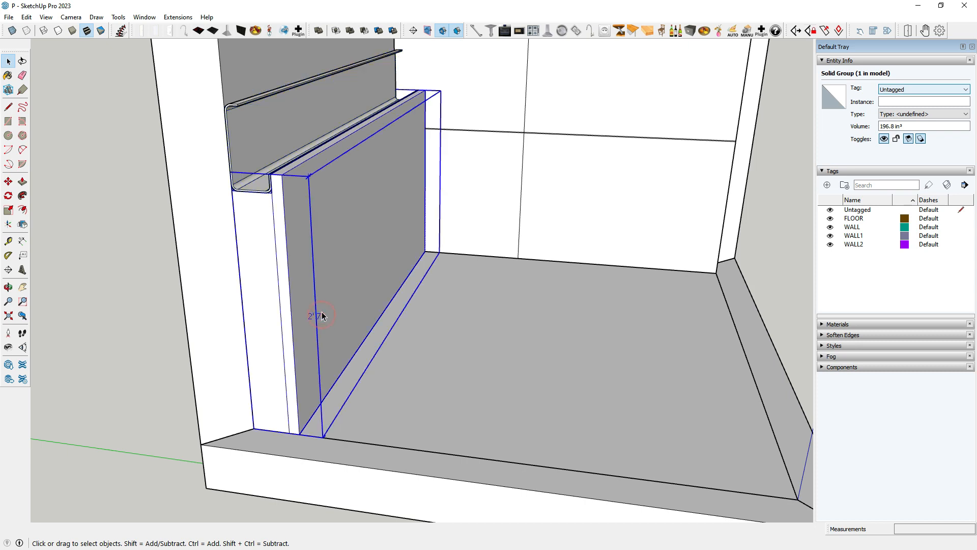
scroll(322, 317, down, 1)
scroll(319, 316, down, 2)
double_click(319, 316)
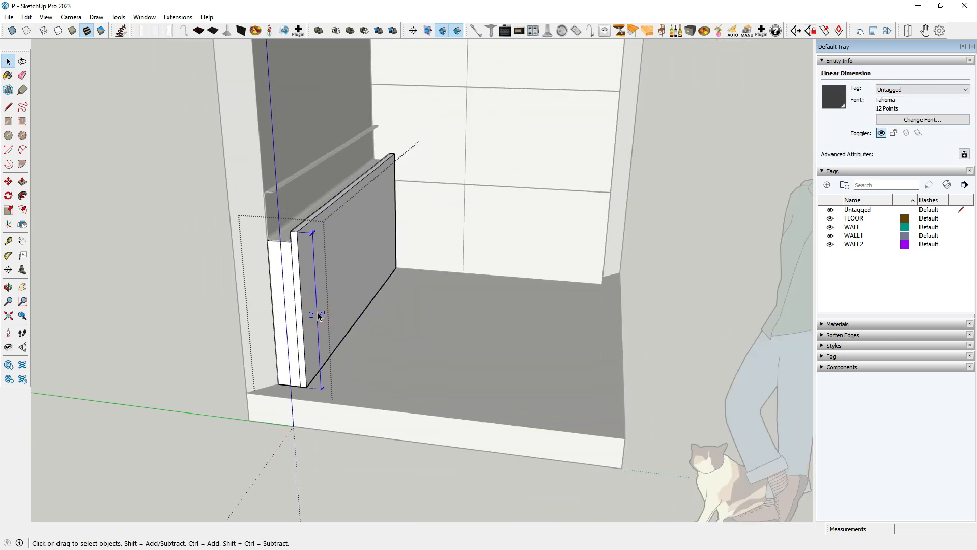
click(229, 288)
middle_drag(229, 288, 218, 271)
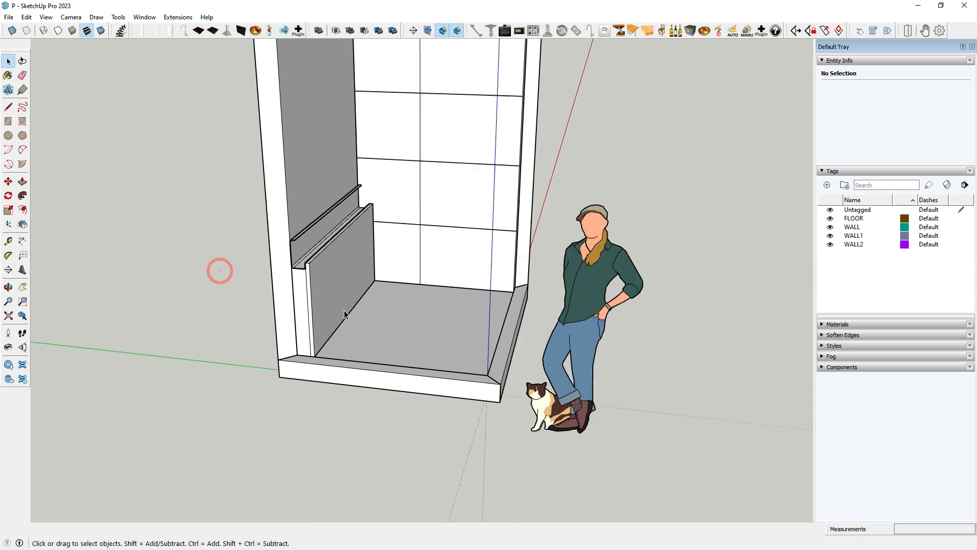
scroll(327, 218, down, 2)
scroll(319, 251, up, 4)
scroll(299, 265, up, 2)
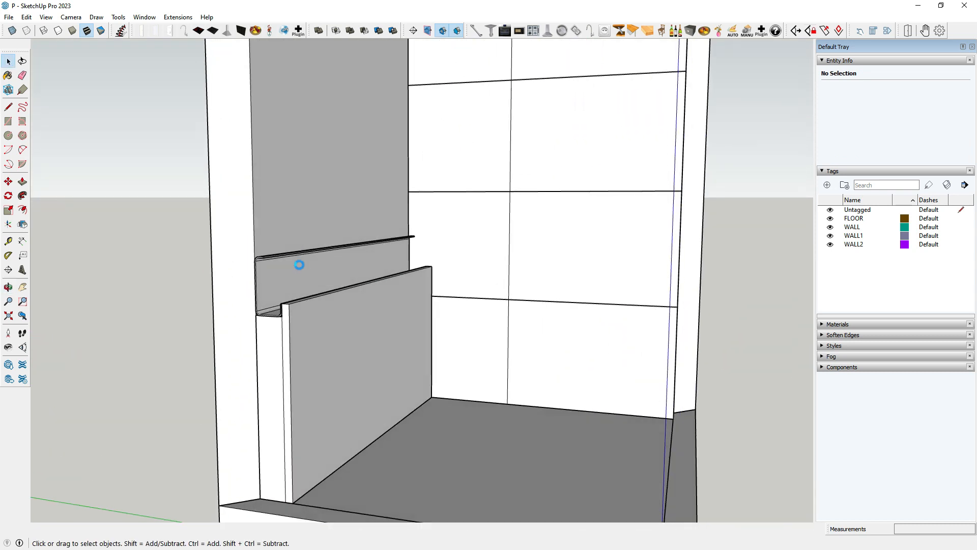
scroll(299, 265, up, 2)
middle_drag(300, 265, 264, 307)
scroll(249, 308, up, 3)
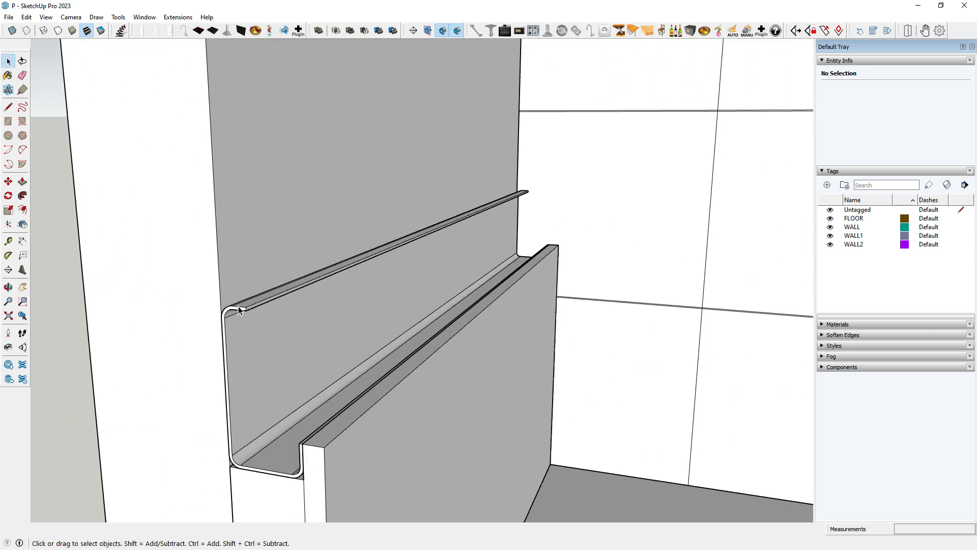
double_click(242, 307)
key(l)
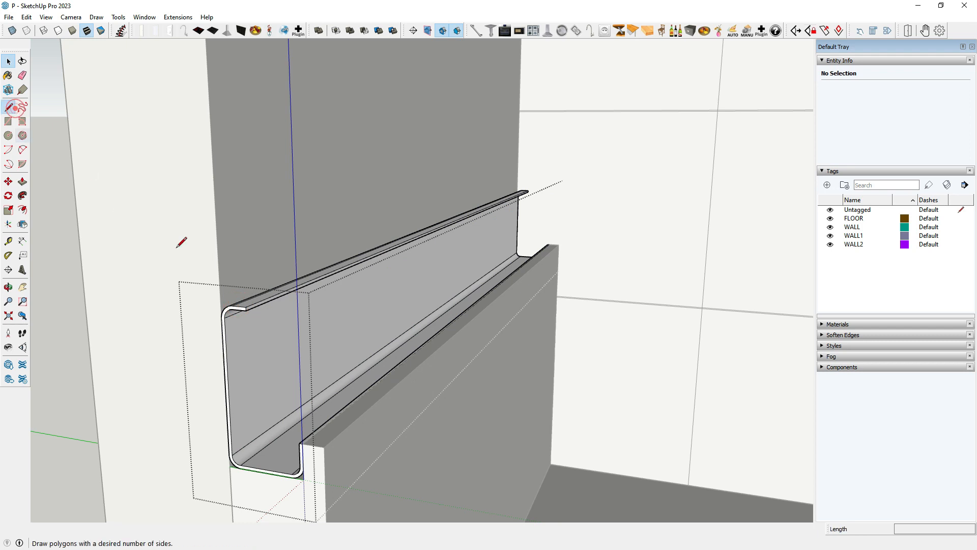
scroll(257, 305, up, 3)
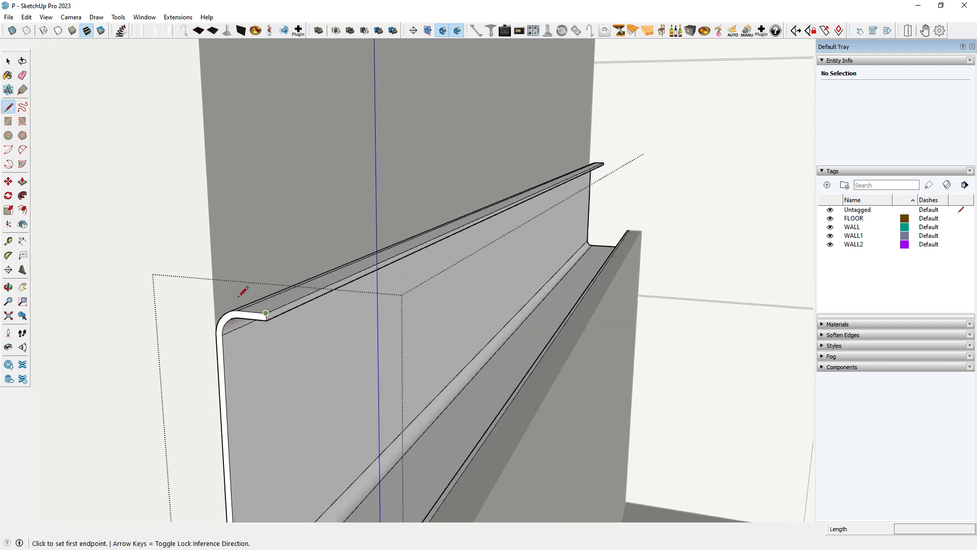
click(15, 62)
click(203, 295)
click(265, 319)
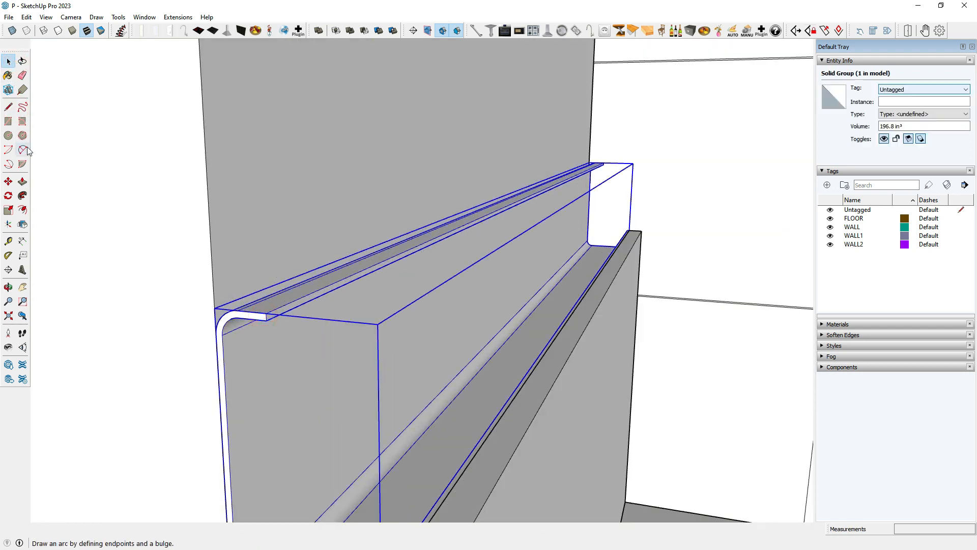
- Draw a 2' vertical line upward from the near end of the channel's top lip
click(12, 108)
click(266, 312)
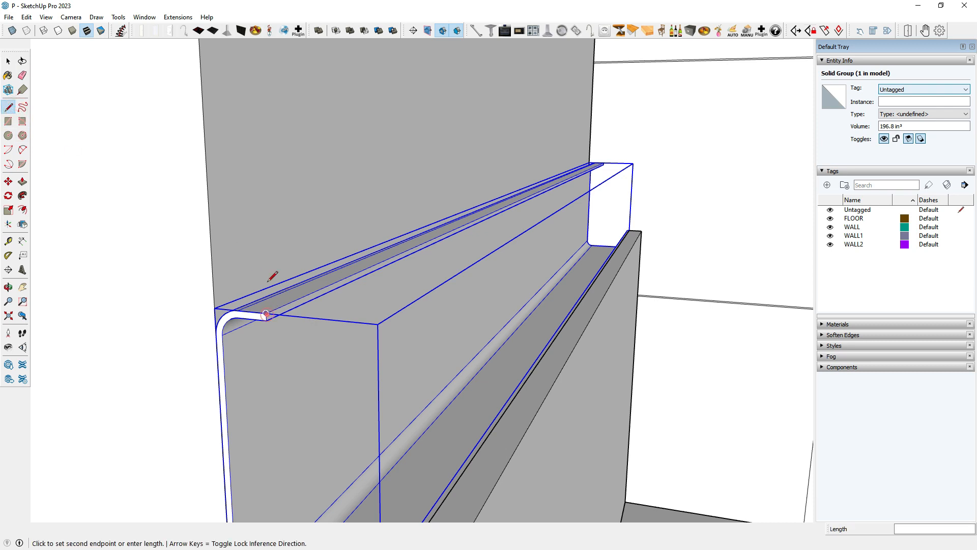
scroll(260, 168, down, 2)
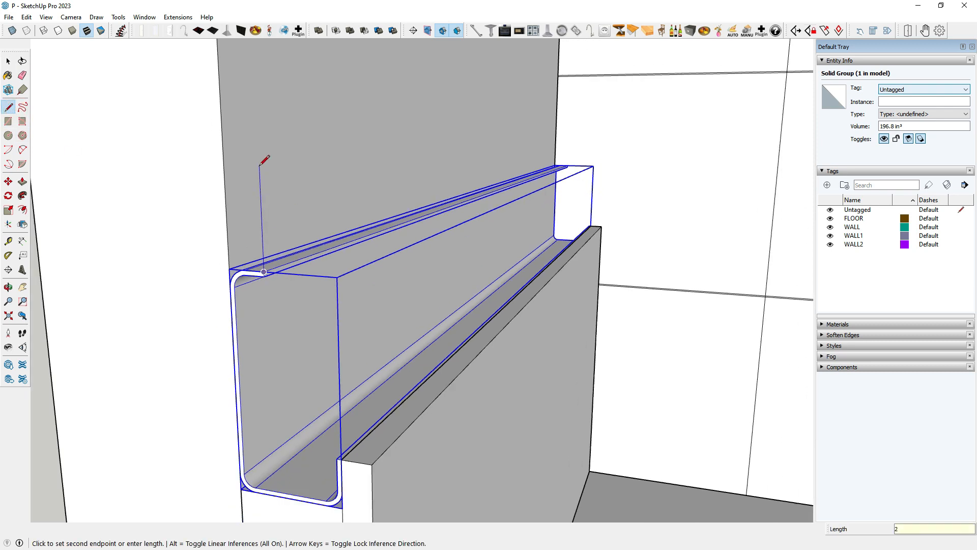
- Measure from the vertical line's upper end down to the floor, and extend the line higher above the channel
scroll(280, 312, down, 3)
middle_drag(316, 343, 239, 336)
scroll(258, 305, up, 2)
middle_drag(269, 259, 262, 410)
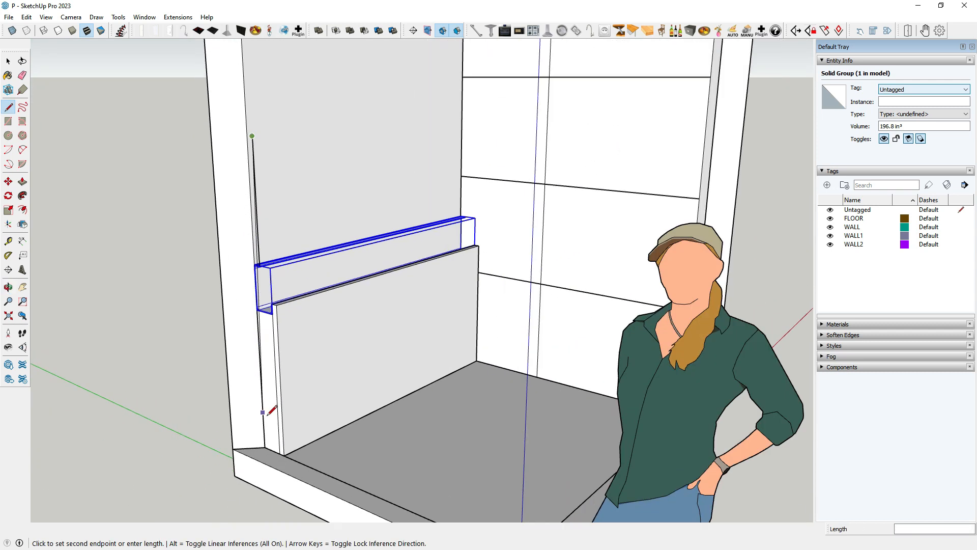
scroll(280, 443, up, 2)
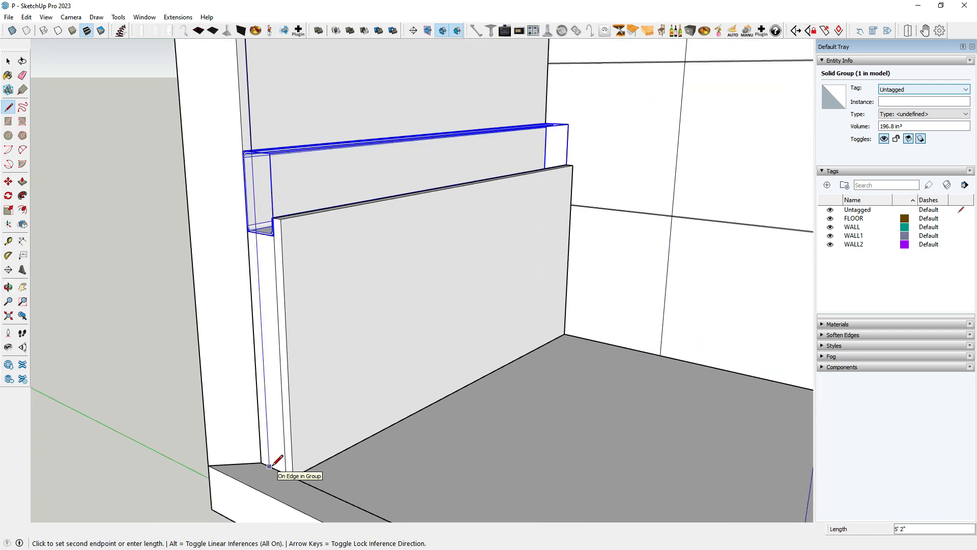
scroll(273, 464, down, 3)
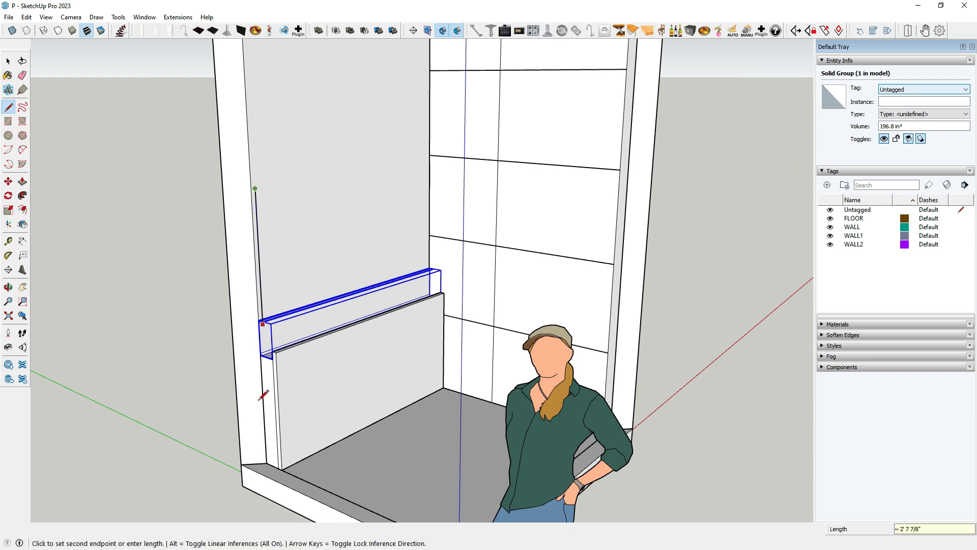
scroll(272, 458, up, 2)
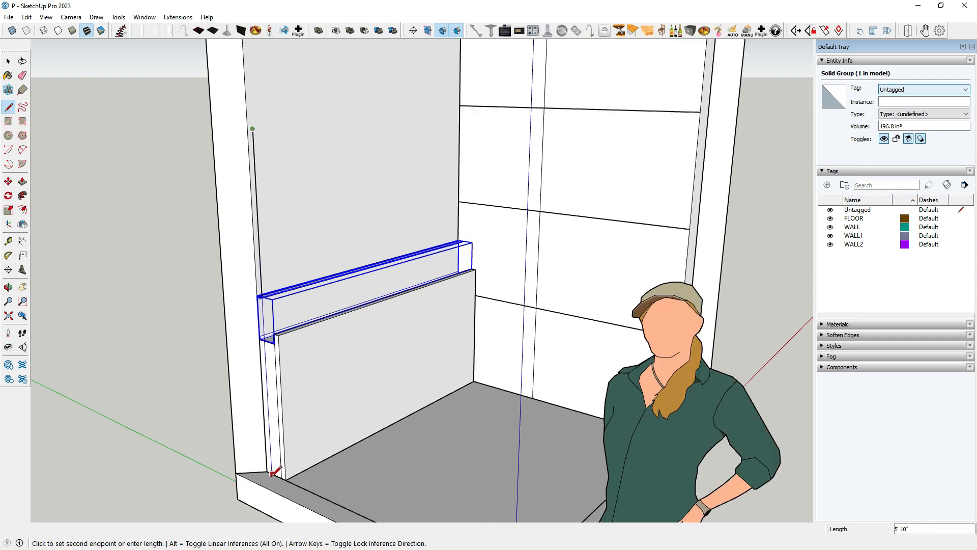
- Close the rectangular outline above the channel with a horizontal line about 5' 2 5/8" long to the tiled wall's corner
scroll(273, 472, down, 3)
scroll(278, 470, up, 2)
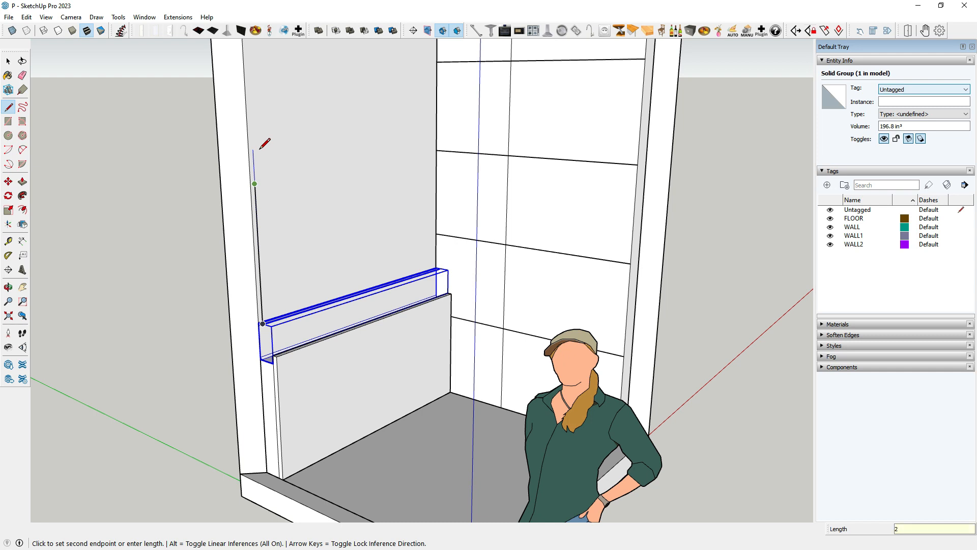
scroll(443, 148, up, 5)
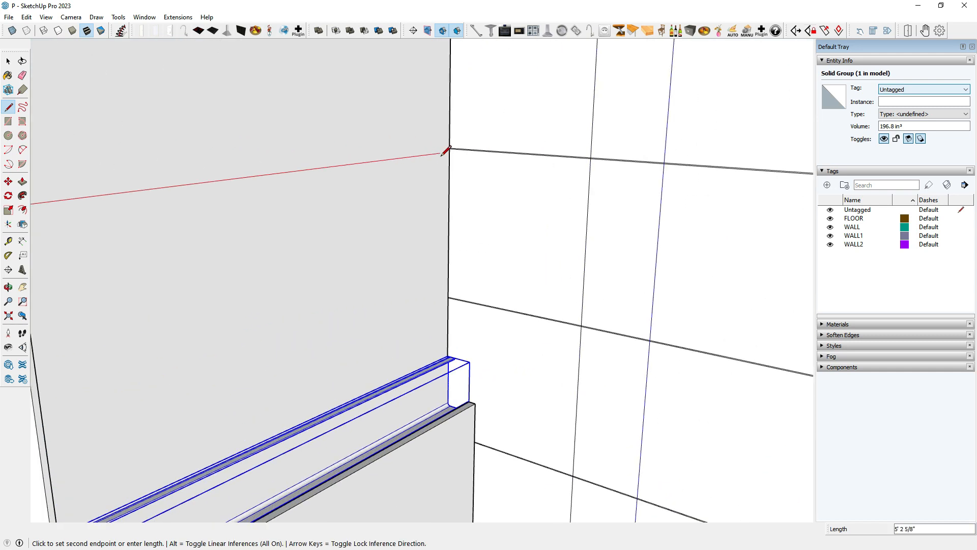
scroll(456, 148, up, 1)
click(453, 150)
- Group the rectangular face above the channel together with its edges
scroll(486, 152, down, 3)
key(space)
double_click(233, 155)
right_click(234, 155)
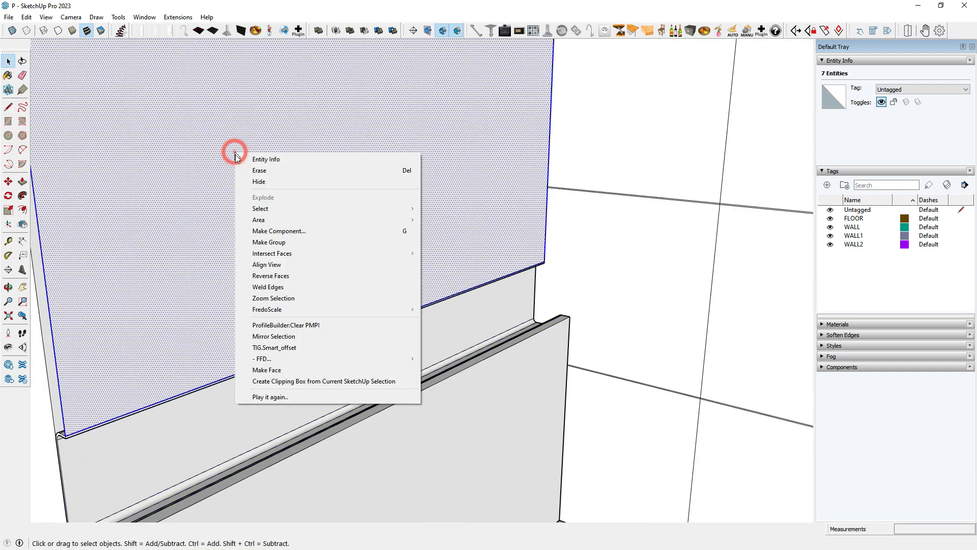
click(269, 243)
click(290, 315)
scroll(289, 310, down, 5)
- Open the new group and extrude its face into a thin panel against the wall
scroll(423, 159, up, 8)
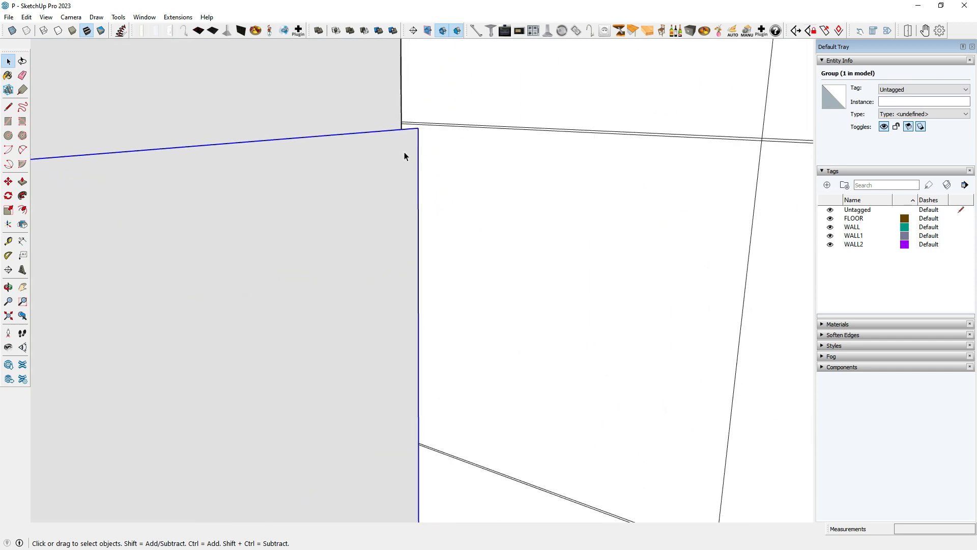
double_click(404, 152)
middle_drag(405, 152, 142, 102)
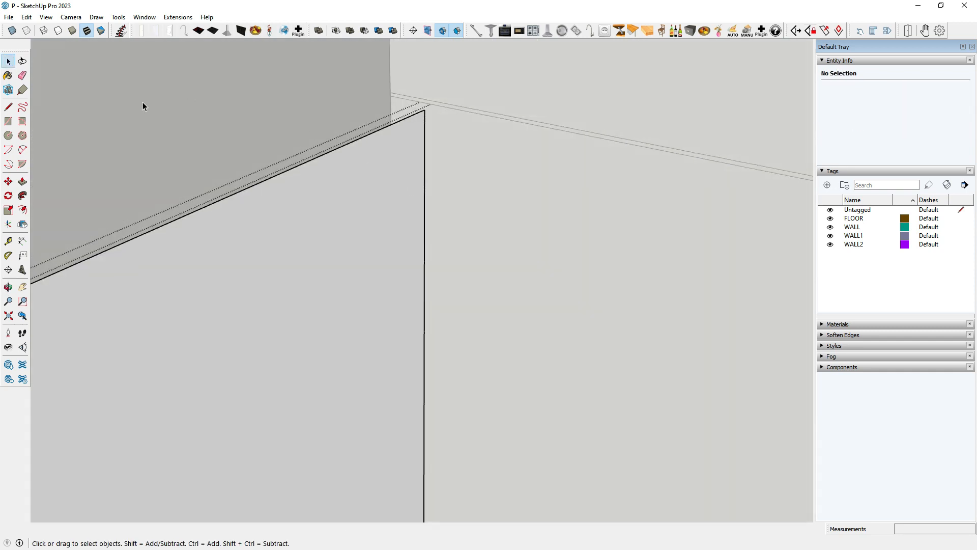
click(22, 182)
middle_drag(416, 209, 375, 192)
click(375, 192)
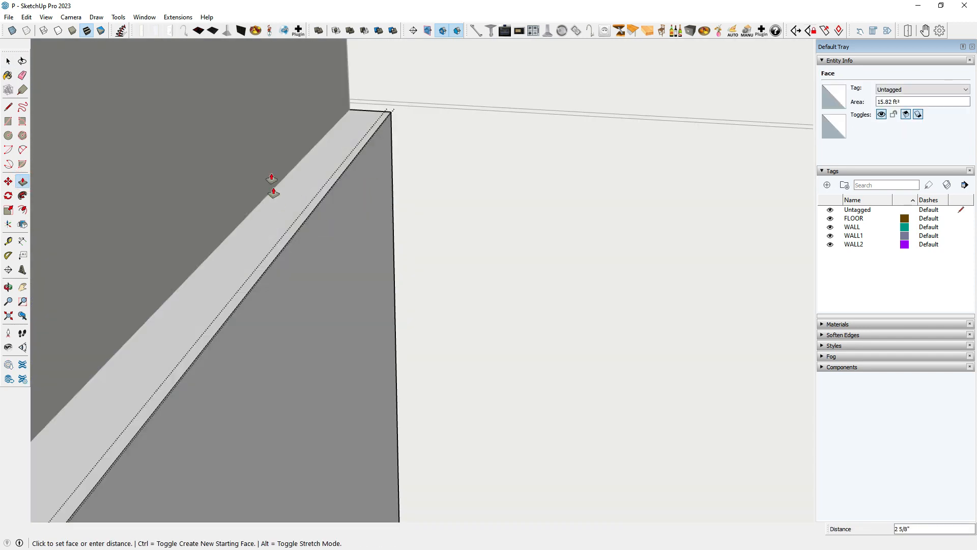
click(276, 169)
- Raise the panel's upper face about 3/8" to meet the tile joint, and leave the group
scroll(360, 121, up, 1)
click(380, 121)
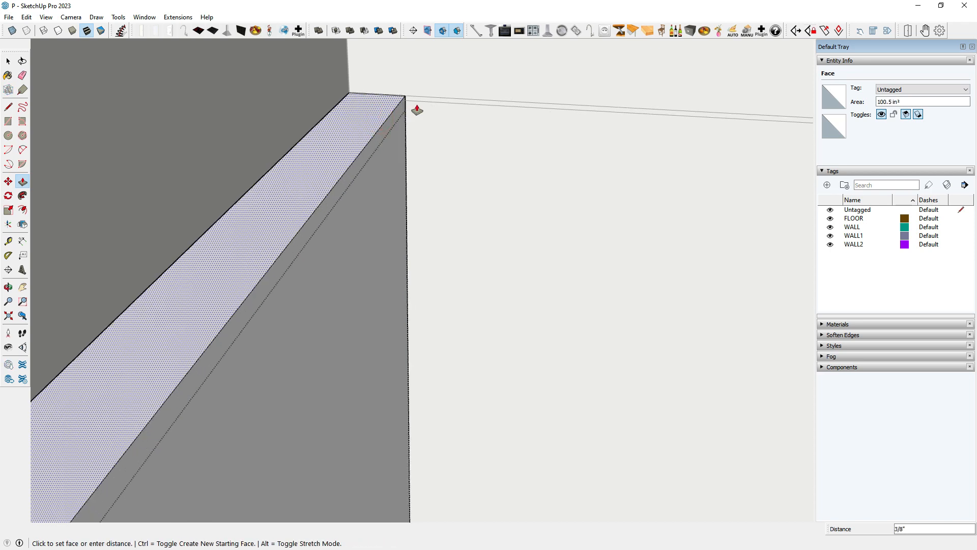
click(417, 104)
scroll(402, 111, down, 1)
click(8, 61)
click(315, 102)
scroll(318, 104, down, 4)
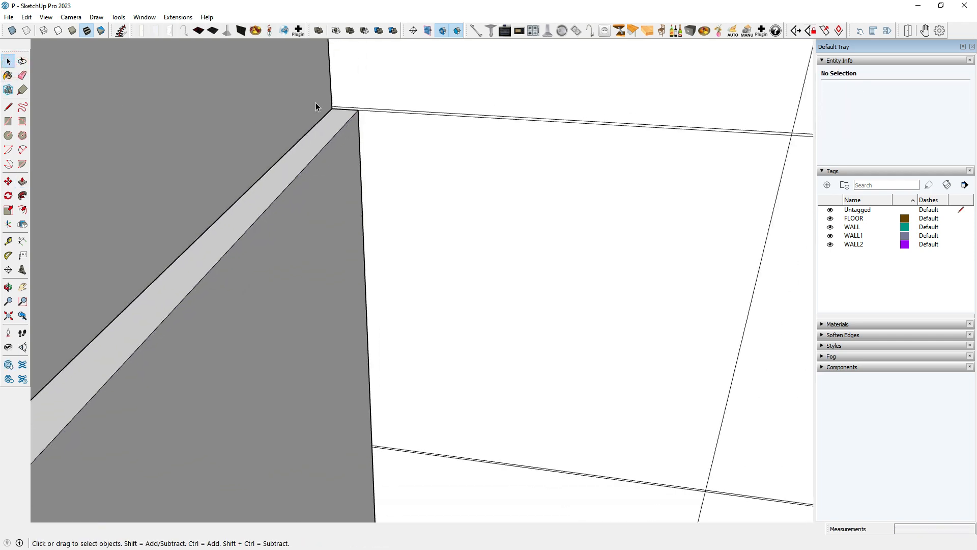
scroll(411, 242, down, 5)
- Reopen the panel group and erase the stray edges on its narrow end face
scroll(338, 152, up, 6)
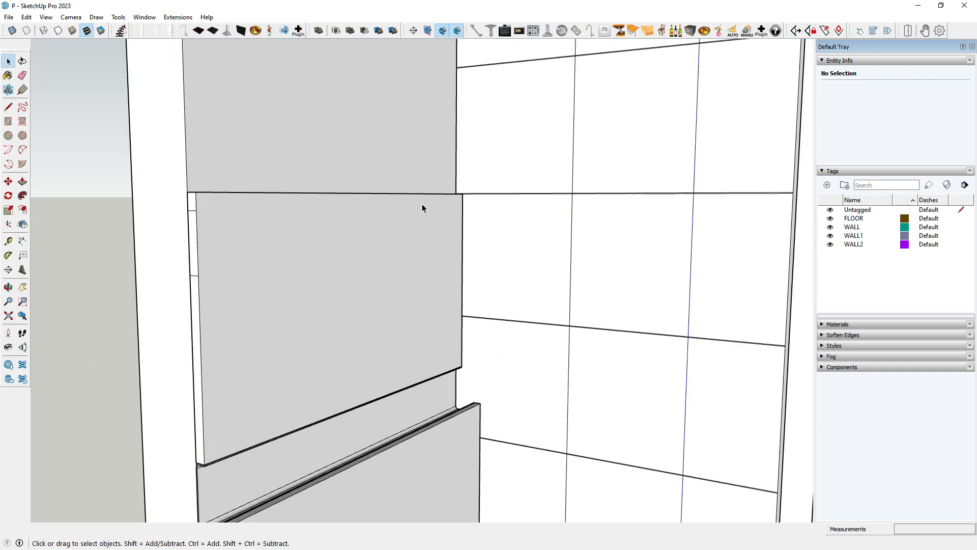
double_click(304, 250)
click(23, 75)
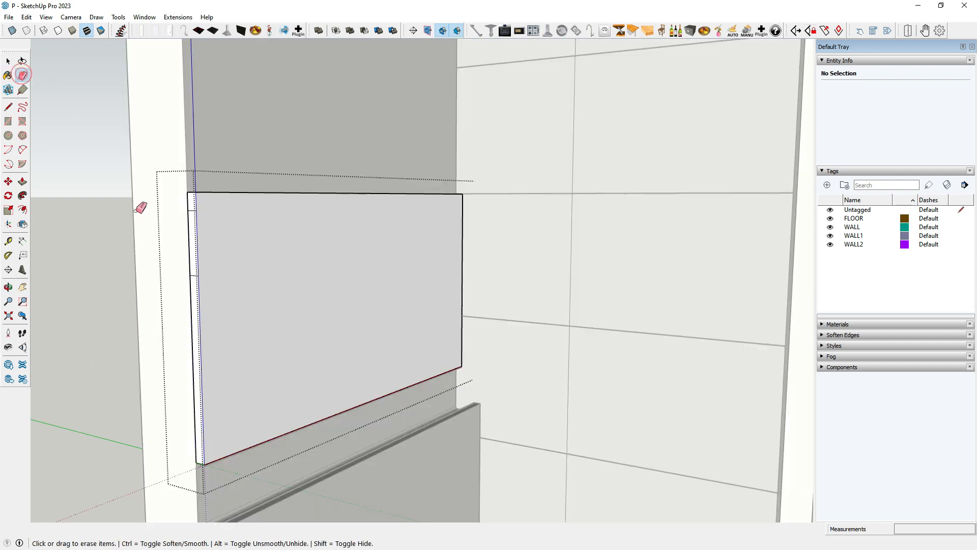
scroll(217, 209, up, 4)
click(214, 211)
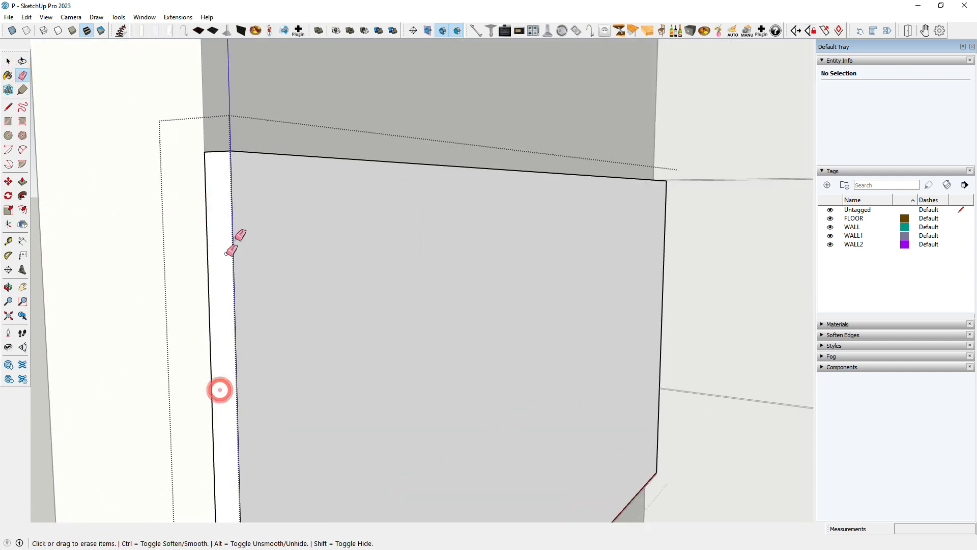
middle_drag(227, 252, 264, 377)
- Offset the outline of the panel's front face inward by 1/2"
click(10, 61)
middle_drag(255, 245, 270, 231)
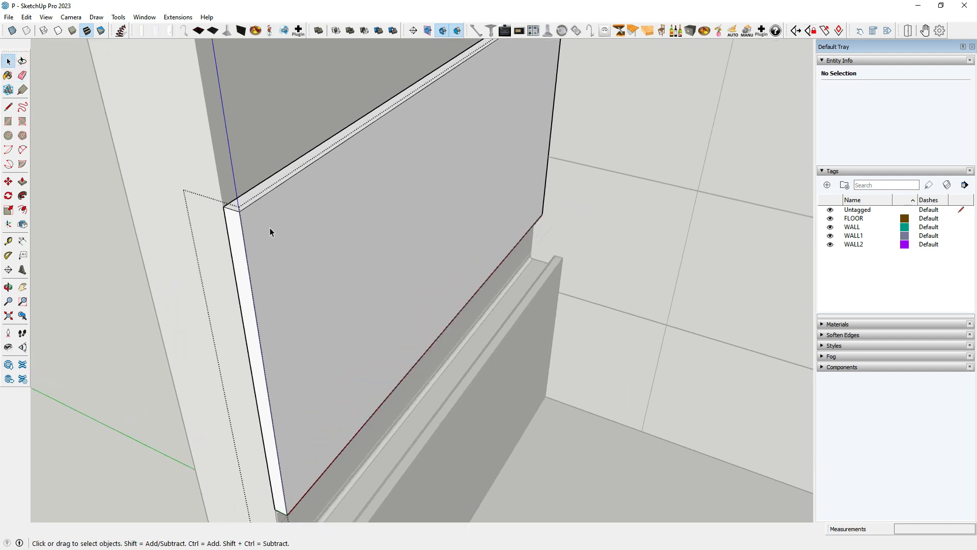
double_click(273, 222)
scroll(273, 222, up, 2)
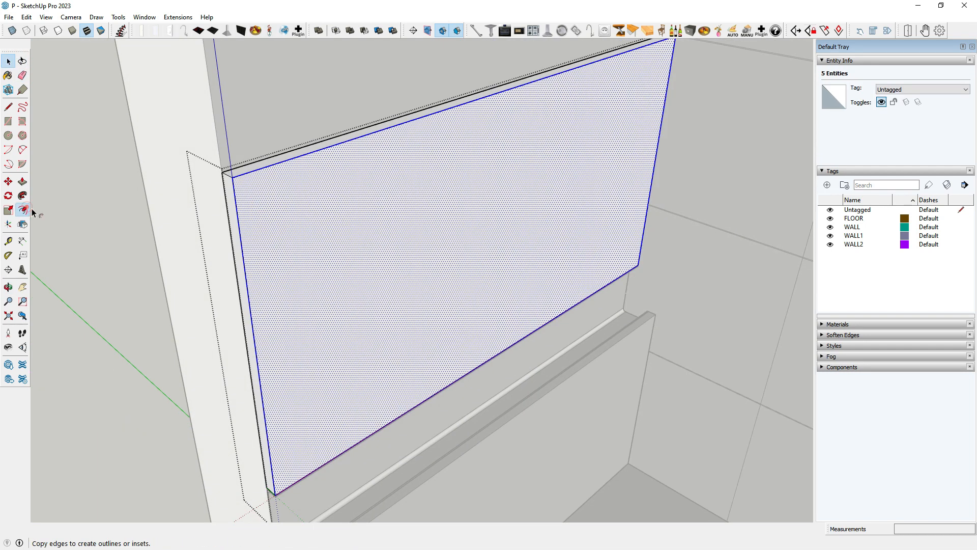
click(289, 210)
text(1/)
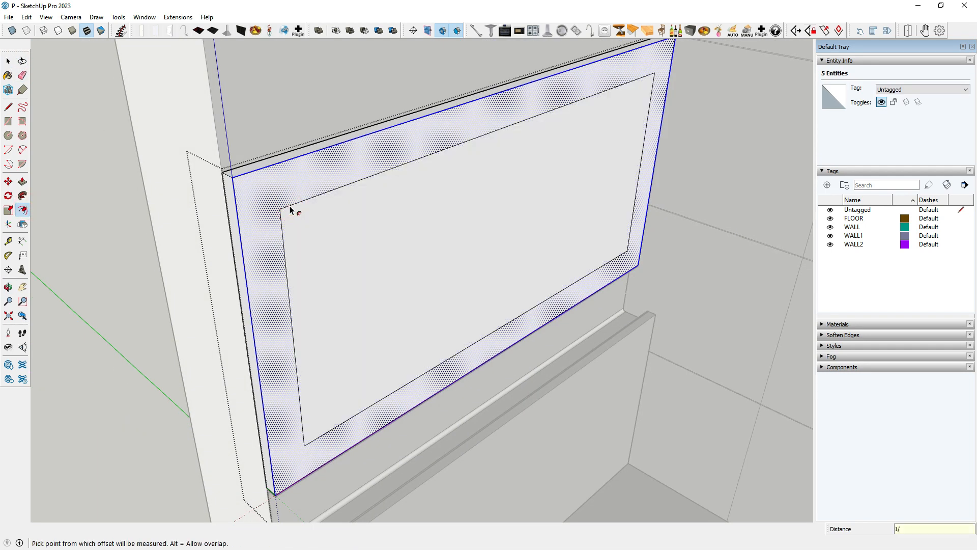
text(2)
key(Return)
middle_drag(289, 206, 289, 191)
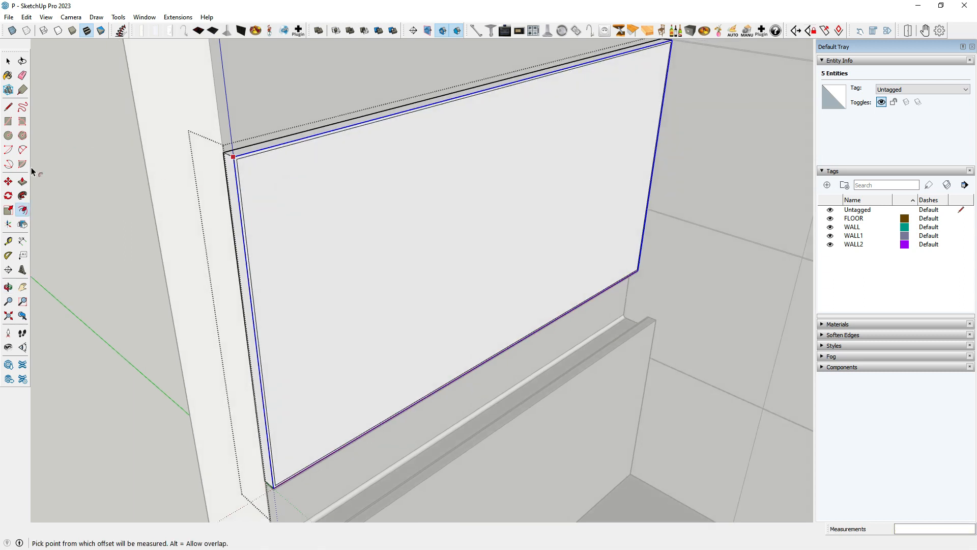
- Push/Pull the narrow border around the panel's front face by 1/16"
click(23, 182)
scroll(238, 172, up, 5)
click(305, 141)
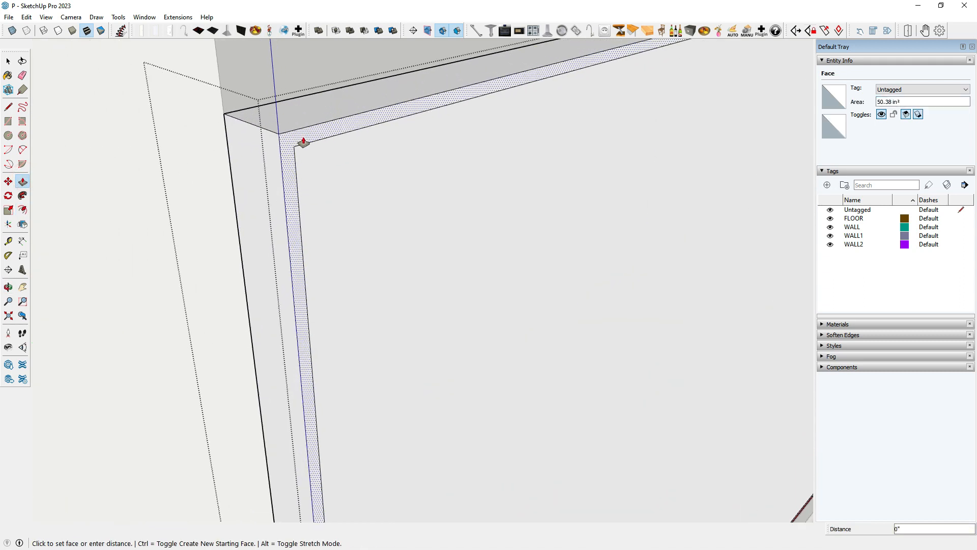
click(310, 141)
middle_drag(310, 141, 357, 170)
click(357, 163)
click(357, 164)
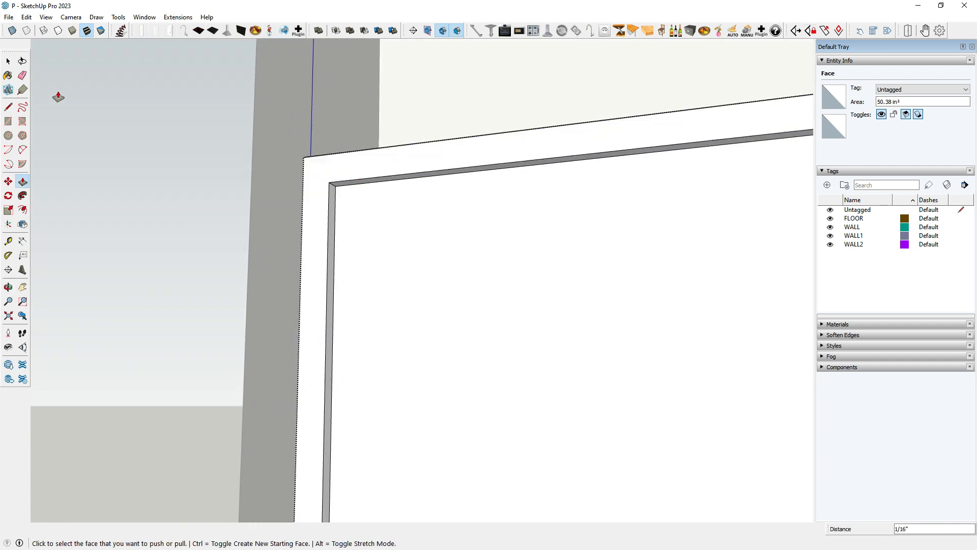
click(8, 61)
middle_drag(266, 218, 349, 272)
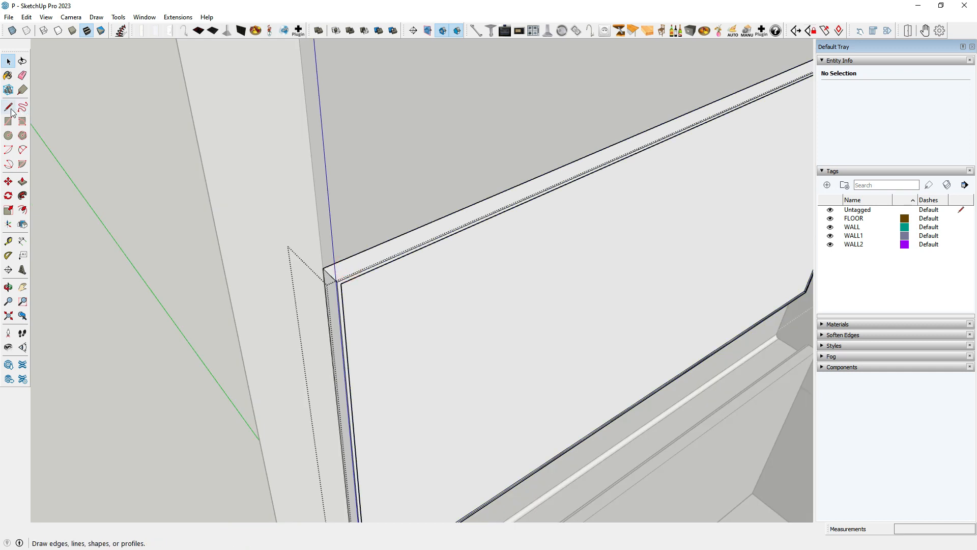
click(9, 62)
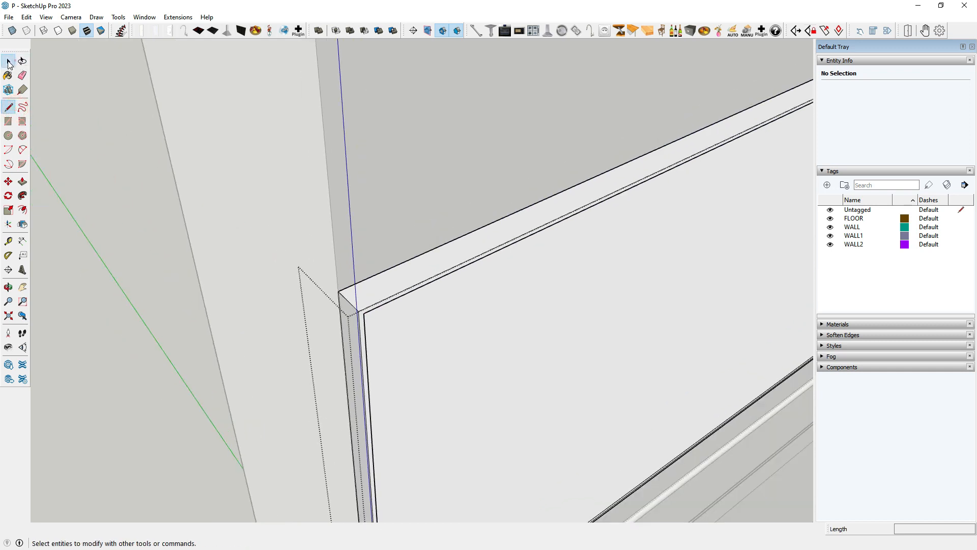
- Hide the model axes
scroll(343, 214, down, 10)
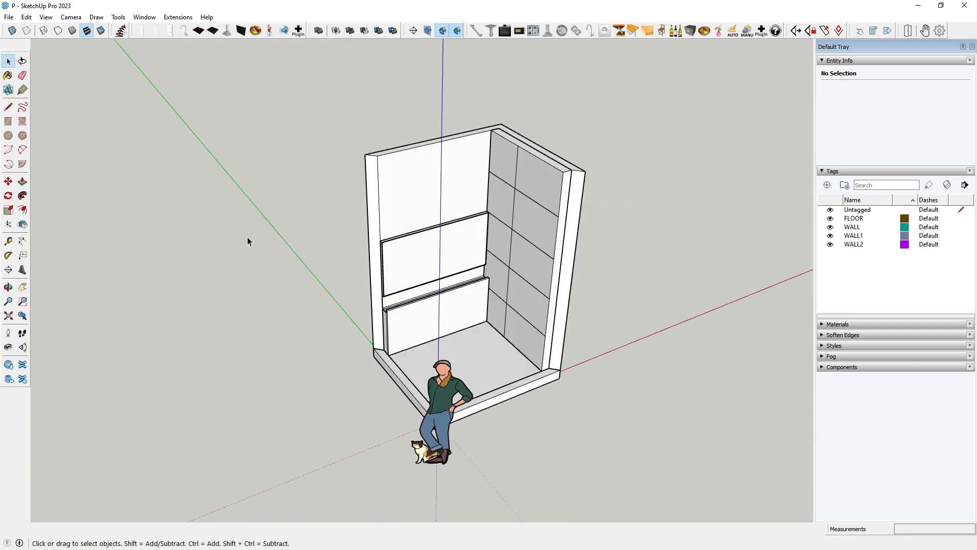
middle_drag(247, 237, 484, 189)
scroll(410, 192, up, 5)
scroll(411, 192, down, 5)
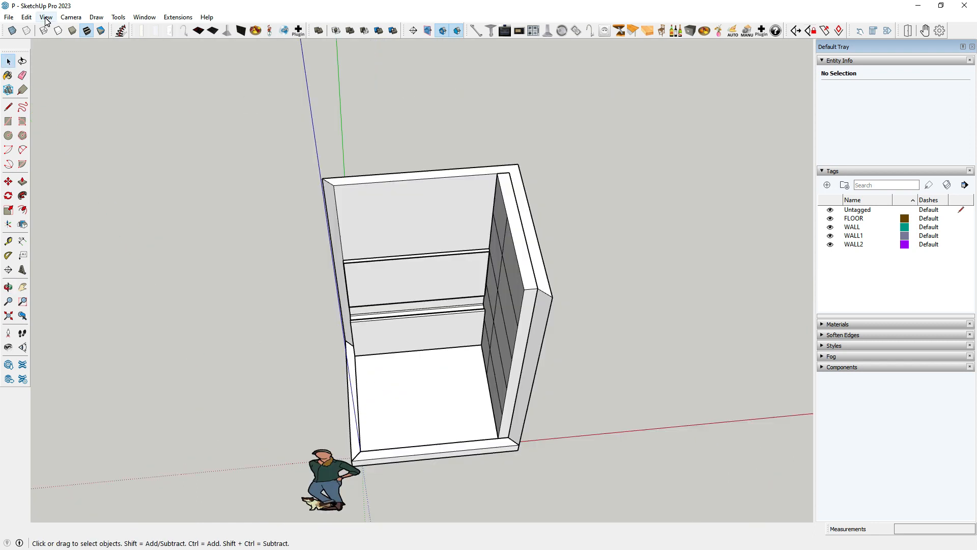
click(45, 17)
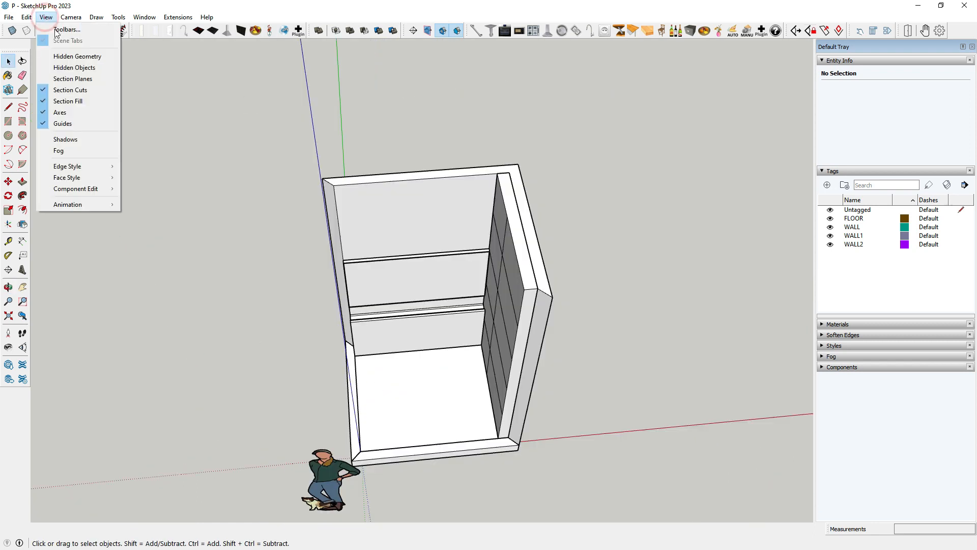
click(59, 112)
- Erase the human scale figure standing in front of the room
middle_drag(264, 285, 321, 193)
right_click(416, 437)
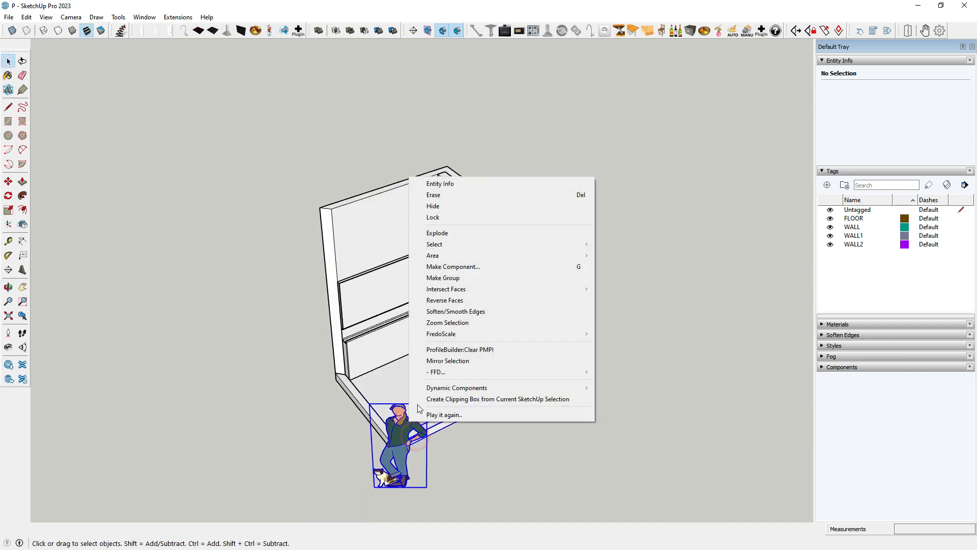
click(452, 197)
scroll(359, 246, up, 2)
scroll(359, 246, down, 2)
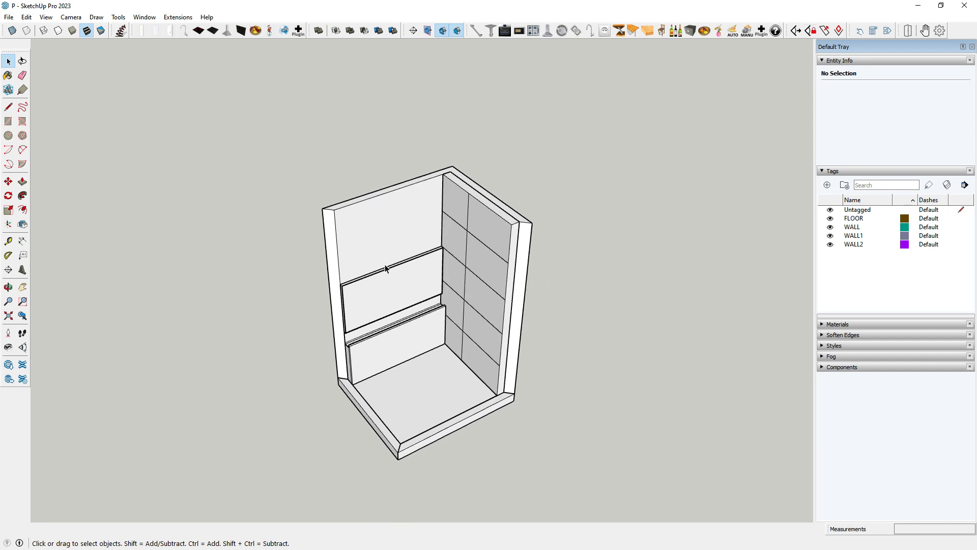
scroll(410, 206, up, 5)
scroll(411, 208, down, 4)
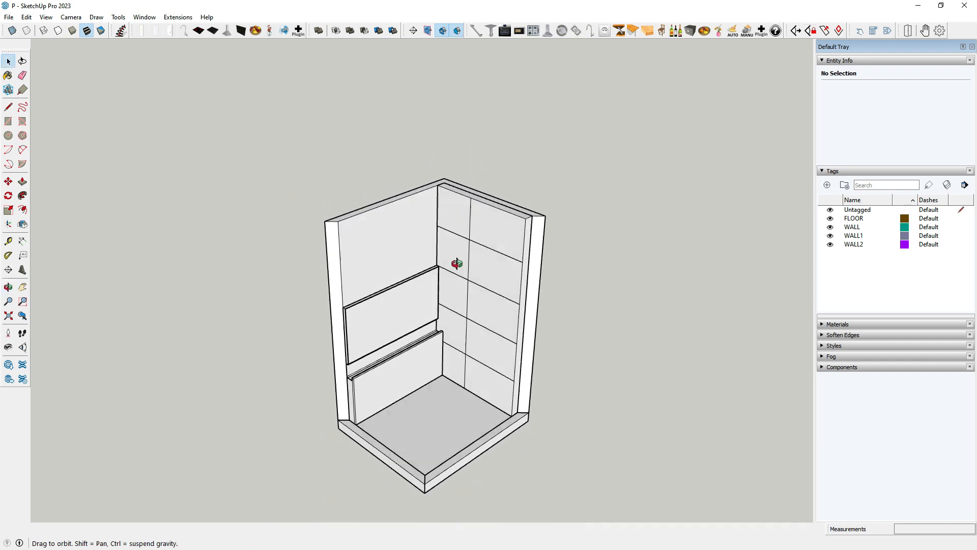
- Open the tiled wall and draw a vertical line from the ledge's upper front corner up to a tile joint above the panel
scroll(471, 307, up, 5)
mouse_move(398, 273)
middle_down()
mouse_move(421, 277)
mouse_move(493, 331)
middle_up()
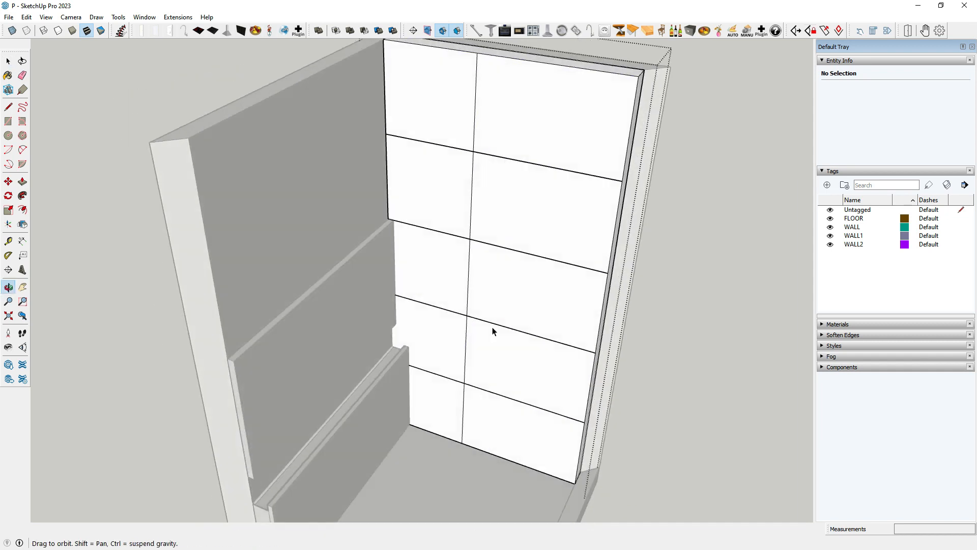
scroll(413, 322, up, 4)
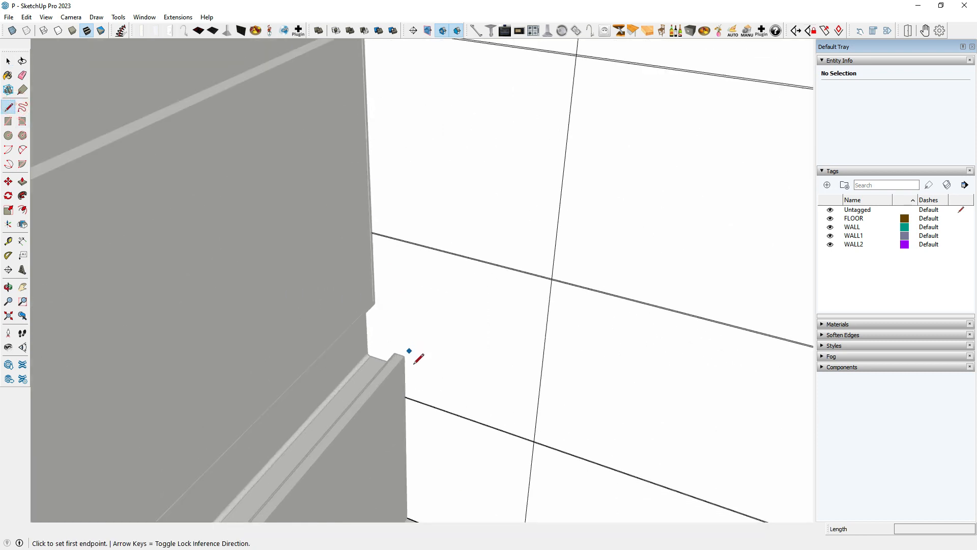
click(399, 351)
scroll(399, 351, down, 5)
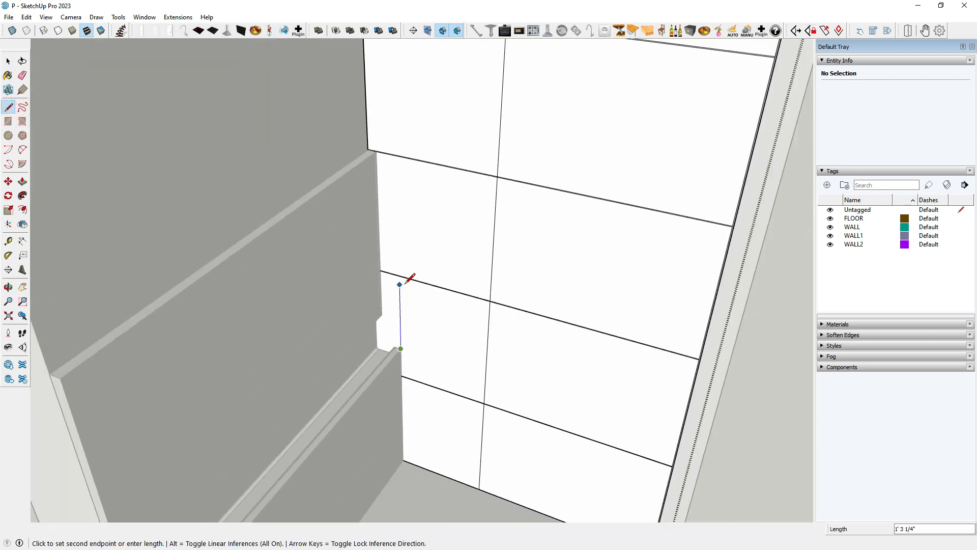
click(400, 169)
scroll(400, 169, up, 5)
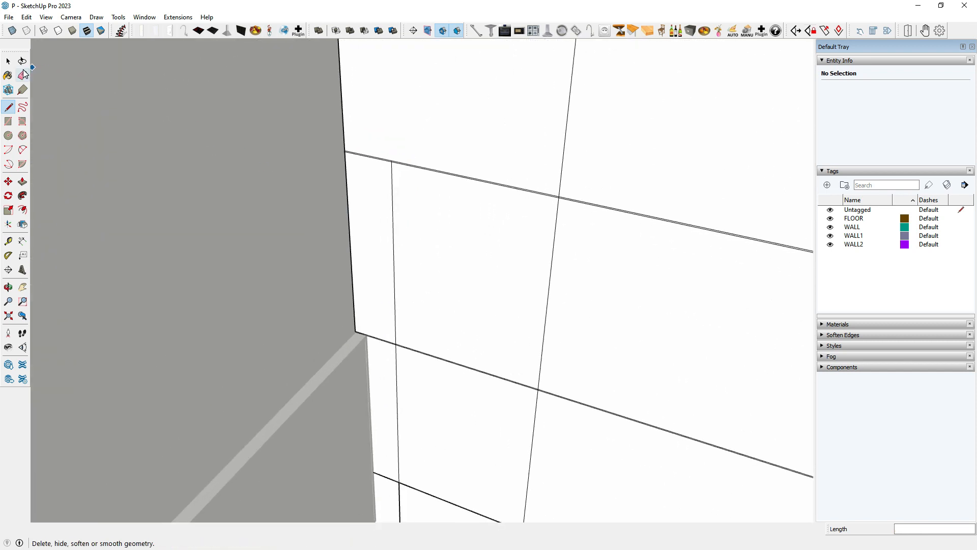
- Erase the lowest segment of the new vertical line, between the ledge and the first tile joint above it
click(22, 75)
scroll(393, 406, down, 4)
scroll(366, 446, up, 3)
scroll(377, 437, down, 5)
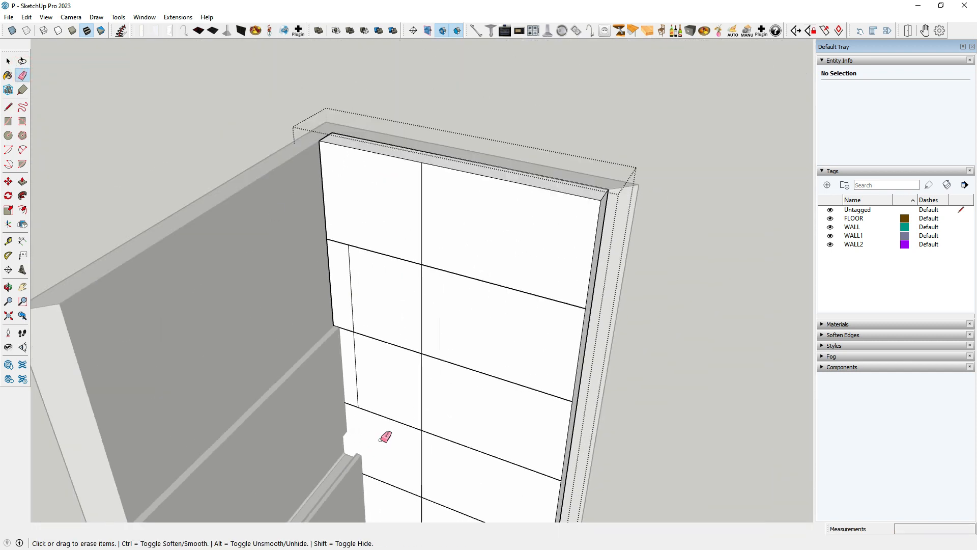
- Draw the niche's lower edge from the middle vertical tile joint toward the ledge, and extend the niche's vertical side line down past it
key(l)
scroll(356, 399, up, 5)
scroll(295, 260, up, 8)
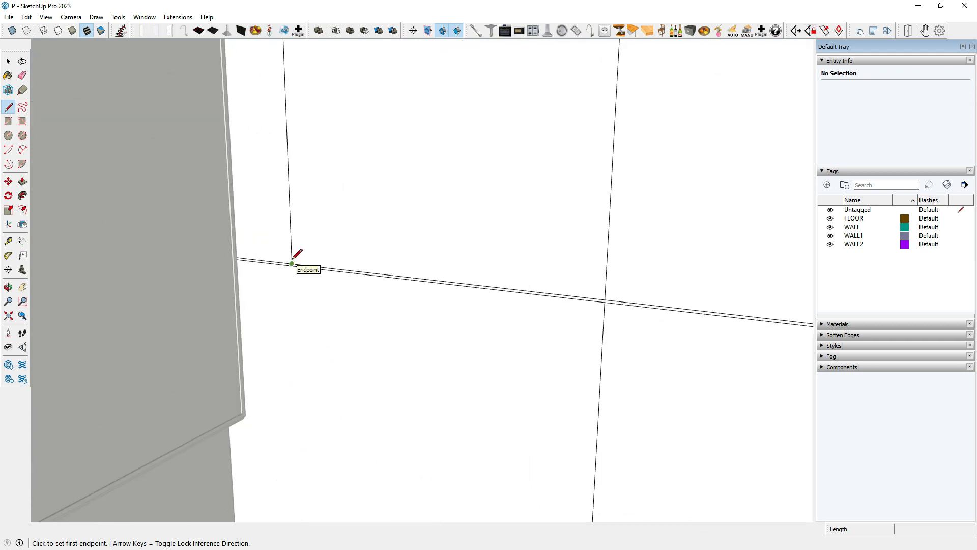
click(292, 263)
key(Escape)
scroll(418, 340, down, 3)
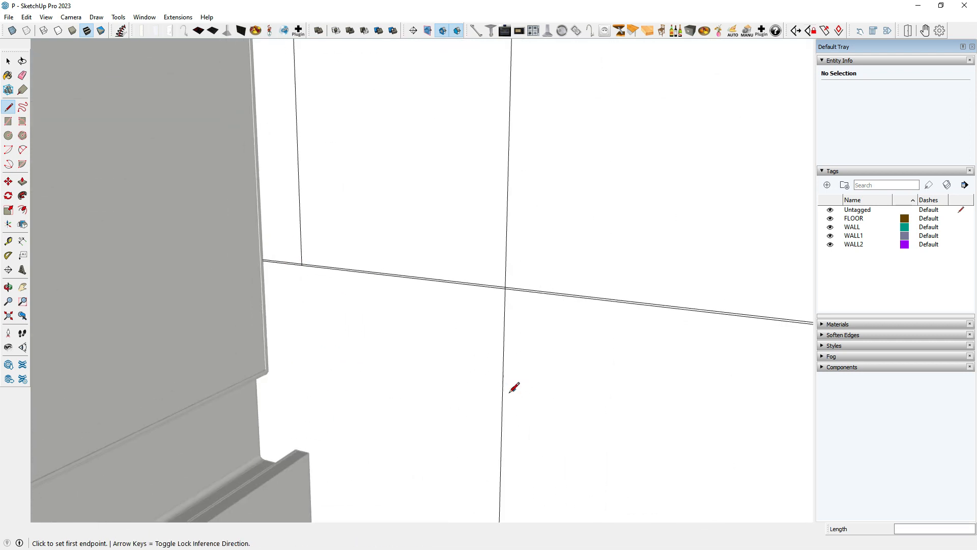
click(501, 428)
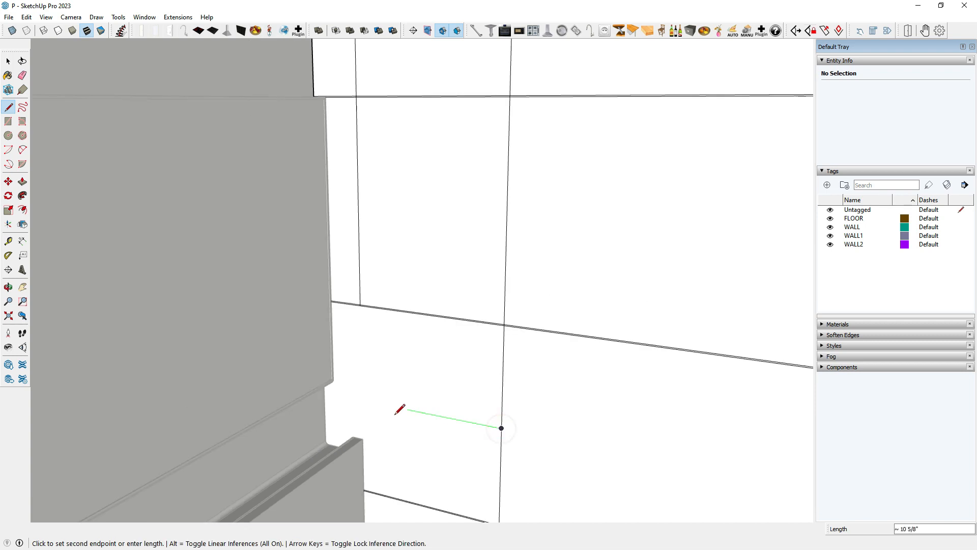
scroll(365, 313, up, 3)
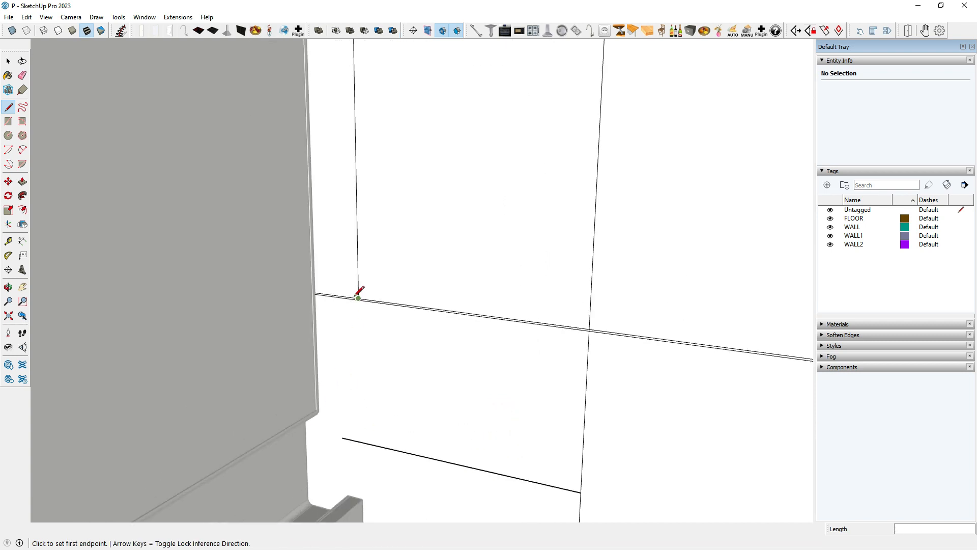
click(359, 298)
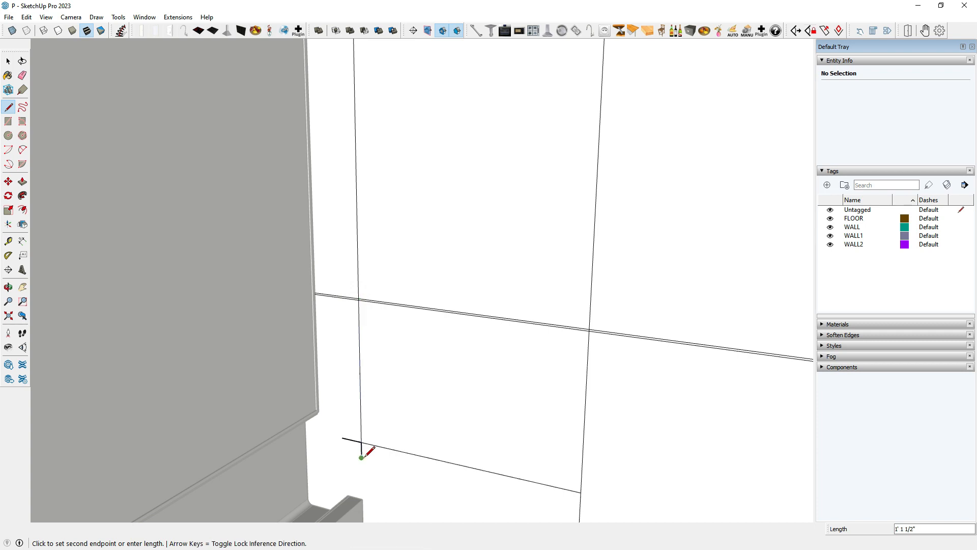
- Erase the overshooting line ends and the tile joints crossing the inside of the niche outline
click(23, 77)
scroll(361, 442, up, 2)
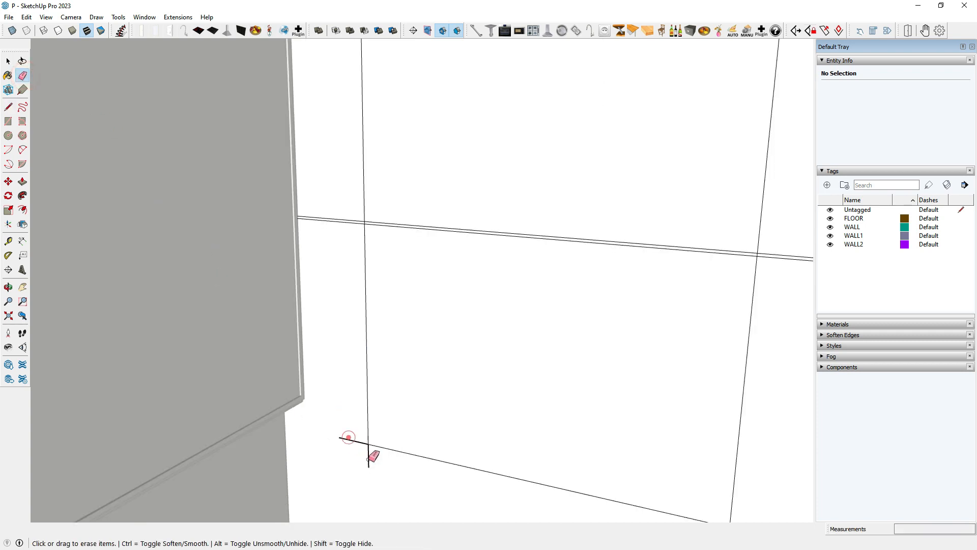
scroll(376, 411, down, 5)
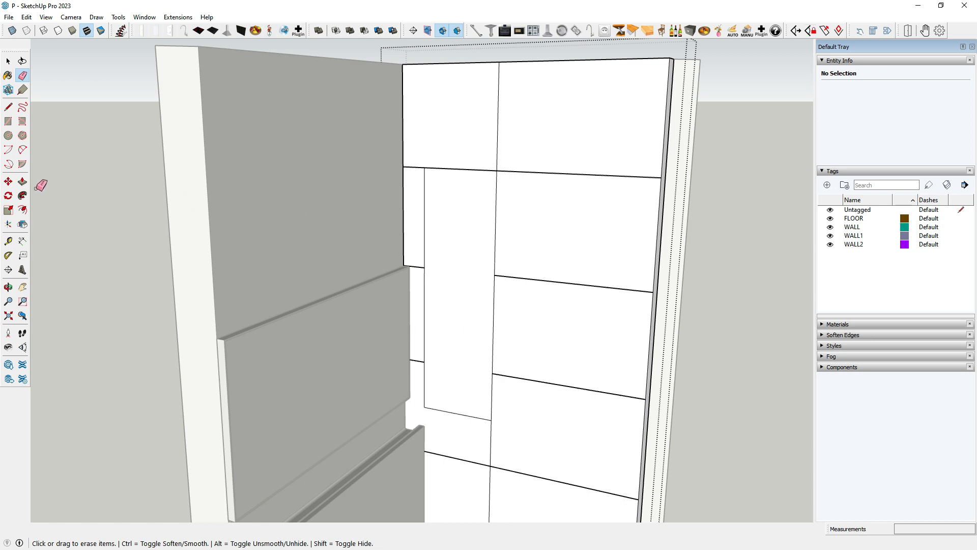
- Push the niche face 5" into the tiled wall and leave the wall's editing mode
key(p)
scroll(479, 365, up, 2)
click(437, 357)
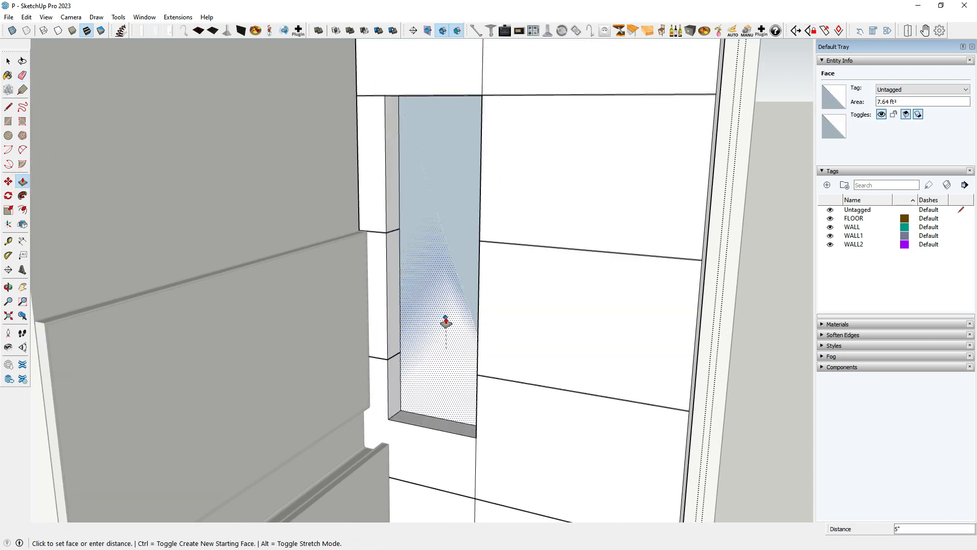
click(446, 321)
key(space)
scroll(443, 356, down, 5)
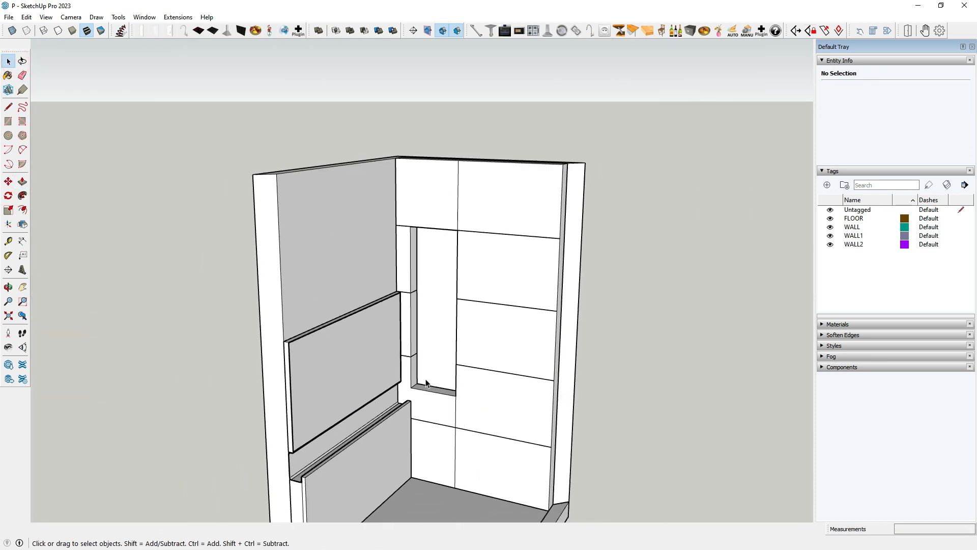
- Examine the recessed niche and its alignment with the wall panel and ledge from several angles
scroll(436, 410, up, 3)
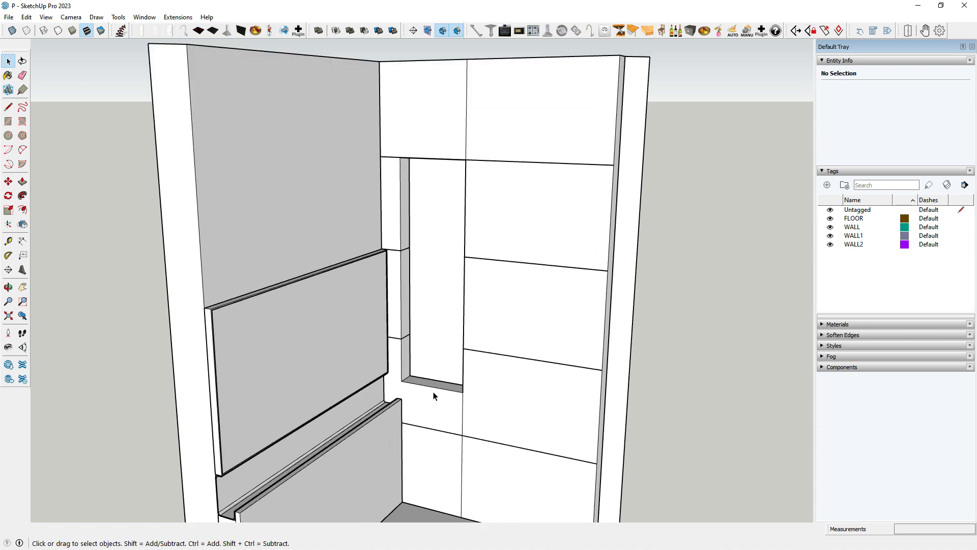
scroll(434, 396, down, 3)
scroll(491, 305, up, 2)
scroll(463, 387, up, 2)
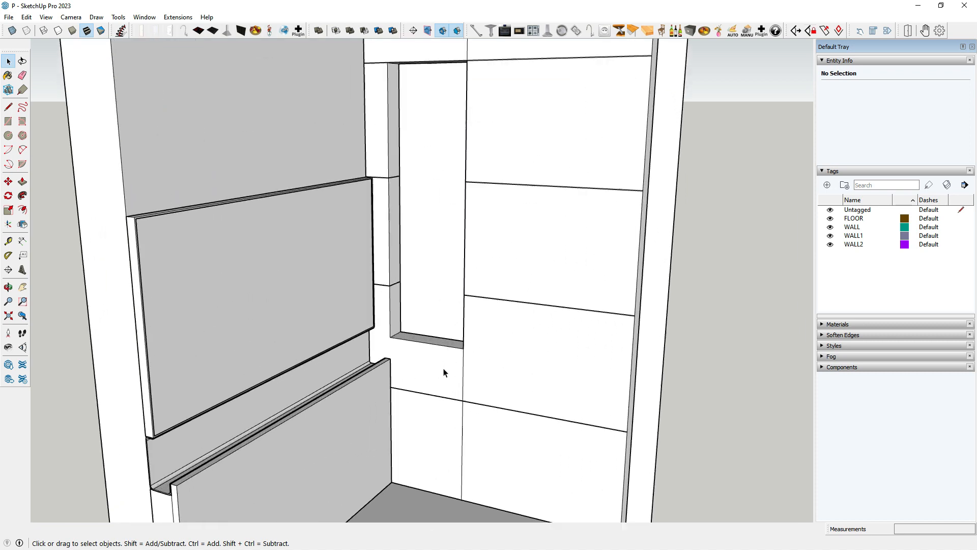
scroll(355, 246, down, 3)
scroll(359, 178, up, 4)
scroll(407, 153, down, 1)
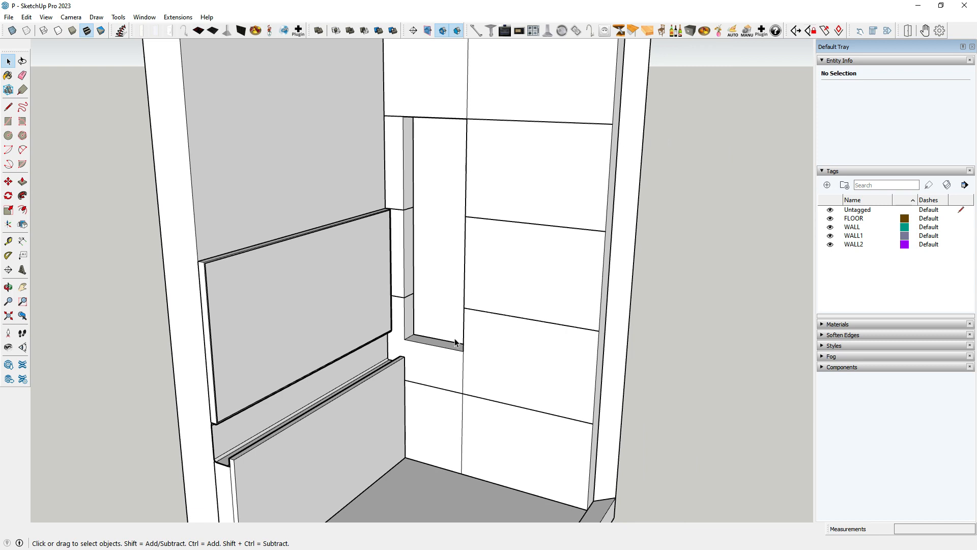
scroll(438, 138, up, 1)
middle_drag(434, 270, 384, 235)
scroll(443, 220, down, 2)
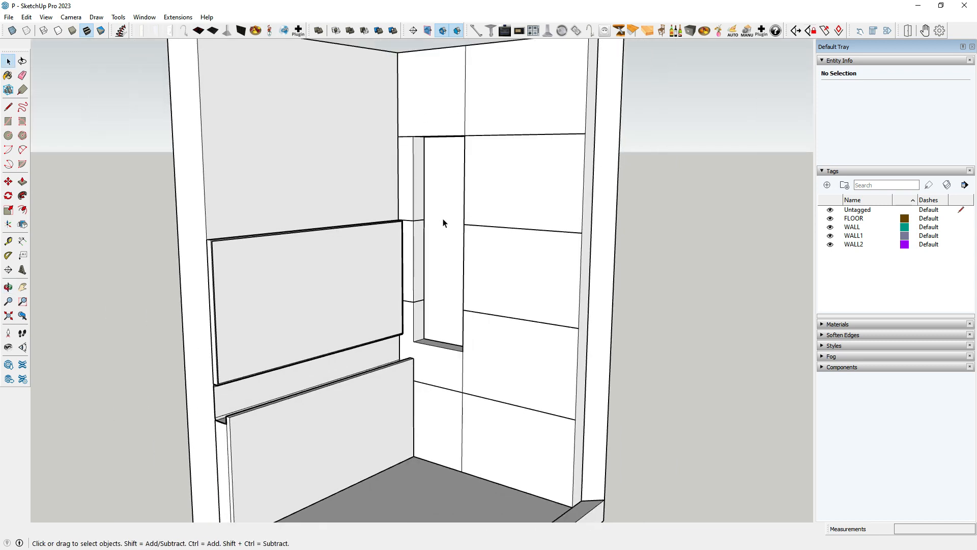
middle_drag(462, 269, 440, 261)
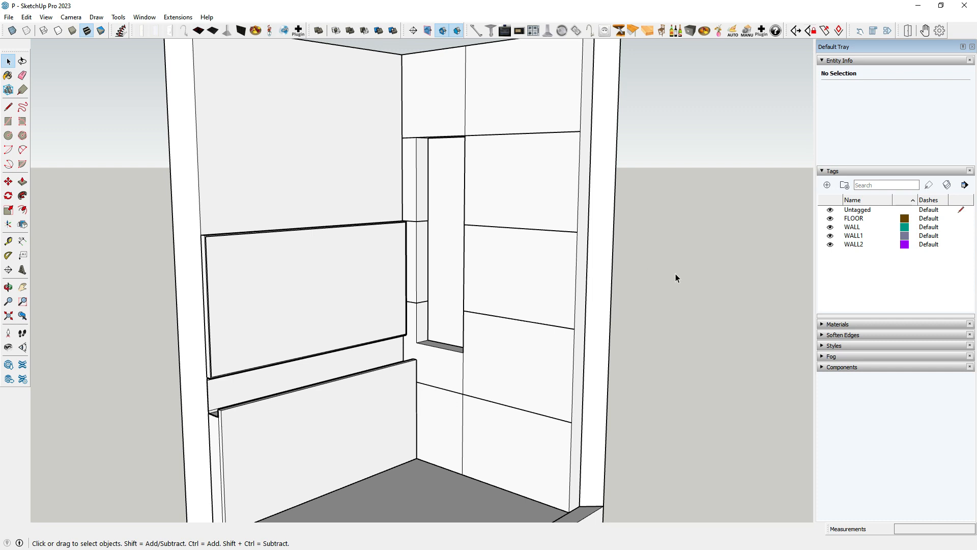
middle_drag(672, 277, 467, 358)
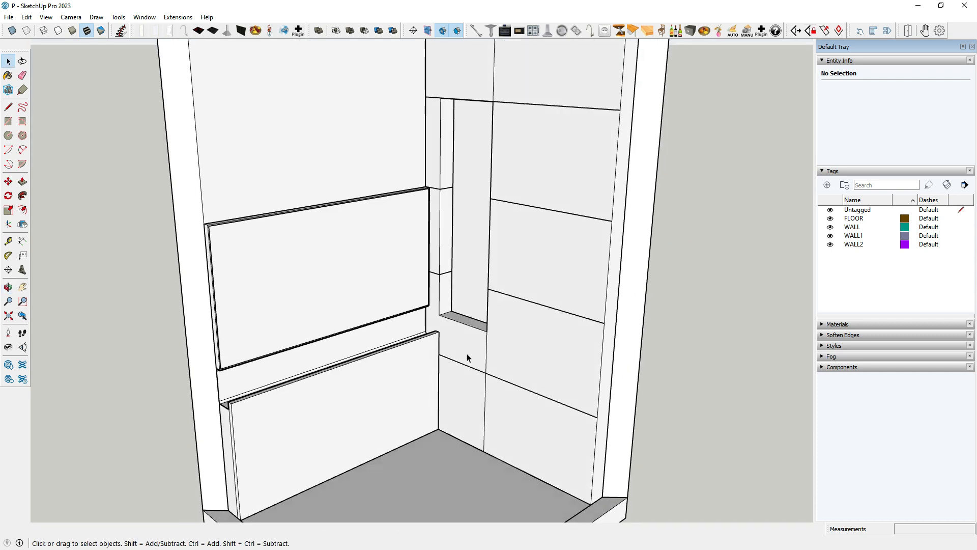
- Raise the niche's bottom face 1' to meet the horizontal tile joint above it
scroll(452, 336, up, 5)
click(22, 182)
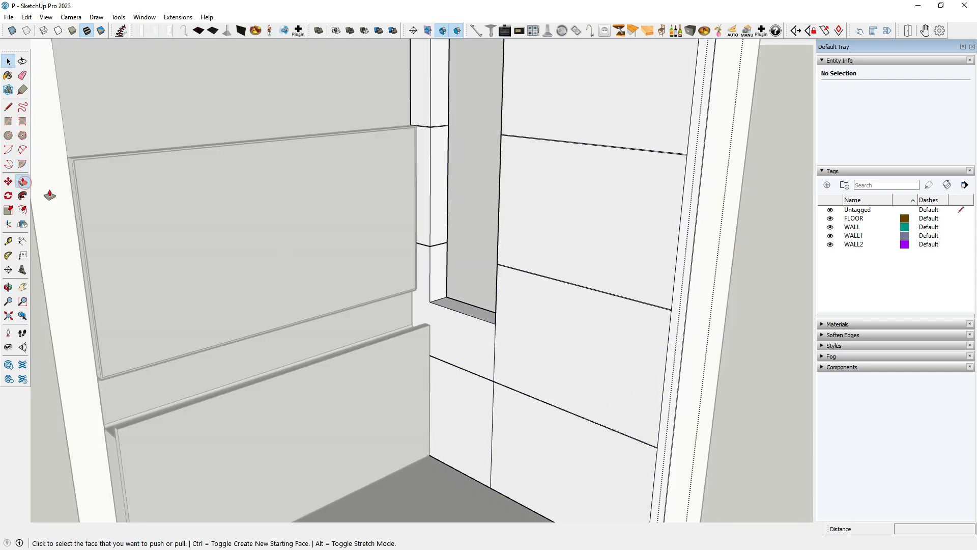
scroll(458, 312, up, 4)
click(448, 312)
scroll(373, 156, up, 3)
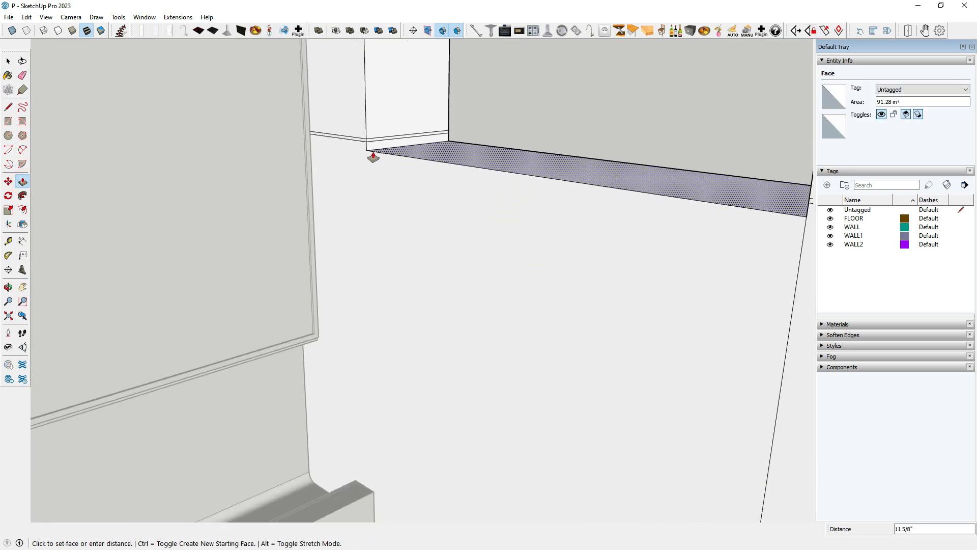
scroll(373, 155, up, 2)
scroll(364, 140, up, 2)
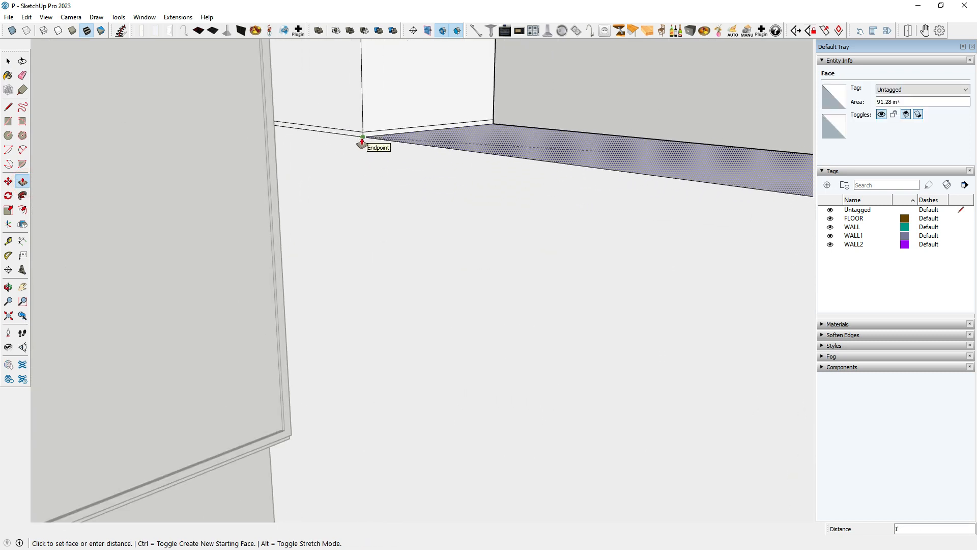
click(363, 137)
- Pull the thin strip face at the niche's lower corner across the niche bottom with Push/Pull
scroll(364, 138, up, 2)
click(371, 134)
scroll(522, 178, down, 2)
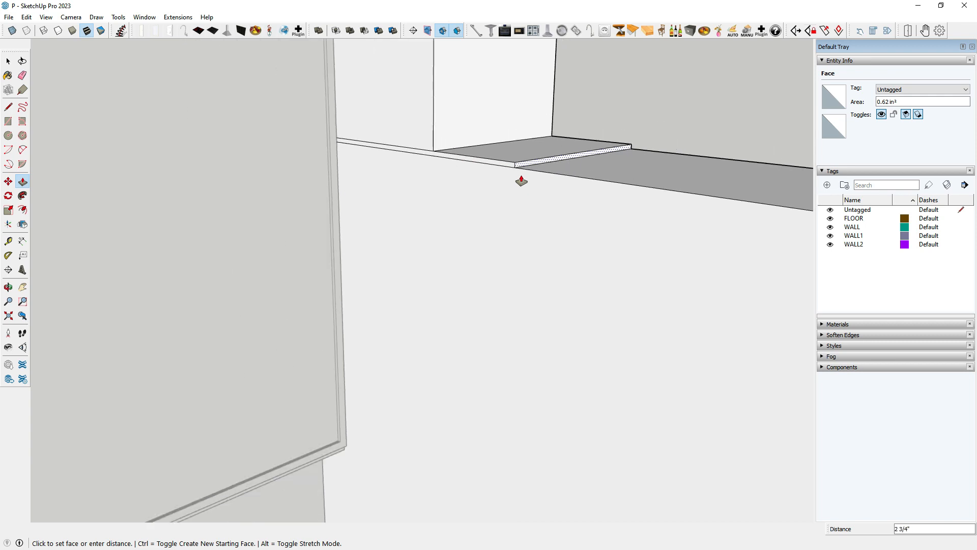
scroll(530, 183, down, 2)
key(space)
scroll(489, 275, down, 4)
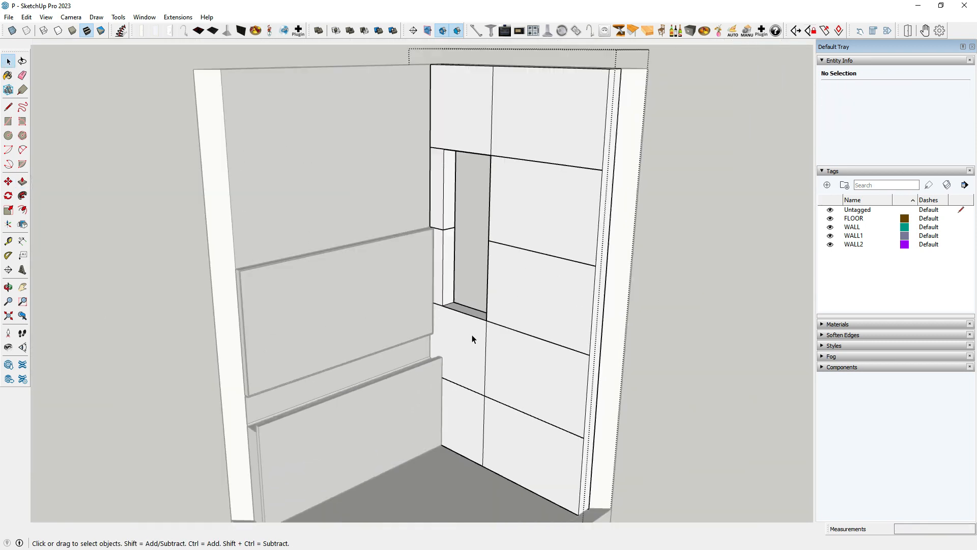
- Leave the tiled wall's editing mode and examine the niche within the whole room
scroll(472, 334, down, 3)
scroll(469, 239, up, 4)
scroll(485, 286, down, 5)
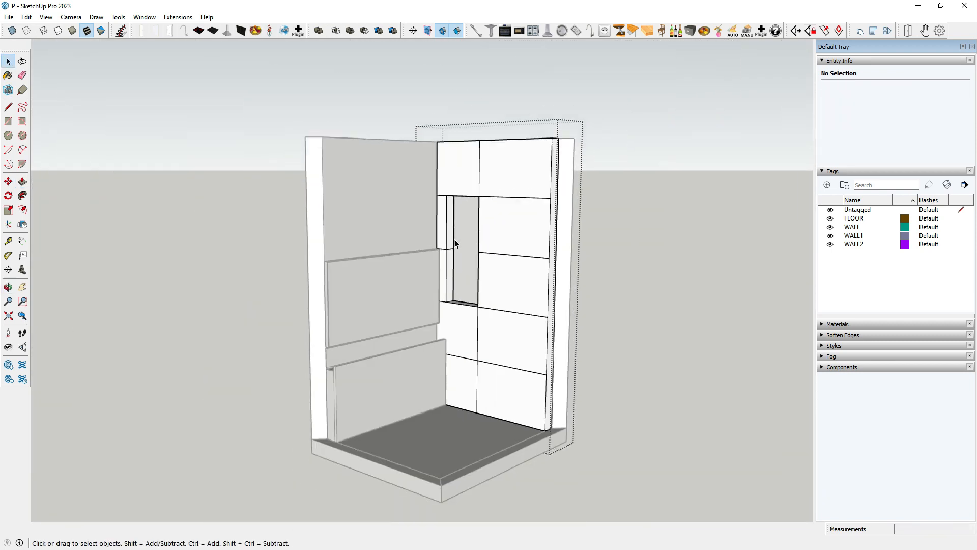
scroll(454, 244, down, 2)
middle_drag(632, 243, 426, 279)
scroll(426, 280, up, 5)
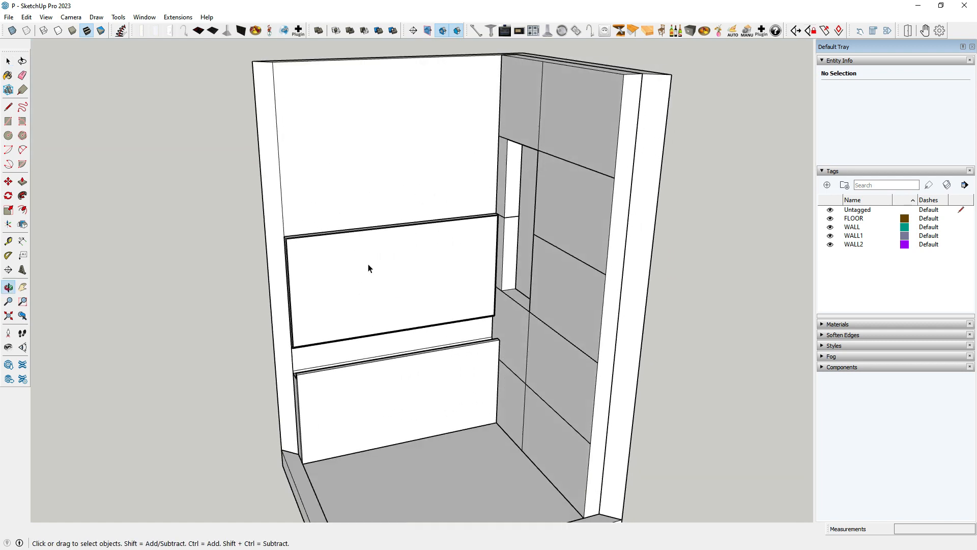
scroll(374, 259, down, 2)
scroll(380, 253, up, 3)
- Examine the wall panel, the ledge and the hook-shaped profile of the channel between them
click(376, 248)
scroll(392, 267, down, 2)
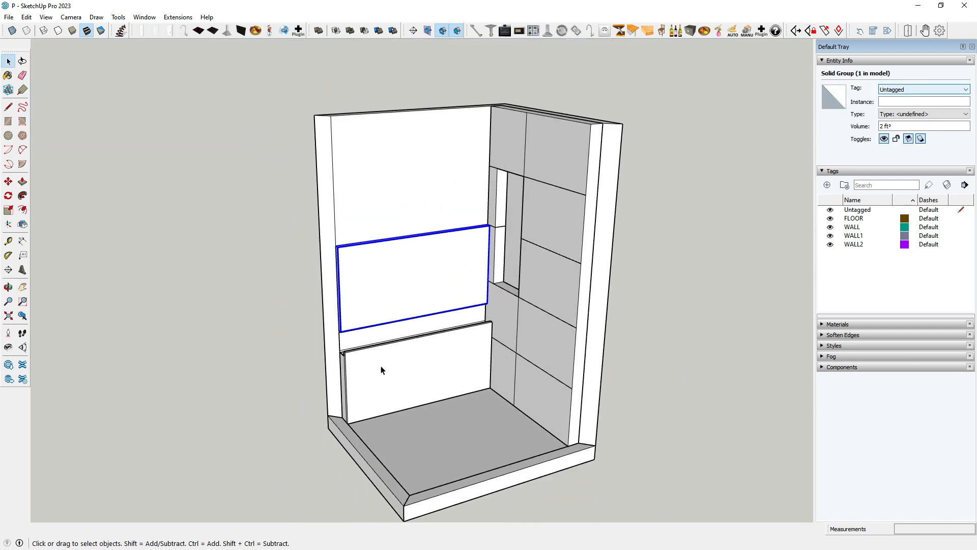
click(382, 369)
scroll(382, 367, up, 6)
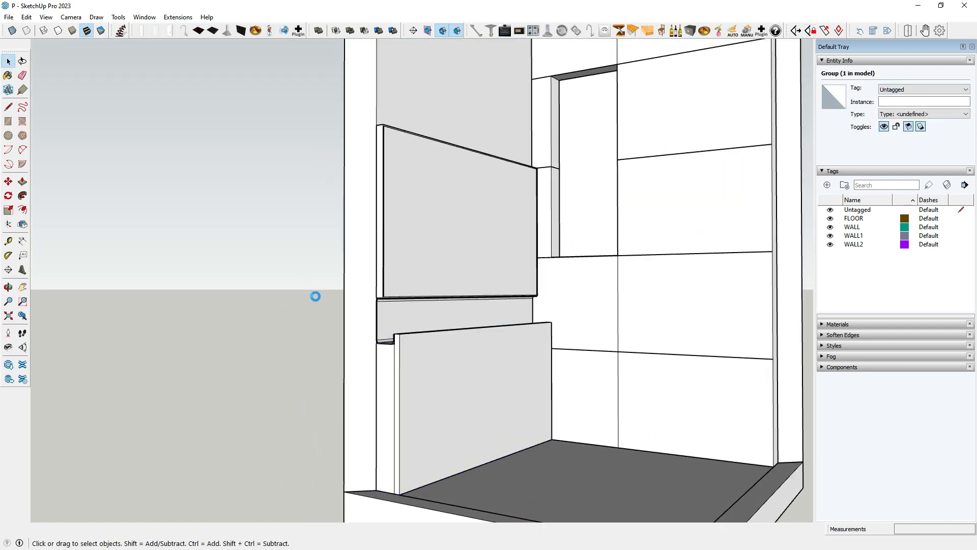
click(315, 296)
scroll(409, 313, up, 6)
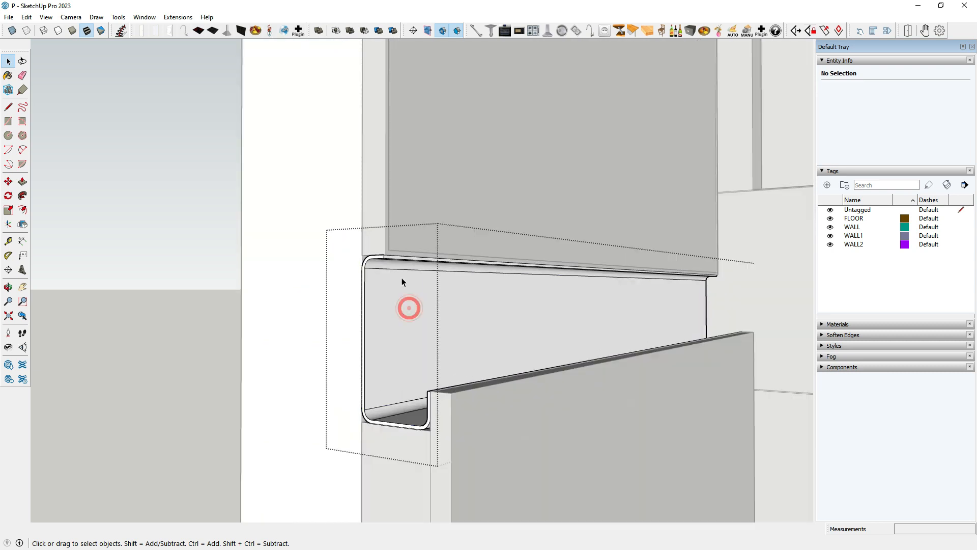
scroll(401, 278, down, 10)
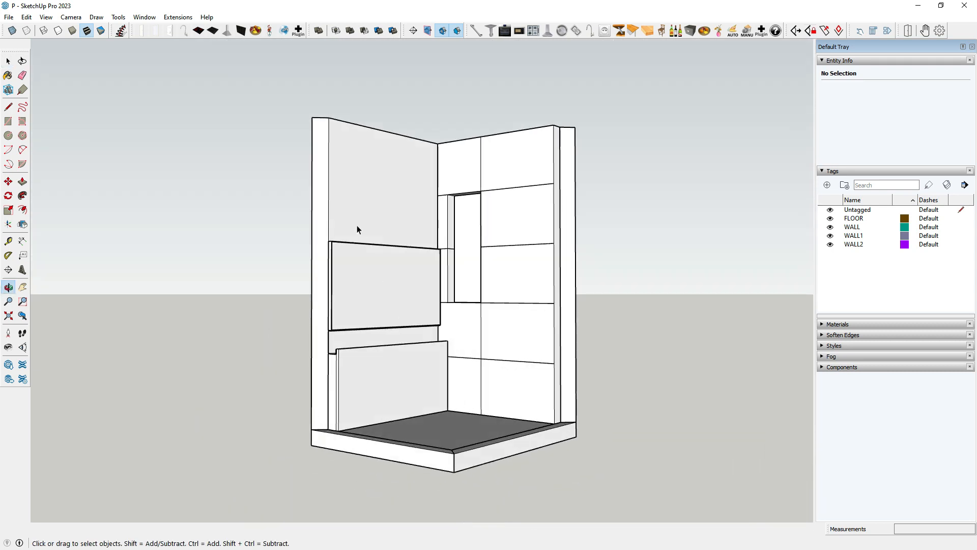
- Open the wall panel and draw a lengthwise line along the middle of its top face
scroll(358, 225, up, 4)
middle_drag(359, 225, 310, 366)
scroll(434, 308, down, 5)
scroll(345, 274, up, 4)
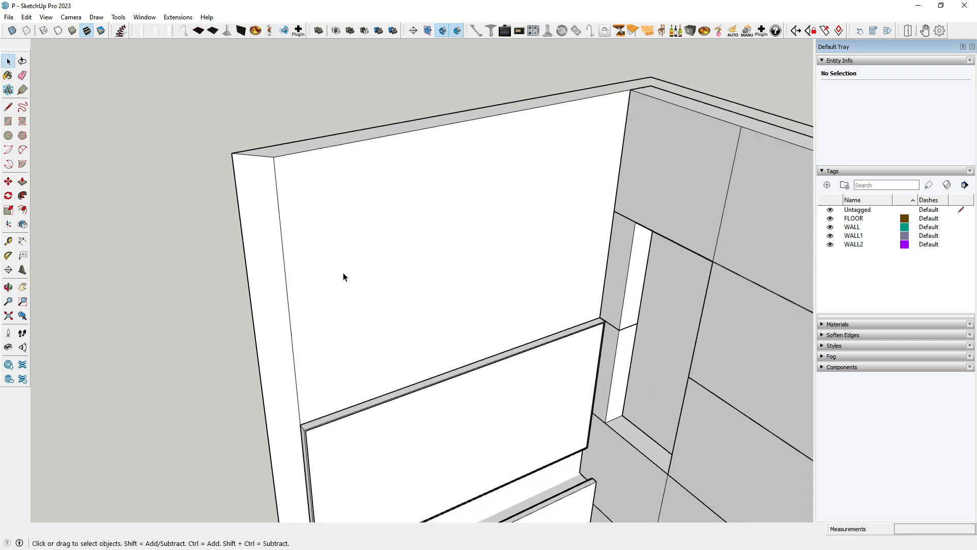
scroll(352, 272, down, 5)
scroll(312, 376, up, 7)
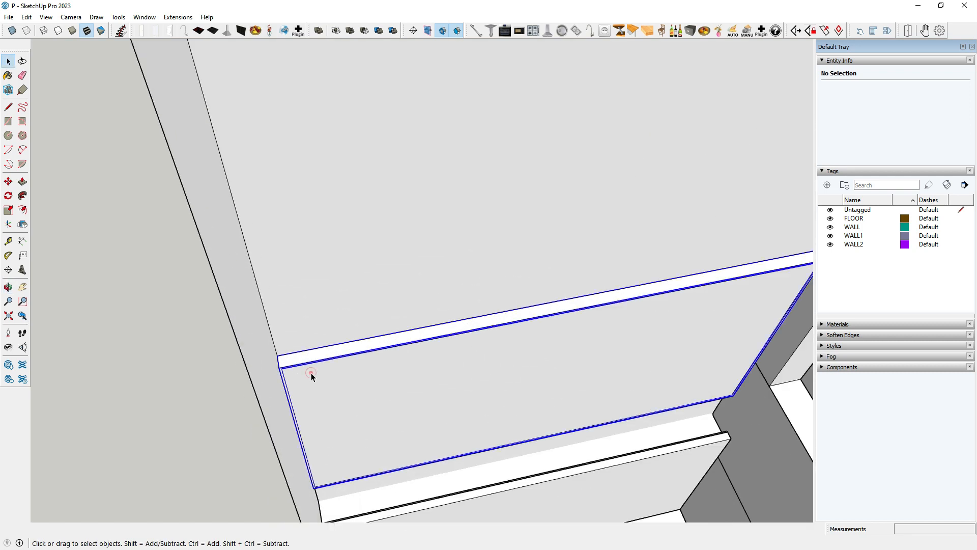
double_click(310, 373)
click(10, 107)
scroll(312, 401, up, 1)
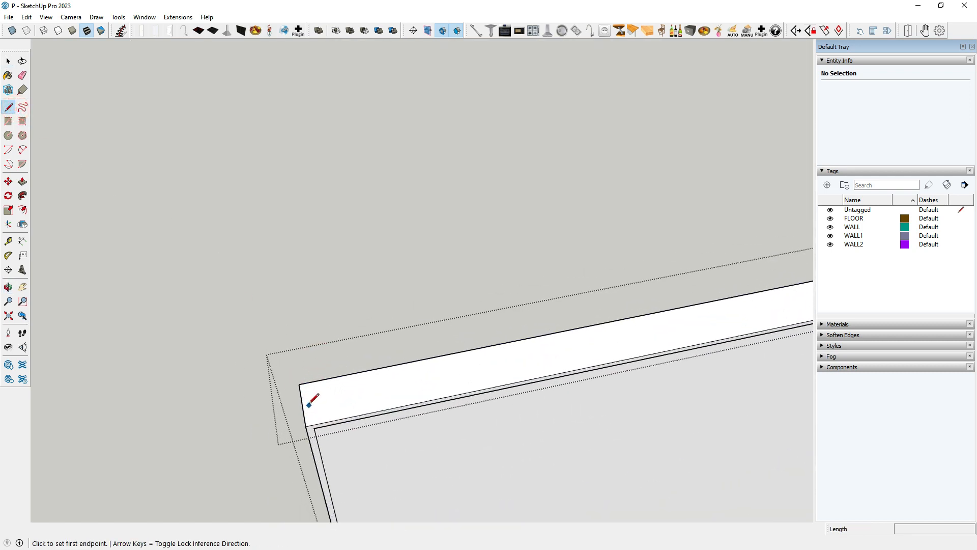
click(302, 404)
scroll(214, 399, down, 4)
scroll(545, 344, up, 4)
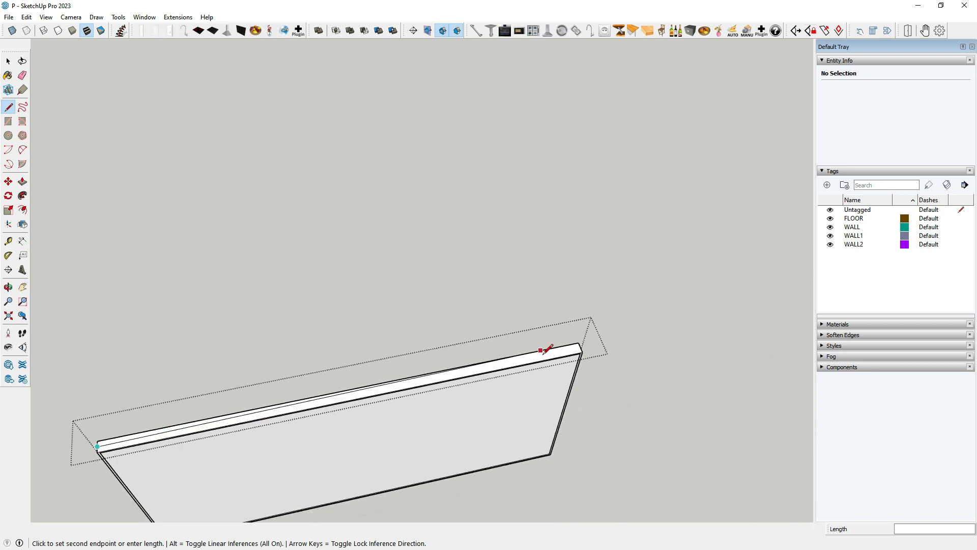
click(580, 341)
- Draw a second lengthwise line on the panel's top face, midway between the centre line and the back edge
scroll(672, 312, down, 3)
scroll(312, 367, up, 5)
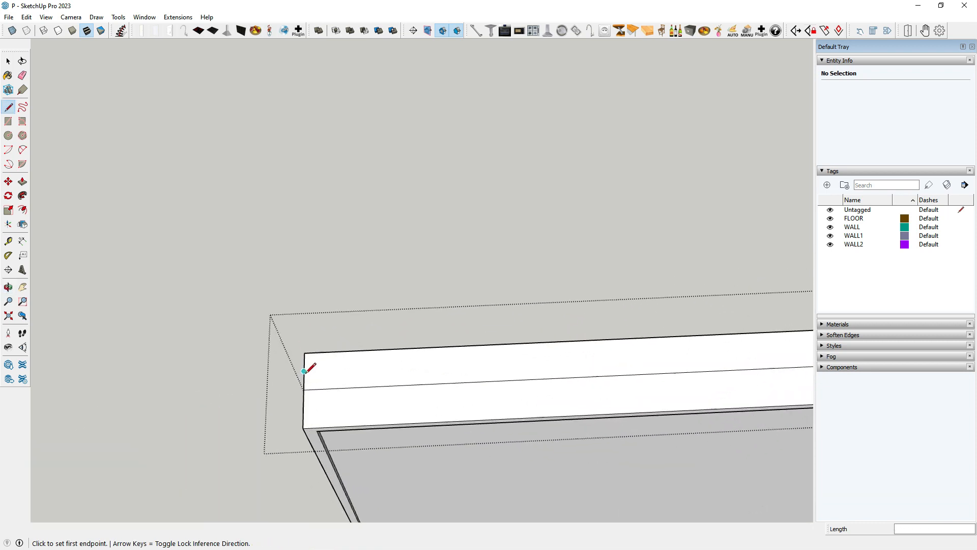
click(303, 370)
scroll(203, 365, down, 1)
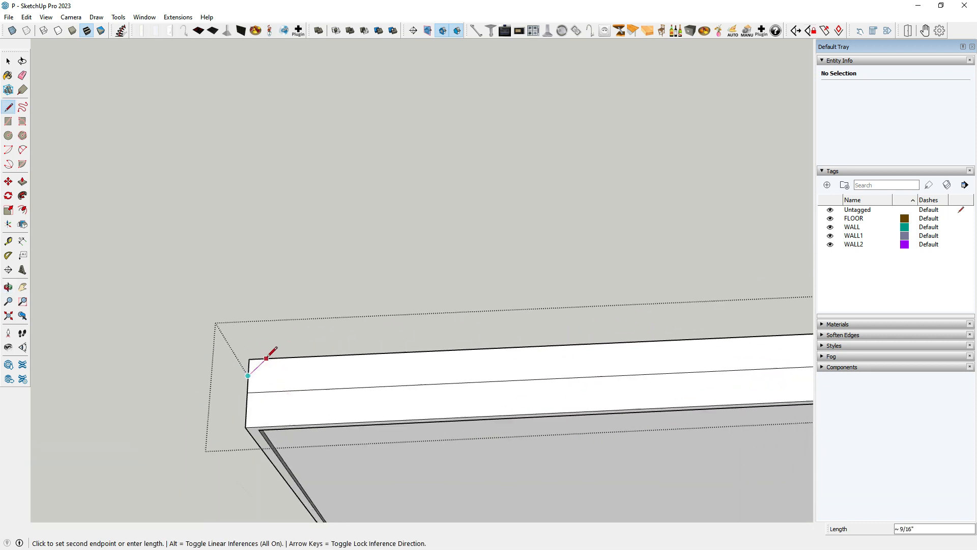
scroll(191, 367, down, 4)
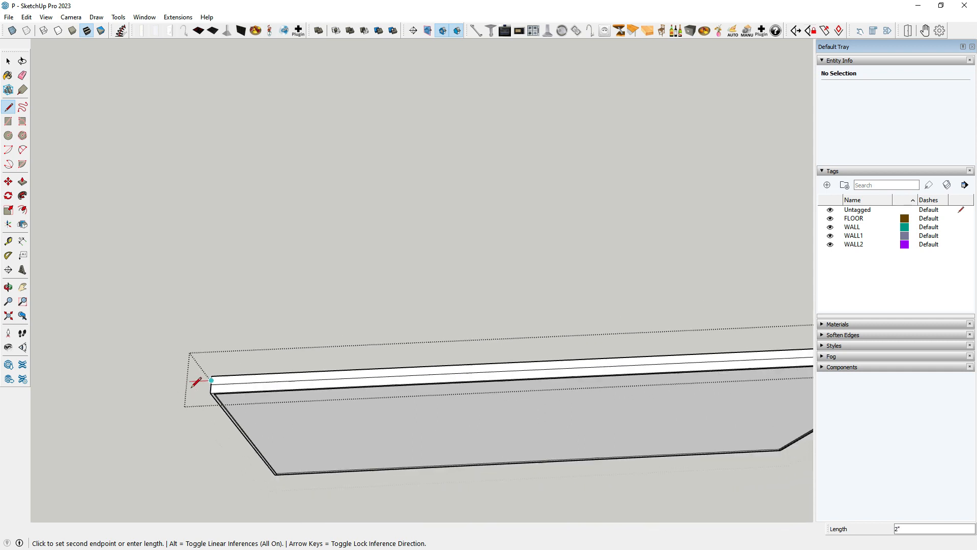
click(702, 360)
scroll(101, 387, up, 4)
- Divide the back edge of the wall panel's top face into 66 equal segments
click(13, 60)
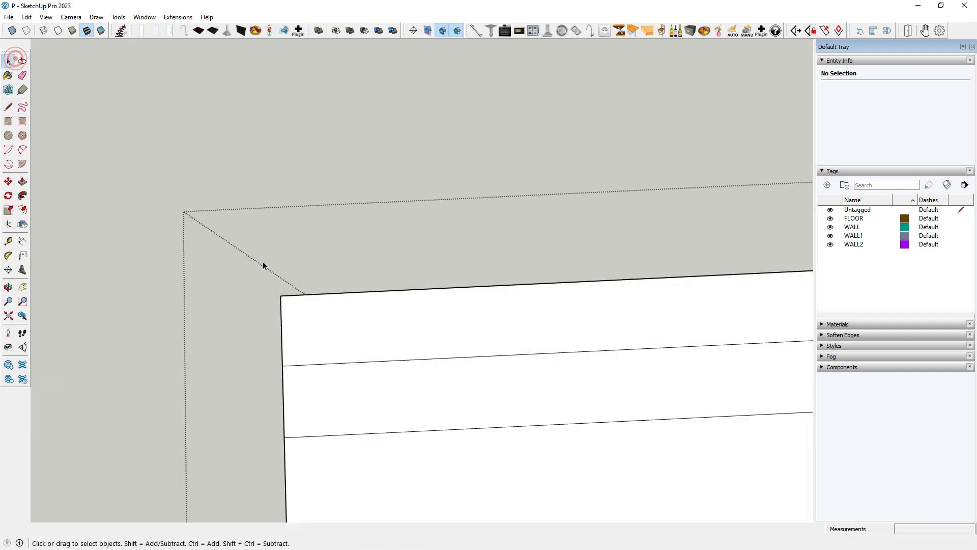
right_click(301, 299)
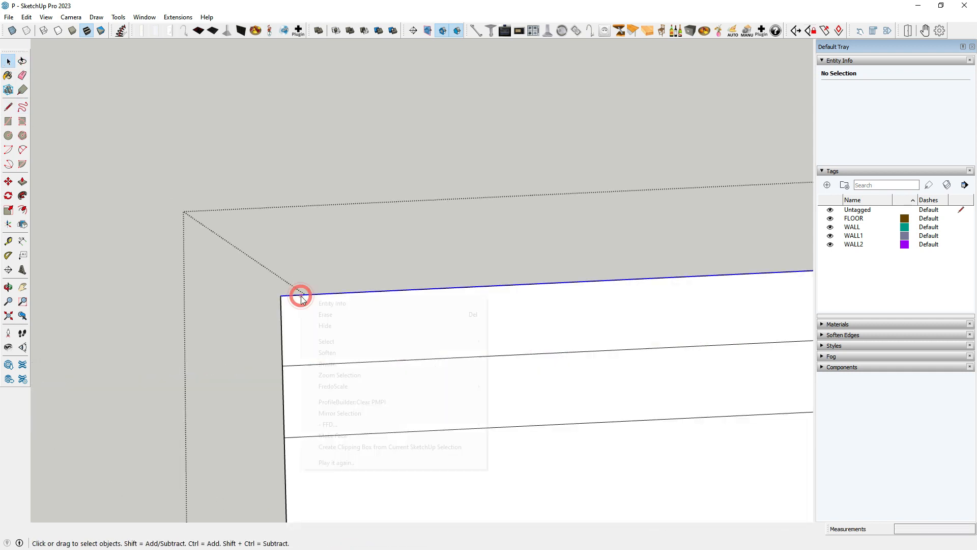
click(327, 364)
scroll(427, 318, up, 1)
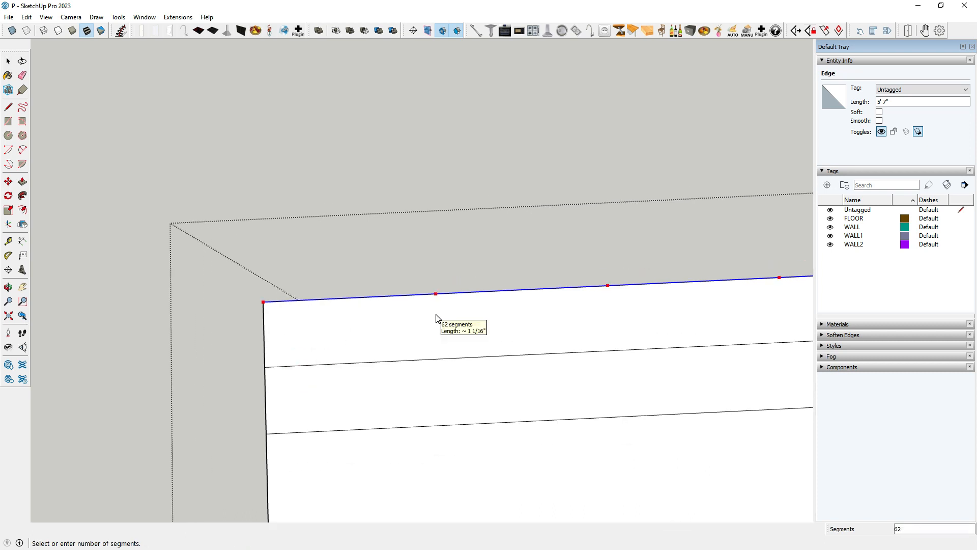
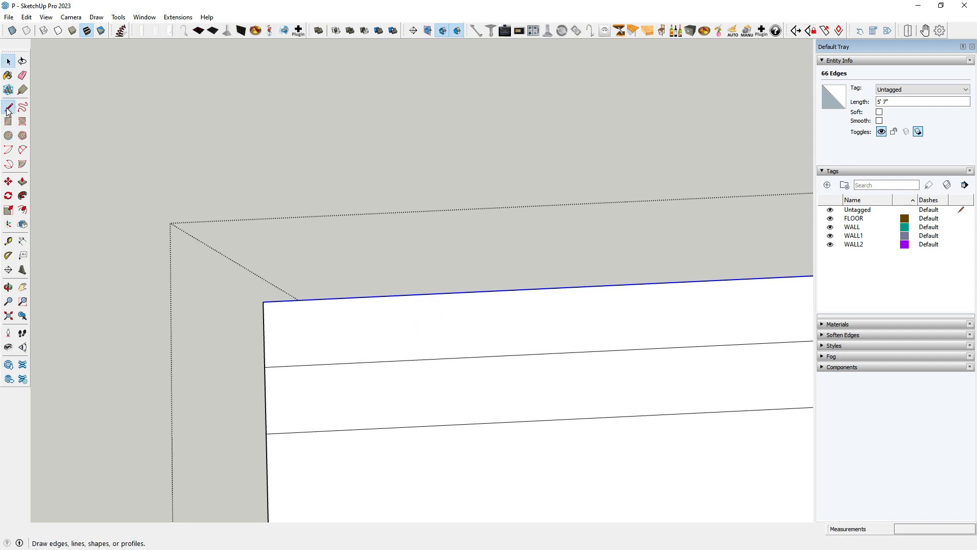
- Draw a short crosswise line from the first division point on the back edge to the nearest lengthwise line
scroll(374, 285, down, 2)
click(391, 288)
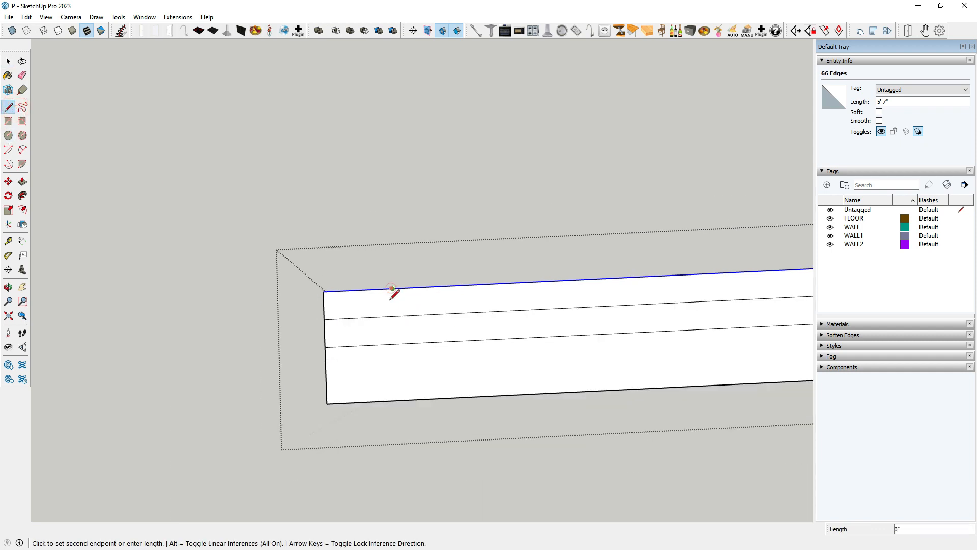
click(393, 316)
middle_drag(369, 300, 316, 288)
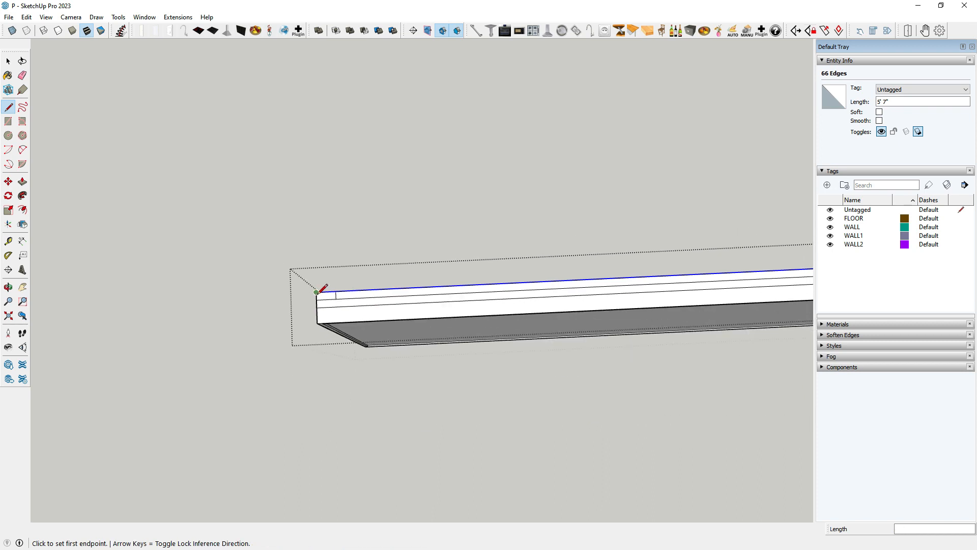
- Leave and reopen the wall panel, and examine the small rectangle at the end of its top face
key(space)
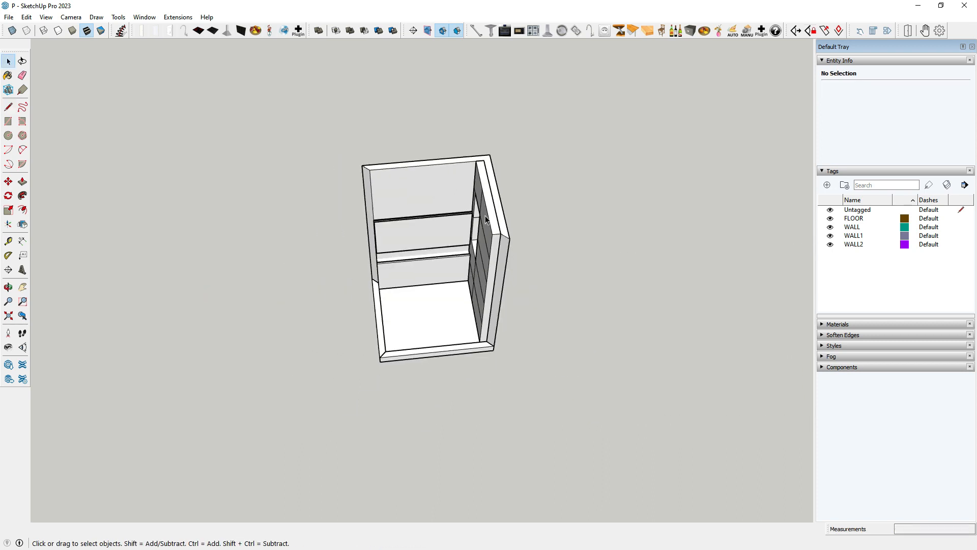
scroll(394, 236, up, 6)
double_click(394, 235)
scroll(394, 235, up, 1)
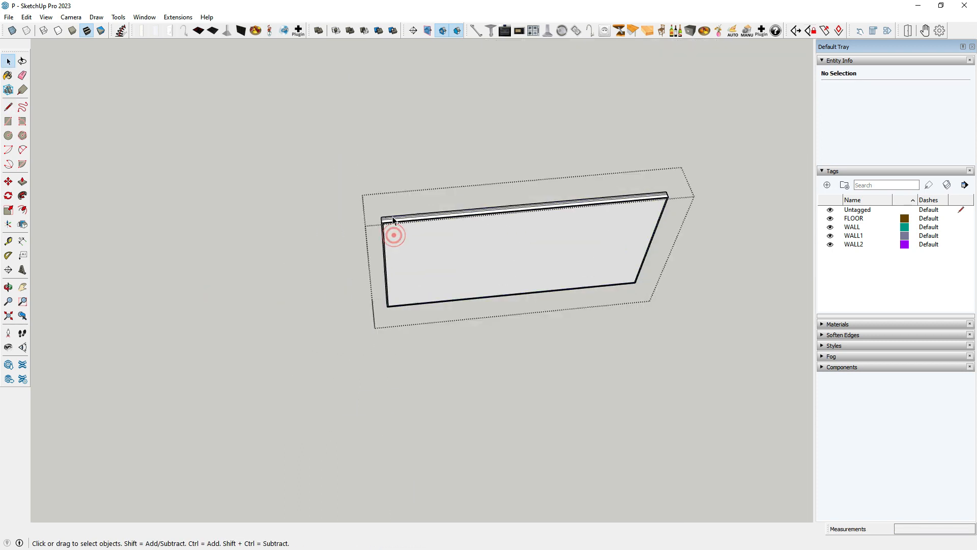
scroll(393, 224, up, 5)
scroll(359, 240, down, 2)
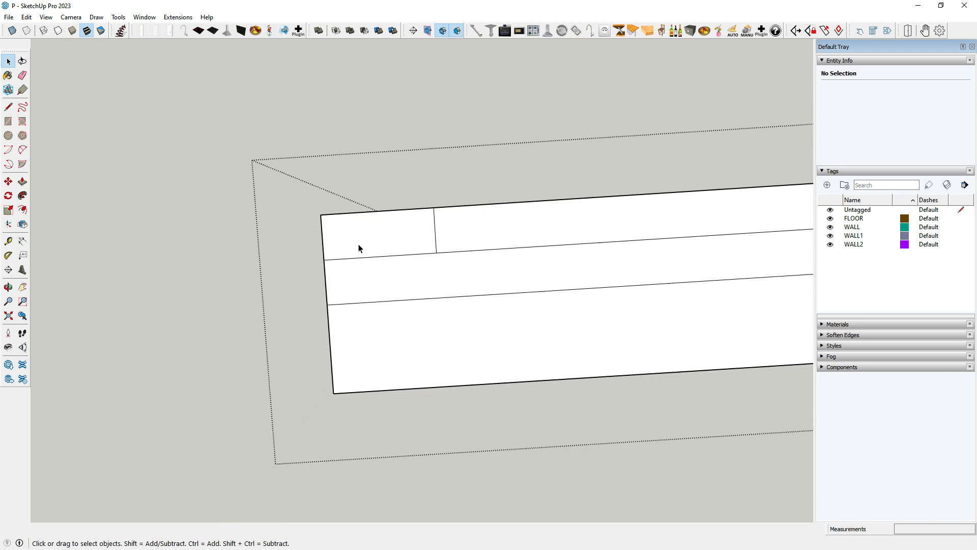
scroll(382, 221, up, 3)
scroll(386, 259, down, 1)
scroll(386, 257, down, 1)
middle_drag(385, 257, 377, 215)
scroll(378, 216, down, 6)
scroll(380, 217, up, 5)
scroll(380, 232, up, 1)
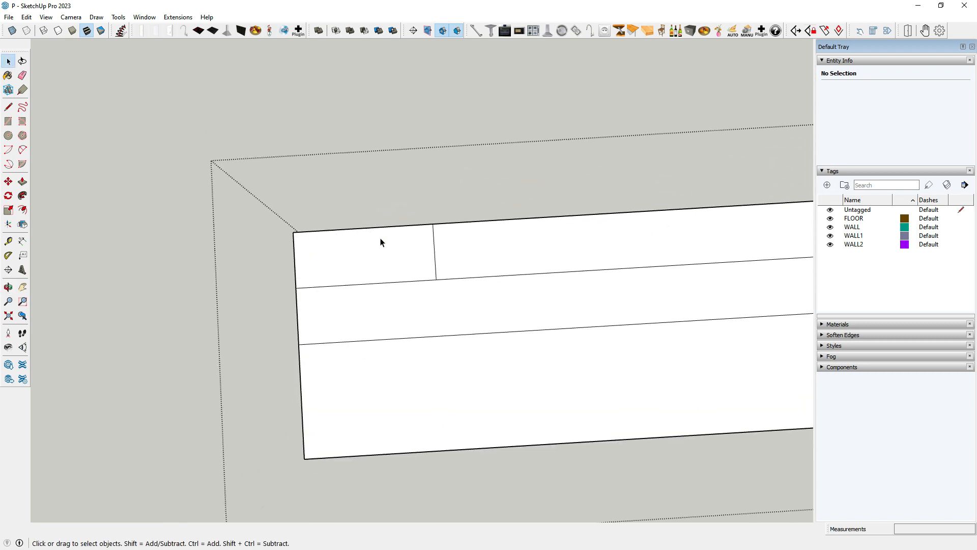
click(8, 62)
scroll(358, 258, up, 2)
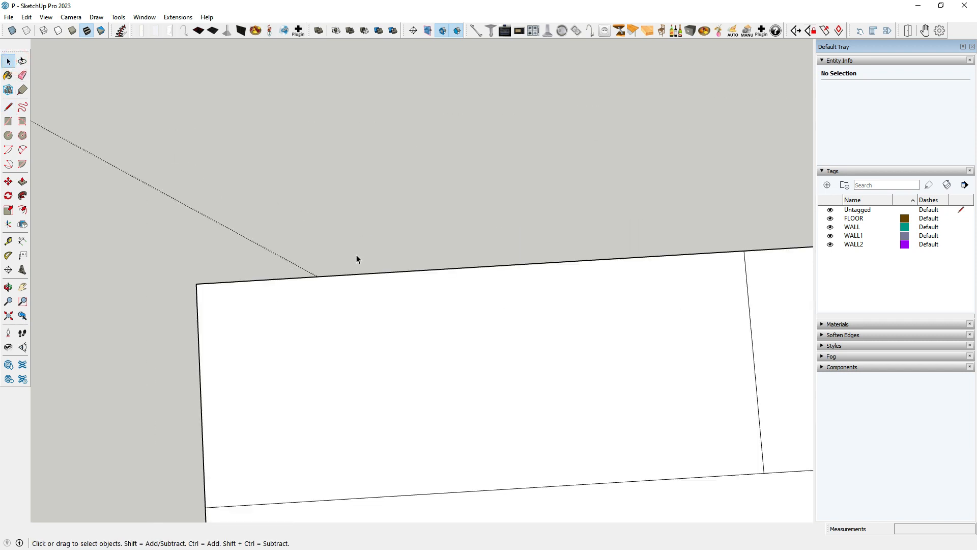
scroll(358, 282, down, 4)
click(346, 275)
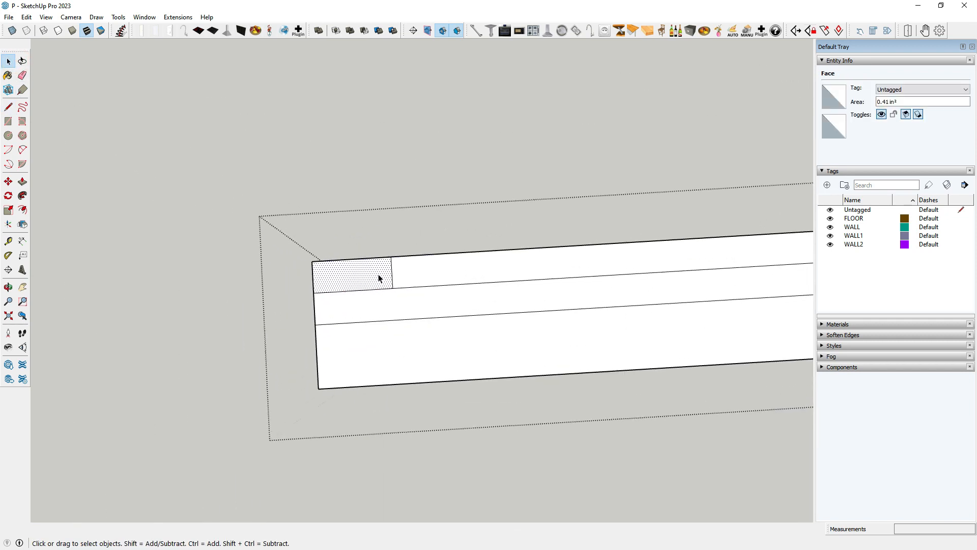
- Draw a second crosswise line across the back strip and a lengthwise line midway between the back edge and the nearest lengthwise line
scroll(382, 275, up, 2)
scroll(451, 273, up, 3)
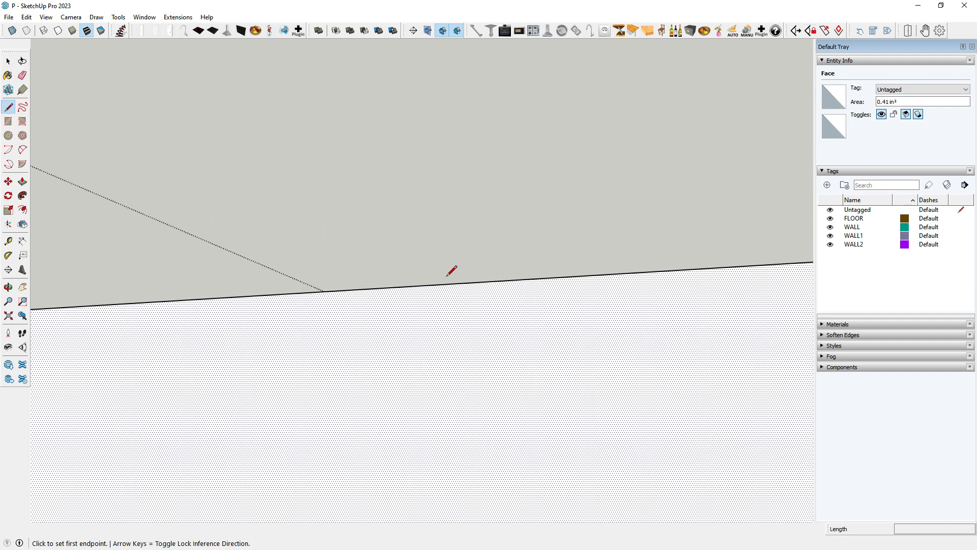
scroll(326, 226, down, 5)
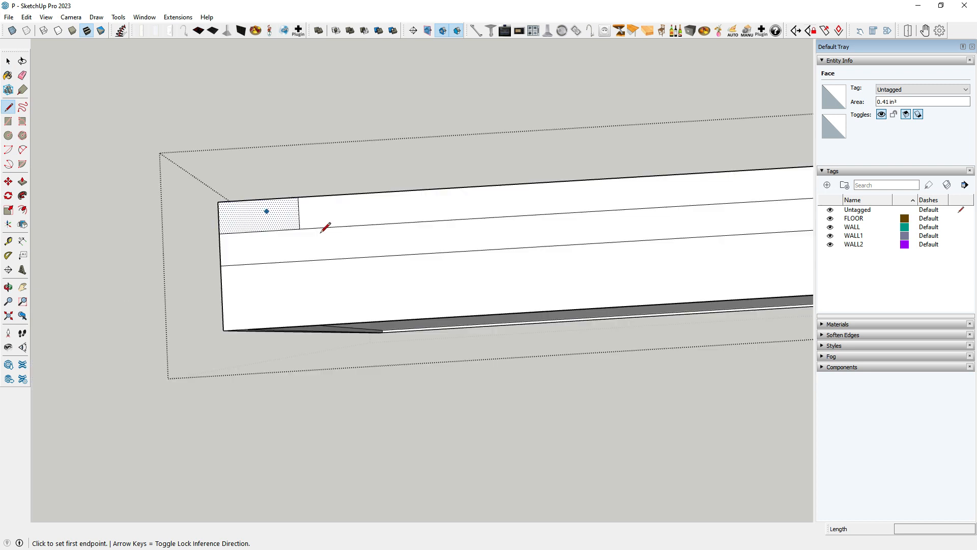
click(377, 193)
click(377, 223)
scroll(379, 219, down, 2)
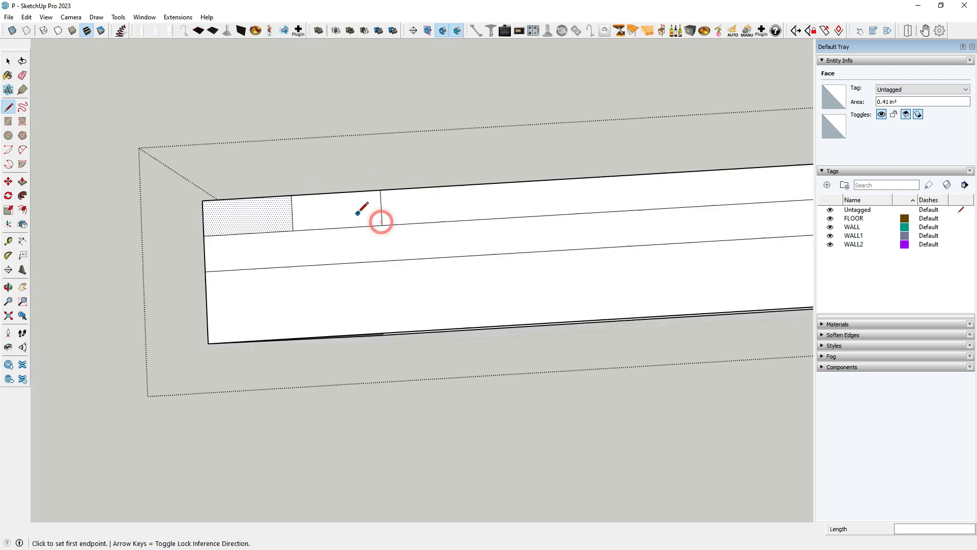
click(385, 207)
scroll(305, 214, down, 2)
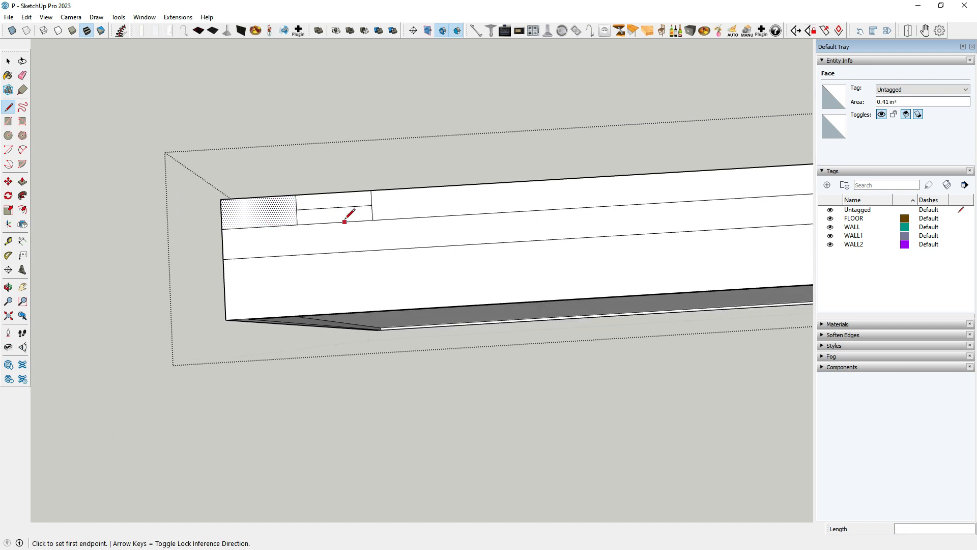
- Erase the short division lines from the back strip of the panel's top face
scroll(346, 215, up, 1)
click(22, 77)
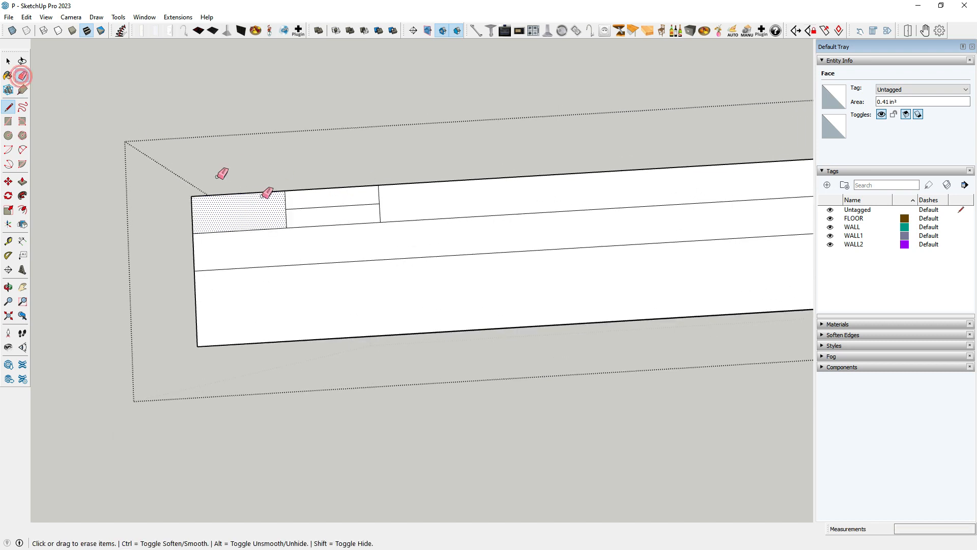
scroll(326, 213, up, 1)
drag(301, 208, 353, 209)
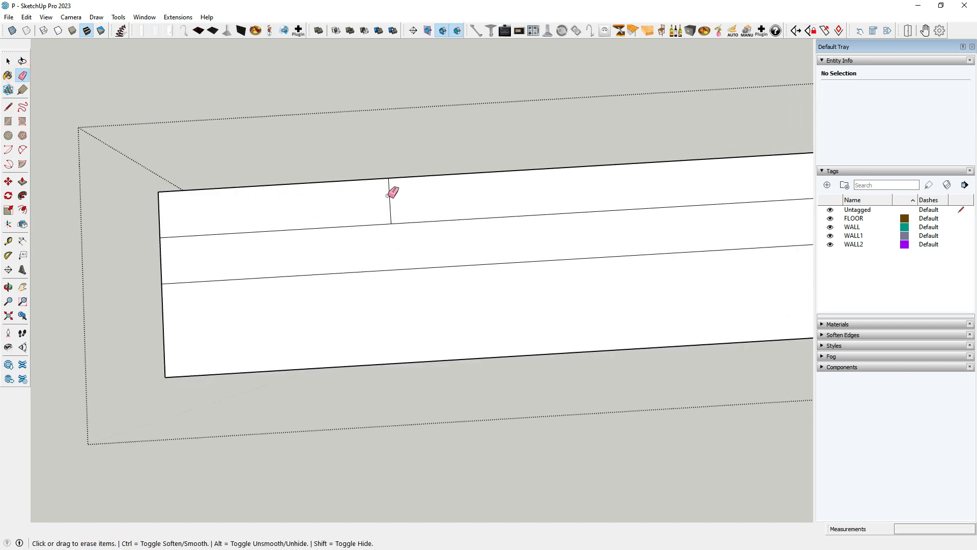
- Extrude the back strip of the panel's top face 3' 11 3/4" up to the top of the wall
click(23, 182)
click(242, 216)
scroll(237, 115, down, 3)
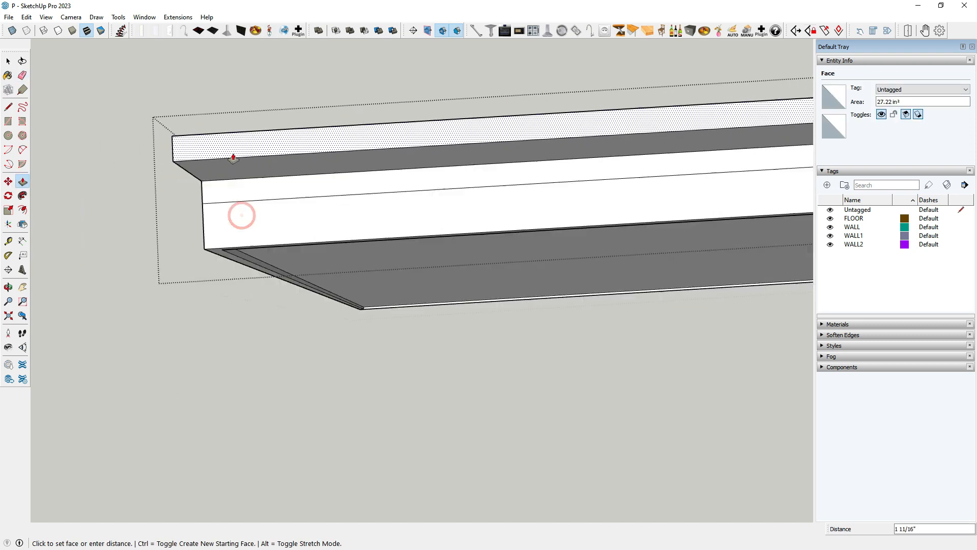
middle_drag(265, 306, 277, 220)
scroll(280, 239, down, 2)
middle_drag(285, 262, 333, 114)
scroll(333, 115, up, 2)
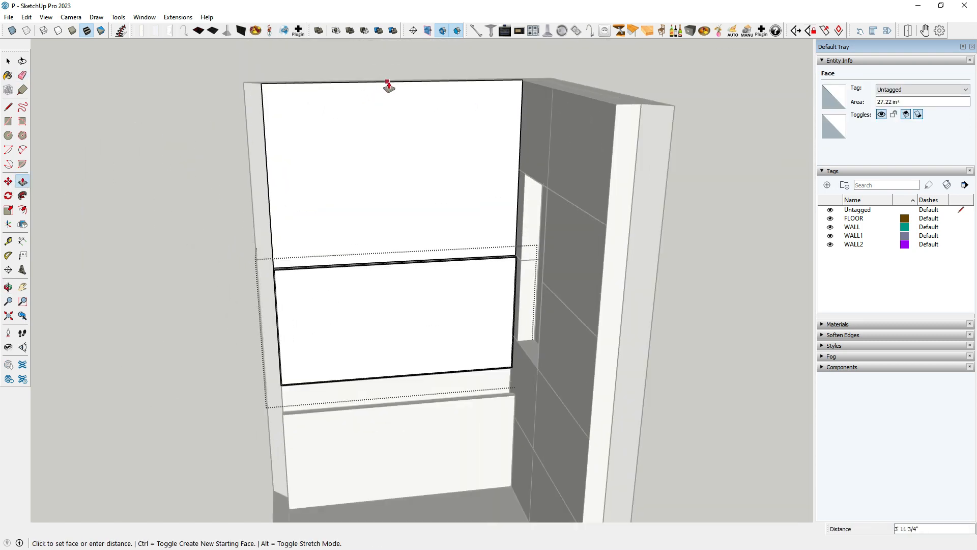
click(537, 84)
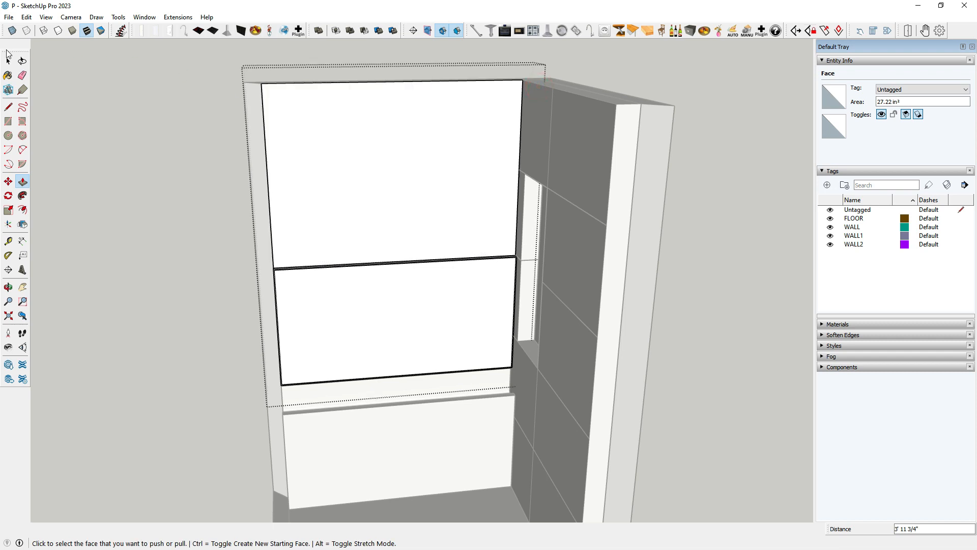
- Create 1001bit vertical louvres on the upper panel's front face with depth .25, thickness 1, spacing 1.5 and angle 0
click(8, 61)
click(314, 144)
scroll(385, 171, down, 1)
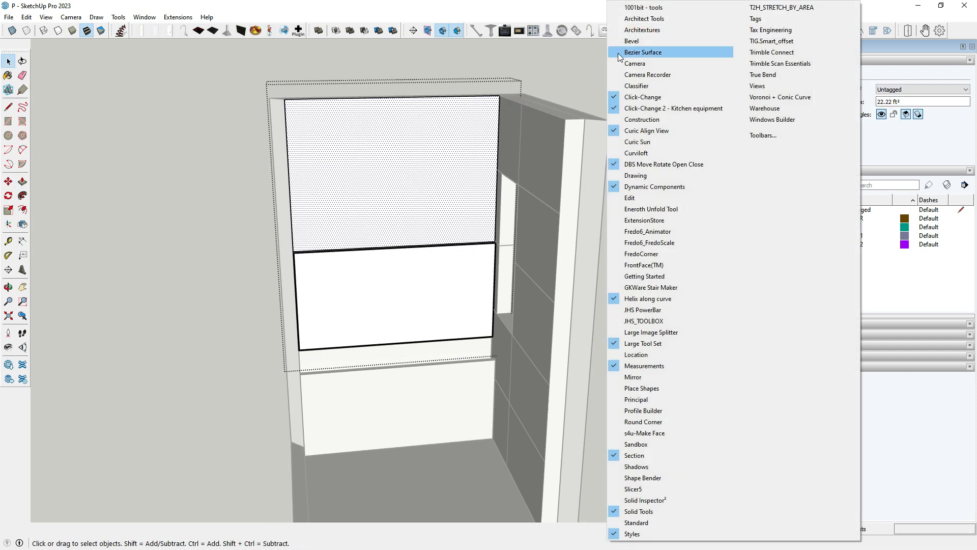
right_click(607, 32)
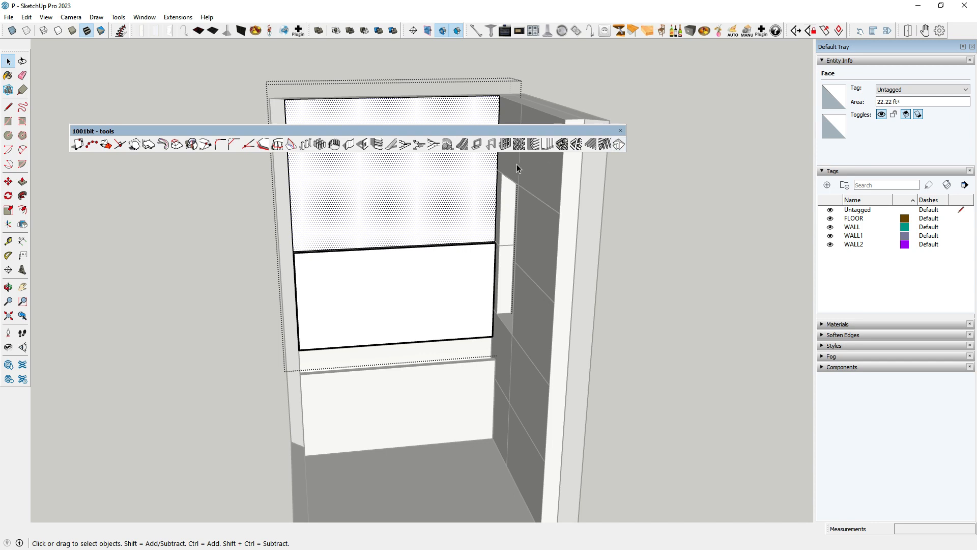
click(557, 143)
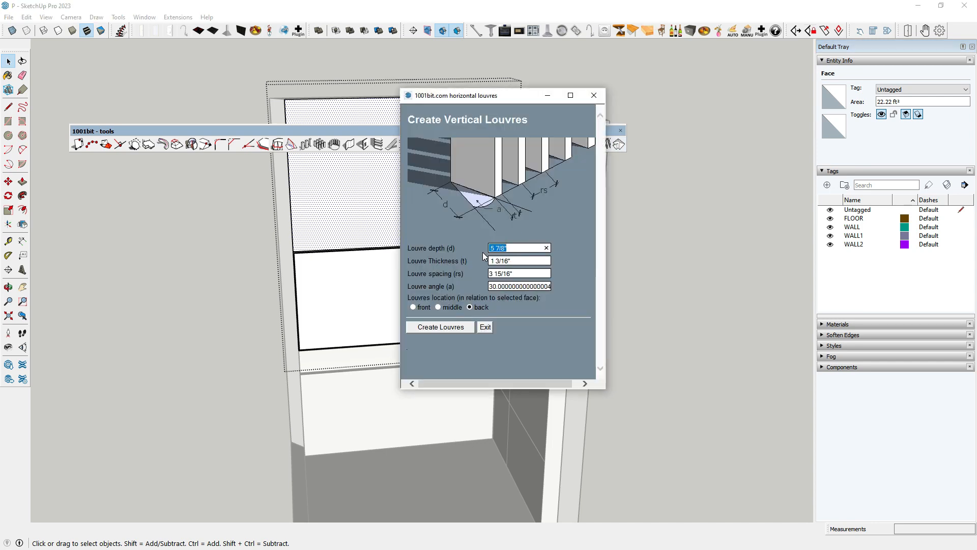
text(.25)
text(0)
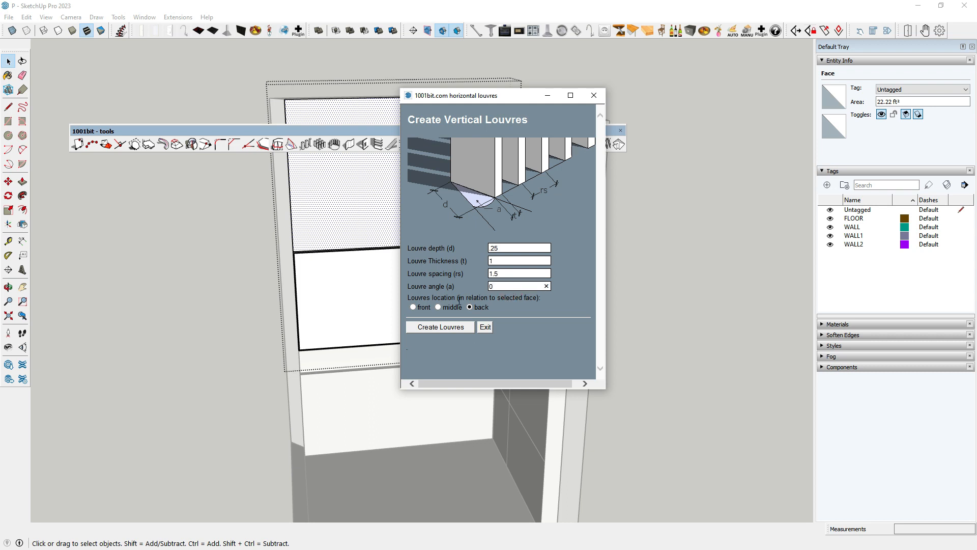
click(422, 326)
scroll(559, 126, up, 3)
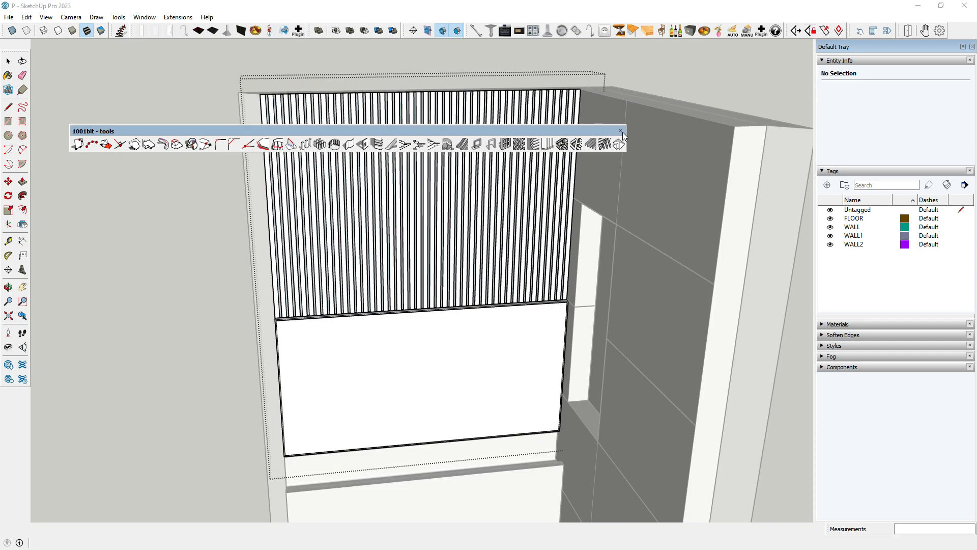
click(622, 133)
- Retrace the edge at the top of the louvred section to restore the face behind the louvres, and leave the panel's editing mode
scroll(319, 201, up, 8)
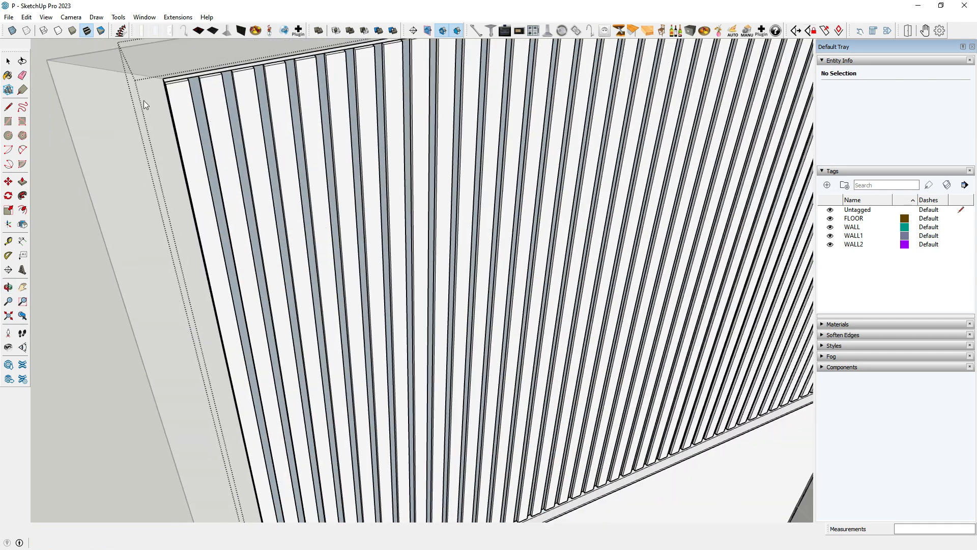
click(8, 61)
scroll(190, 64, up, 5)
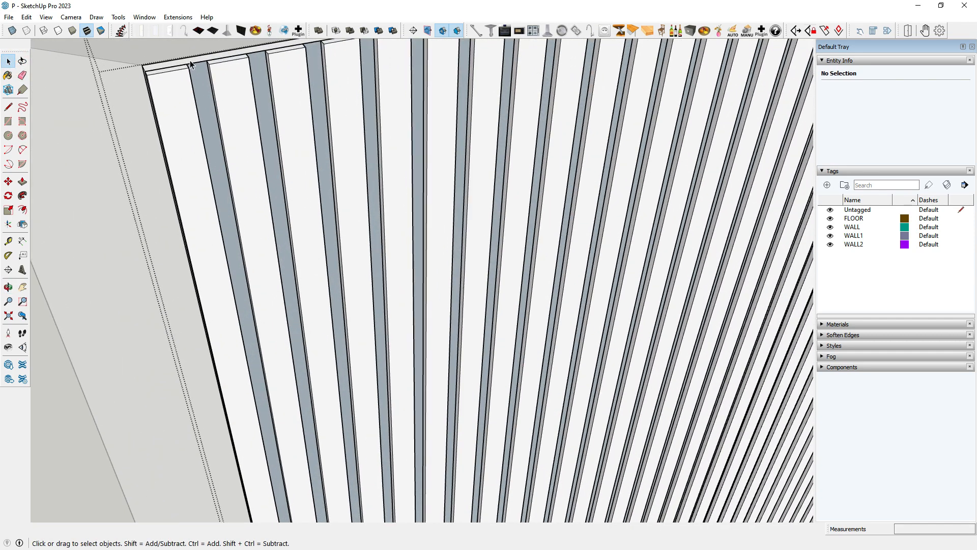
click(190, 65)
click(8, 107)
click(14, 60)
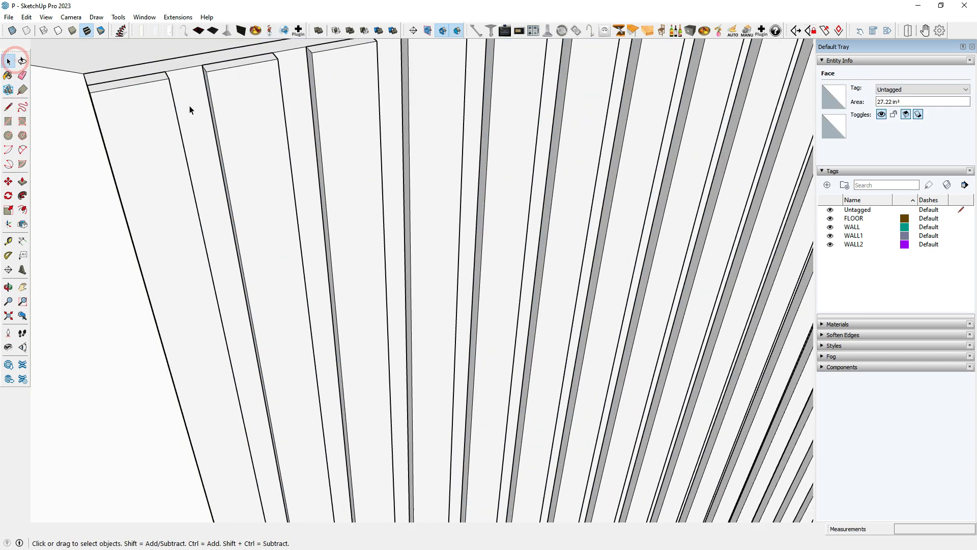
scroll(190, 110, down, 15)
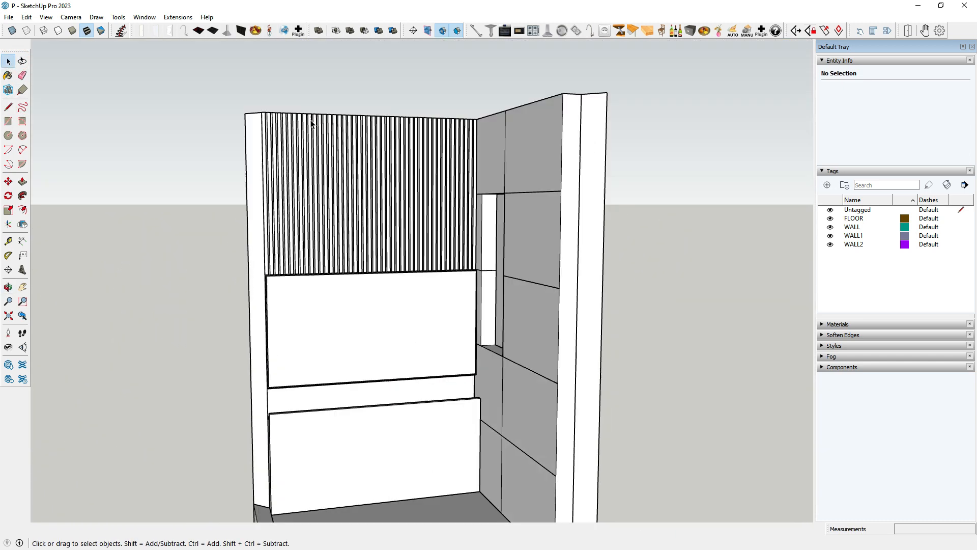
- Inspect the slatted wall section, the panels below it and the tiled wall with its niche from several angles
middle_drag(312, 124, 338, 207)
scroll(331, 214, up, 4)
scroll(341, 226, down, 3)
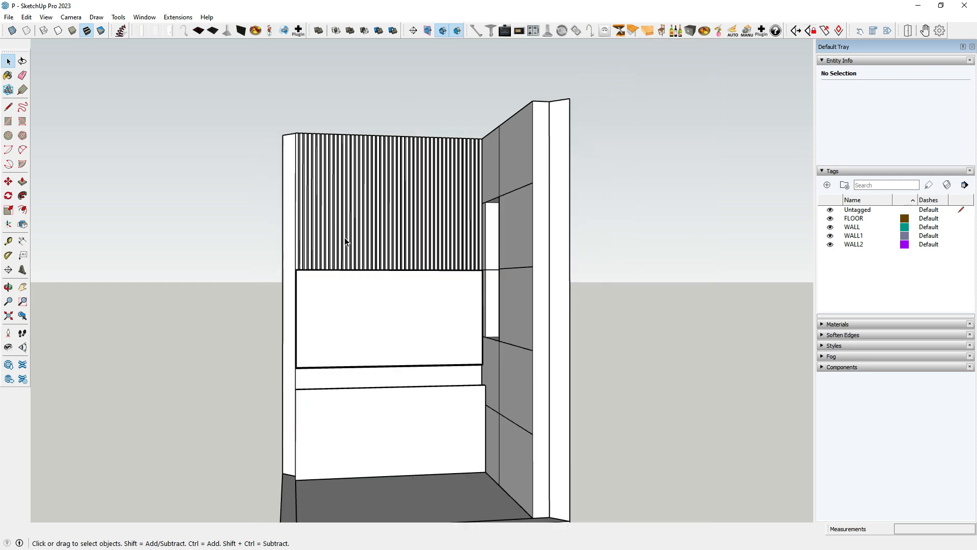
scroll(399, 227, down, 3)
middle_drag(371, 214, 249, 188)
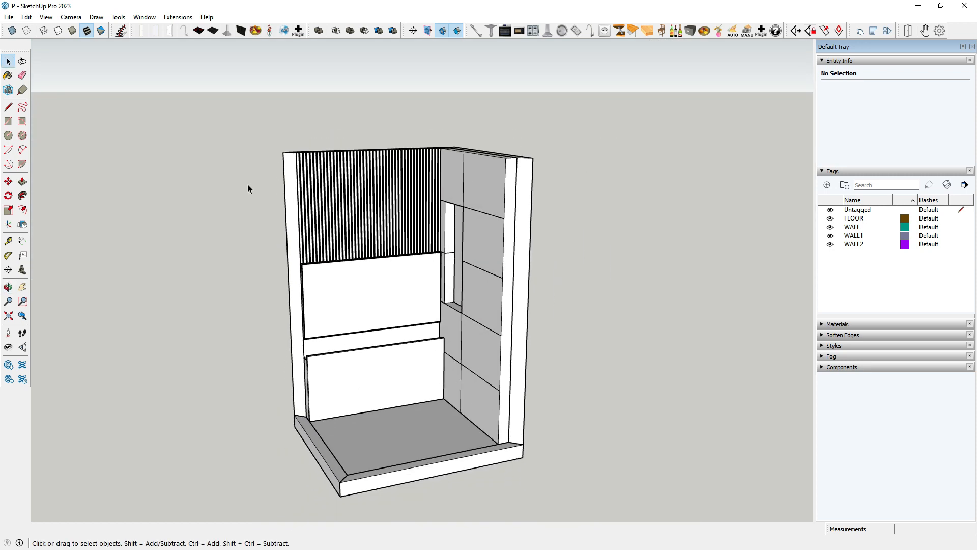
scroll(344, 198, up, 3)
middle_drag(344, 198, 399, 213)
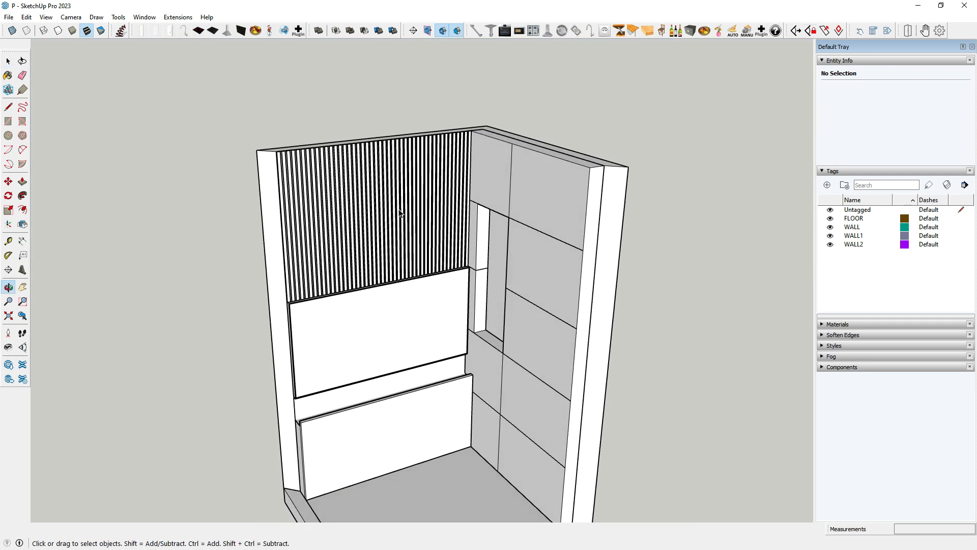
scroll(405, 166, up, 2)
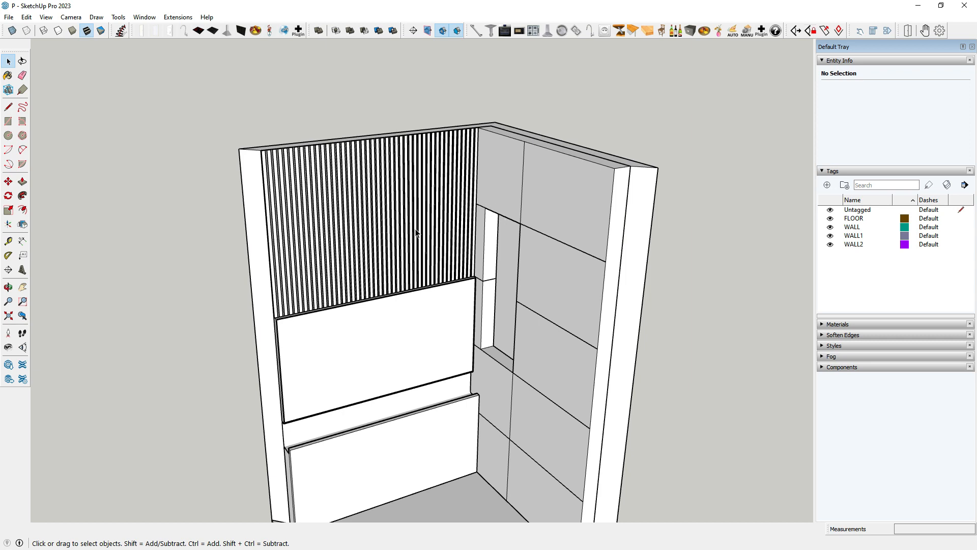
scroll(413, 213, down, 2)
middle_drag(414, 213, 511, 301)
scroll(512, 301, up, 3)
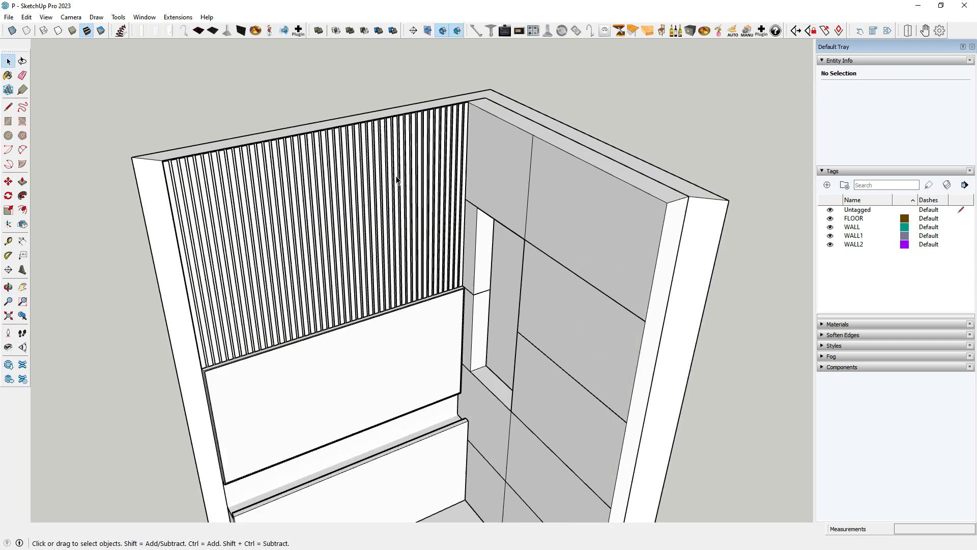
scroll(514, 306, down, 1)
scroll(514, 302, down, 5)
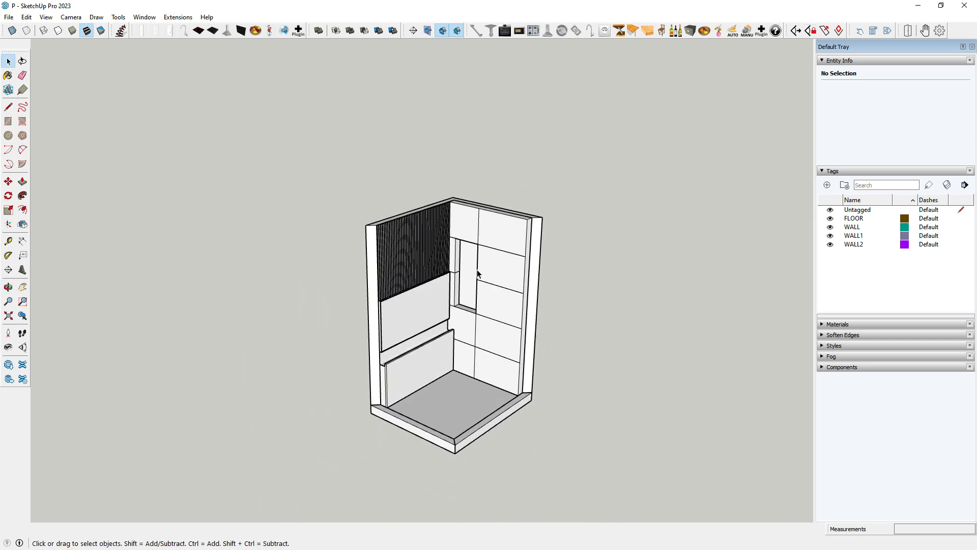
- Draw a vertical line across the niche's back face inside the tiled wall and divide it into 4 segments
scroll(445, 254, up, 5)
scroll(444, 256, down, 3)
scroll(445, 257, up, 5)
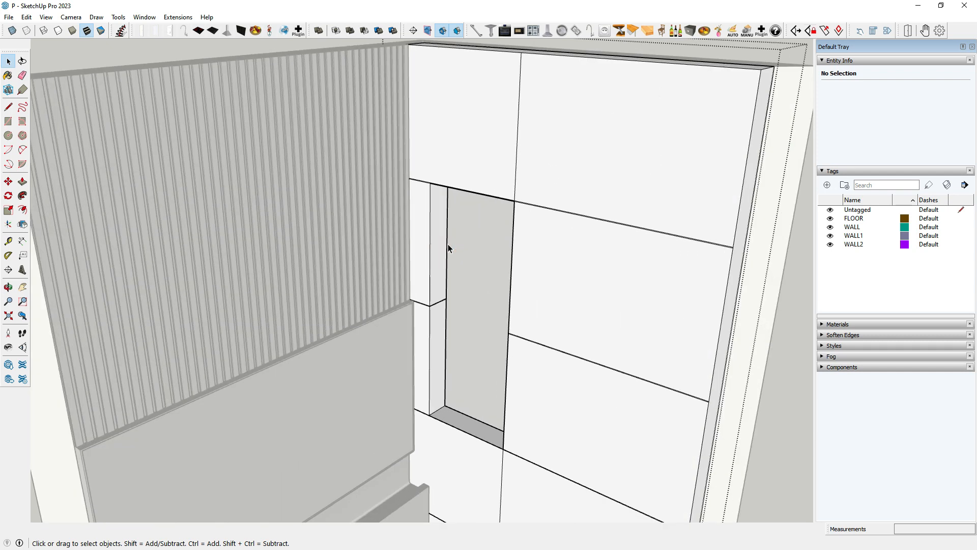
scroll(448, 249, up, 1)
click(8, 107)
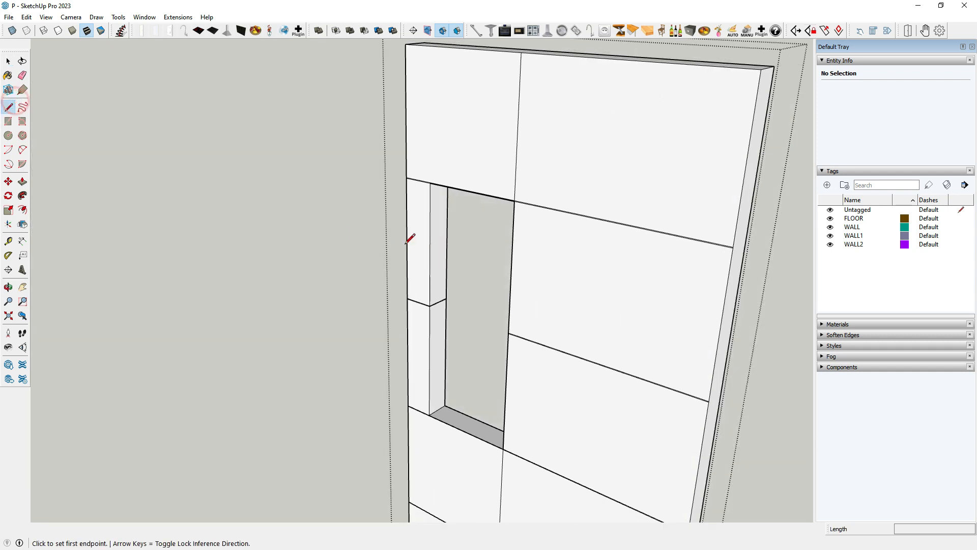
scroll(450, 222, up, 1)
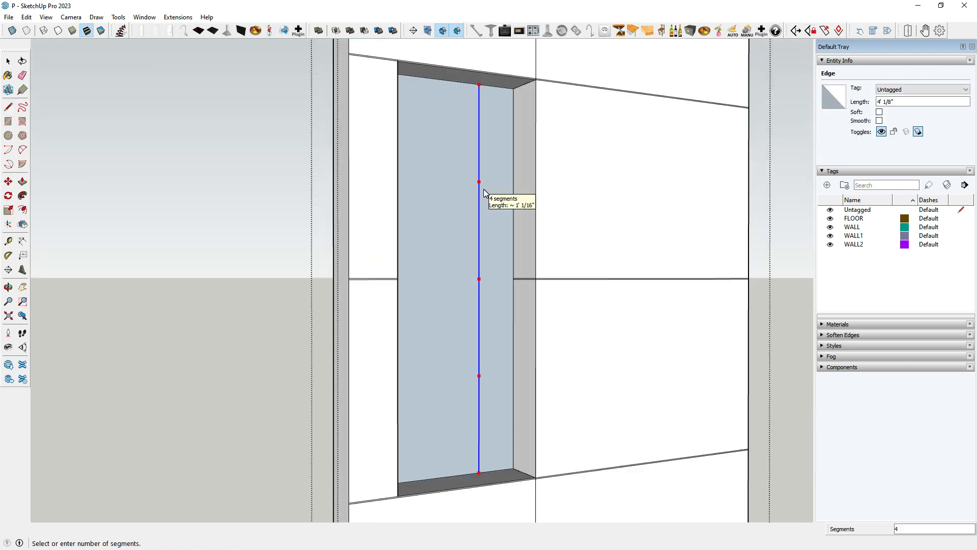
click(484, 191)
- Draw three horizontal lines across the niche's back face at the division points of the vertical line
click(8, 107)
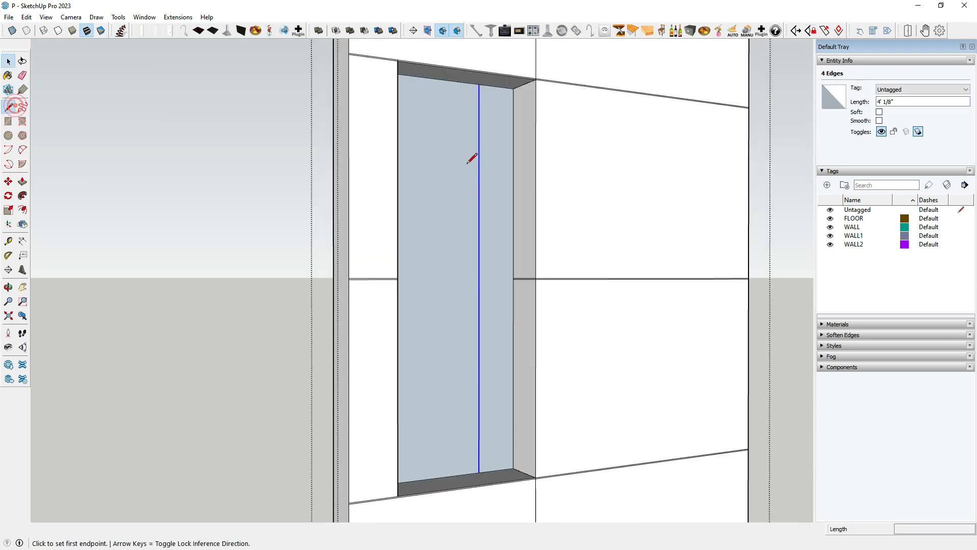
click(479, 181)
scroll(481, 183, up, 2)
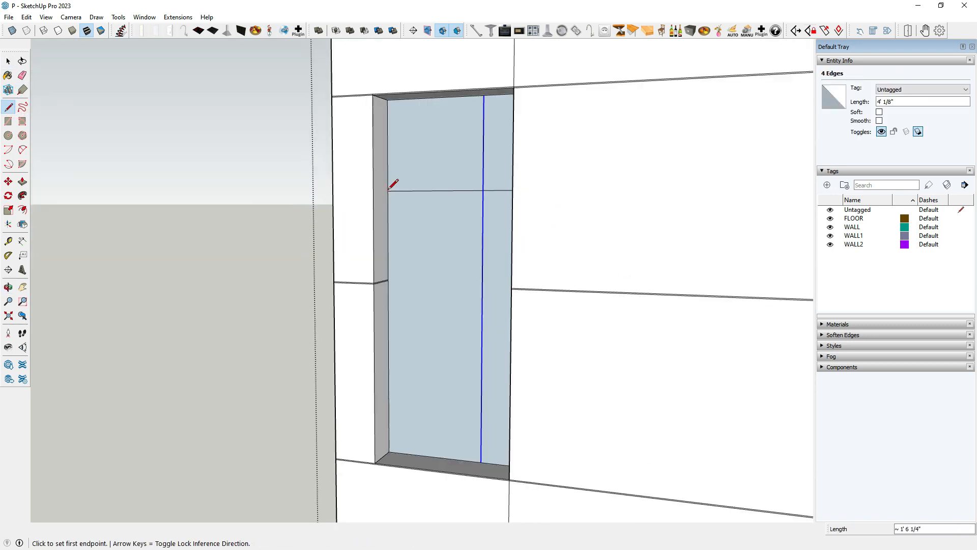
scroll(517, 277, up, 5)
click(515, 279)
scroll(270, 279, down, 3)
scroll(218, 251, up, 4)
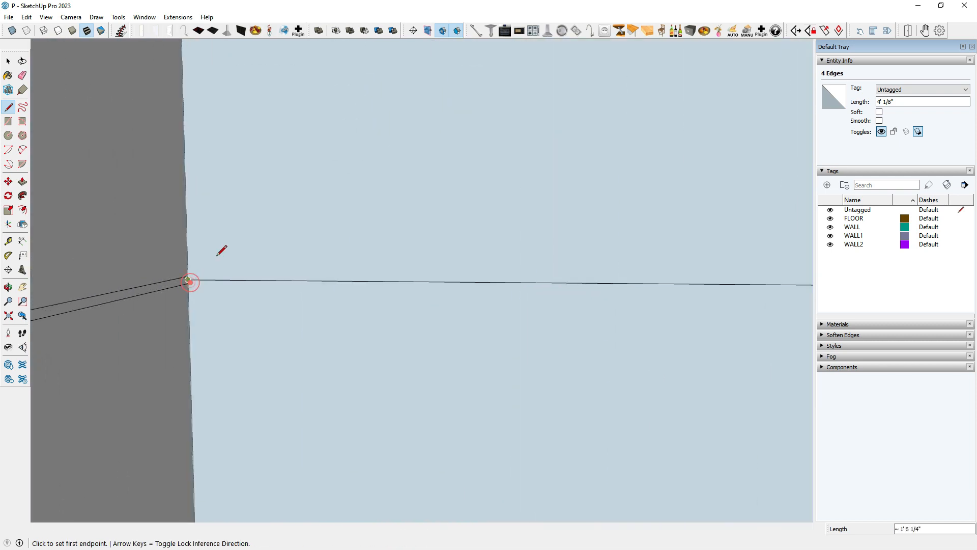
scroll(445, 342, down, 5)
scroll(485, 348, up, 2)
click(485, 348)
scroll(485, 348, up, 2)
click(236, 353)
- Erase the segments of the vertical line on the niche's back face
key(e)
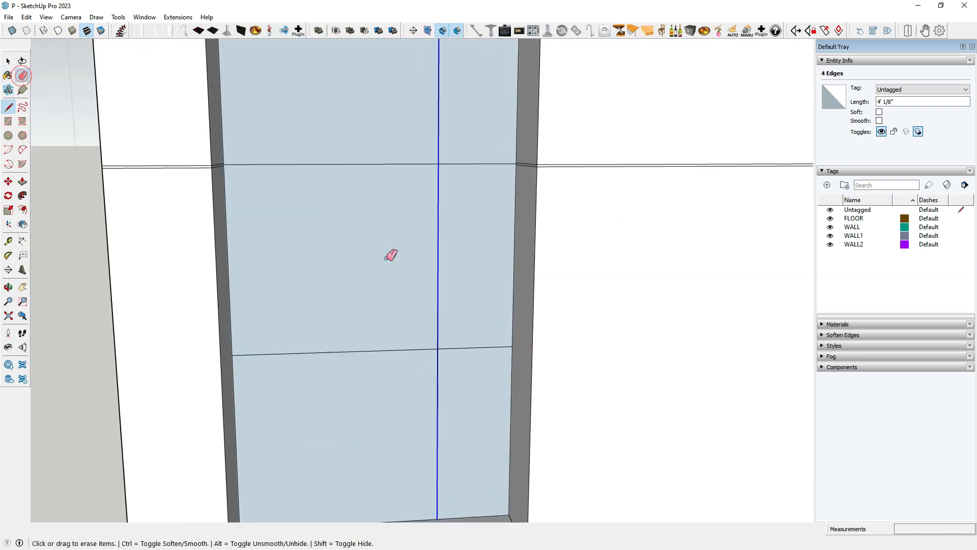
drag(430, 371, 425, 157)
scroll(425, 153, down, 2)
click(425, 61)
scroll(384, 245, down, 3)
- Copy the three horizontal lines in the niche 3/8" above and below their original positions
click(8, 60)
click(377, 157)
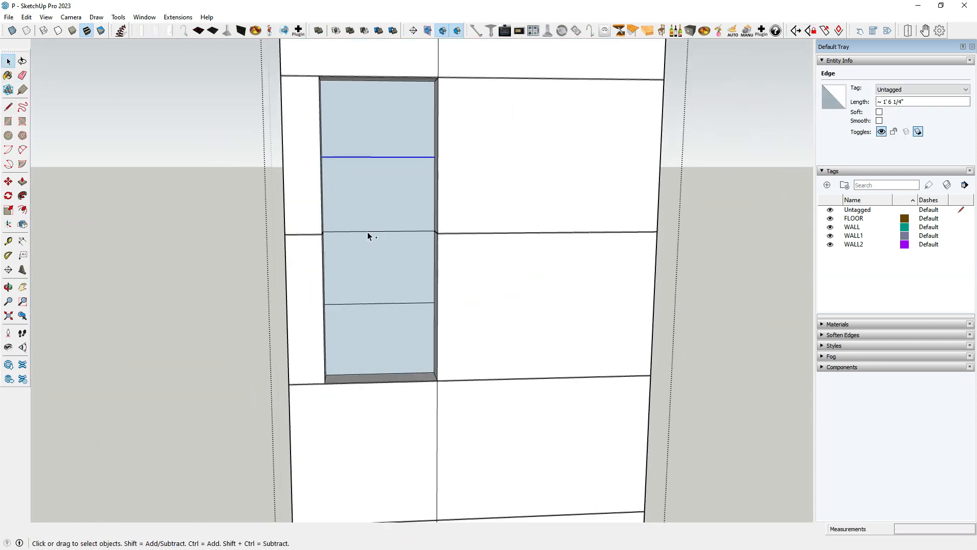
shift+click(379, 304)
key(m)
scroll(498, 254, up, 8)
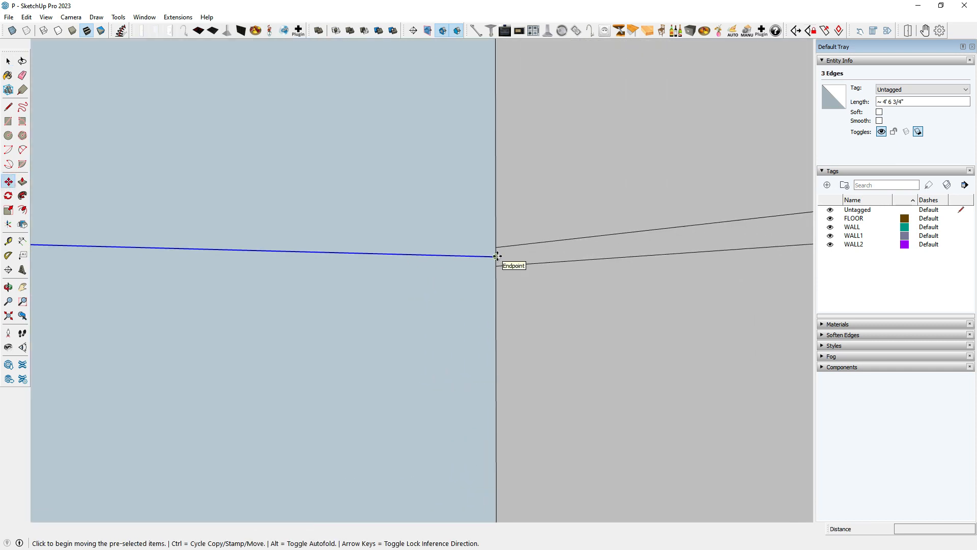
click(498, 255)
key(ctrl)
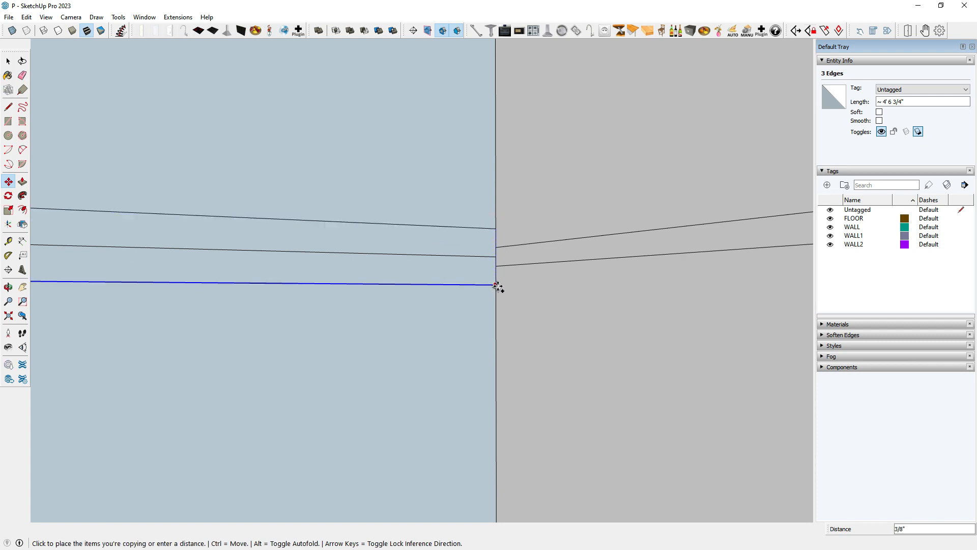
click(497, 266)
- Erase the original middle lines so each shelf position keeps only its two outer edges
key(e)
scroll(375, 268, down, 8)
scroll(376, 269, up, 5)
click(318, 124)
key(space)
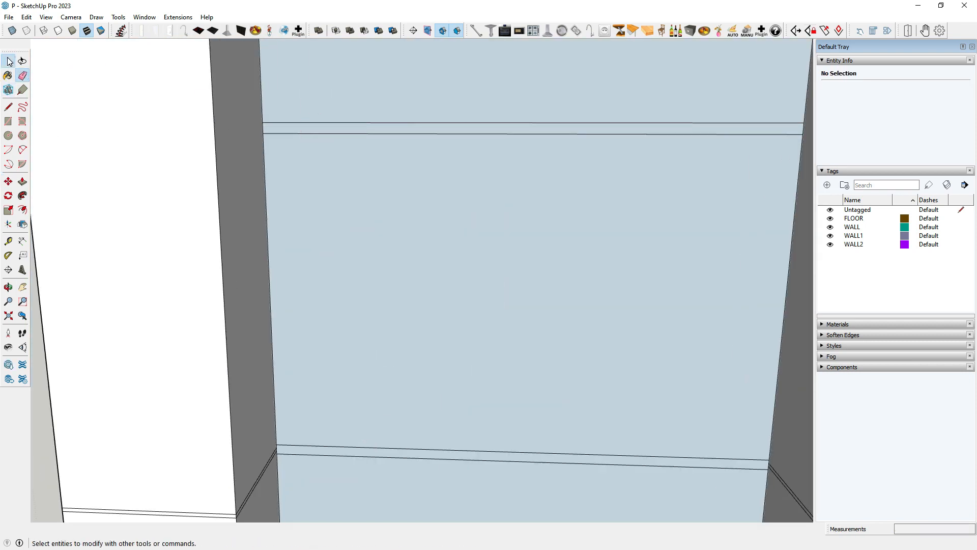
- Delete the four large back faces of the niche, keeping the three thin shelf strips
scroll(259, 188, down, 1)
scroll(316, 204, down, 3)
click(348, 221)
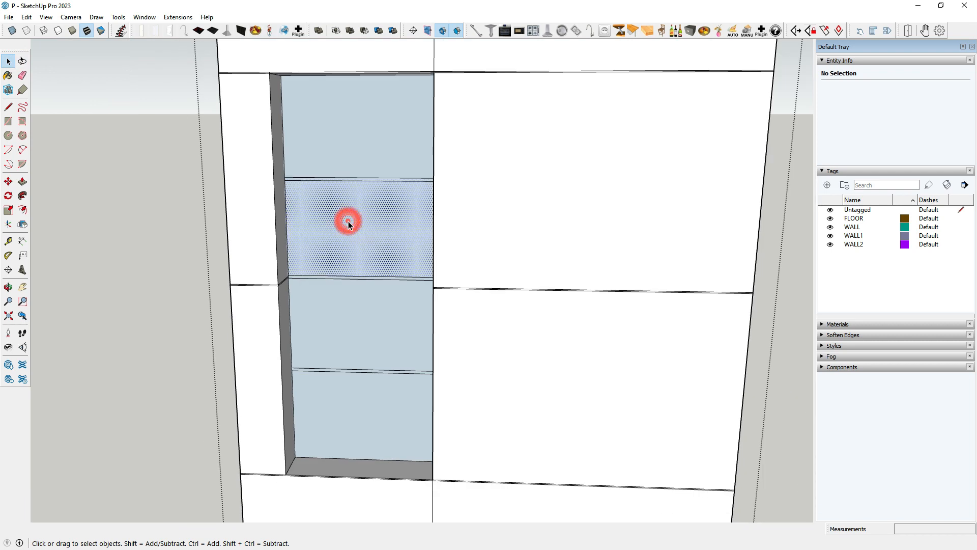
click(349, 227)
click(362, 142)
click(361, 303)
scroll(349, 380, down, 1)
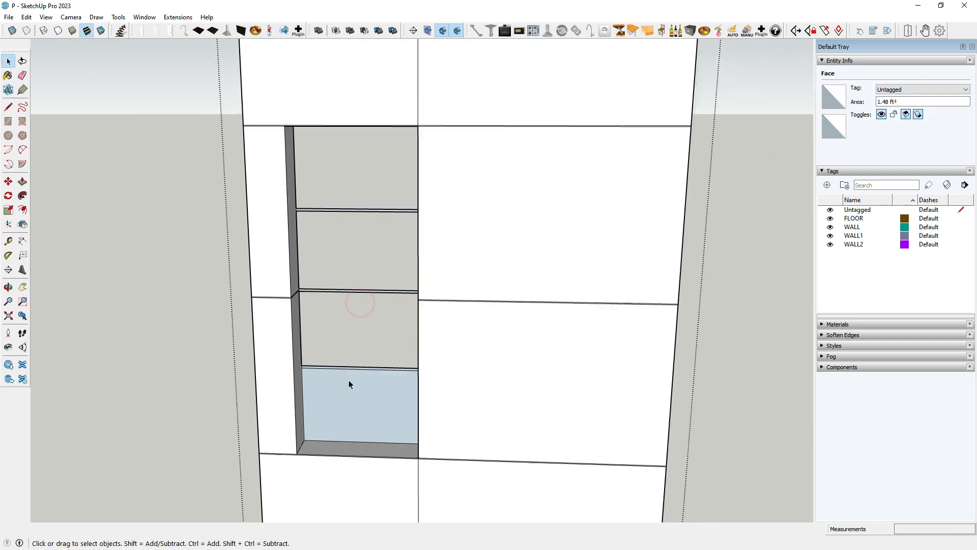
click(351, 386)
- Group the lowest strip in the niche and extrude it 4 13/16" into a shelf
scroll(326, 316, up, 3)
drag(366, 408, 343, 489)
click(382, 301)
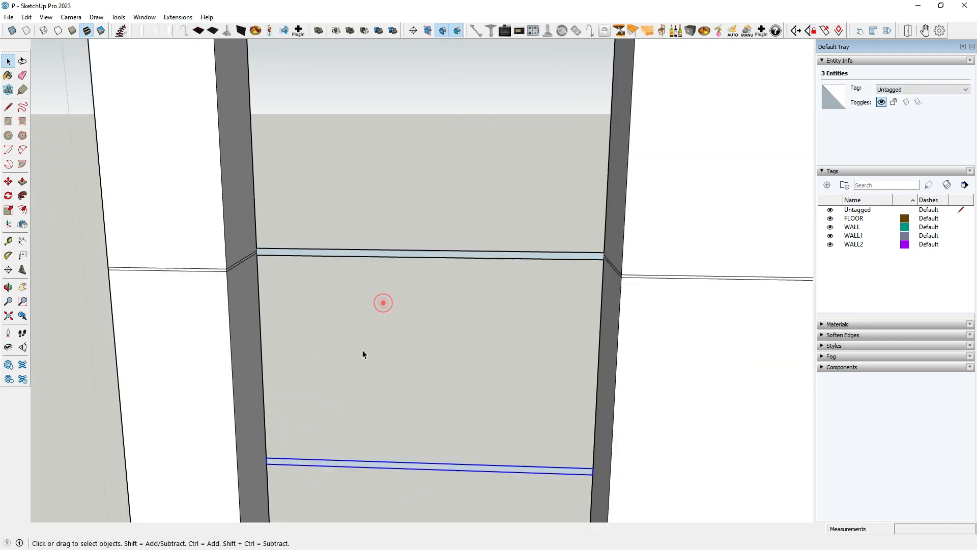
scroll(362, 353, up, 5)
click(22, 182)
click(267, 463)
scroll(219, 469, down, 5)
click(247, 395)
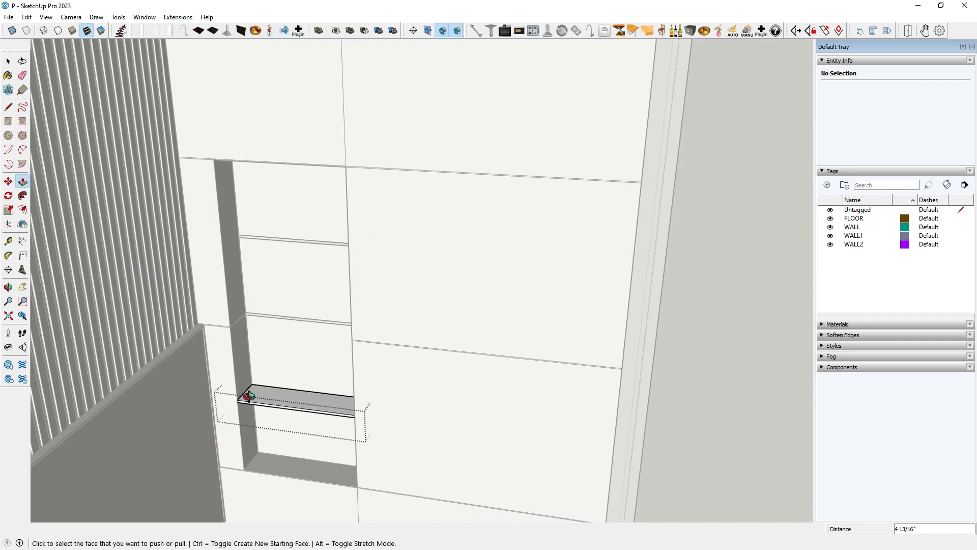
- Convert the lowest shelf group into a component with the default definition name
click(8, 60)
scroll(278, 407, up, 3)
right_click(271, 394)
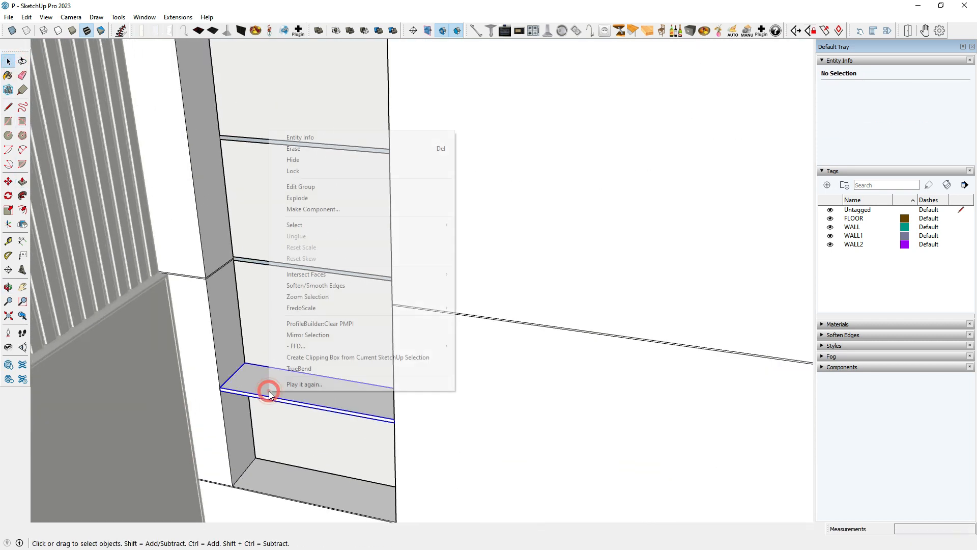
click(314, 210)
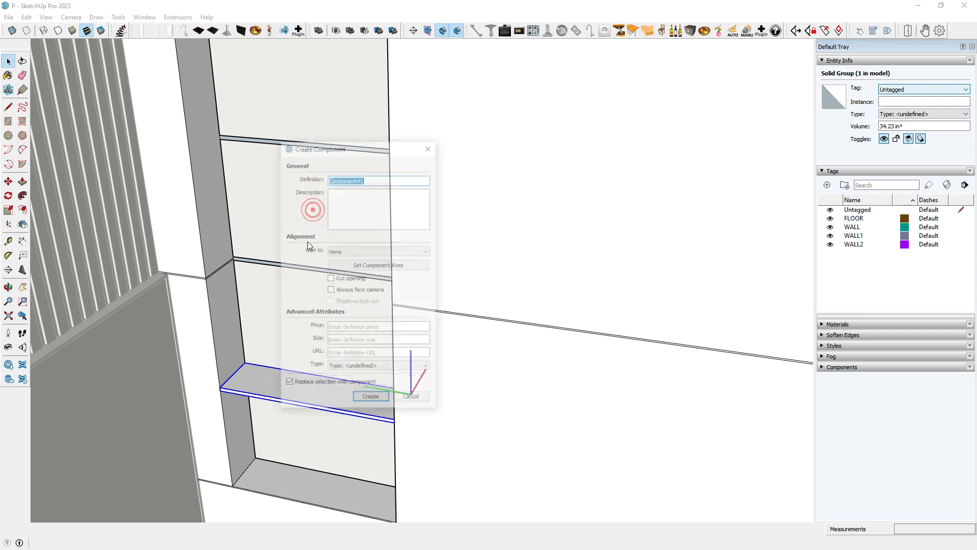
click(379, 399)
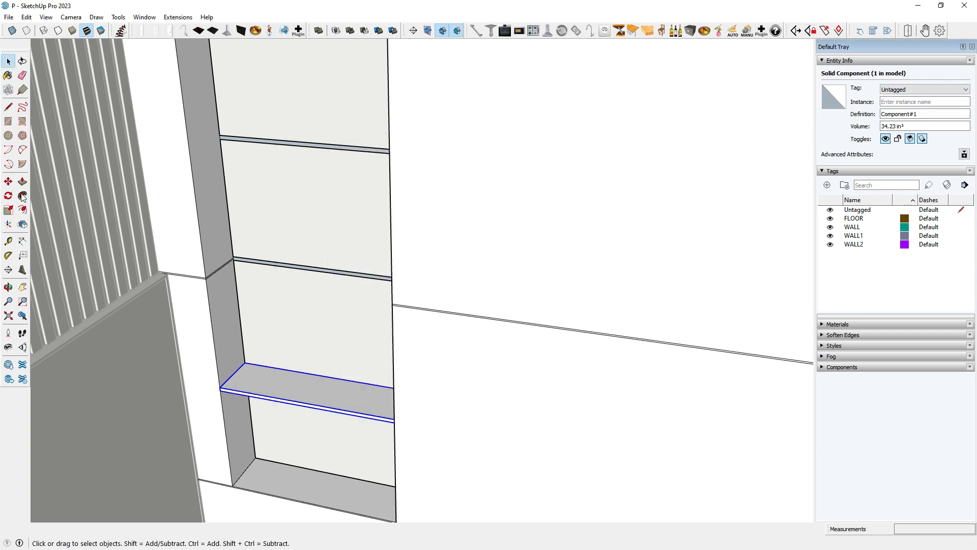
- Copy the shelf component up about 1' 1/16" to the next strip and repeat the copy with X2
click(9, 183)
scroll(497, 406, up, 5)
click(286, 371)
key(ctrl)
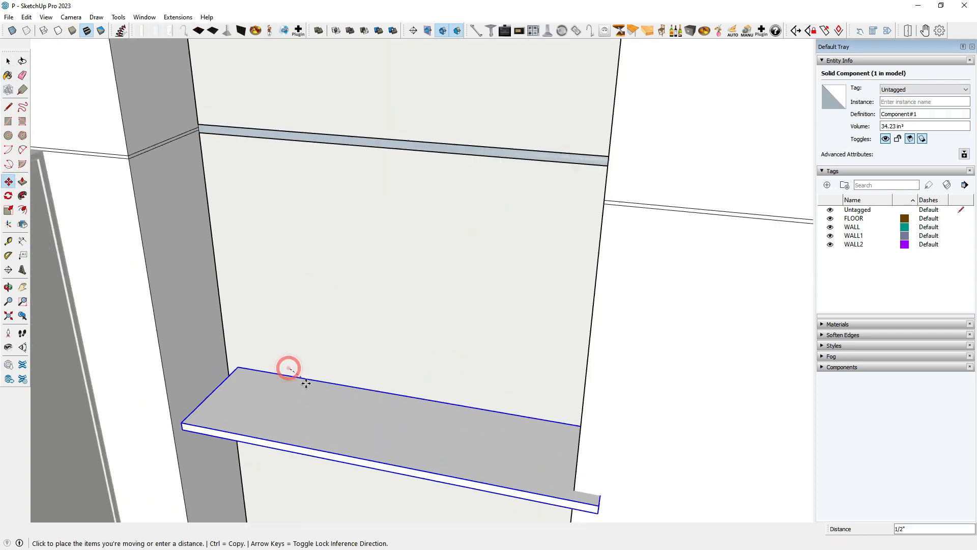
scroll(280, 214, up, 3)
scroll(281, 214, up, 2)
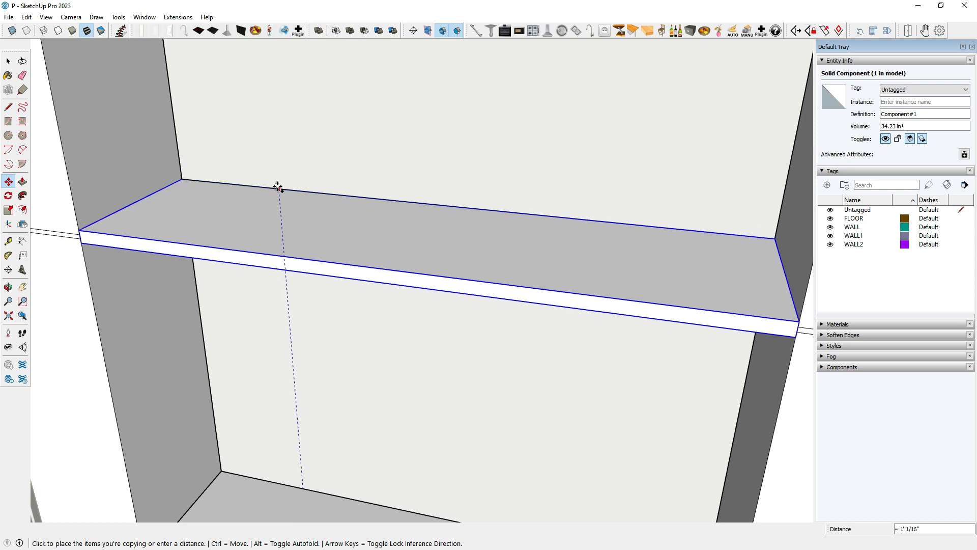
click(279, 188)
scroll(279, 293, down, 3)
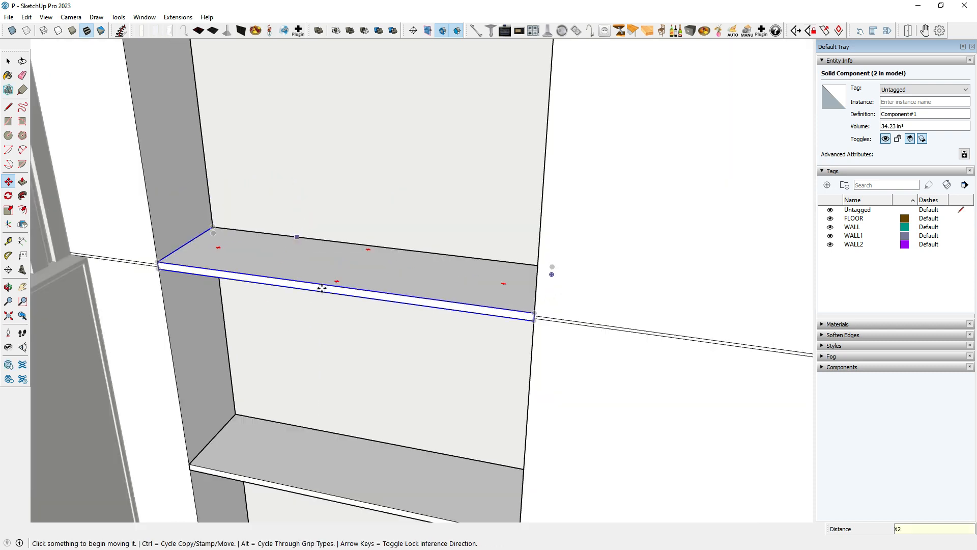
scroll(375, 385, down, 5)
key(space)
key(ctrl+z)
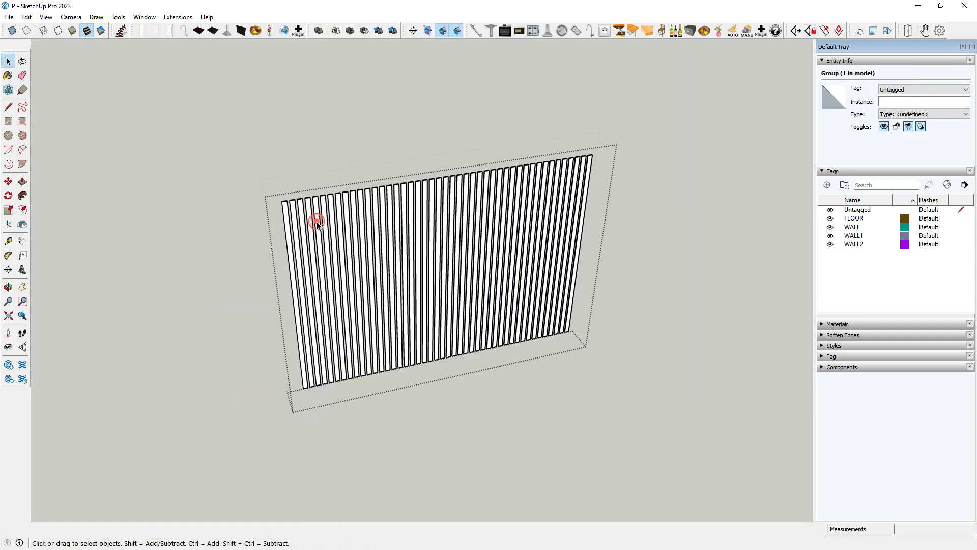
- Open the wall slat group, select all 45 slats inside it and explode them
double_click(316, 223)
scroll(317, 223, down, 2)
key(ctrl+a)
right_click(323, 230)
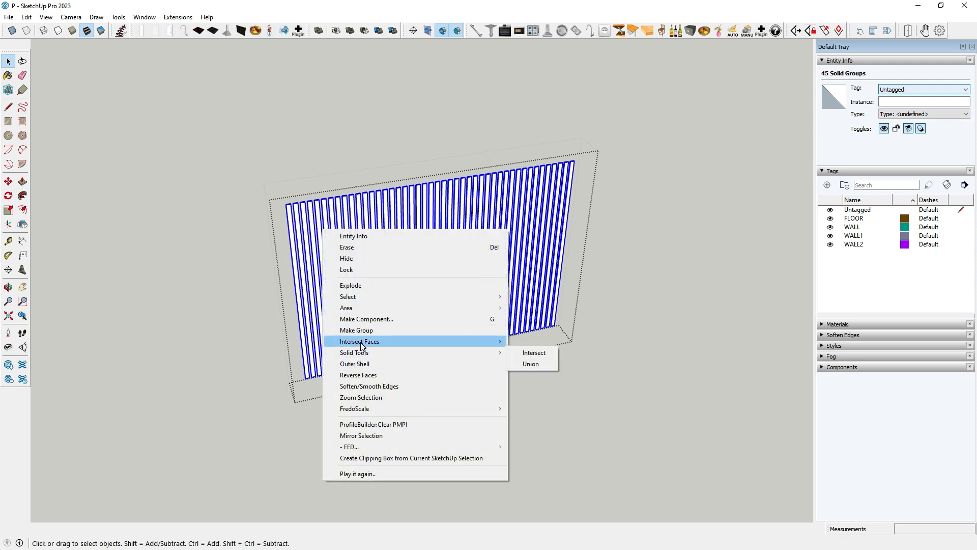
click(360, 286)
scroll(361, 295, down, 2)
middle_drag(362, 311, 317, 223)
key(Escape)
scroll(317, 223, down, 2)
key(ctrl+t)
drag(266, 199, 545, 261)
click(12, 186)
middle_drag(357, 239, 377, 224)
click(14, 62)
scroll(328, 199, up, 3)
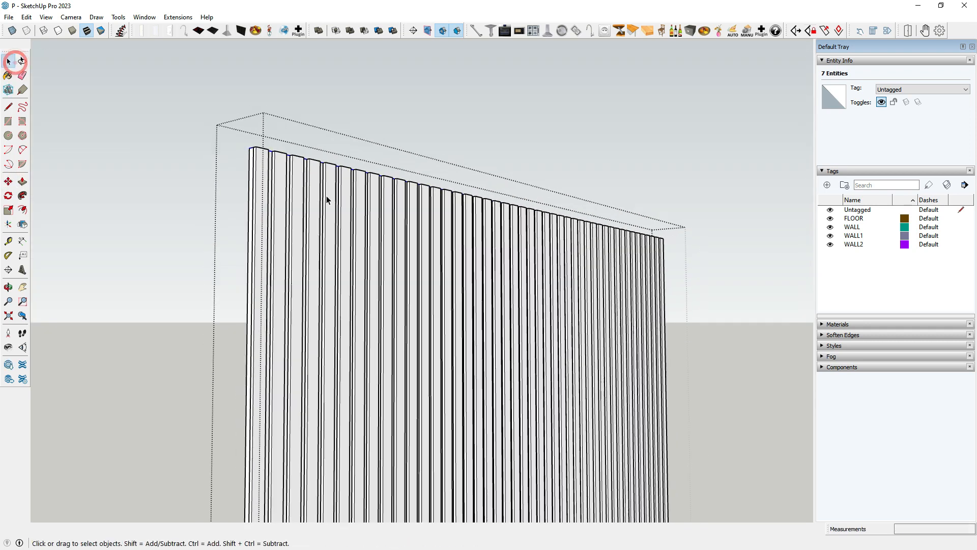
- Explode the remaining slat group, lower the top ends of all the slats by 6" and close the group
right_click(356, 214)
click(388, 283)
drag(189, 109, 461, 169)
key(m)
click(254, 175)
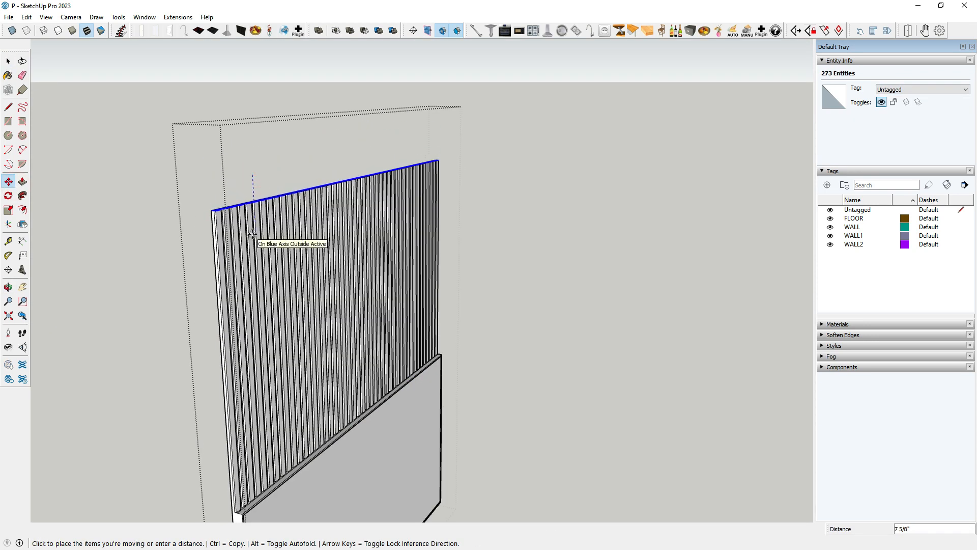
text(6)
key(Return)
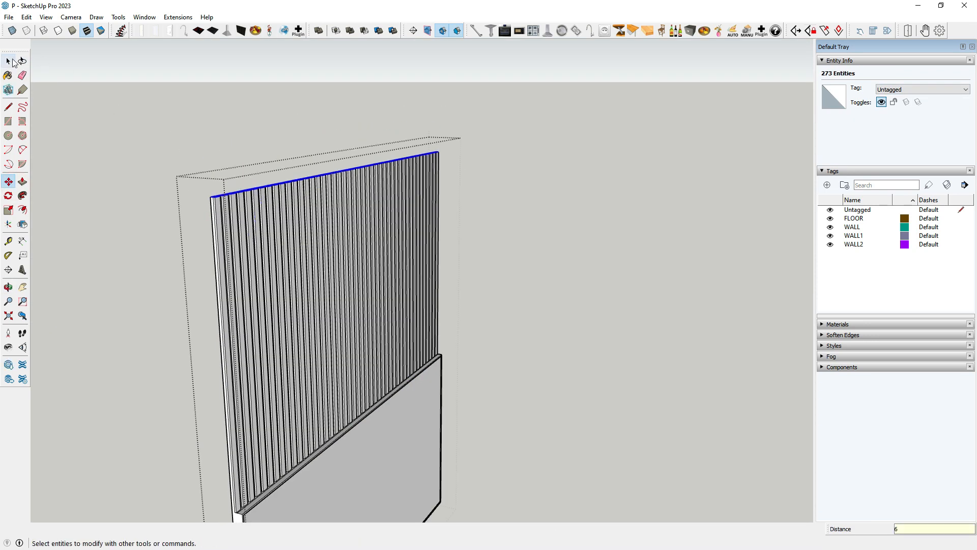
click(11, 60)
click(106, 124)
- Review the shortened slats, the niche shelves and the floor curbs from several angles
scroll(349, 209, down, 4)
middle_drag(318, 232, 293, 205)
scroll(321, 223, down, 4)
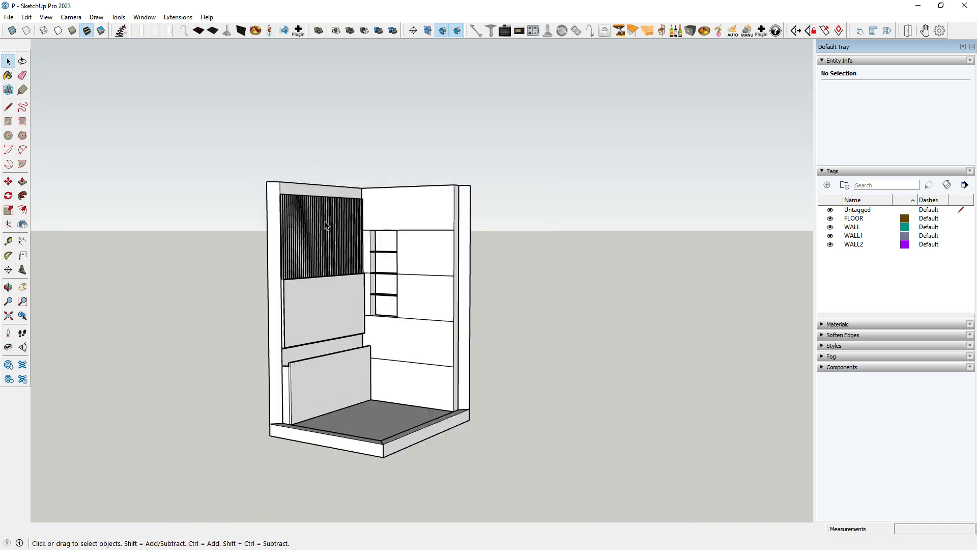
middle_drag(257, 275, 233, 295)
click(218, 258)
scroll(314, 236, up, 4)
mouse_move(346, 224)
middle_down()
mouse_move(307, 275)
mouse_move(237, 211)
middle_up()
scroll(308, 274, down, 3)
middle_drag(294, 312, 404, 369)
scroll(362, 407, up, 5)
scroll(361, 351, up, 2)
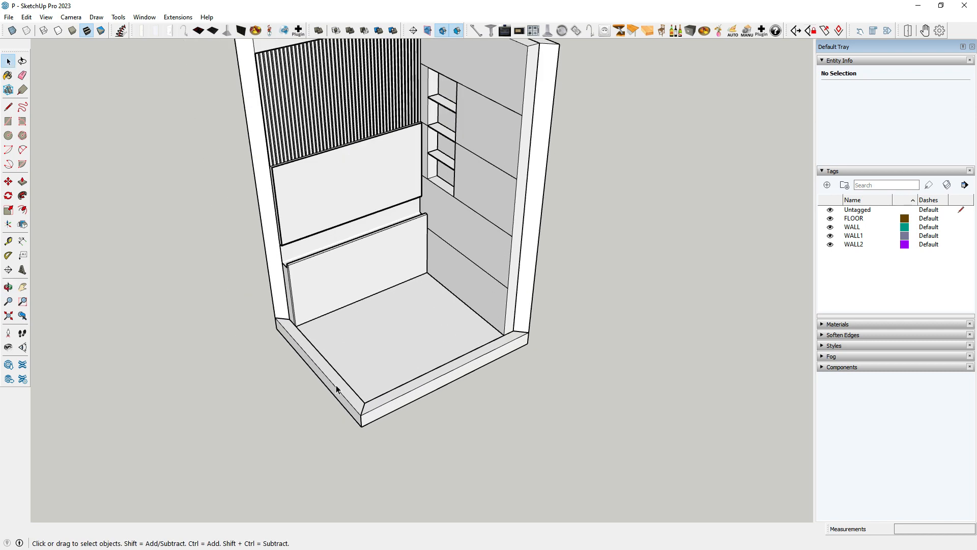
- Open the floor curb opposite the niche wall and pull its top face up to the height of the existing walls
double_click(337, 385)
click(23, 182)
click(316, 360)
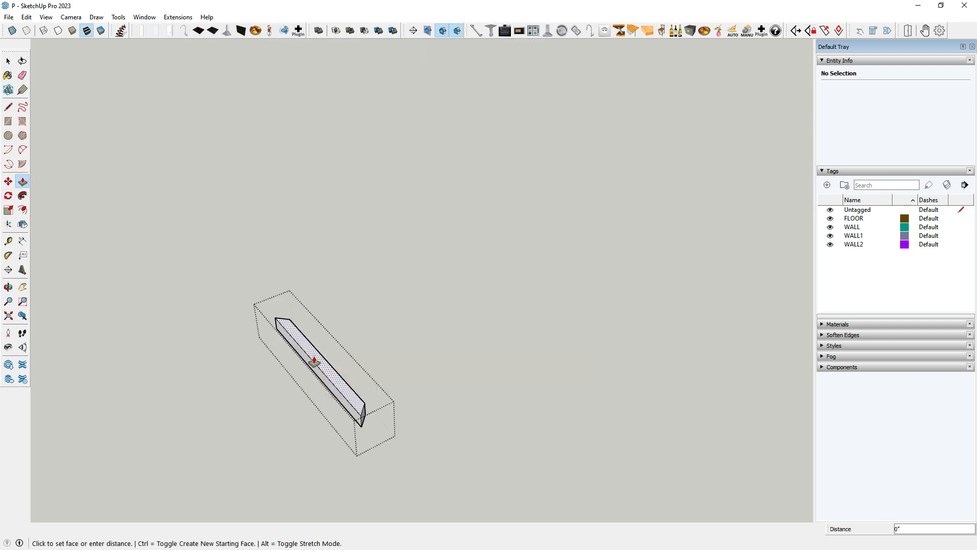
scroll(319, 271, down, 3)
key(i)
scroll(377, 181, up, 4)
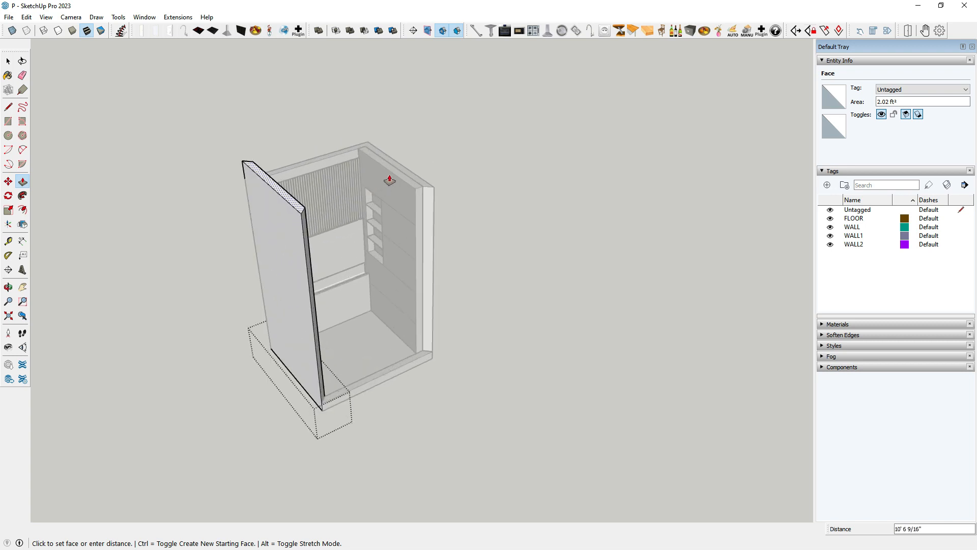
click(390, 176)
- Draw a vertical centre line on the new wall's inner face from the floor-edge midpoint to the top edge
middle_drag(390, 177, 123, 347)
scroll(337, 179, up, 1)
scroll(219, 245, up, 3)
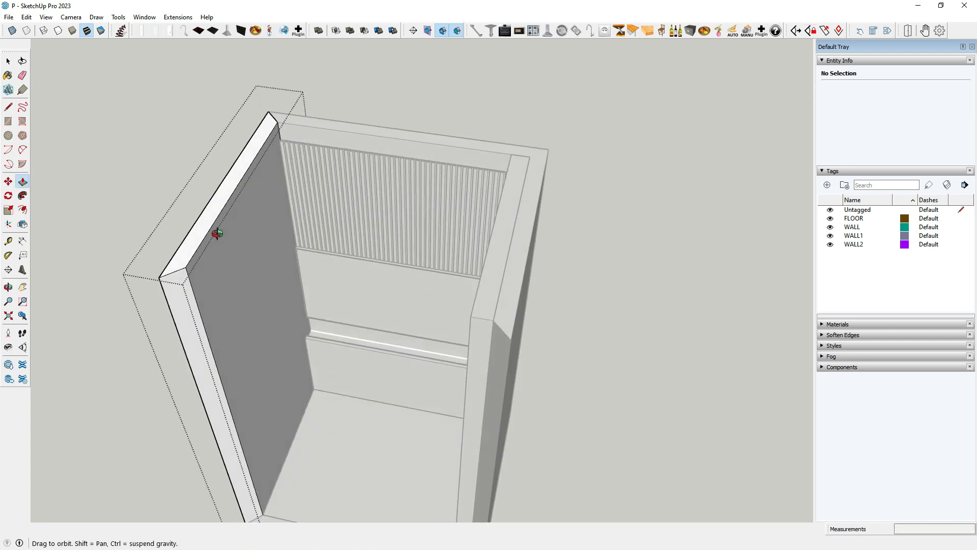
key(space)
scroll(209, 239, down, 3)
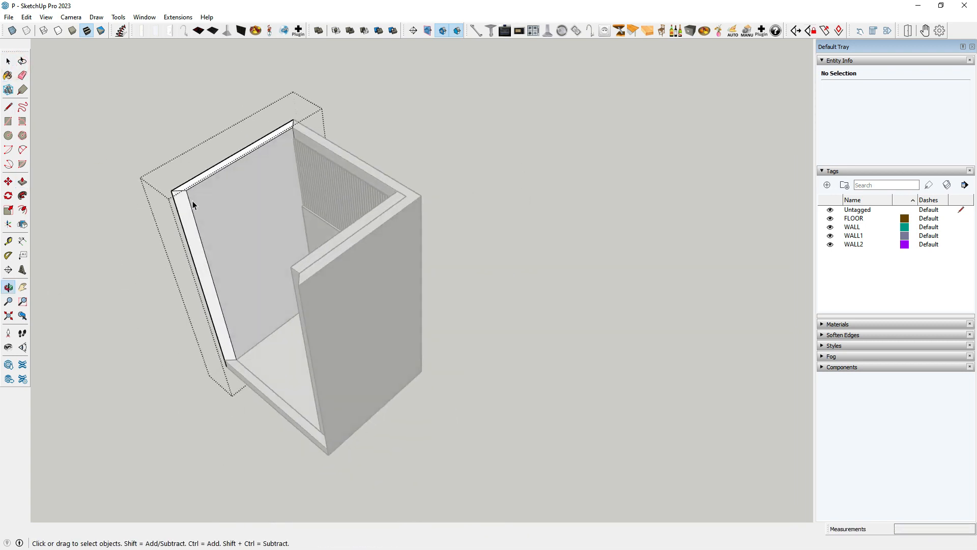
scroll(238, 189, up, 5)
key(l)
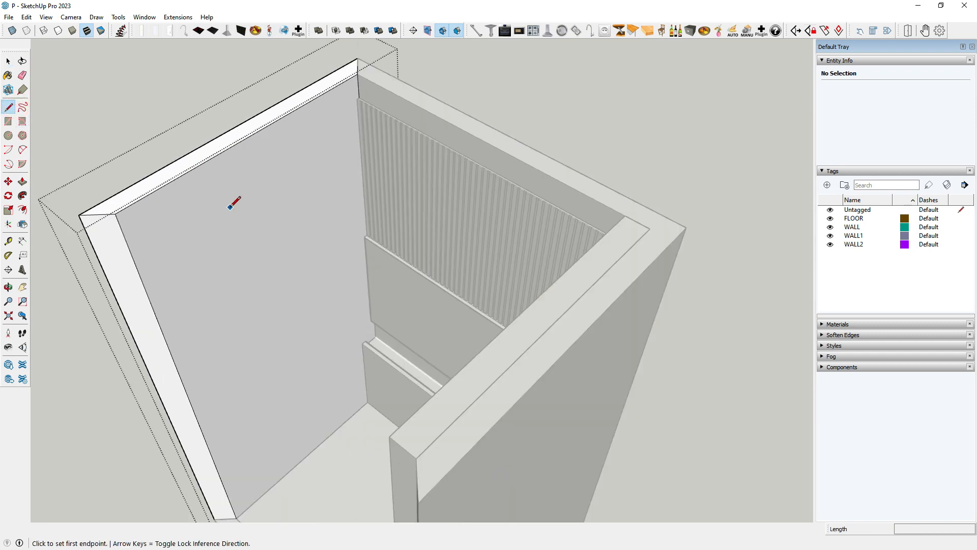
mouse_move(232, 211)
middle_down()
mouse_move(272, 226)
mouse_move(274, 301)
middle_up()
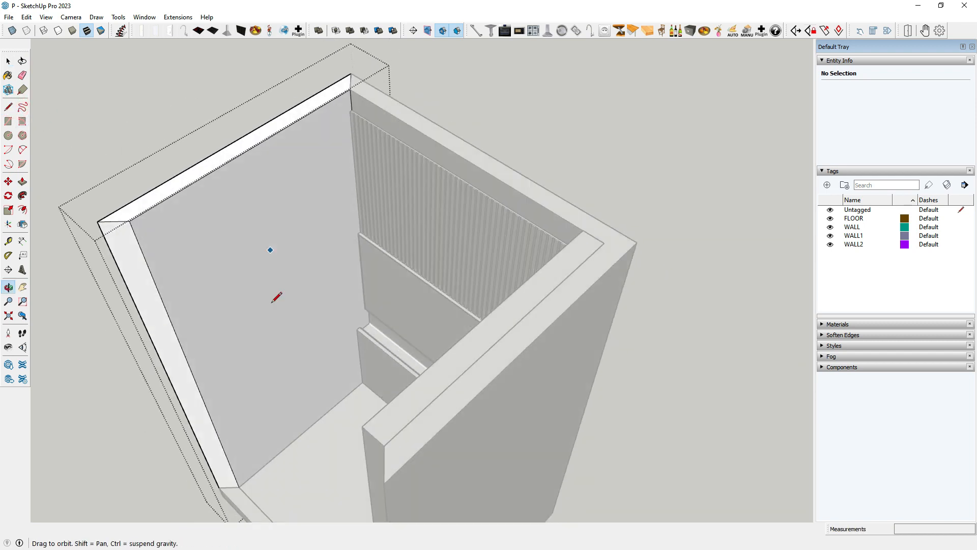
click(310, 426)
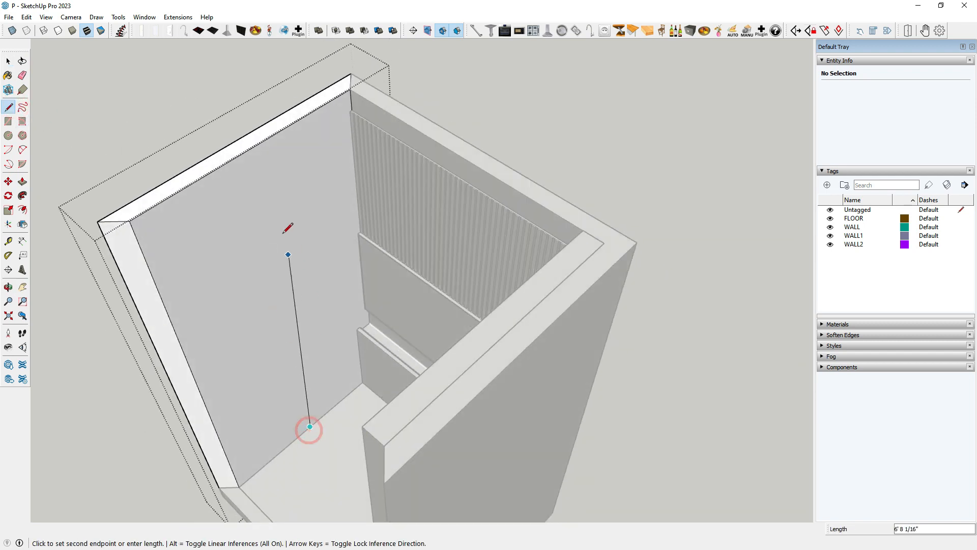
click(249, 149)
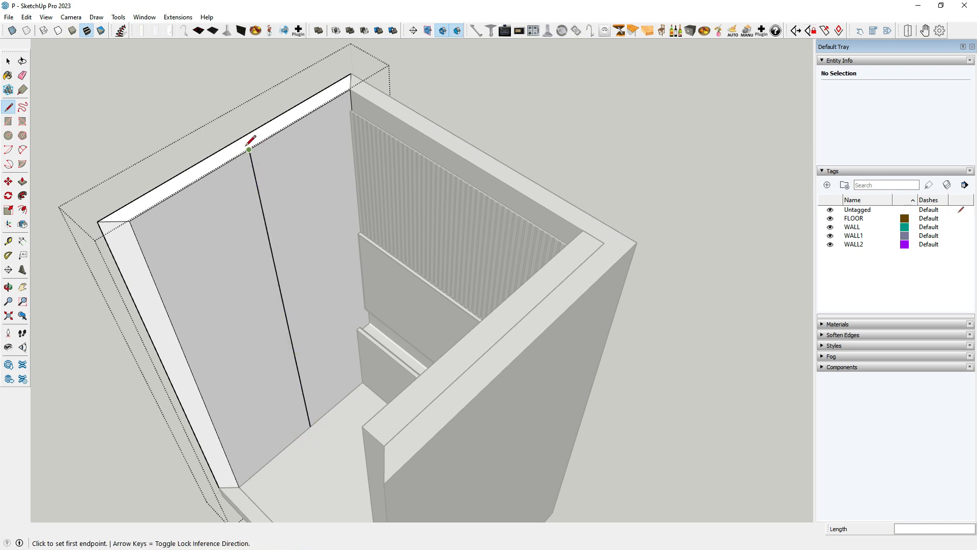
click(249, 149)
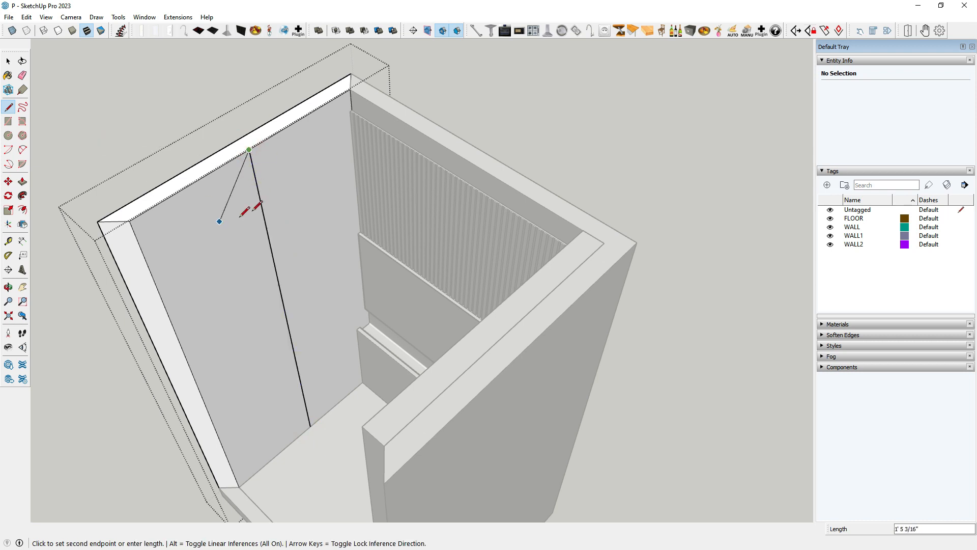
key(Escape)
key(space)
click(198, 227)
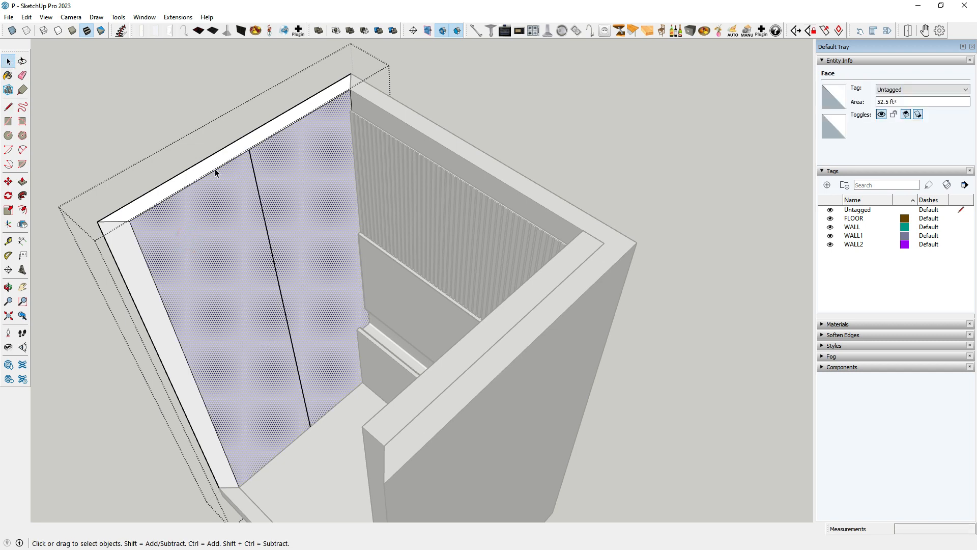
- From a point below the centre line's top end, draw a 21" horizontal edge toward the slatted wall and a 30" edge down
click(8, 108)
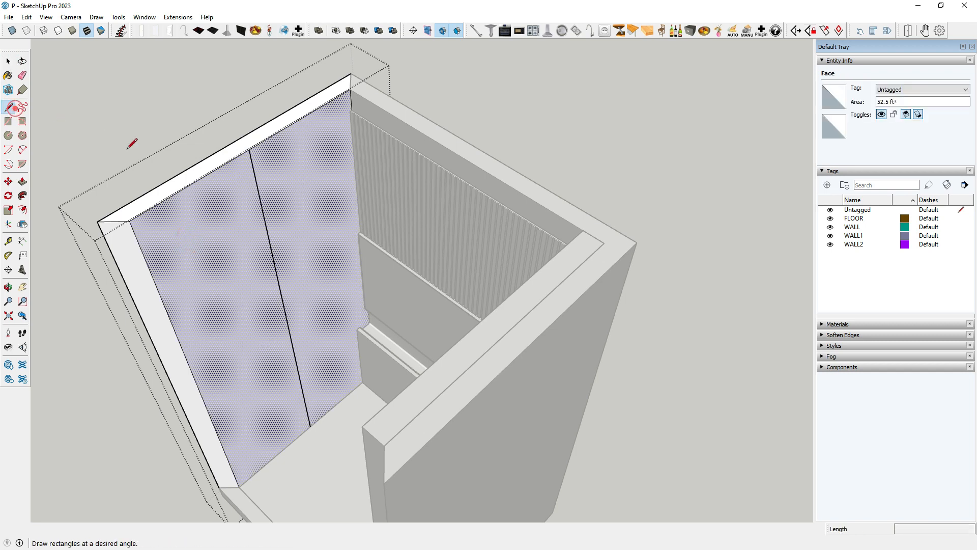
click(249, 150)
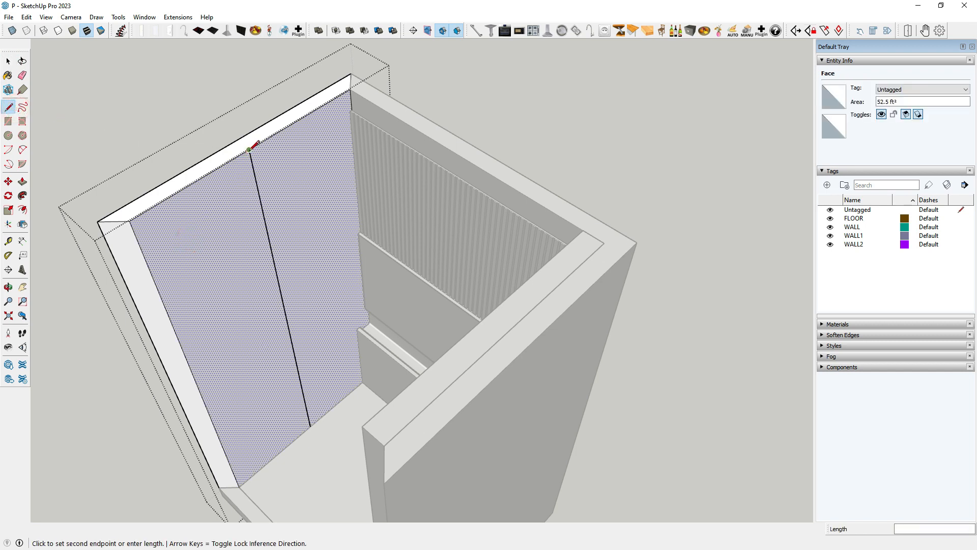
click(256, 183)
click(258, 190)
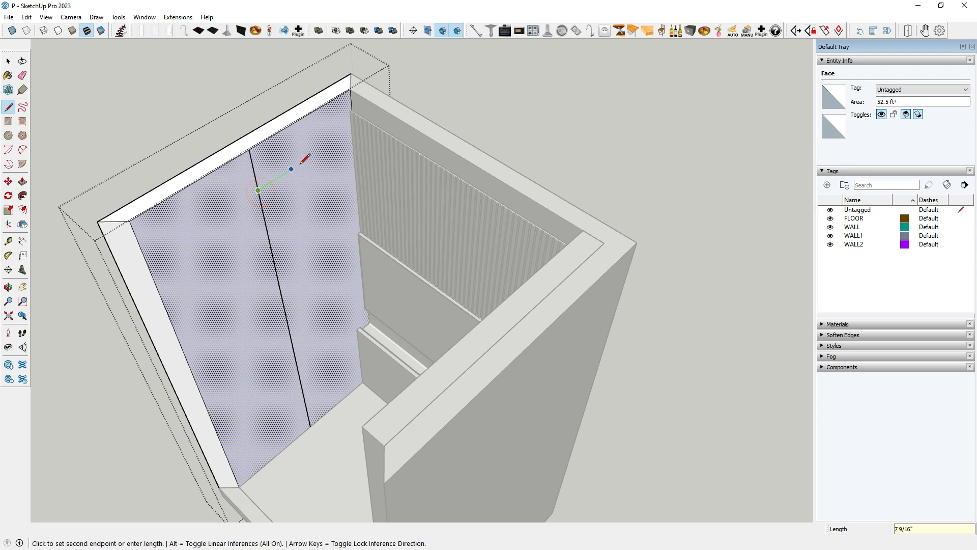
click(326, 147)
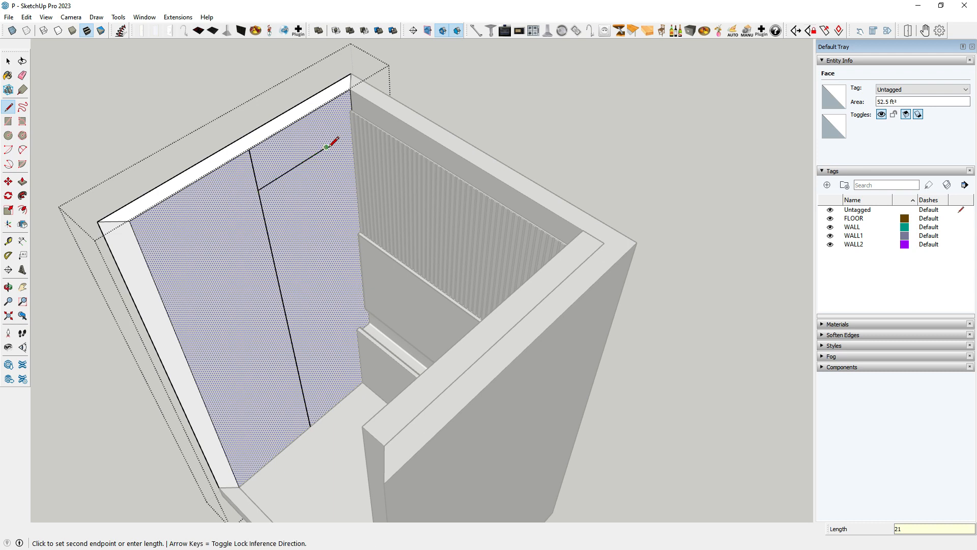
middle_drag(336, 222, 340, 227)
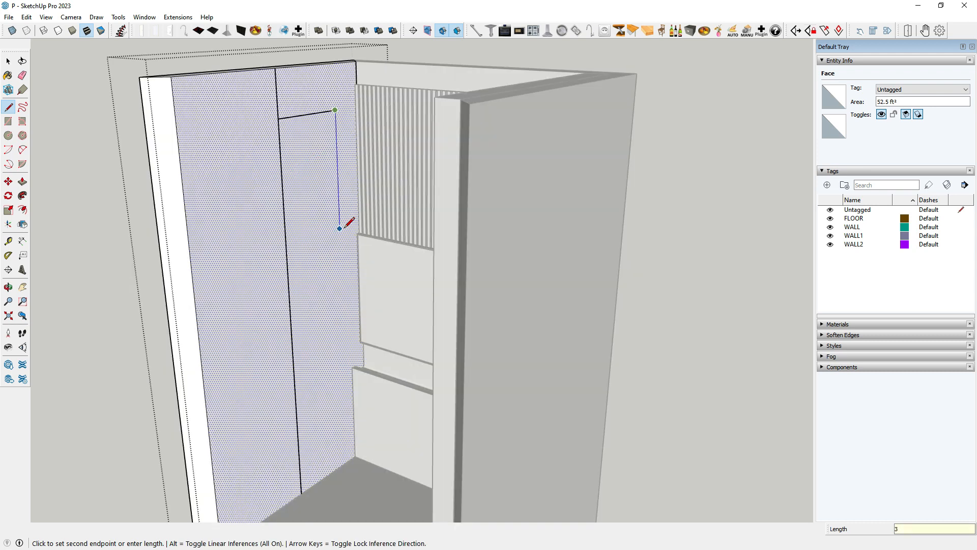
text(3)
key(Return)
- Draw the window outline's 42" lower edge and close the outline up and back to the centre line
middle_drag(341, 220, 260, 295)
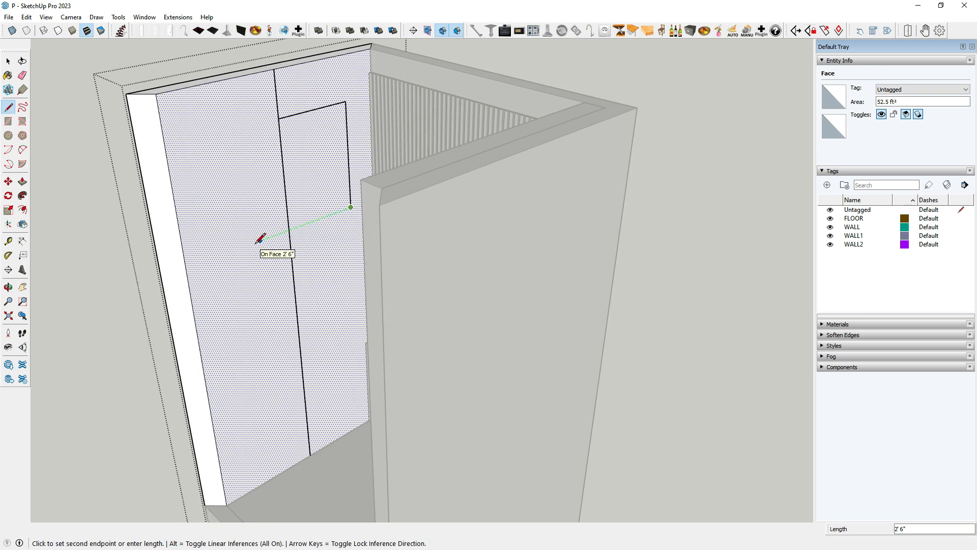
text(42)
key(Return)
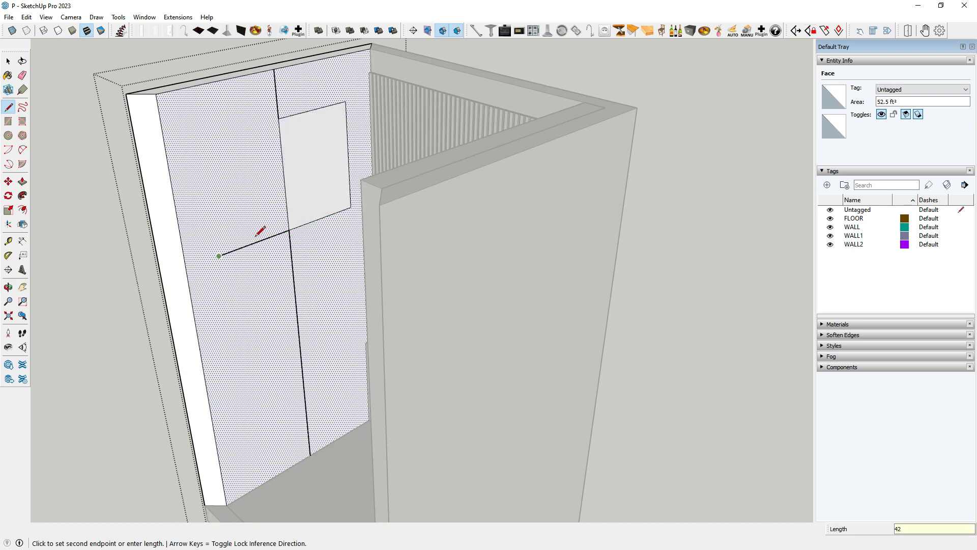
middle_drag(261, 227, 240, 188)
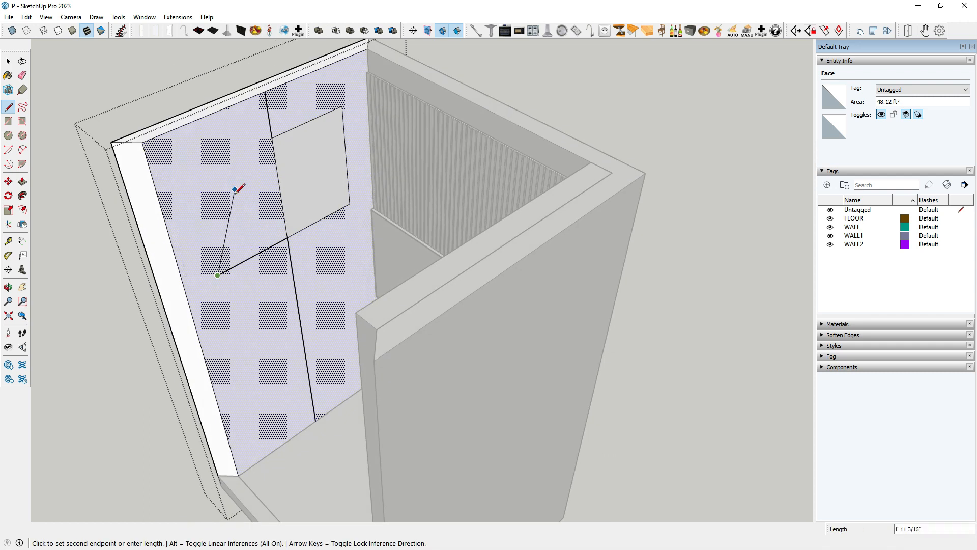
click(193, 174)
click(271, 137)
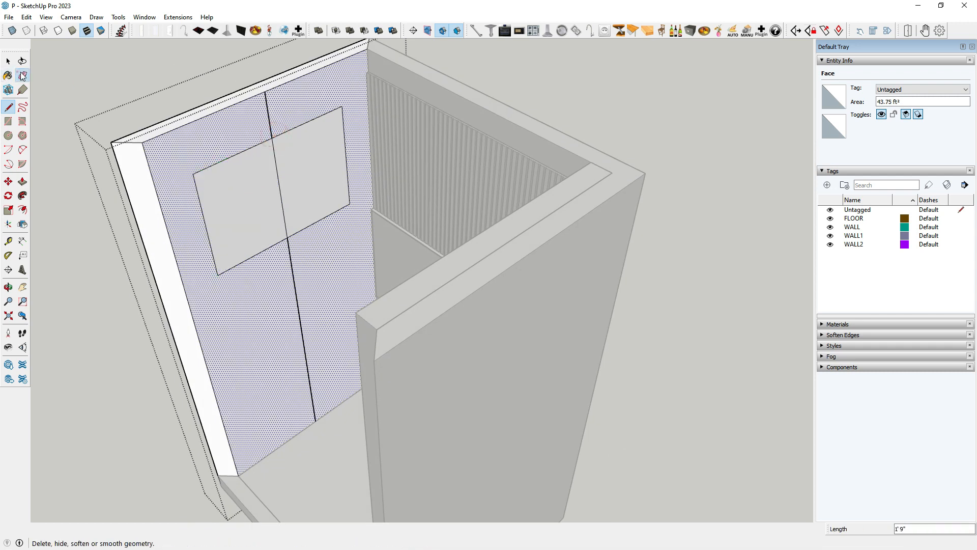
- Erase the centre line segments above, inside and below the window outline
click(21, 76)
drag(246, 109, 274, 115)
drag(273, 159, 284, 182)
scroll(283, 216, down, 2)
drag(293, 269, 301, 285)
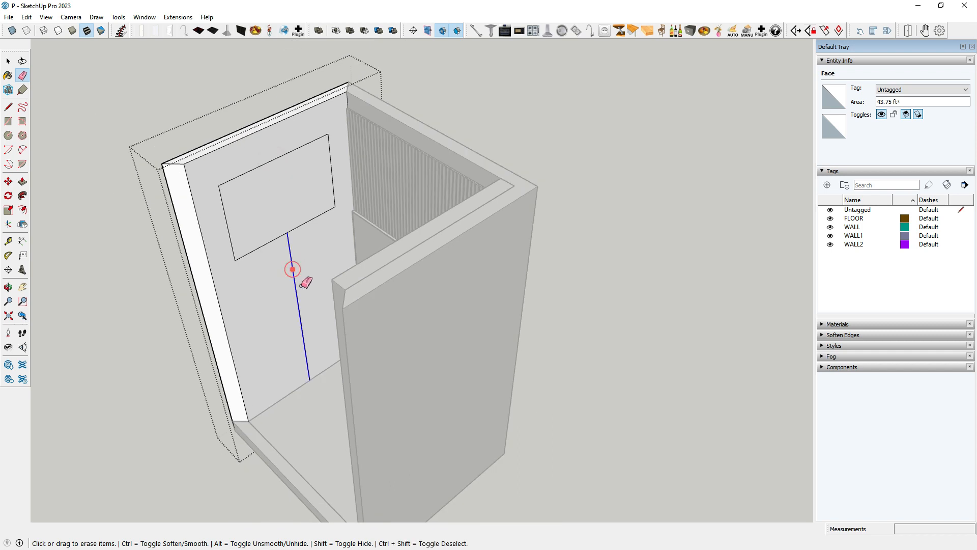
- Dimension the height between the window outline's lower corner and the wall's bottom corner, and erase the dimension
click(22, 241)
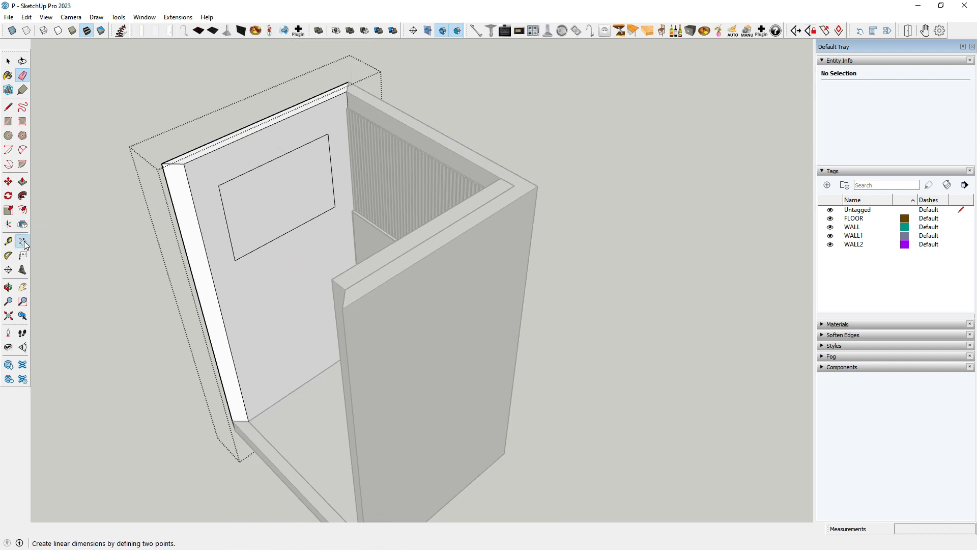
click(235, 261)
click(249, 420)
click(285, 390)
scroll(278, 388, down, 2)
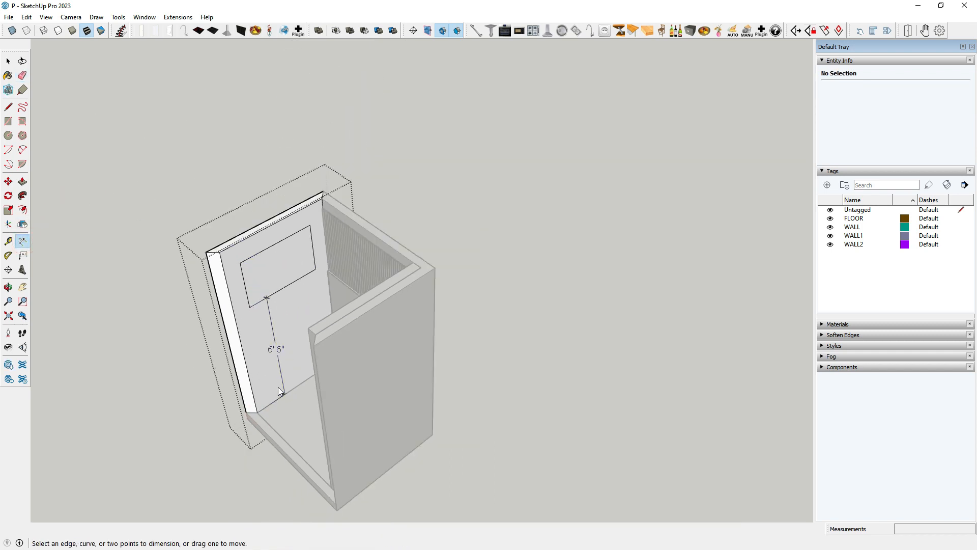
middle_drag(278, 387, 255, 241)
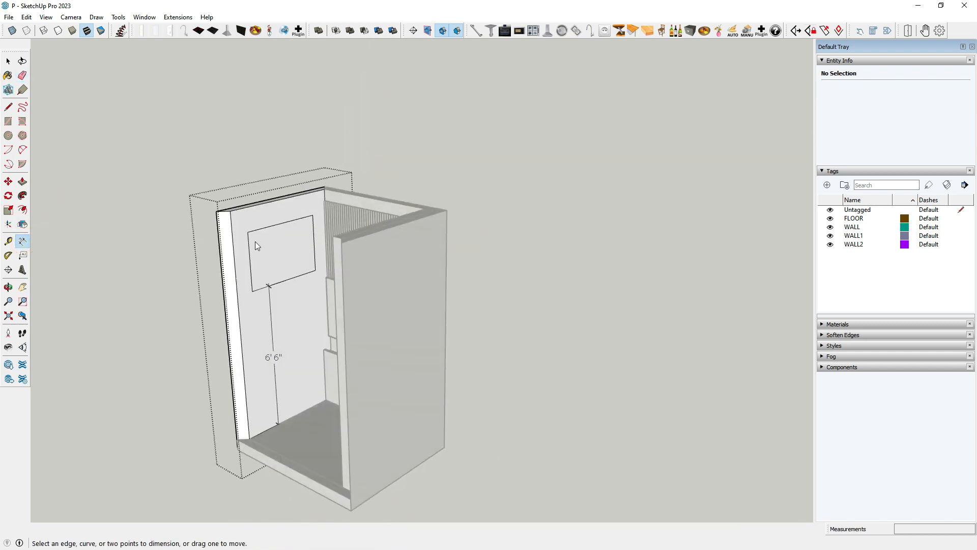
click(22, 76)
scroll(262, 304, up, 2)
click(262, 301)
- Push the window face 4 1/2" through the wall to cut the opening and close the wall group
click(22, 181)
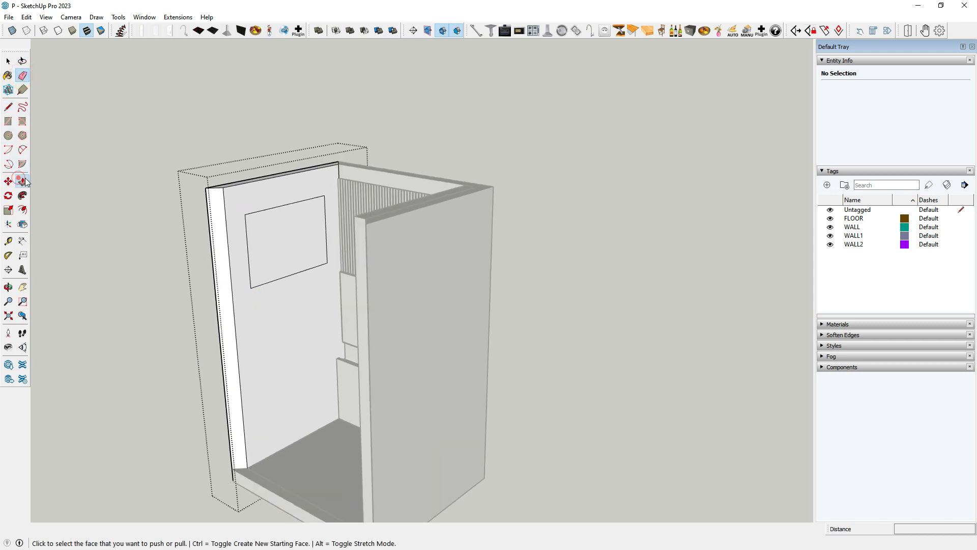
scroll(321, 224, up, 2)
click(311, 219)
click(298, 259)
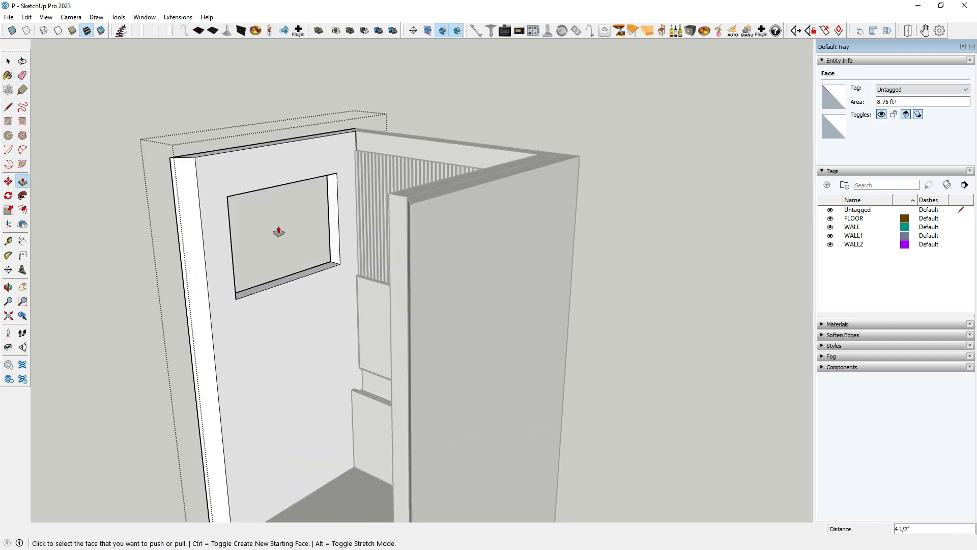
click(11, 61)
key(Escape)
- Open the floor curb opposite the slatted wall and pull its top face up to the height of the other walls
middle_drag(245, 192, 384, 223)
scroll(356, 203, down, 3)
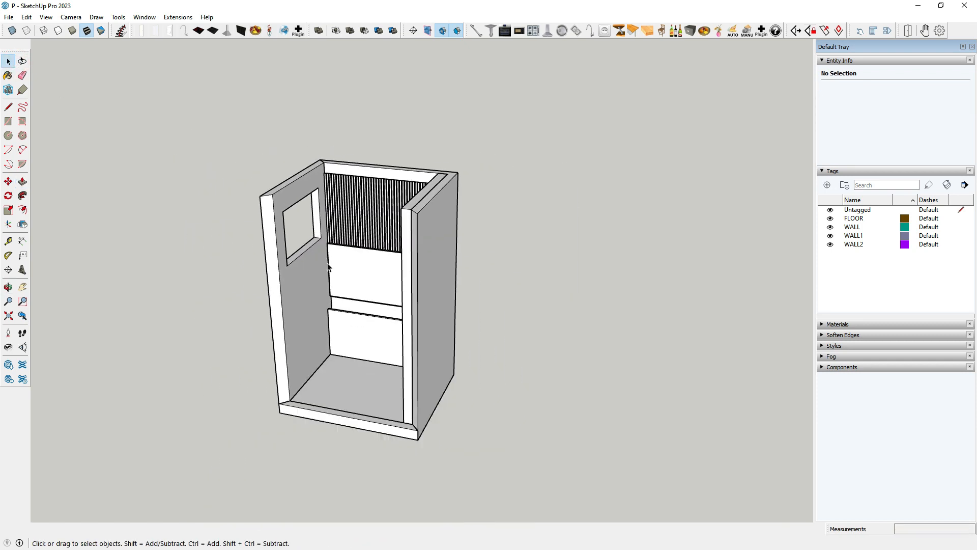
middle_drag(328, 269, 582, 229)
middle_drag(430, 263, 434, 384)
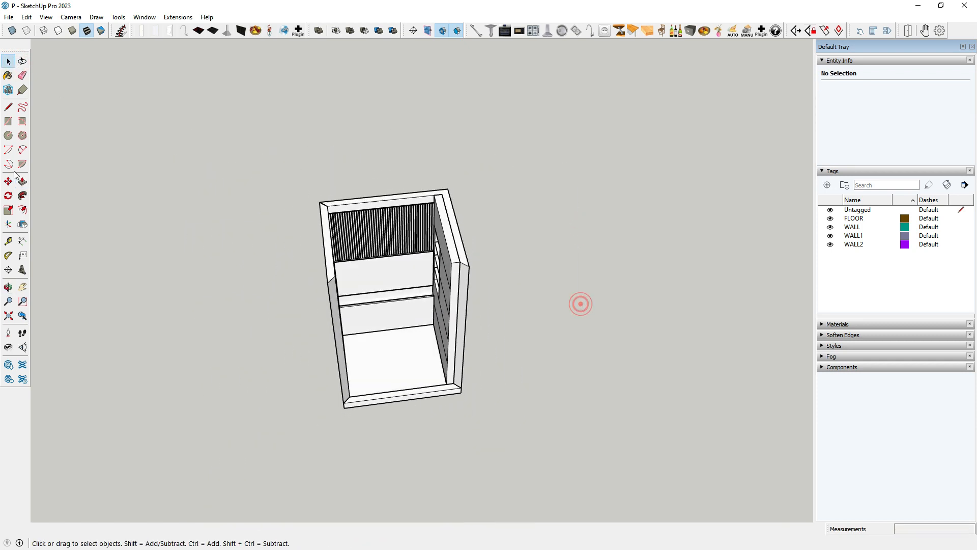
scroll(385, 403, up, 5)
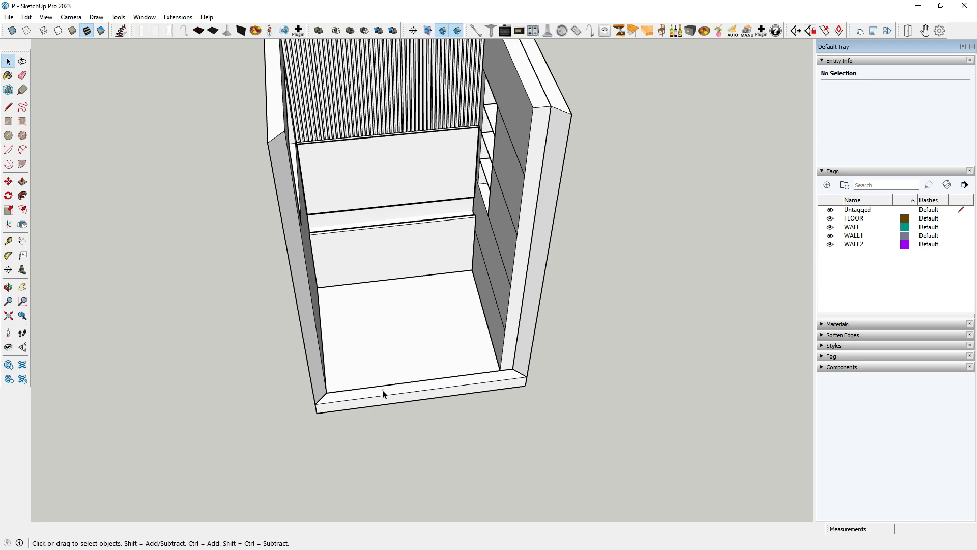
double_click(384, 391)
scroll(458, 381, down, 5)
middle_drag(466, 384, 422, 366)
- Draw a line along the floor between the two inner corners of the new entrance wall
click(8, 108)
scroll(499, 344, up, 5)
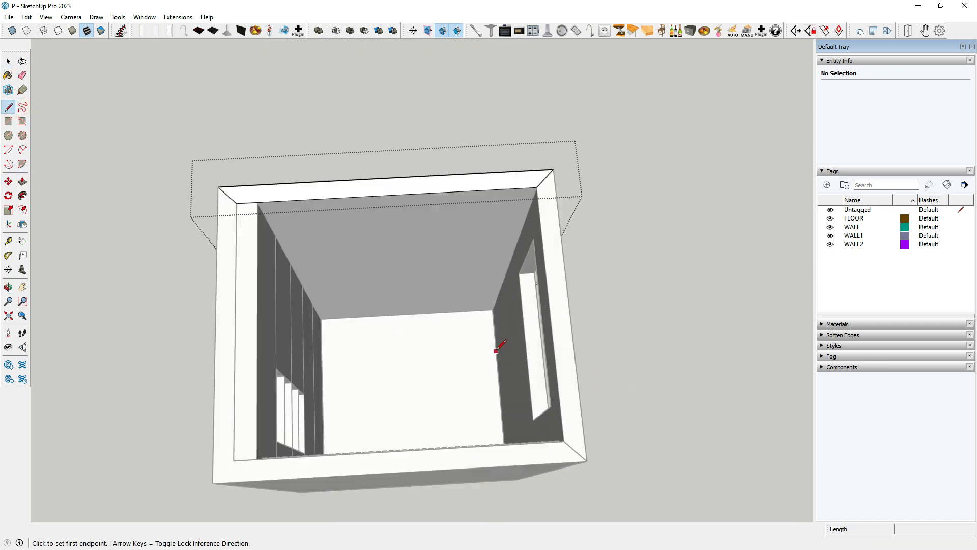
click(493, 307)
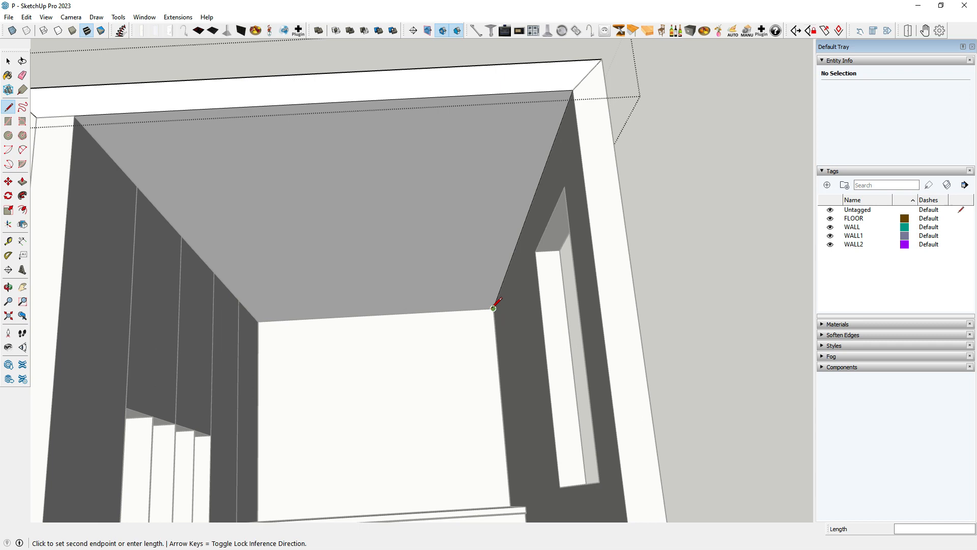
click(258, 321)
- Draw a 30" wide door outline on the entrance wall, starting 4.5" from the window-wall corner and ending at the floor line
scroll(371, 312, down, 5)
scroll(438, 329, up, 5)
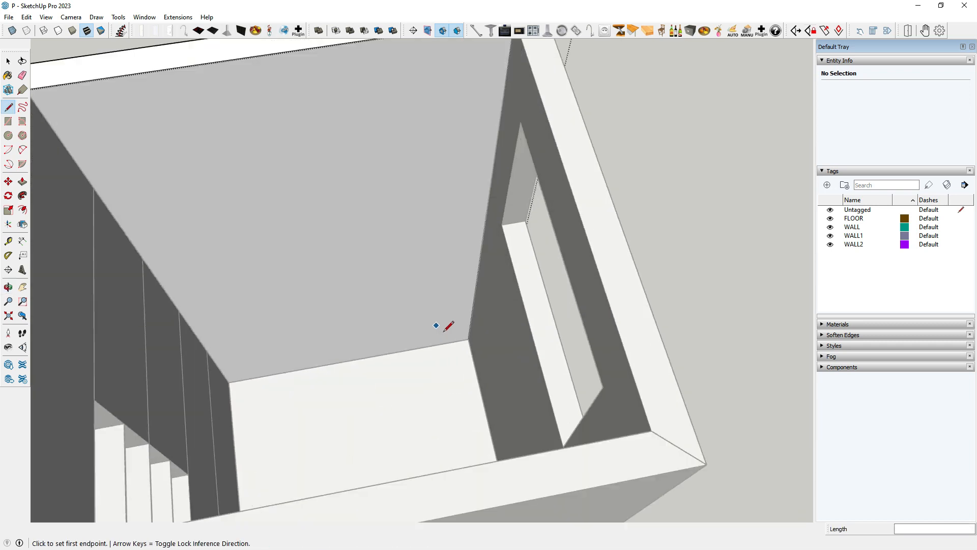
click(468, 338)
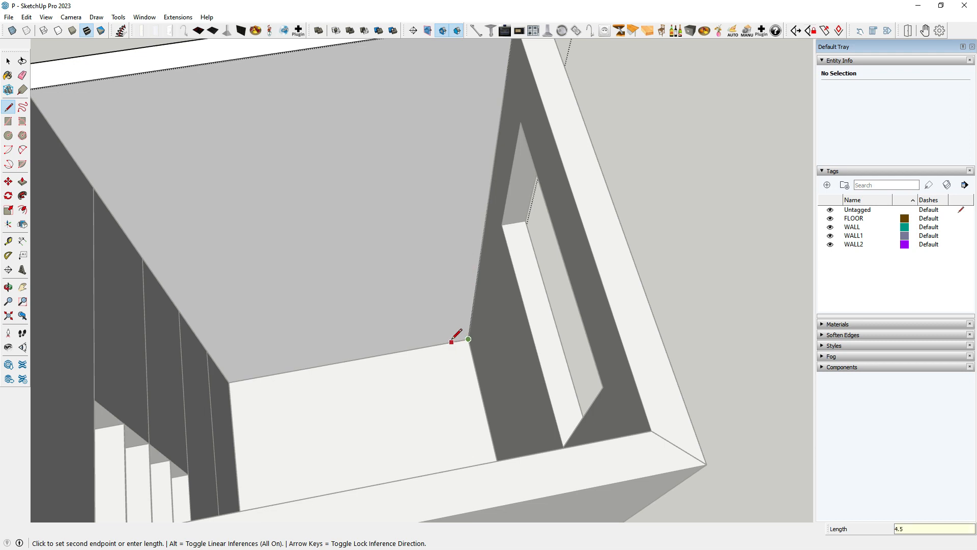
text(4.5)
key(Return)
key(Return)
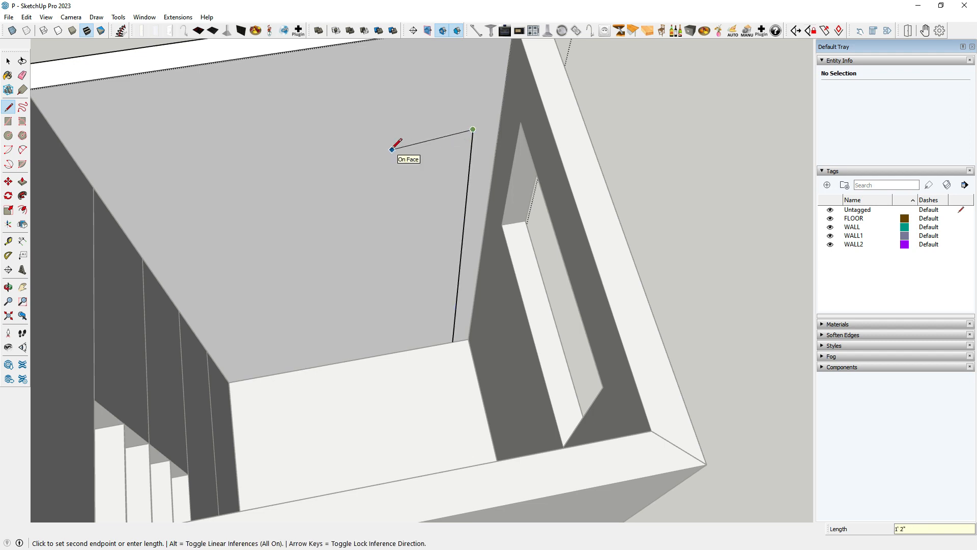
text(30)
key(Return)
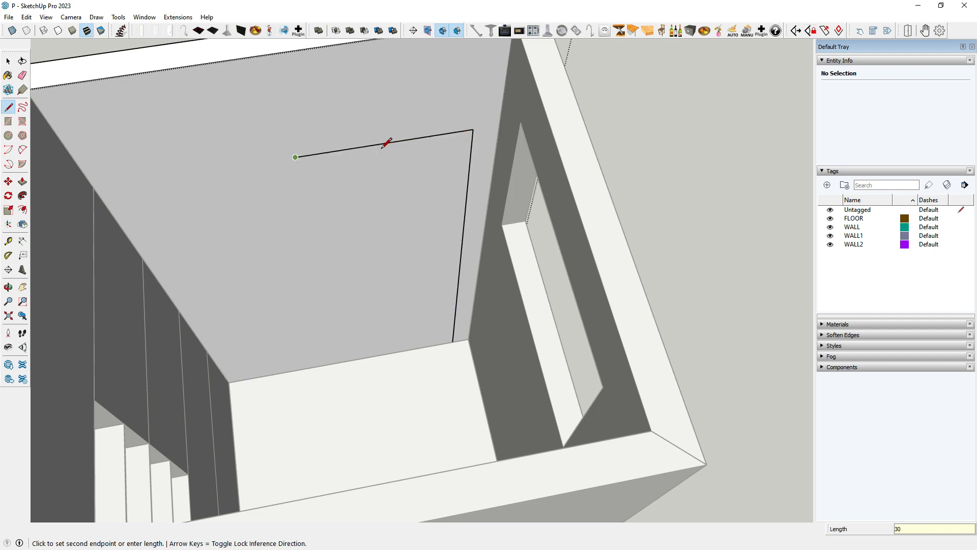
click(347, 360)
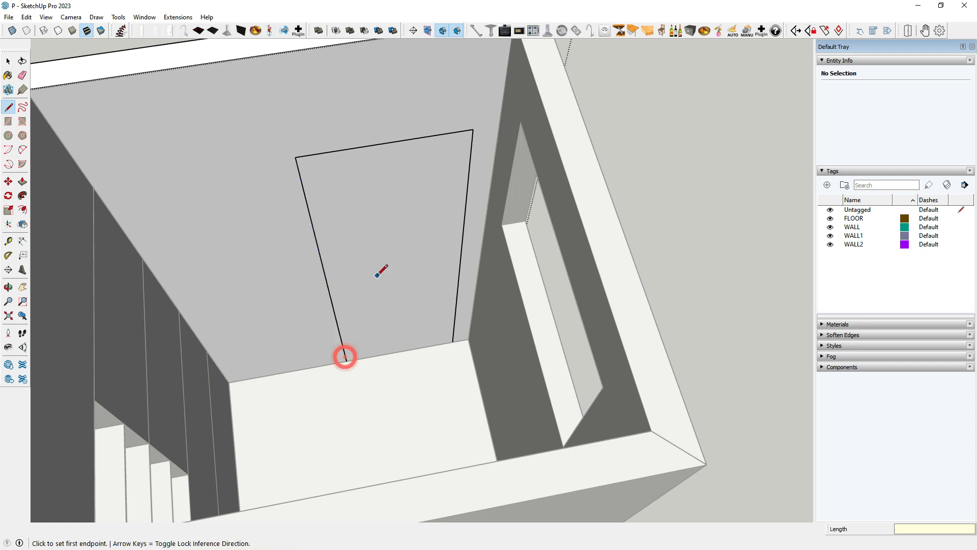
- Close the door outline with a line along its bottom and erase the leftover floor-line segment beside it
scroll(343, 353, down, 3)
scroll(365, 316, up, 2)
click(354, 326)
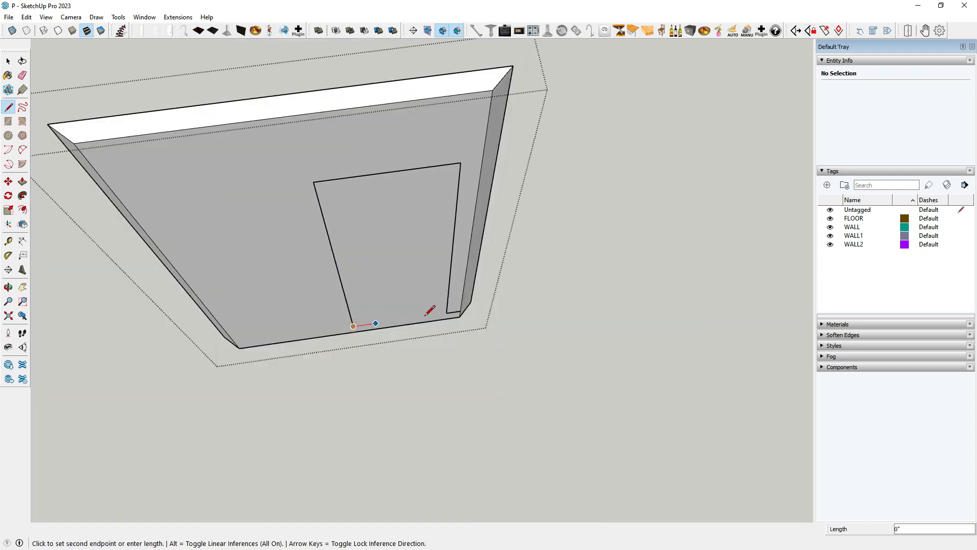
click(447, 308)
click(23, 77)
scroll(458, 305, up, 5)
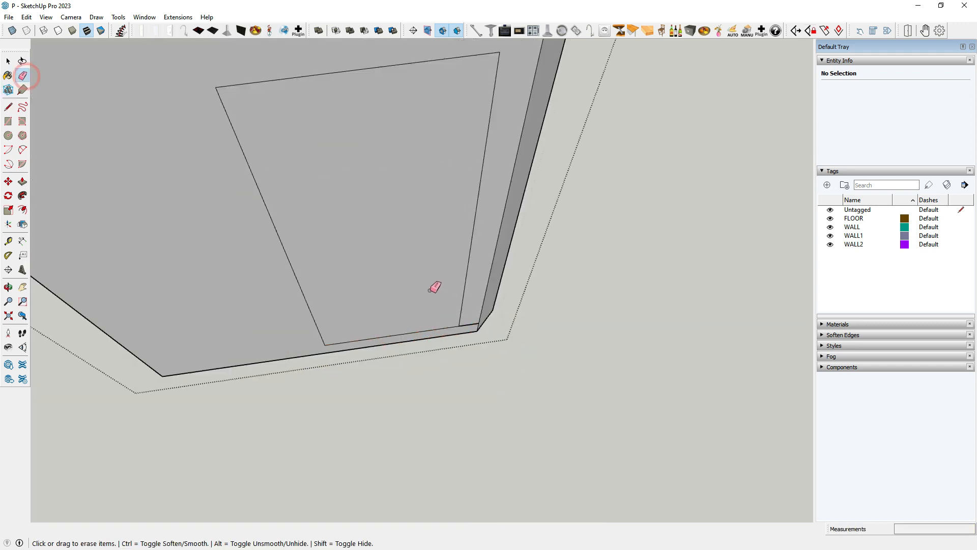
click(9, 61)
scroll(343, 243, down, 10)
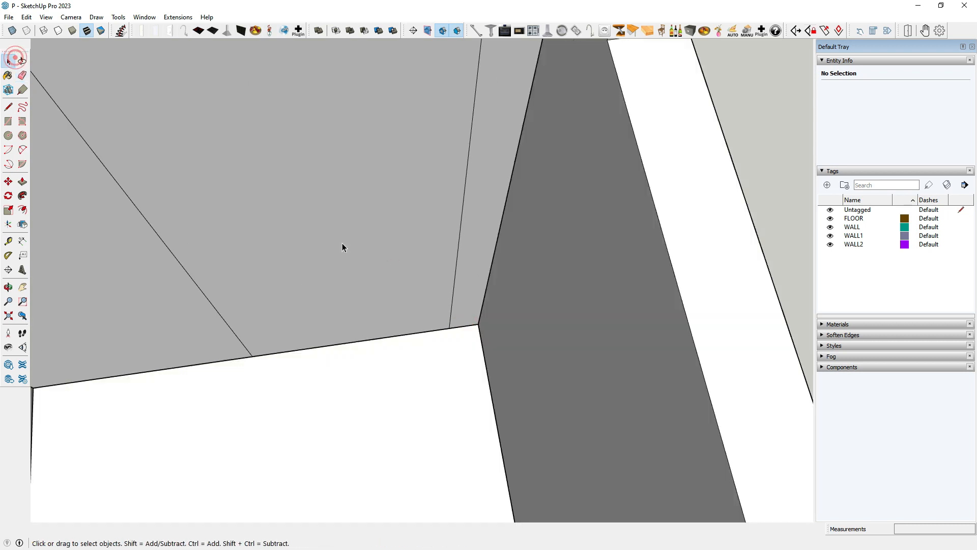
- Measure the distance between the shelf-side wall and the door outline with a dimension, and erase the dimension
click(23, 242)
click(152, 194)
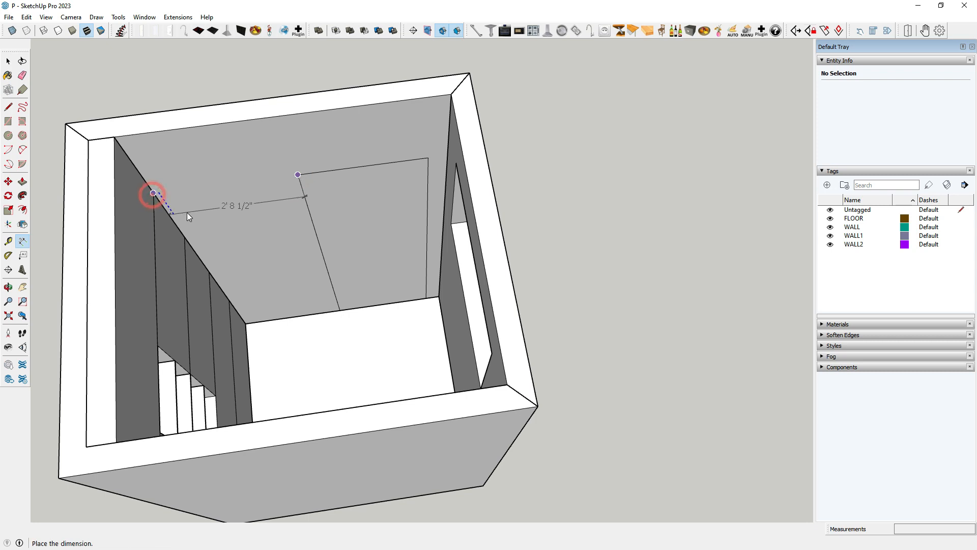
click(187, 212)
click(23, 75)
click(218, 206)
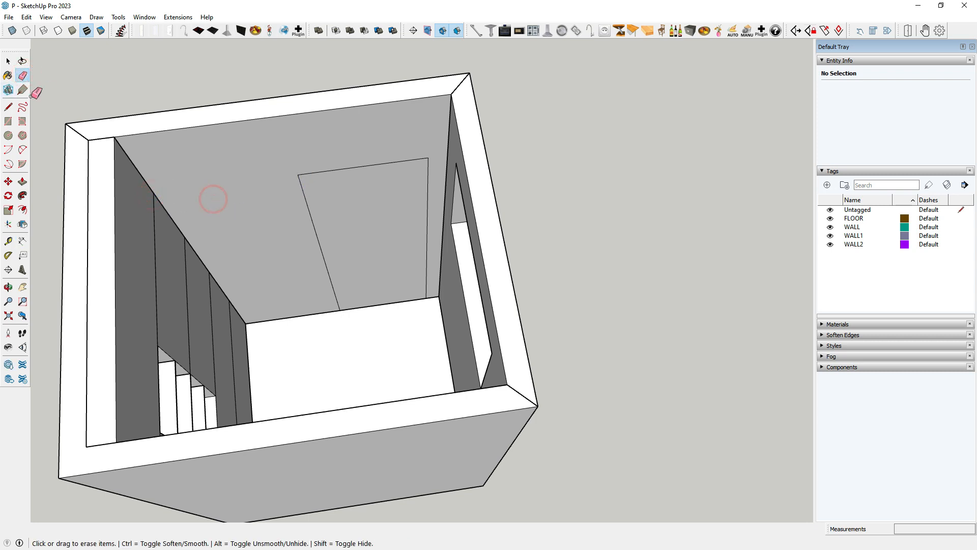
- Open the entrance wall group and move the door face sideways until its edge meets the inner corner by the window wall
click(8, 60)
double_click(375, 235)
click(374, 219)
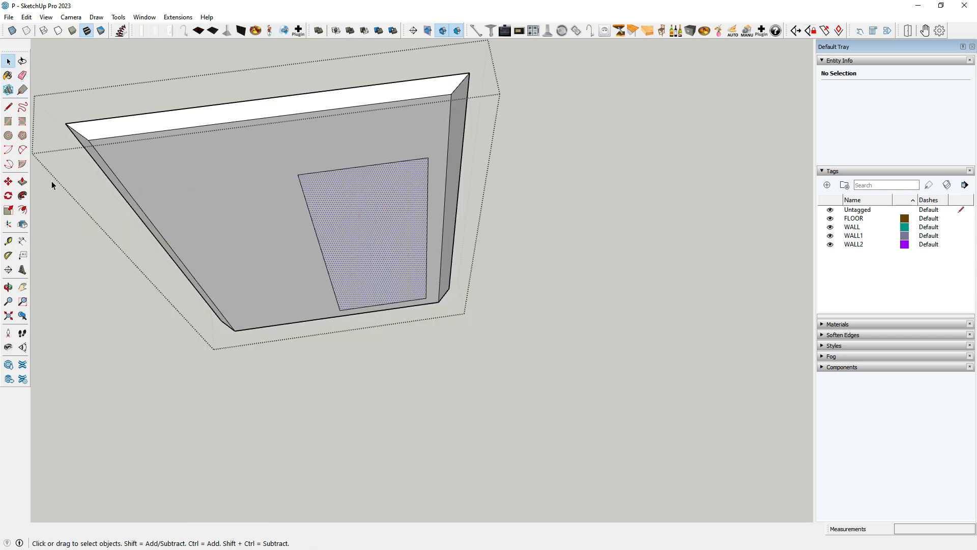
click(9, 181)
scroll(407, 192, up, 2)
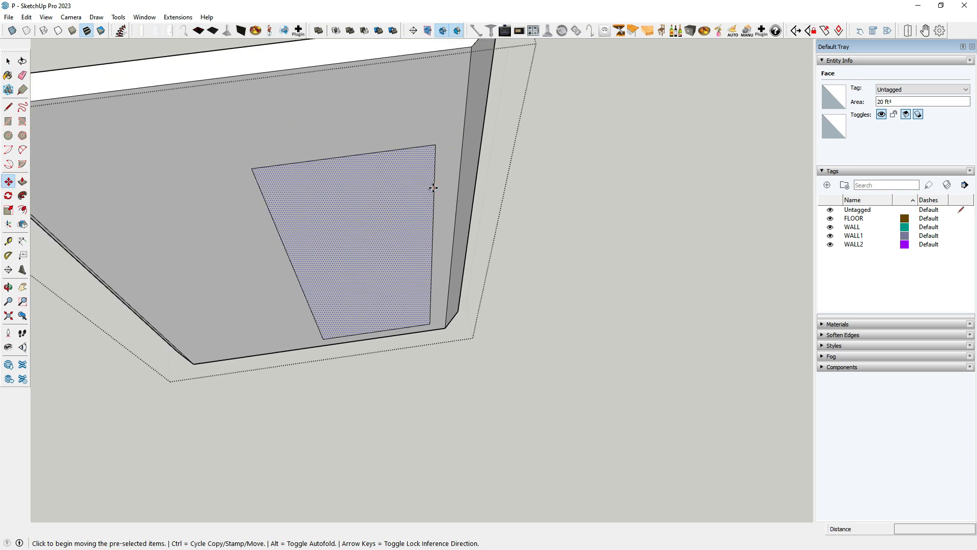
click(433, 187)
click(461, 184)
click(8, 61)
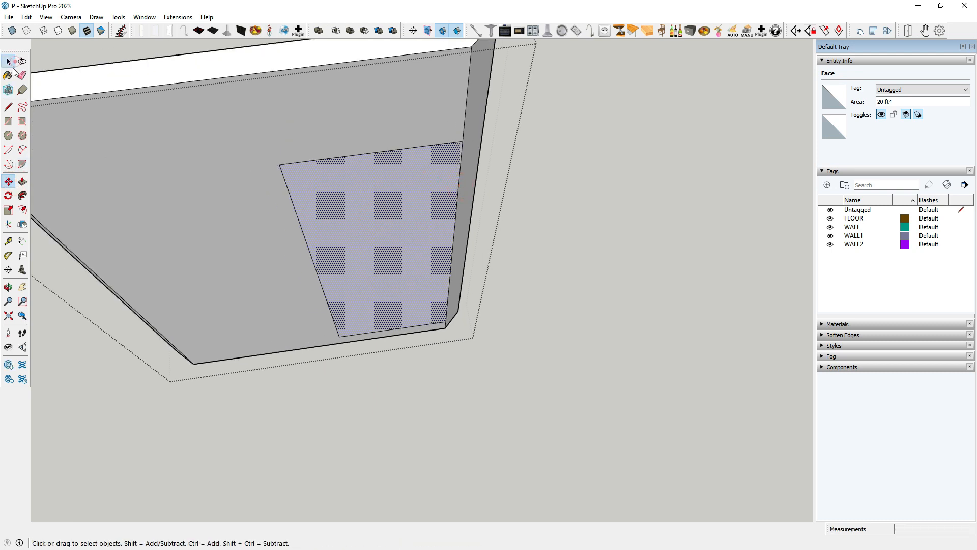
- Push the door face through the entrance wall to cut the doorway
click(327, 245)
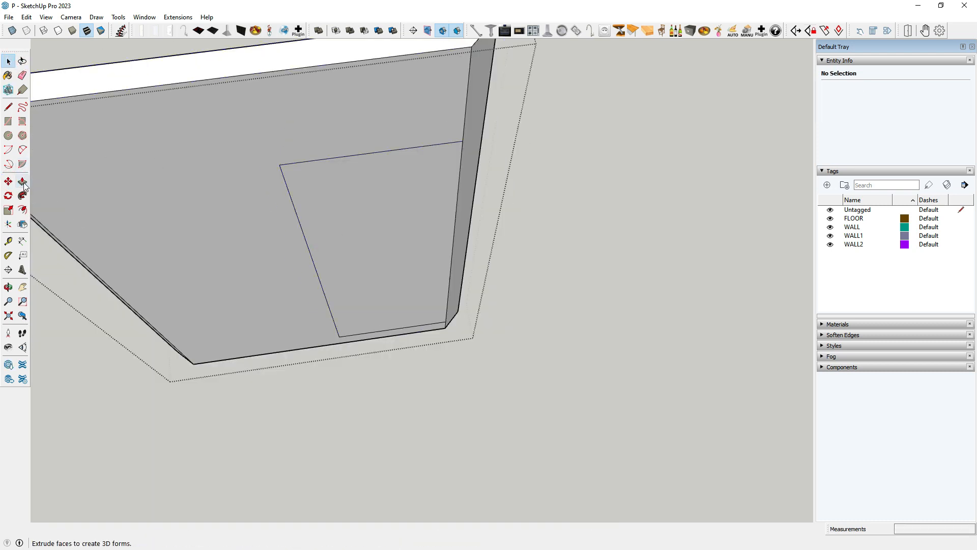
click(23, 182)
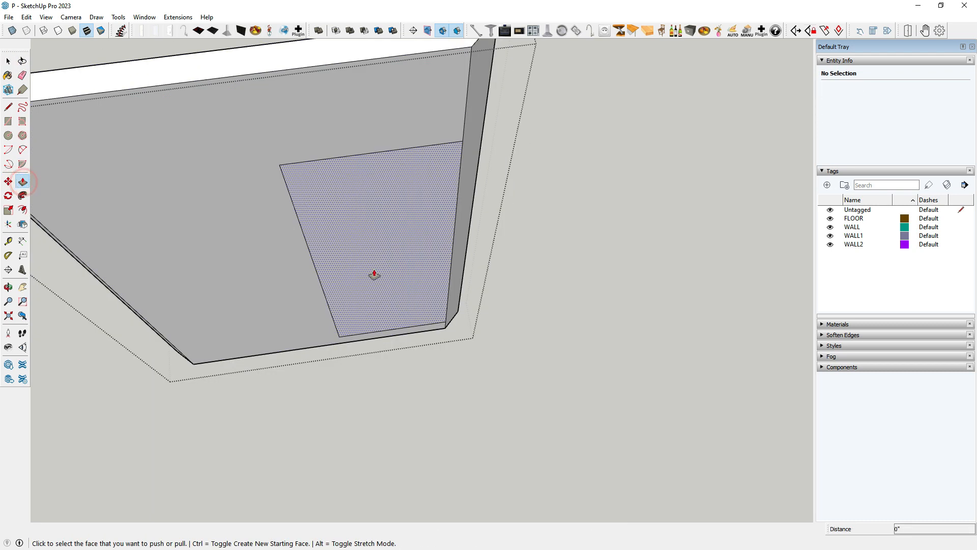
click(374, 274)
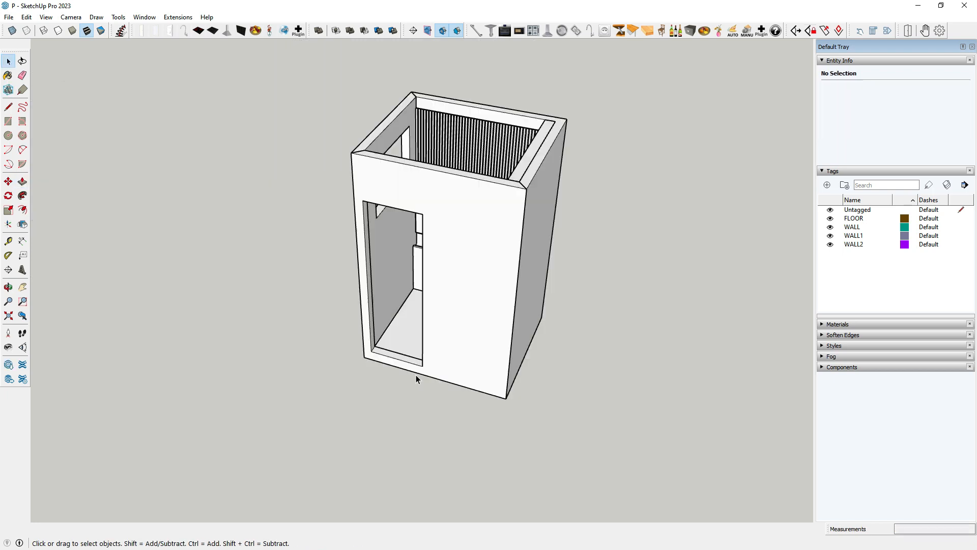
- Push the sill under the doorway down 6" to the wall's base and erase the leftover strip so the opening reaches the bottom
scroll(415, 375, up, 6)
click(393, 349)
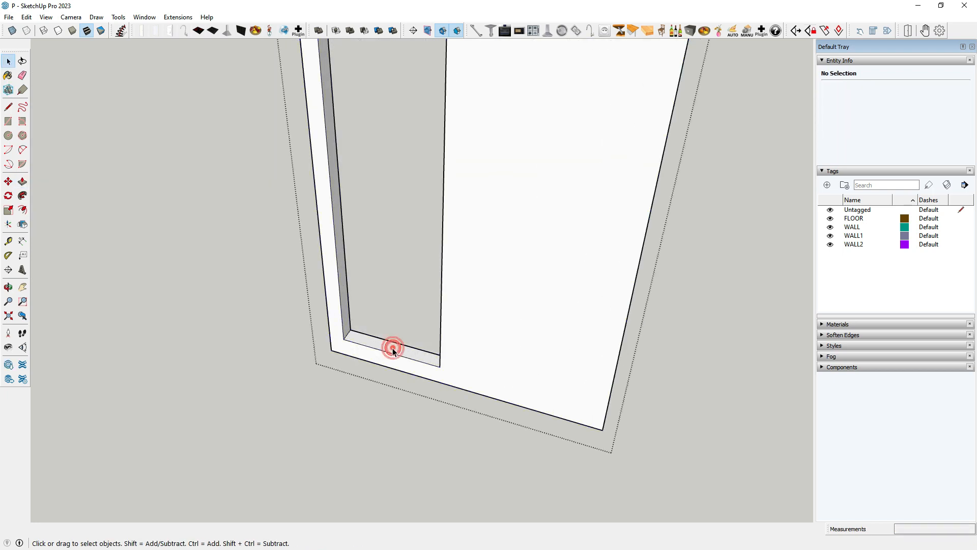
scroll(393, 350, up, 3)
click(23, 181)
click(358, 333)
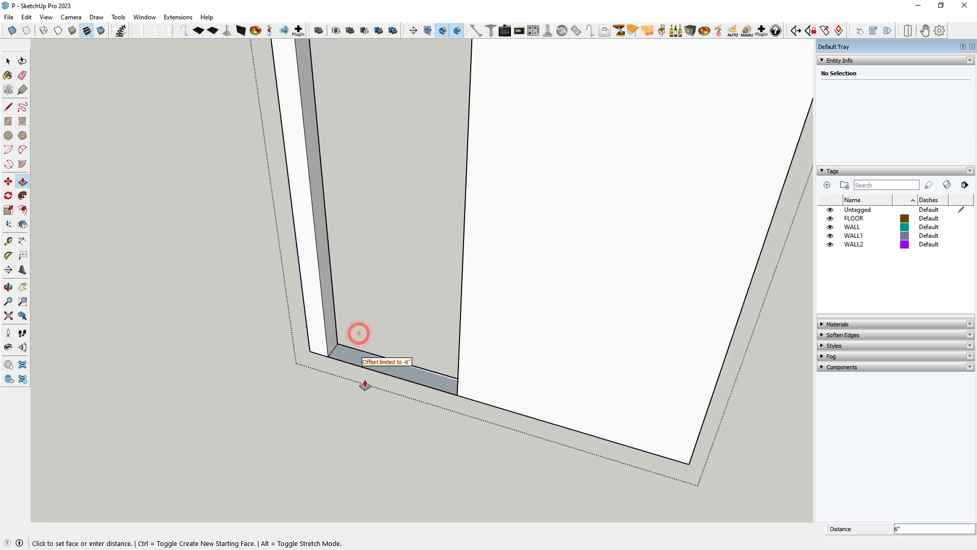
click(365, 385)
click(22, 76)
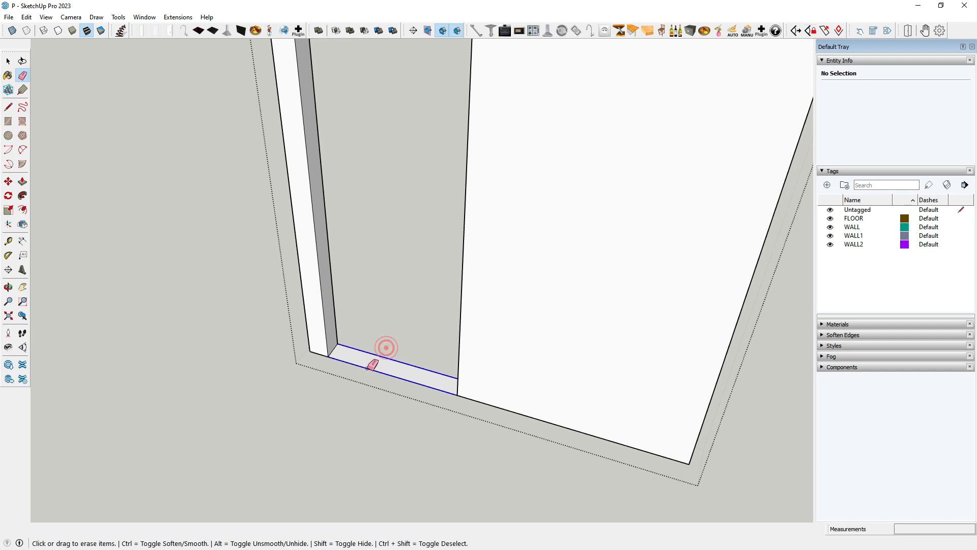
drag(373, 364, 373, 365)
key(space)
- Open the floor slab and draw a 6" vertical line across its front face in line with the door jamb
mouse_move(373, 365)
middle_down()
mouse_move(283, 273)
mouse_move(379, 314)
middle_up()
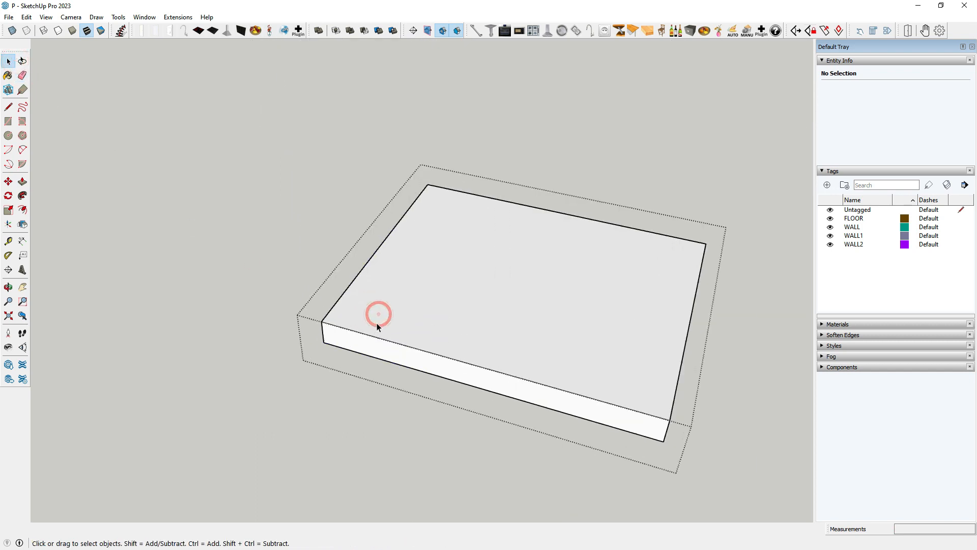
scroll(377, 323, up, 1)
click(8, 107)
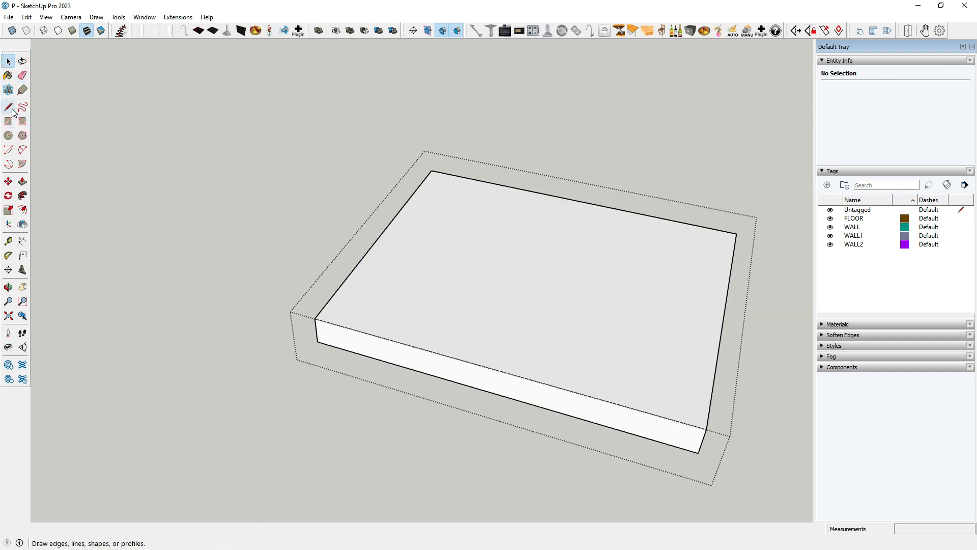
click(317, 316)
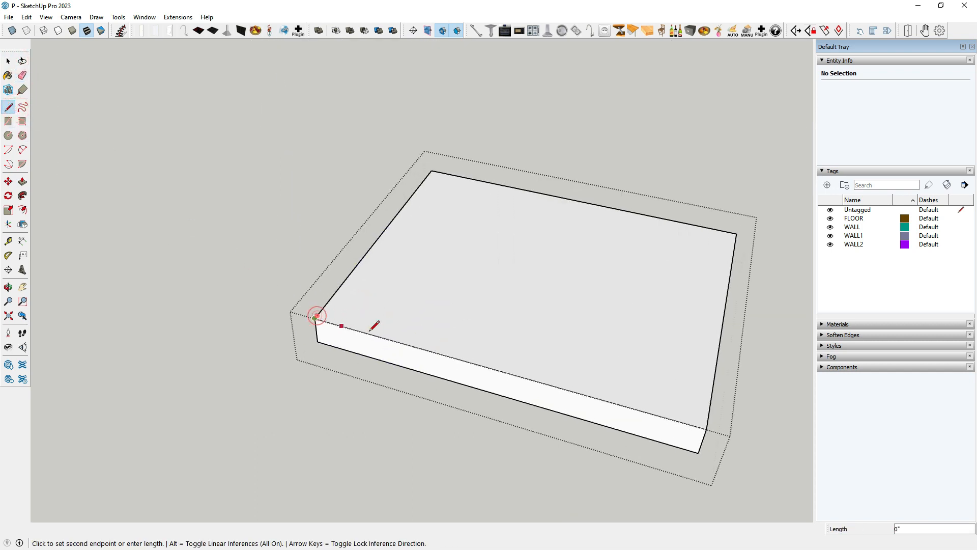
key(Escape)
click(462, 361)
click(462, 384)
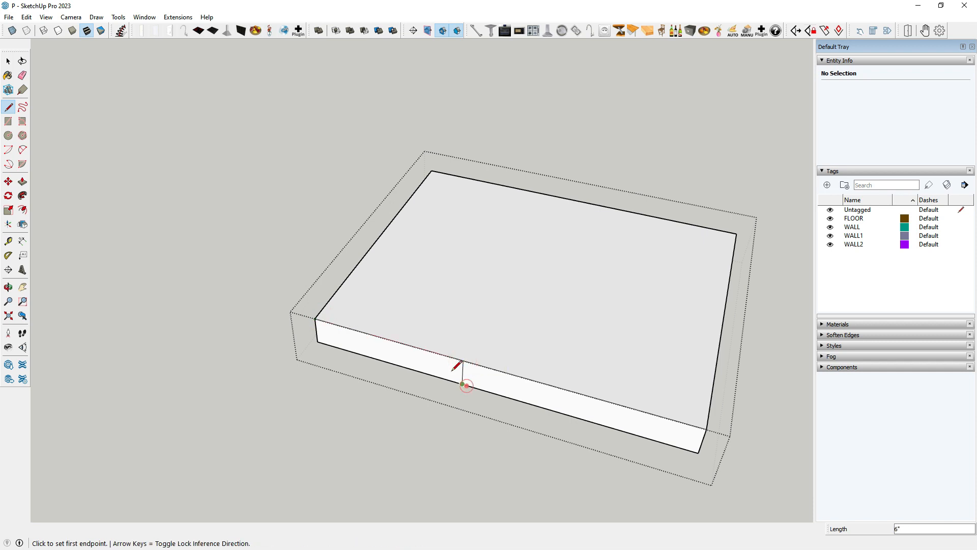
- Pull the floor slab's face below the door out 4 1/2" to fill the doorway threshold
click(23, 181)
click(397, 365)
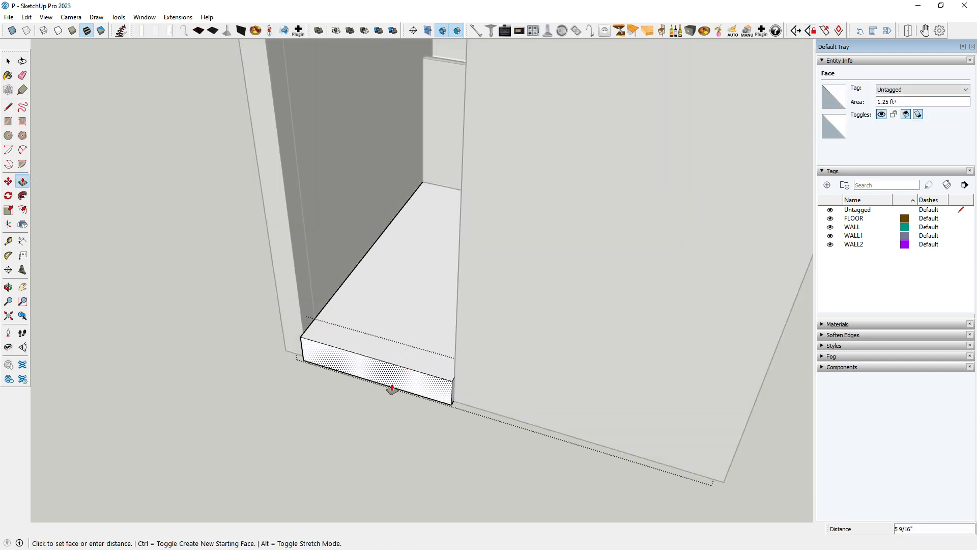
click(454, 402)
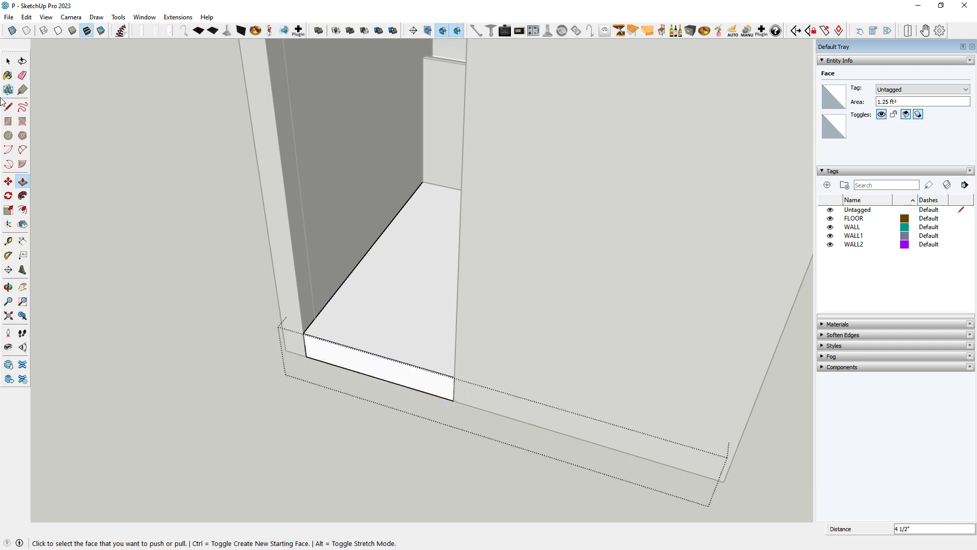
click(8, 61)
- Copy the entrance wall's bottom edge up the inner face beside the door and array the horizontal groove lines x3
mouse_move(244, 285)
middle_down()
mouse_move(288, 380)
mouse_move(412, 401)
mouse_move(493, 447)
mouse_move(396, 355)
mouse_move(366, 307)
mouse_move(375, 355)
mouse_move(444, 423)
mouse_move(594, 258)
mouse_move(205, 321)
mouse_move(285, 254)
mouse_move(445, 155)
mouse_move(411, 270)
mouse_move(468, 161)
mouse_move(442, 273)
mouse_move(283, 162)
mouse_move(337, 213)
middle_up()
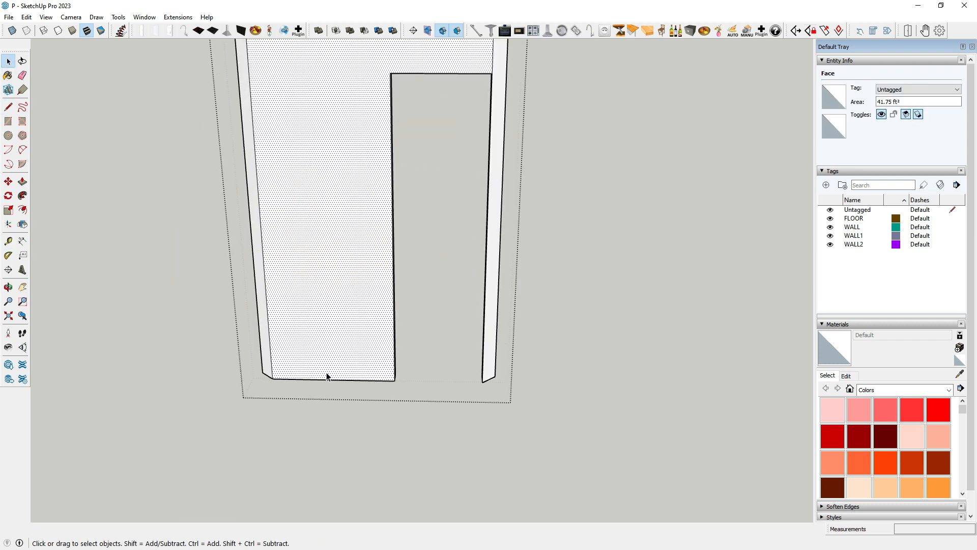
key(m)
key(ctrl)
click(368, 379)
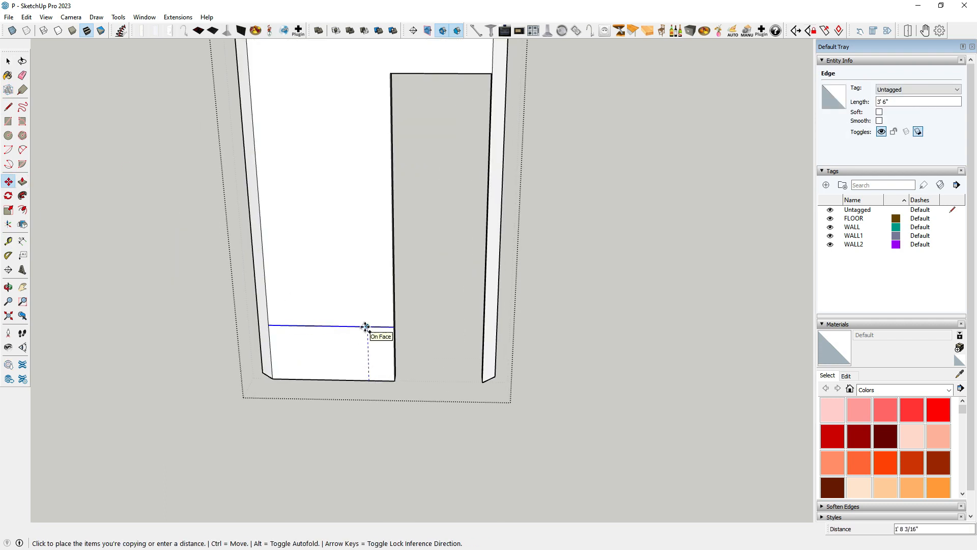
click(364, 301)
scroll(356, 306, down, 5)
text(x)
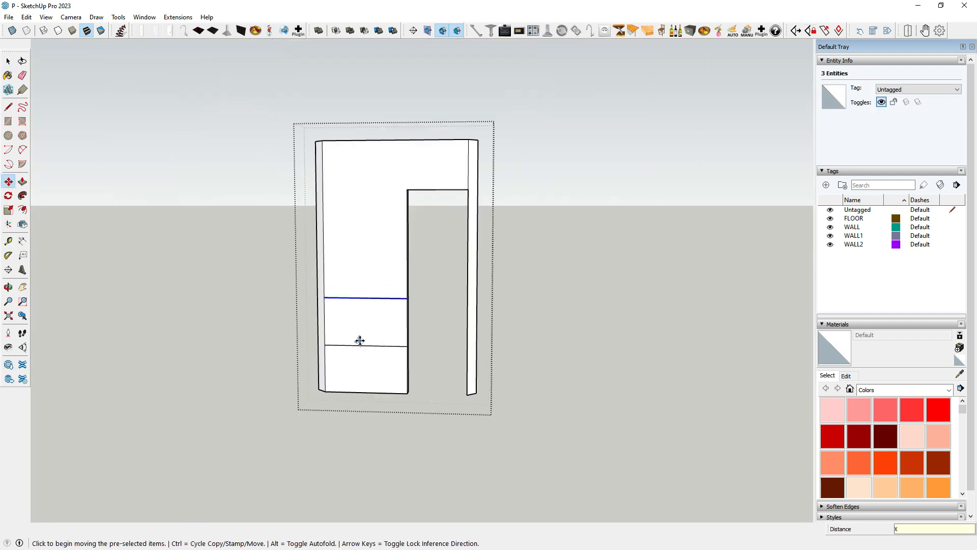
key(Escape)
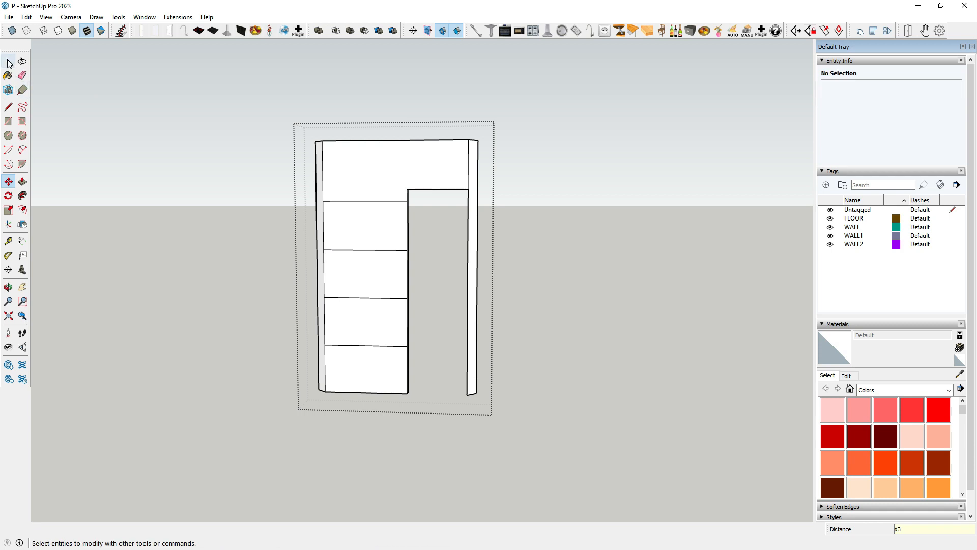
key(space)
- Open the window wall, copy horizontal groove lines up it at even spacing, and erase the lines crossing the window opening
middle_drag(214, 194, 396, 253)
scroll(399, 292, up, 3)
click(393, 304)
mouse_move(392, 304)
middle_down()
mouse_move(411, 308)
mouse_move(404, 301)
middle_up()
double_click(403, 301)
key(m)
middle_drag(414, 392, 410, 408)
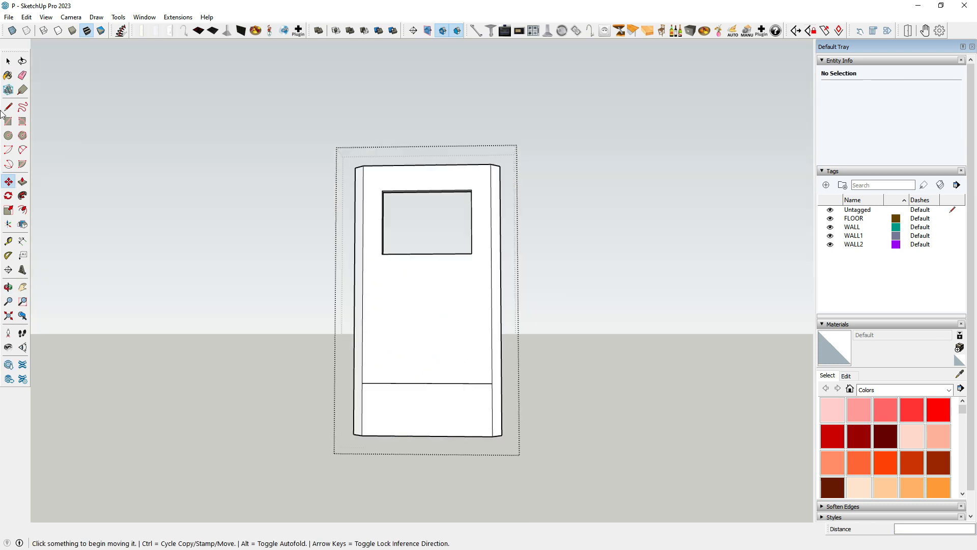
click(410, 422)
scroll(410, 422, up, 8)
click(403, 351)
scroll(432, 377, down, 10)
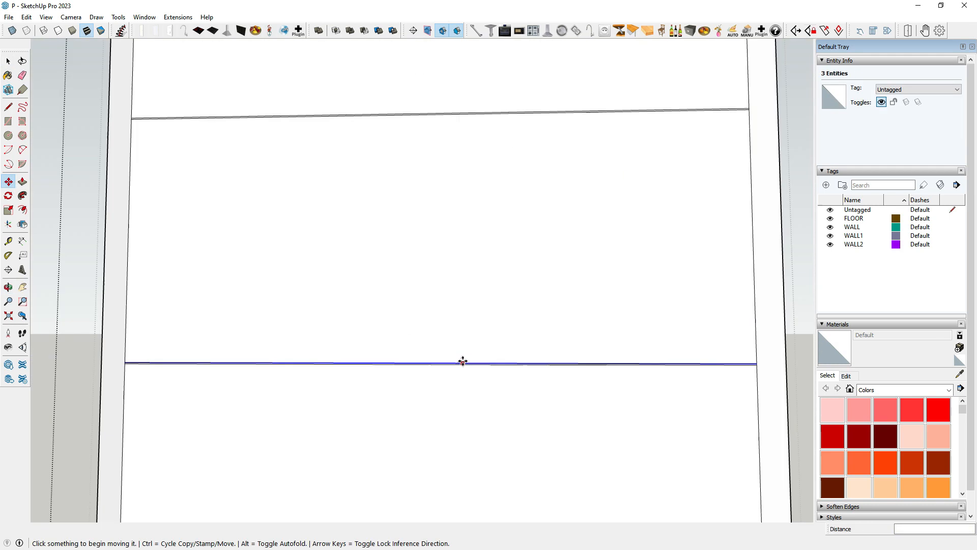
click(22, 76)
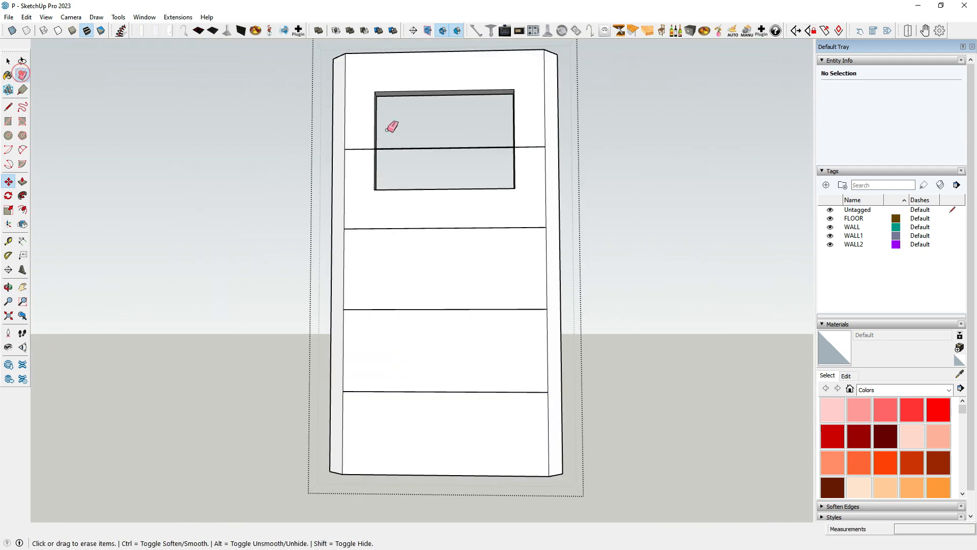
click(8, 61)
- Insert the 01-DOOR component at the lower corner of the doorway
mouse_move(371, 356)
middle_down()
mouse_move(366, 380)
mouse_move(346, 279)
mouse_move(330, 408)
middle_up()
middle_drag(206, 302, 337, 377)
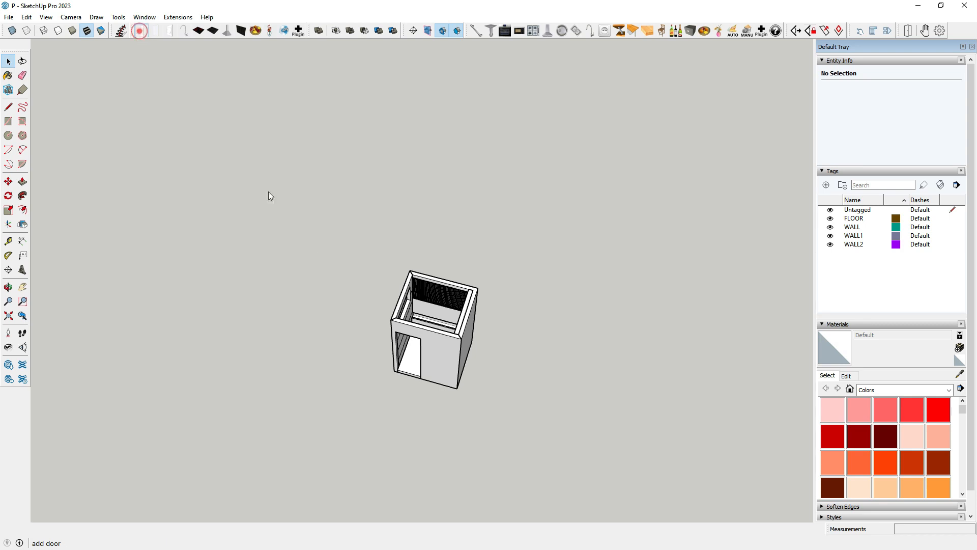
scroll(426, 377, up, 10)
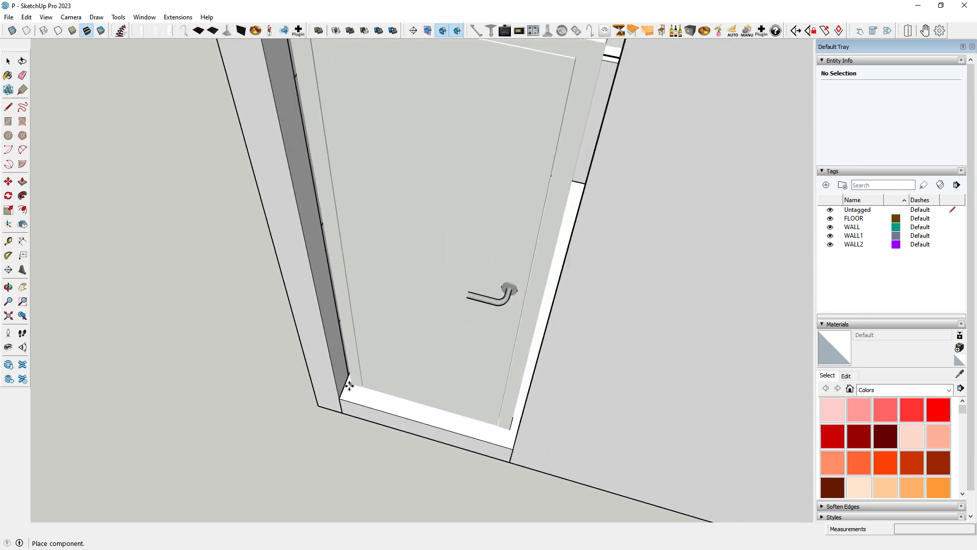
click(338, 397)
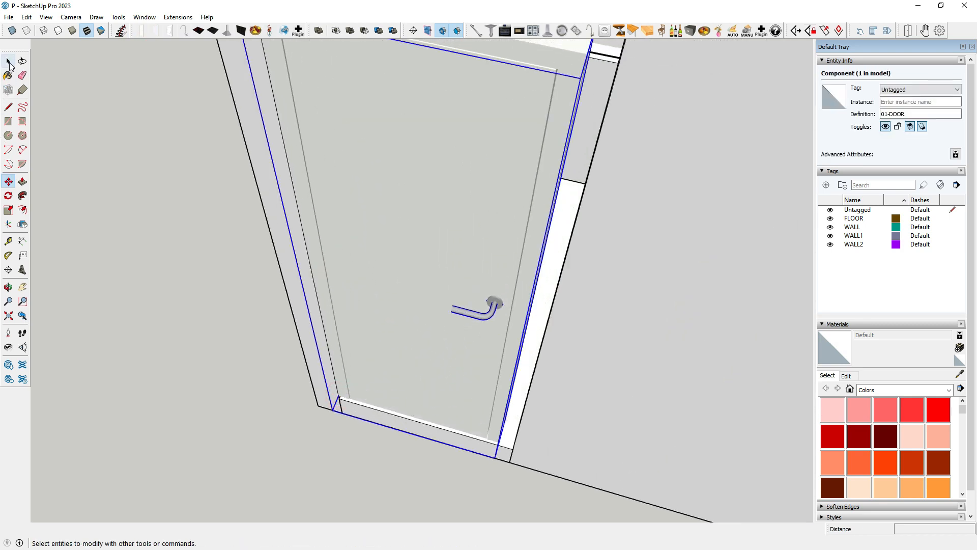
- Move the door component about 1 3/16" so its lower frame corner snaps to the doorway's lower corner
key(m)
scroll(357, 398, up, 3)
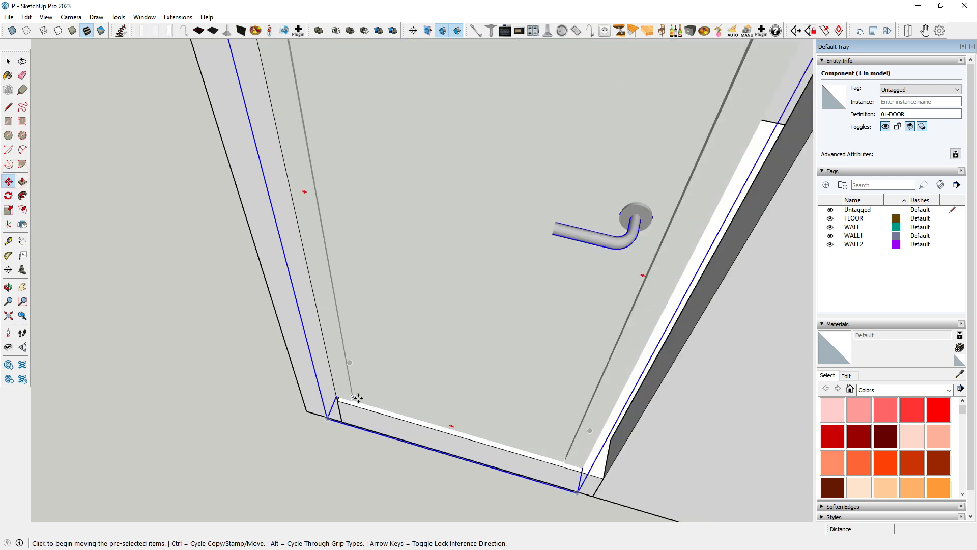
scroll(357, 398, up, 2)
click(324, 396)
click(327, 404)
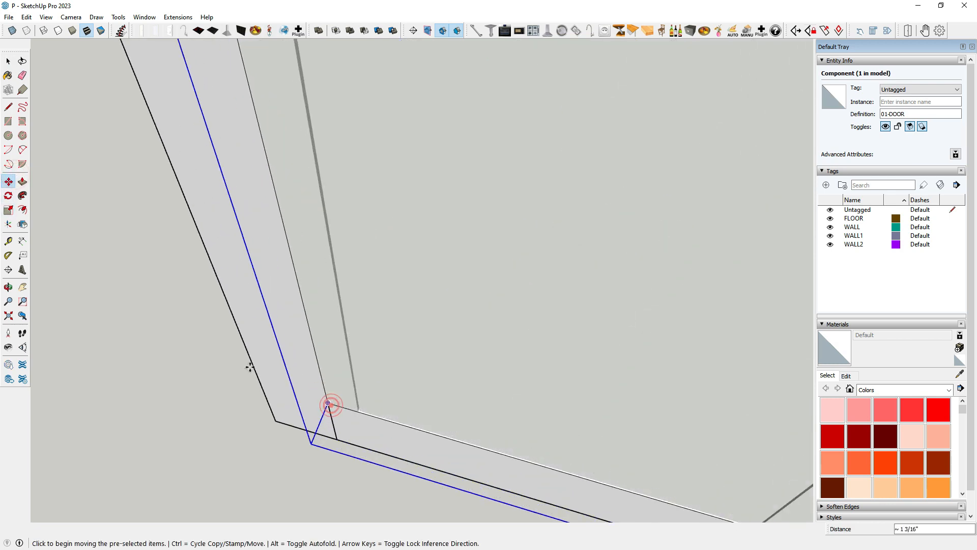
scroll(328, 402, down, 5)
scroll(388, 407, down, 1)
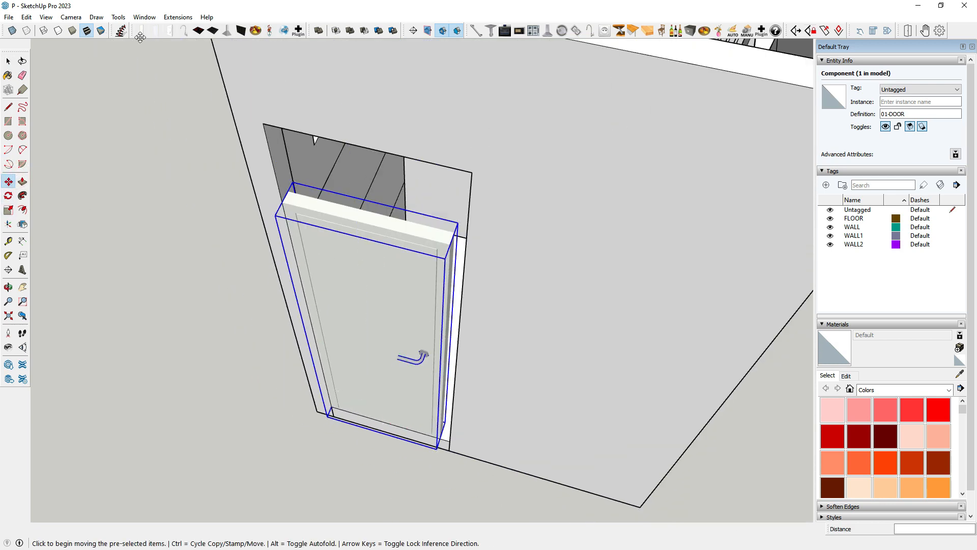
- Swing the door leaf open with the Interact tool
click(859, 31)
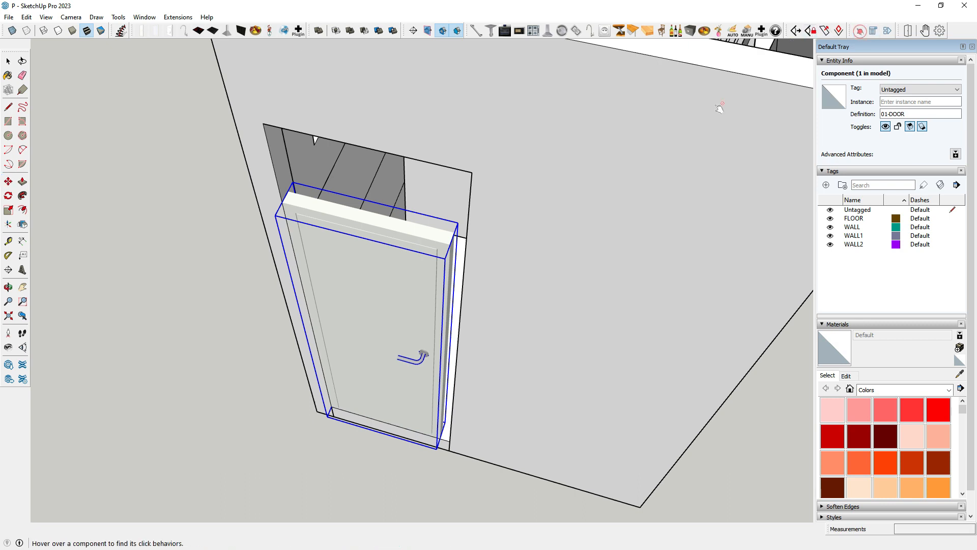
click(342, 312)
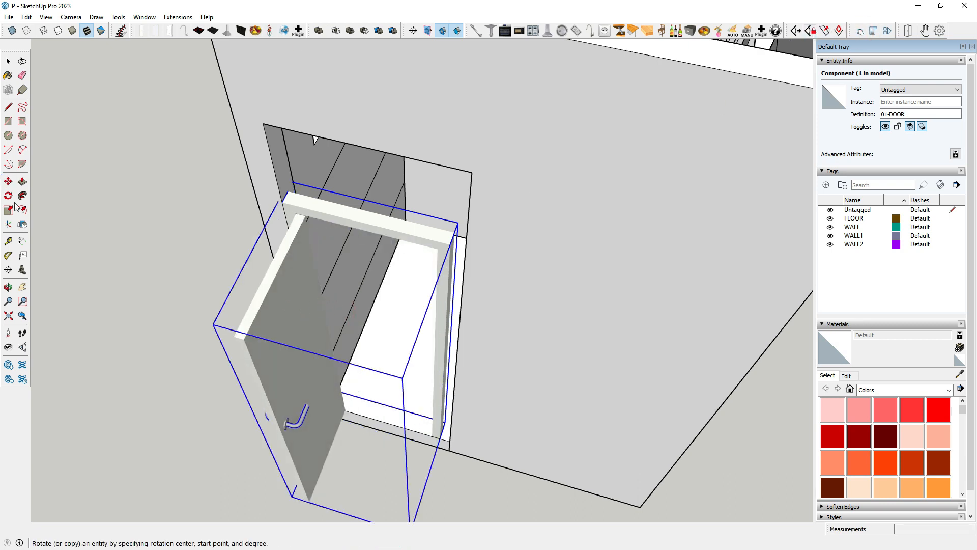
- Flip the door component front to back and move its lower frame corner onto the doorway's lower corner
click(22, 224)
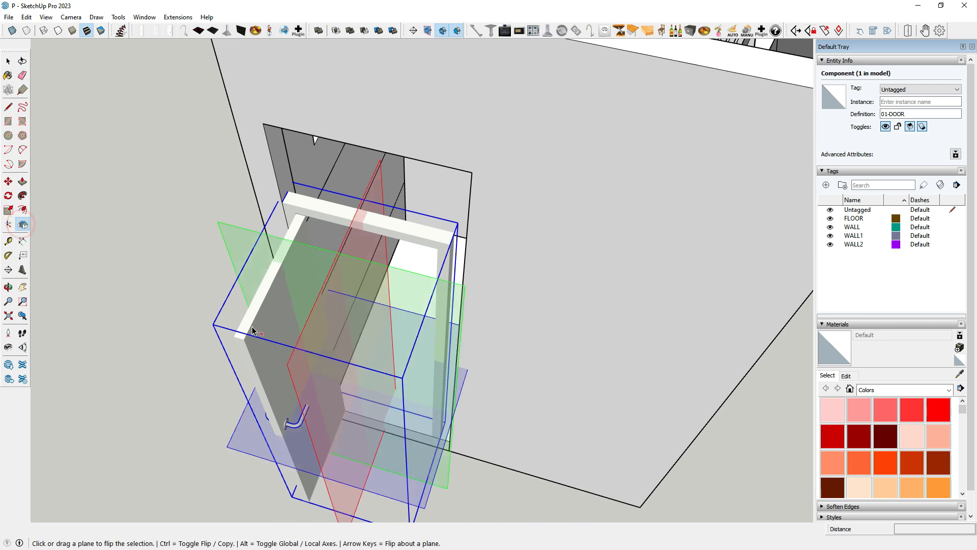
click(242, 246)
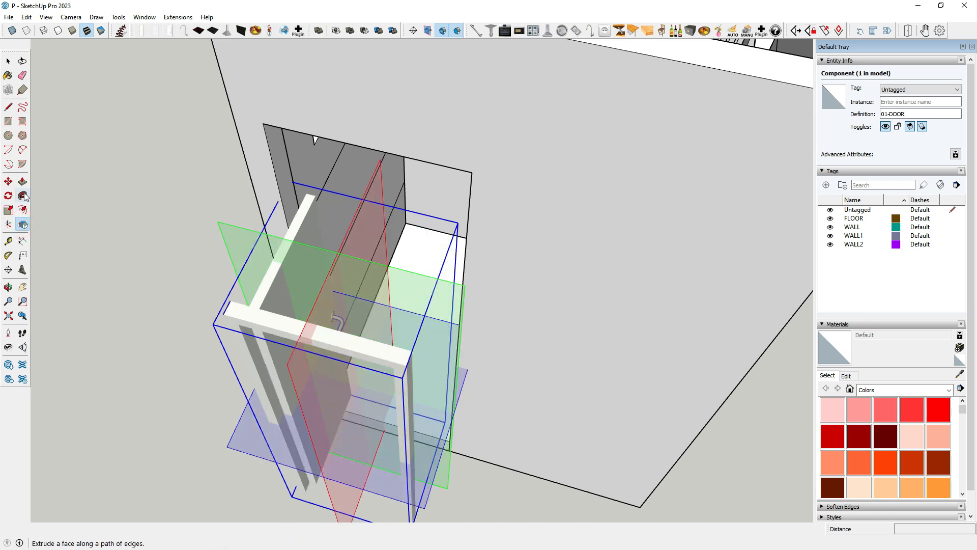
click(9, 181)
scroll(302, 482, up, 3)
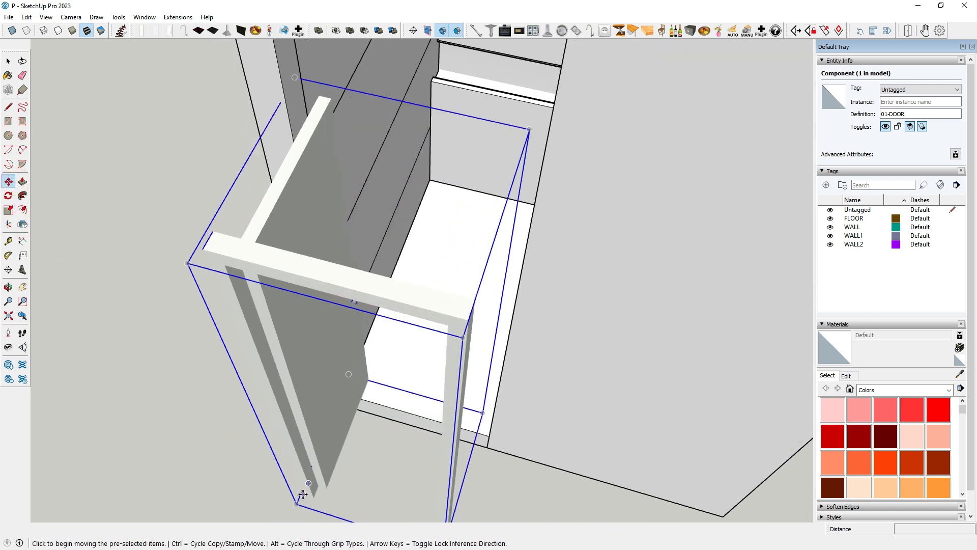
click(301, 497)
scroll(356, 356, up, 2)
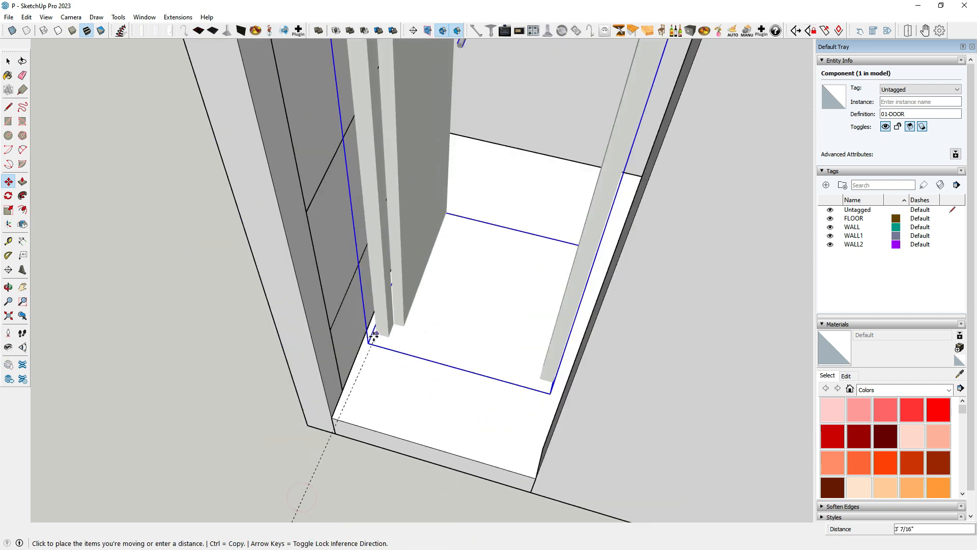
click(334, 418)
scroll(309, 426, down, 3)
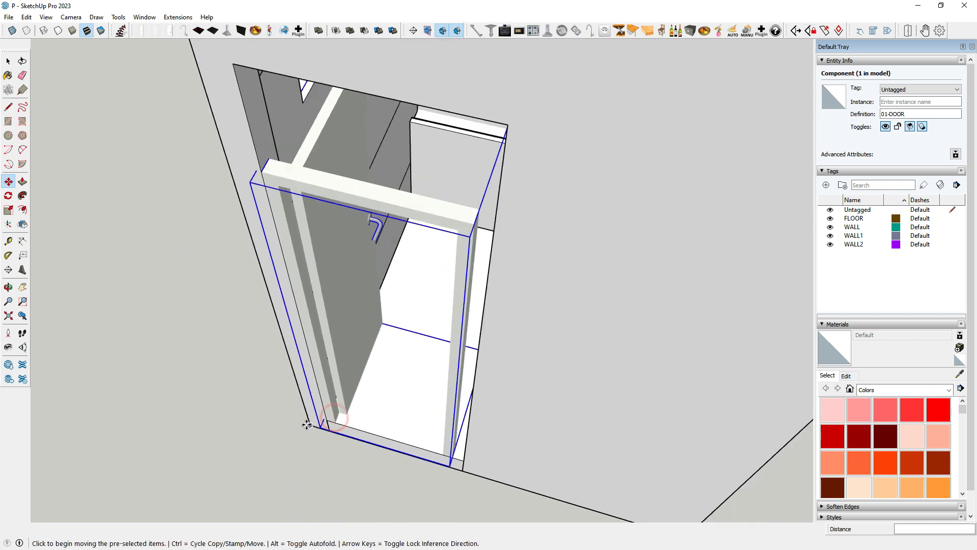
- Swing the door leaf closed and scale the component about 1.09 in red and 1.22 in blue to fill the doorway
click(860, 30)
click(321, 305)
key(s)
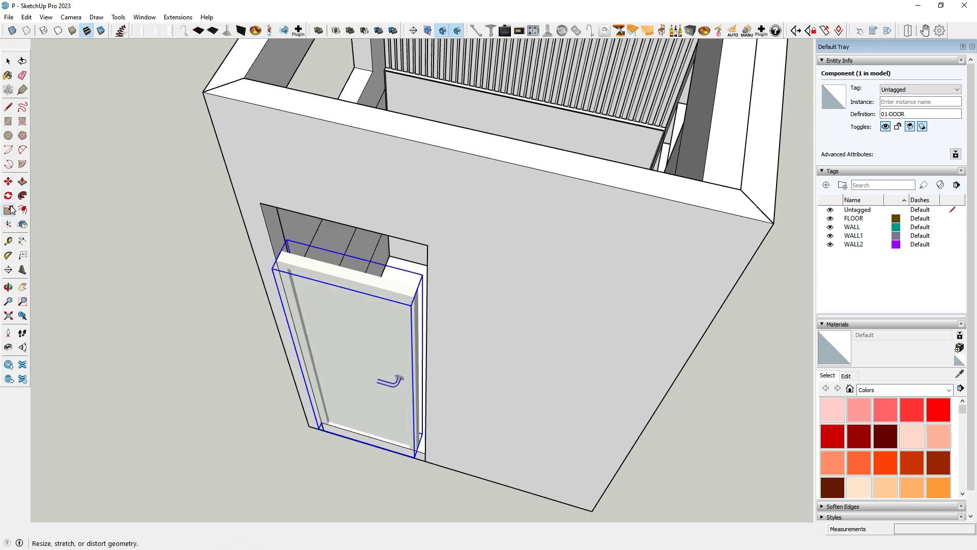
click(417, 382)
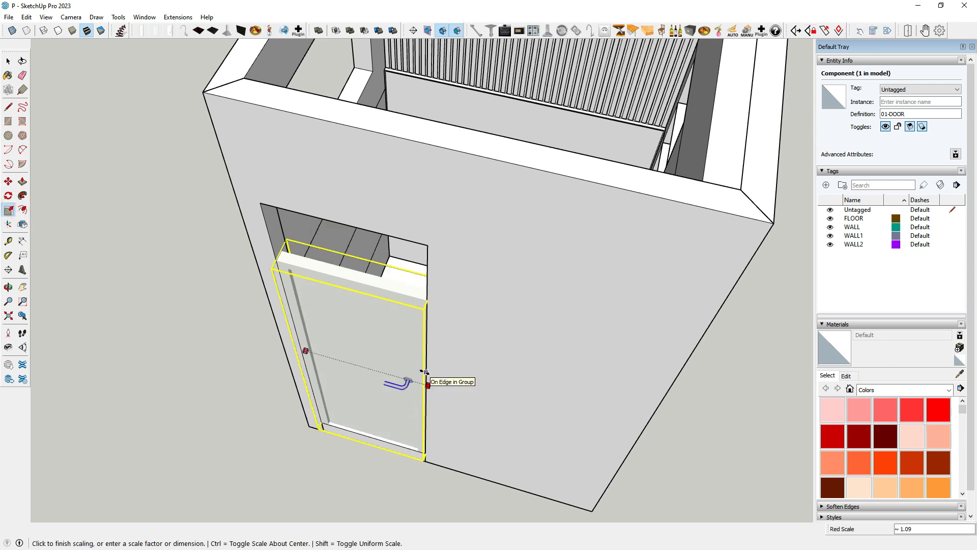
click(422, 382)
click(353, 273)
click(415, 241)
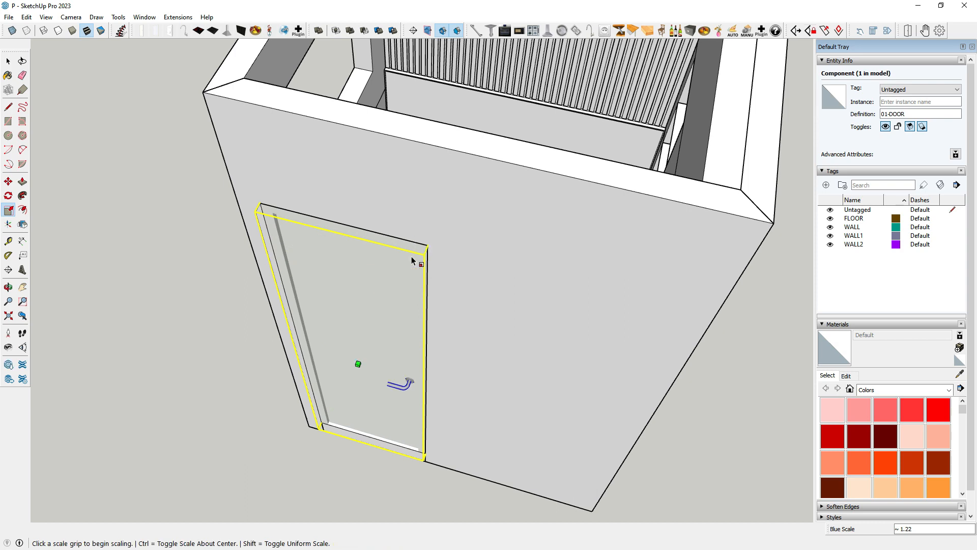
scroll(399, 382, down, 4)
middle_drag(326, 288, 323, 318)
click(9, 62)
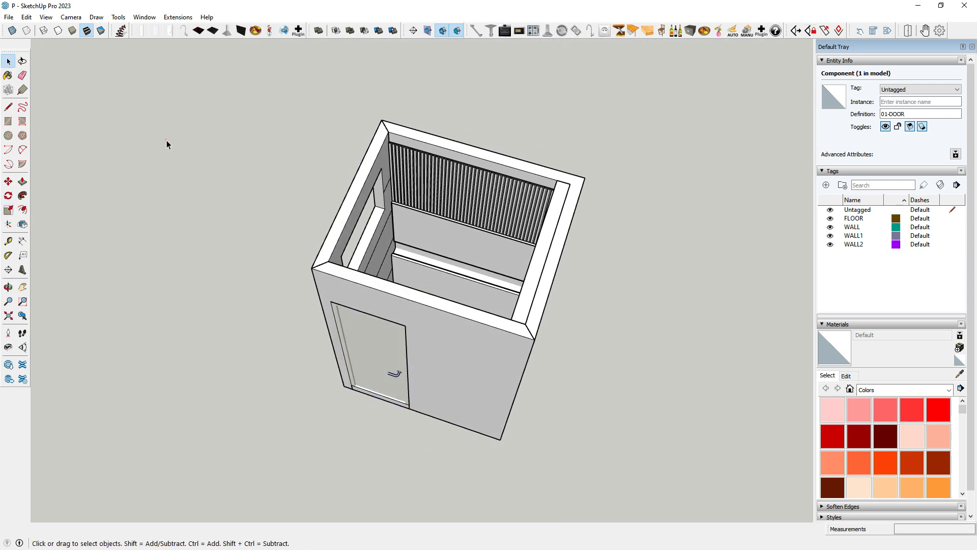
click(164, 145)
- Insert the 02-WINDOWS component beside the window opening
click(156, 31)
scroll(385, 222, up, 5)
click(322, 195)
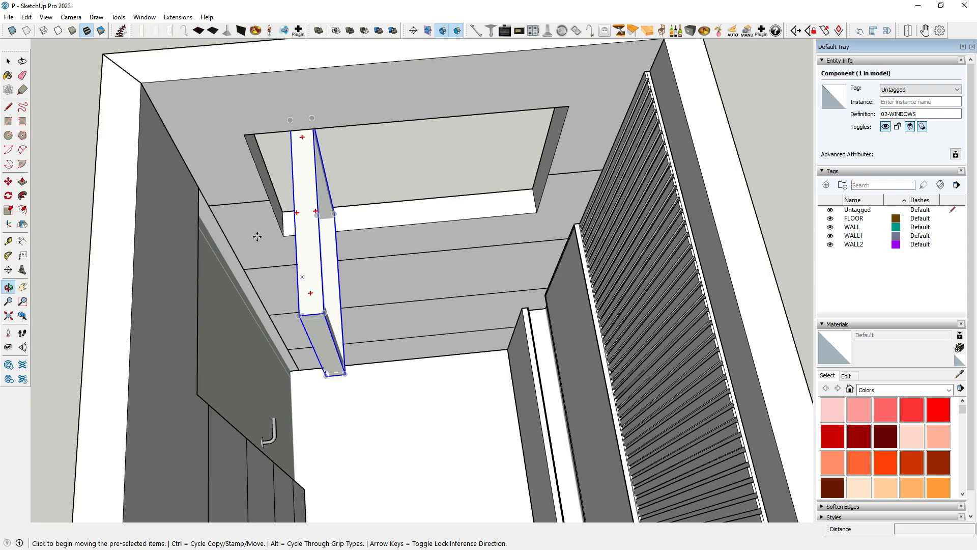
- Rotate the window component parallel to its wall, then move and scale it to fill the window opening
key(q)
key(m)
click(393, 236)
key(s)
click(394, 138)
click(282, 150)
key(space)
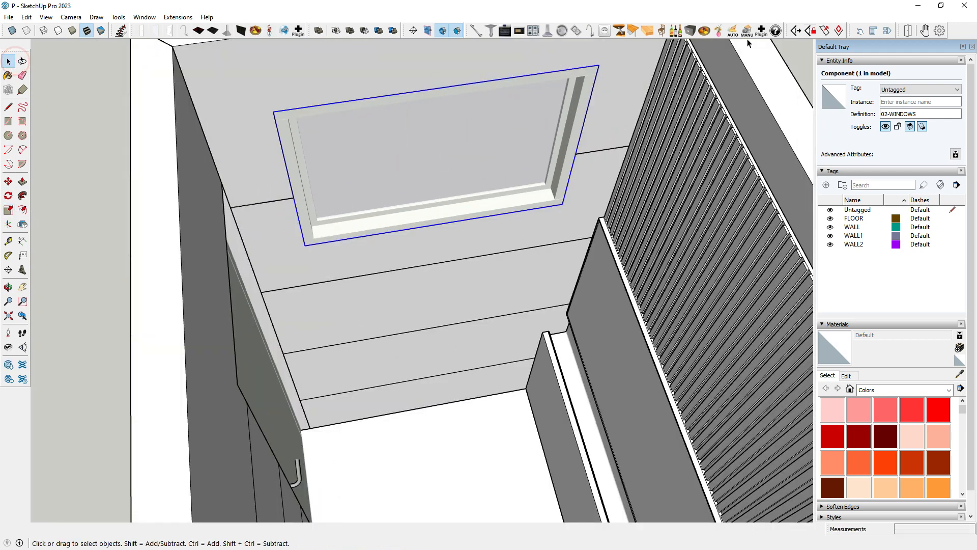
- Switch the window component to its two-pane layout with the Interact tool and clear the selection
scroll(525, 199, up, 2)
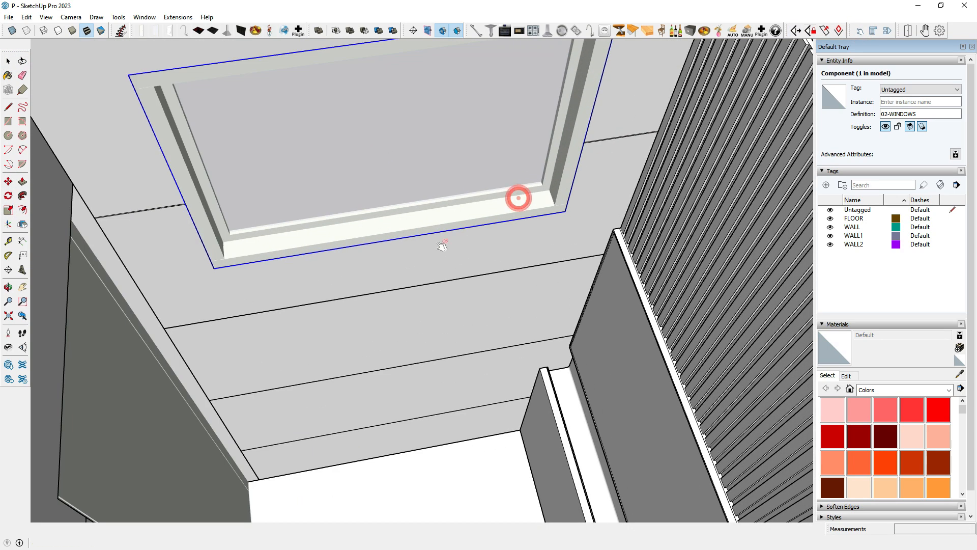
scroll(409, 241, down, 3)
middle_drag(368, 251, 428, 203)
scroll(422, 217, up, 3)
scroll(431, 234, down, 2)
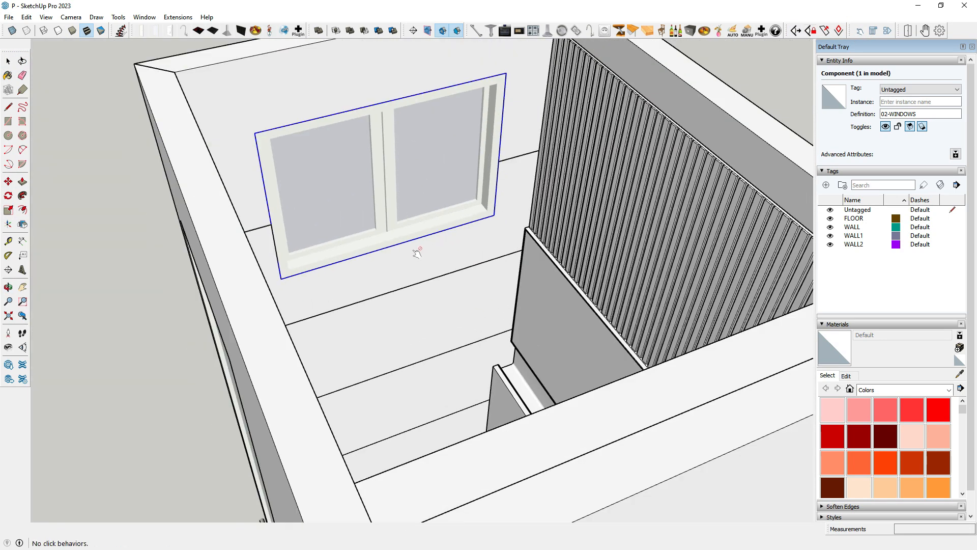
scroll(417, 253, down, 3)
click(117, 123)
scroll(185, 185, down, 2)
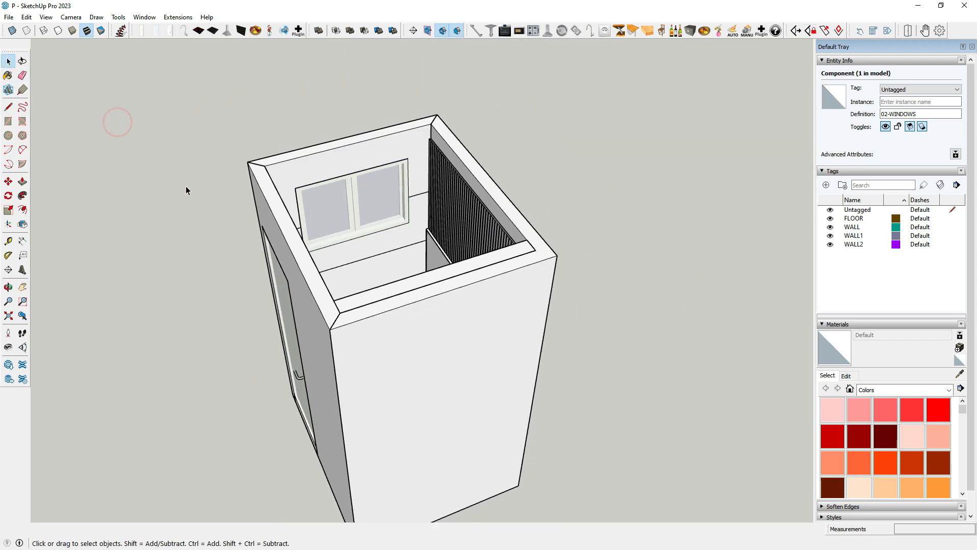
middle_drag(185, 186, 406, 265)
click(203, 188)
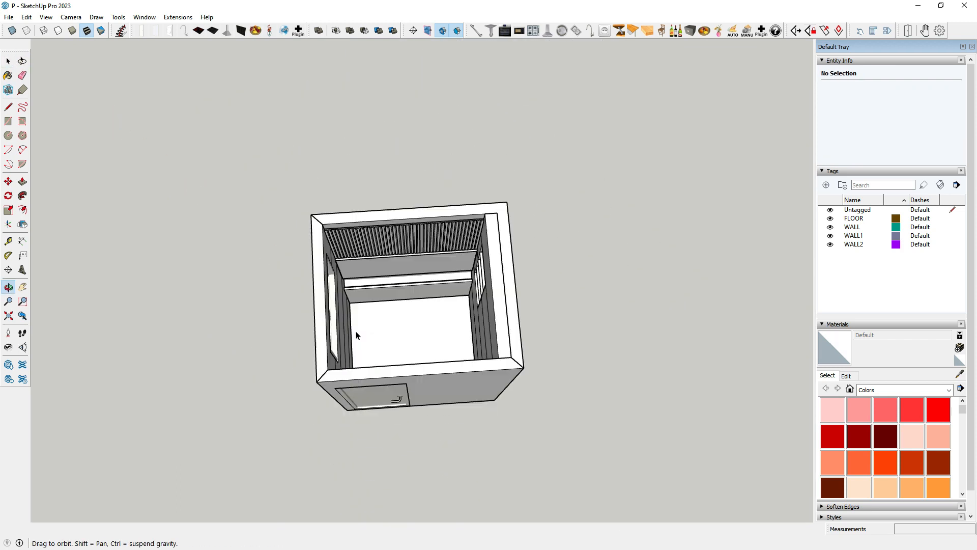
- Check the room's wall, slat and niche groups from above and add a tag named CEILING
scroll(406, 265, up, 4)
scroll(417, 250, down, 4)
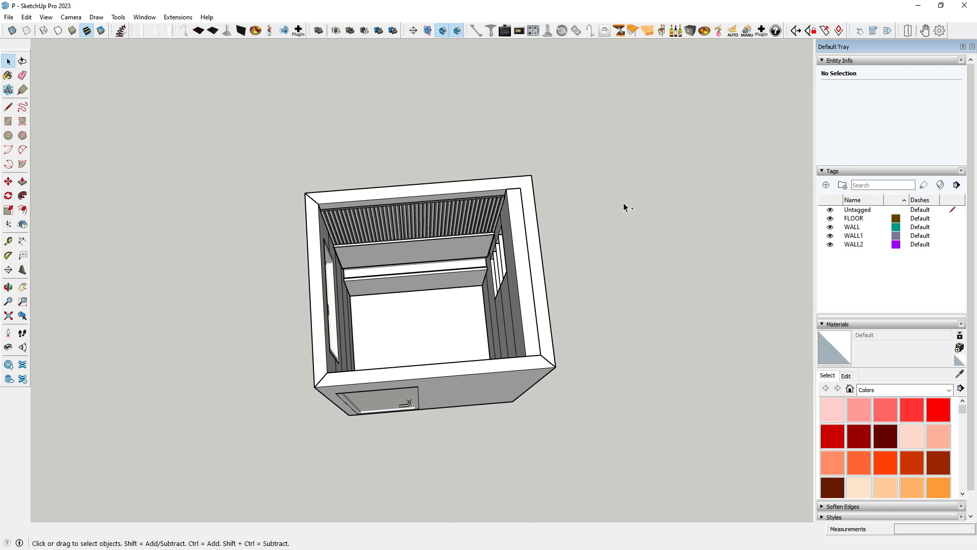
click(532, 230)
scroll(523, 240, up, 1)
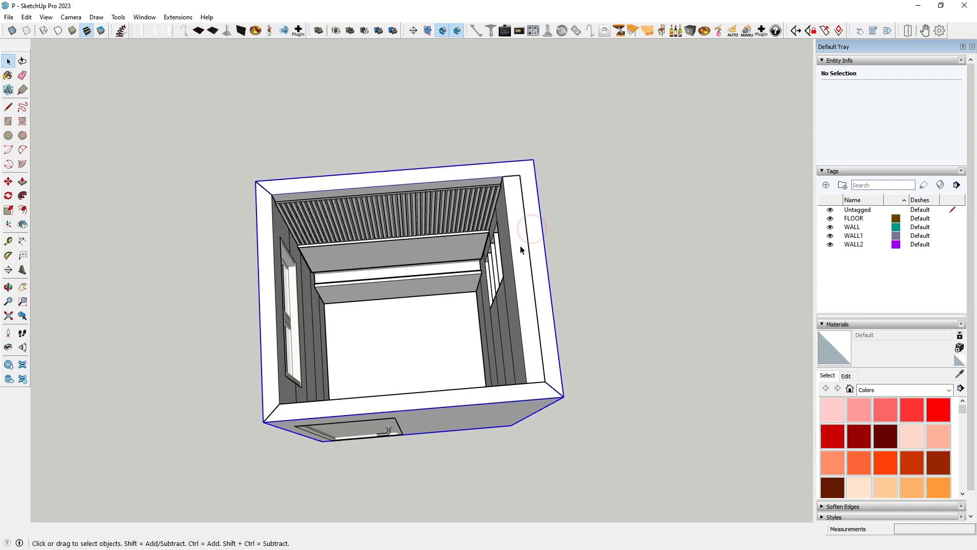
click(521, 246)
click(421, 257)
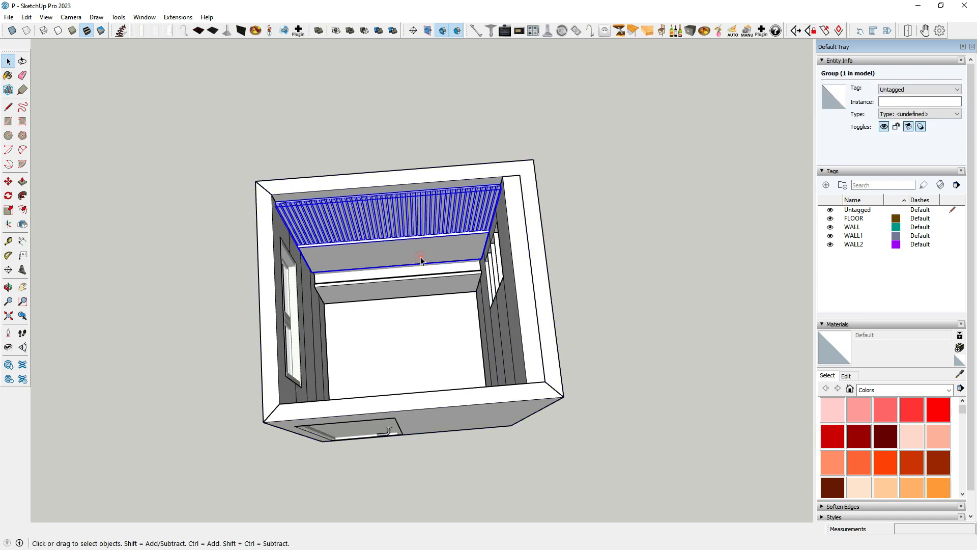
click(422, 286)
middle_drag(421, 292, 312, 267)
click(104, 172)
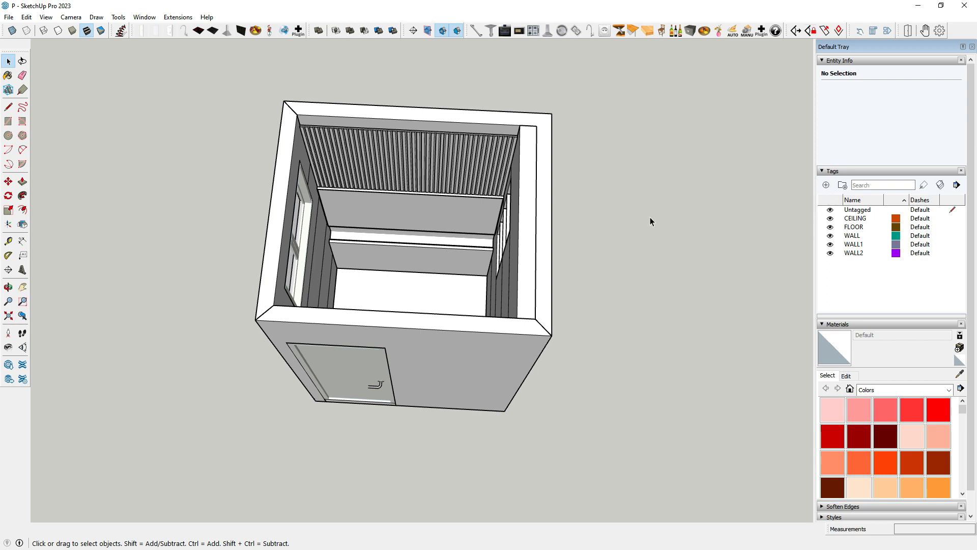
- Draw a ceiling rectangle across the wall tops between opposite outer corners and make it a group
click(10, 123)
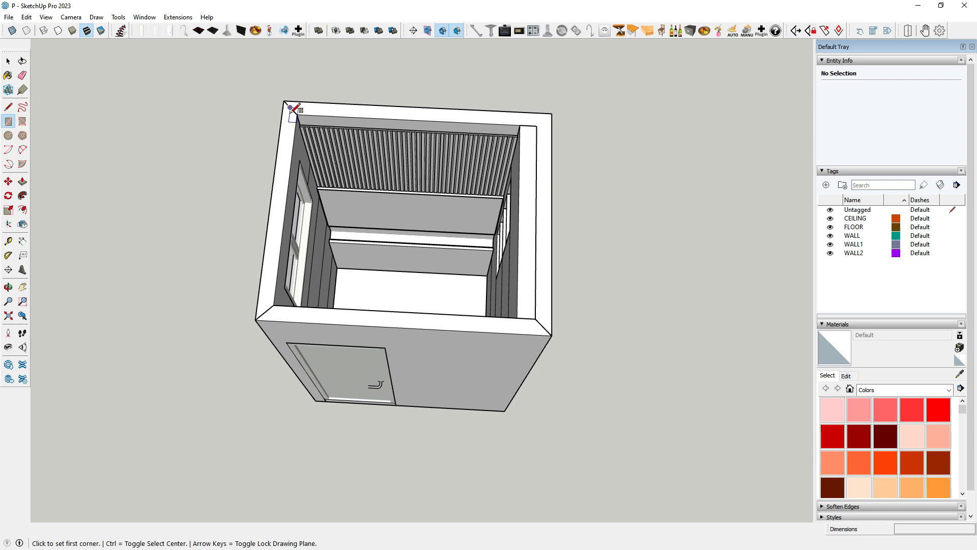
scroll(291, 108, up, 2)
click(282, 98)
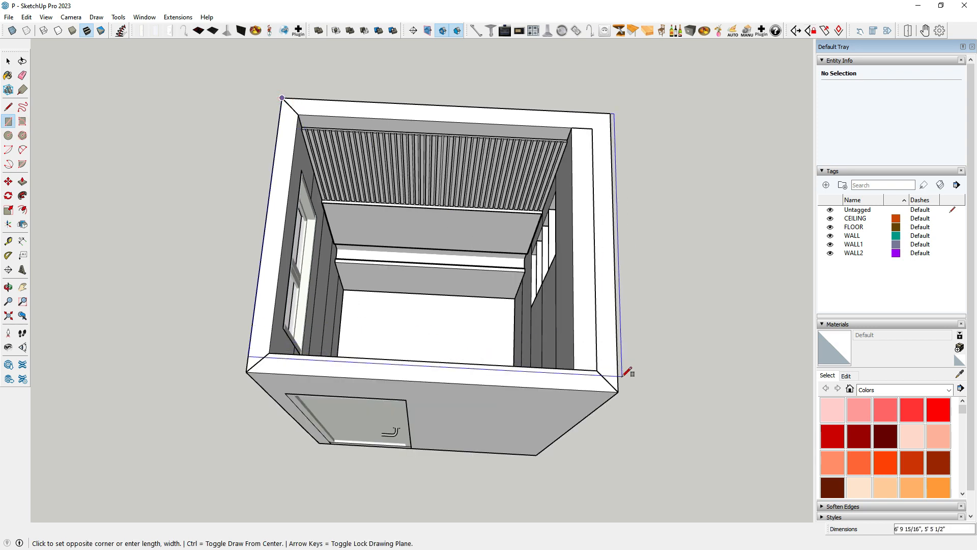
click(617, 390)
click(8, 61)
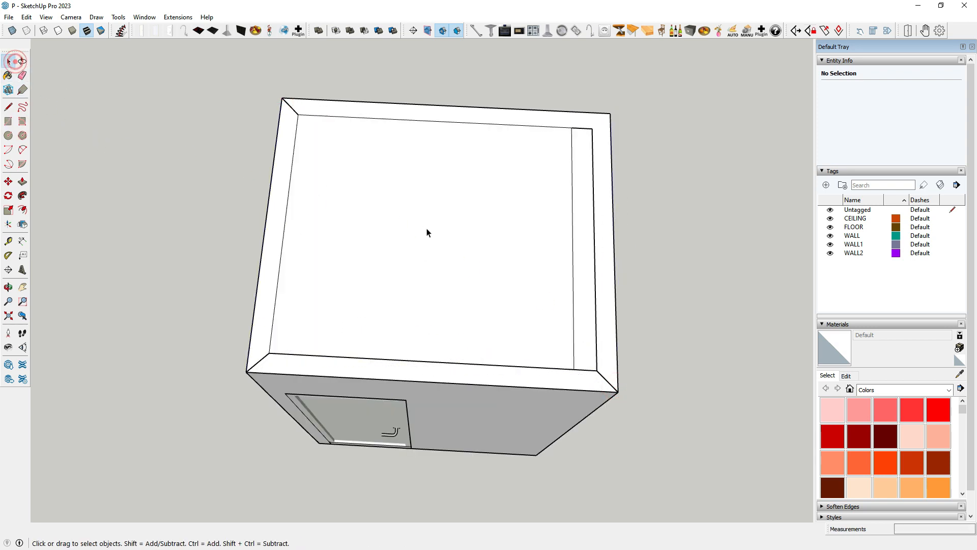
double_click(424, 226)
right_click(388, 243)
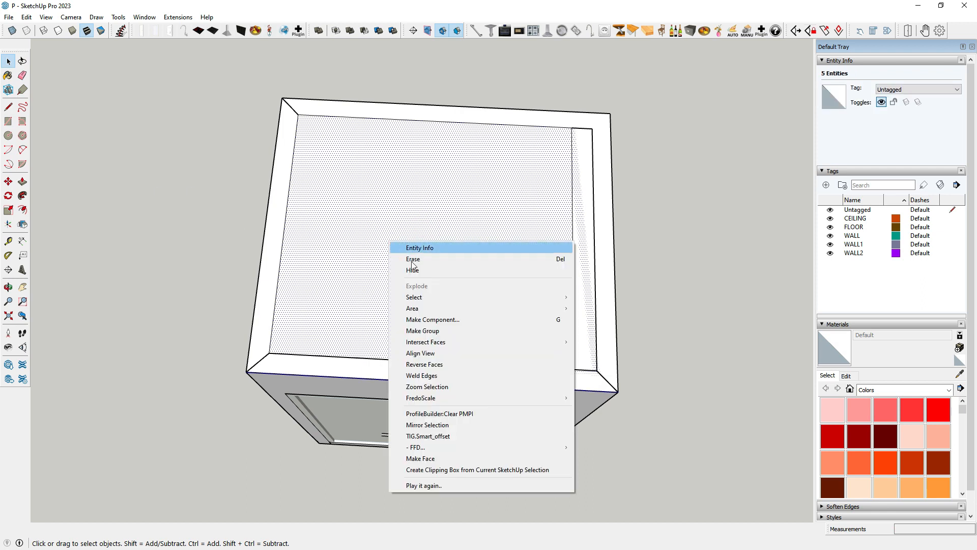
click(441, 333)
- Open the ceiling group and offset the rectangle's edges 4.5" inward to match the wall thickness
double_click(395, 257)
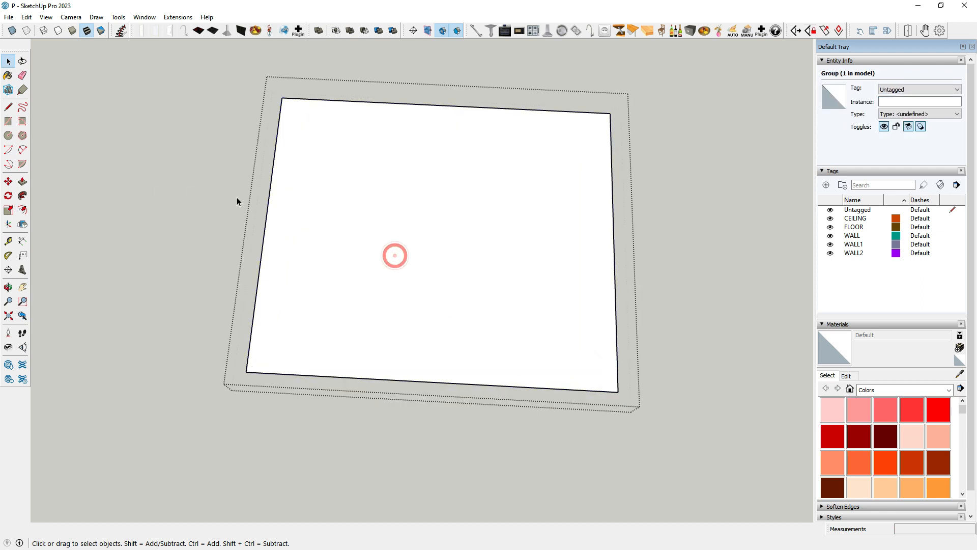
click(23, 209)
click(383, 148)
click(395, 158)
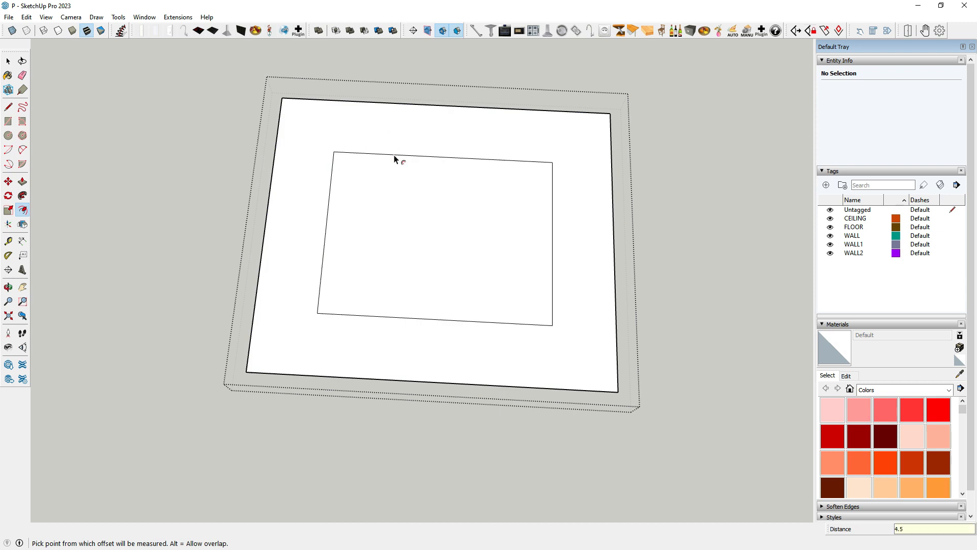
key(Return)
- Move the inner edge on the thicker wall's side 5" inward along the red axis and show the rest of the model
click(9, 182)
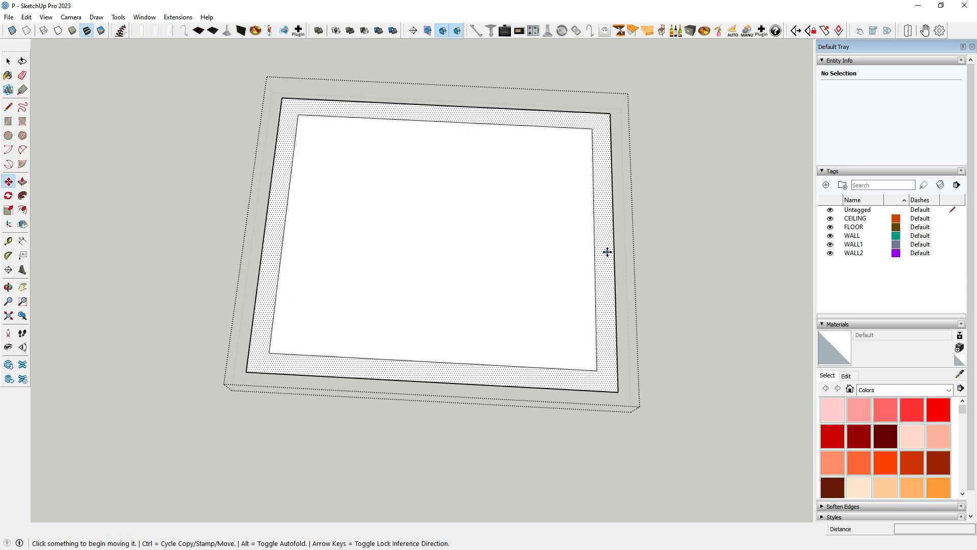
click(595, 249)
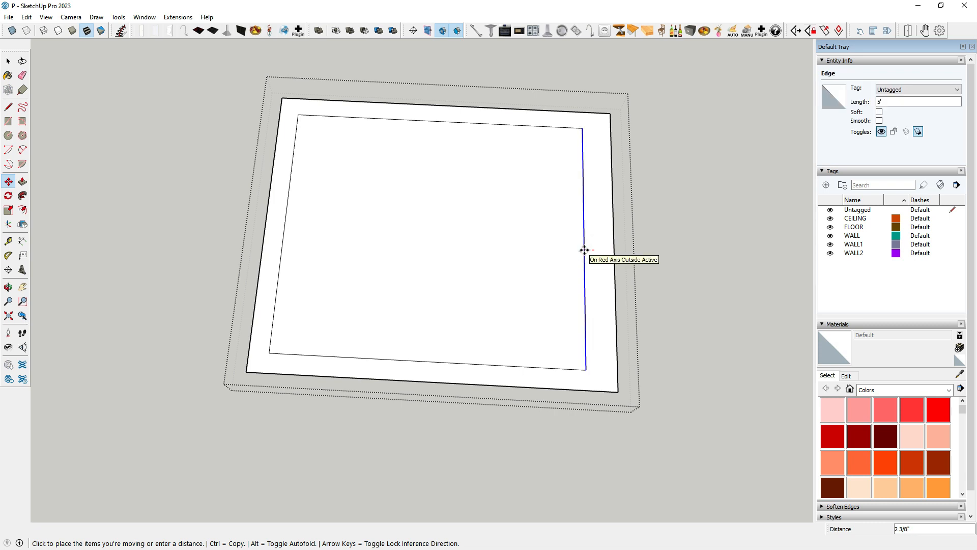
key(Return)
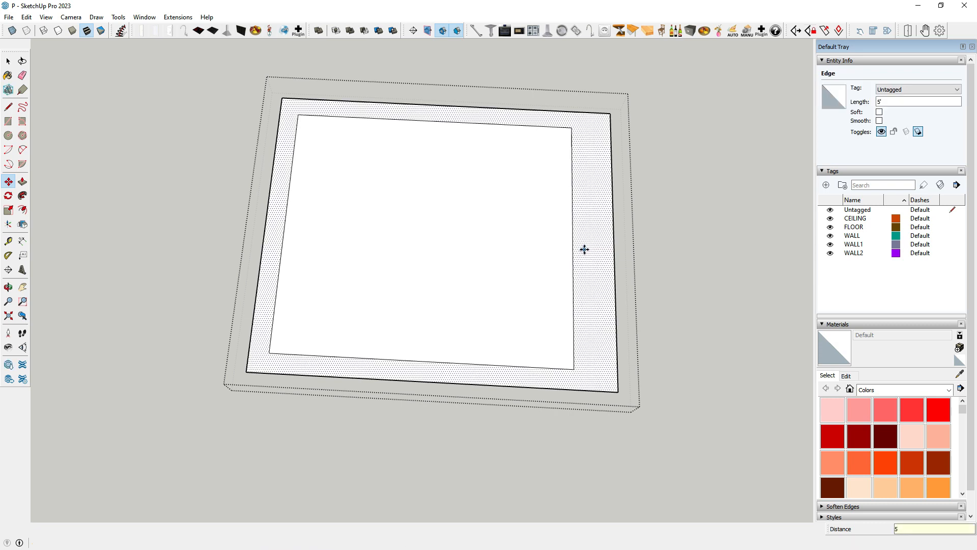
scroll(540, 247, down, 2)
key(i)
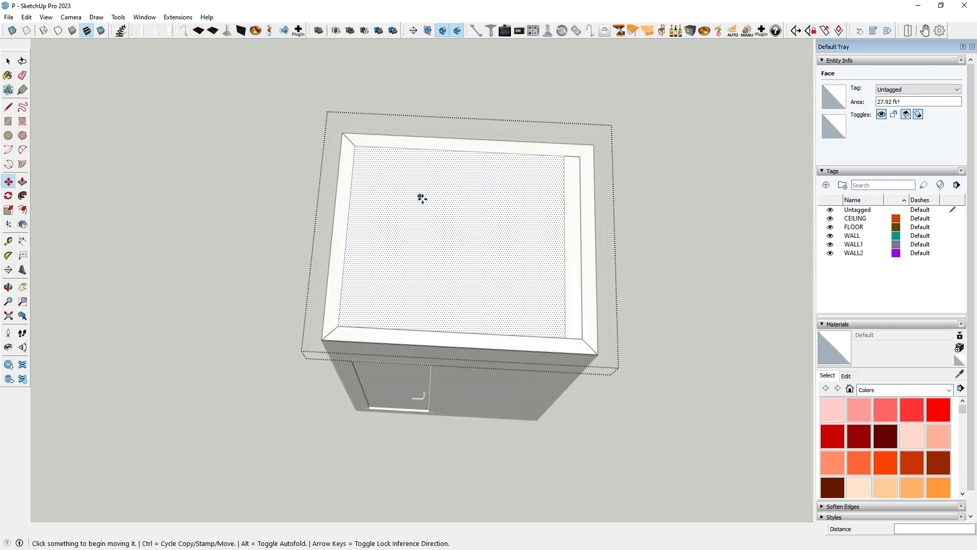
click(525, 208)
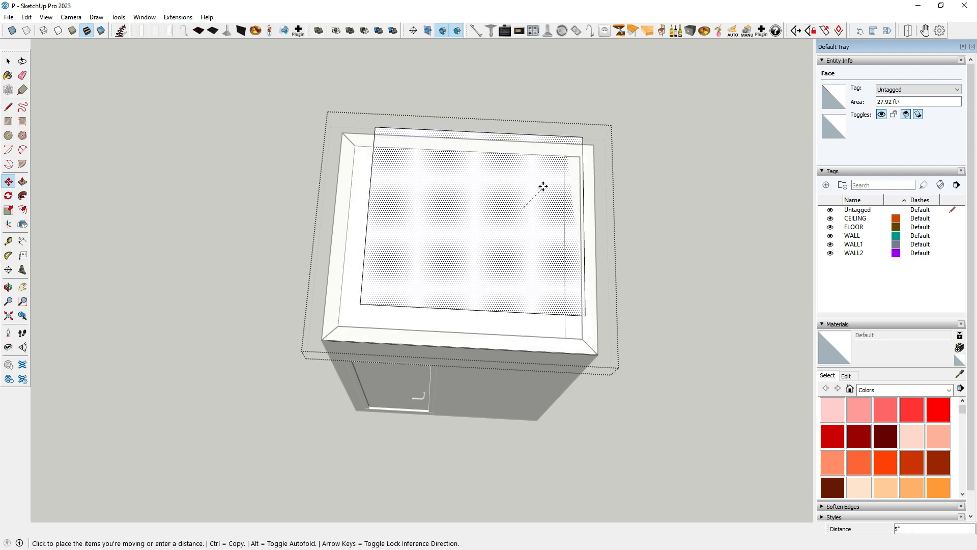
key(Escape)
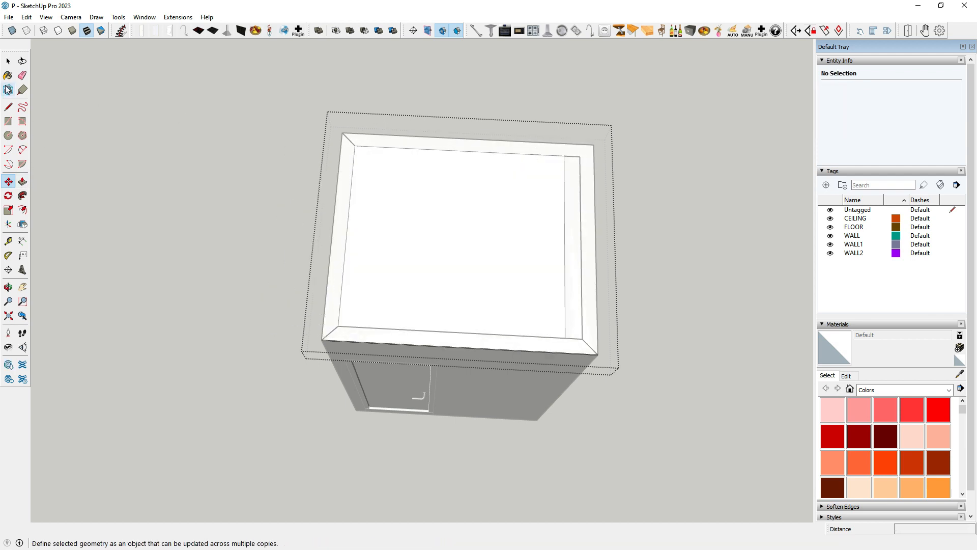
click(8, 62)
- Offset the ceiling's inner face 6" inward
middle_drag(262, 218, 308, 244)
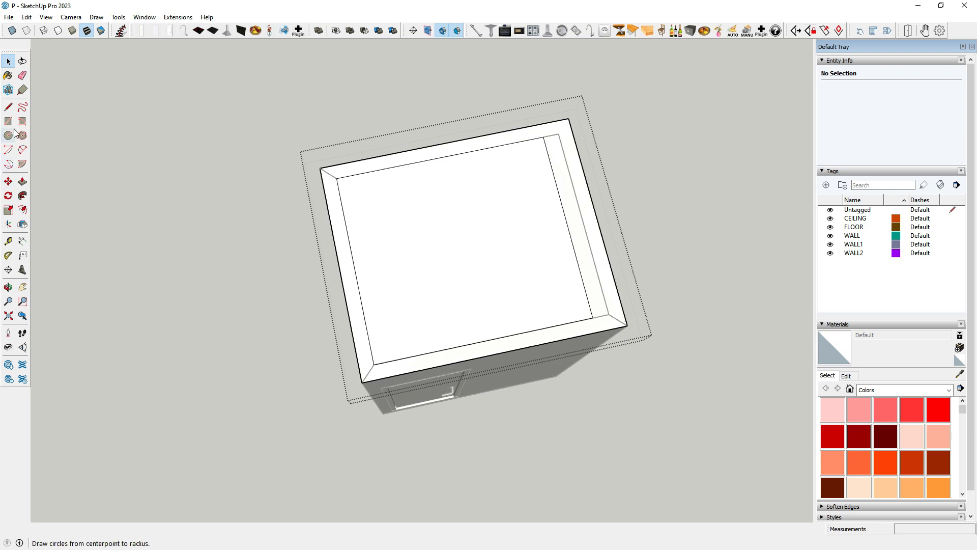
click(23, 212)
scroll(394, 195, up, 2)
click(419, 186)
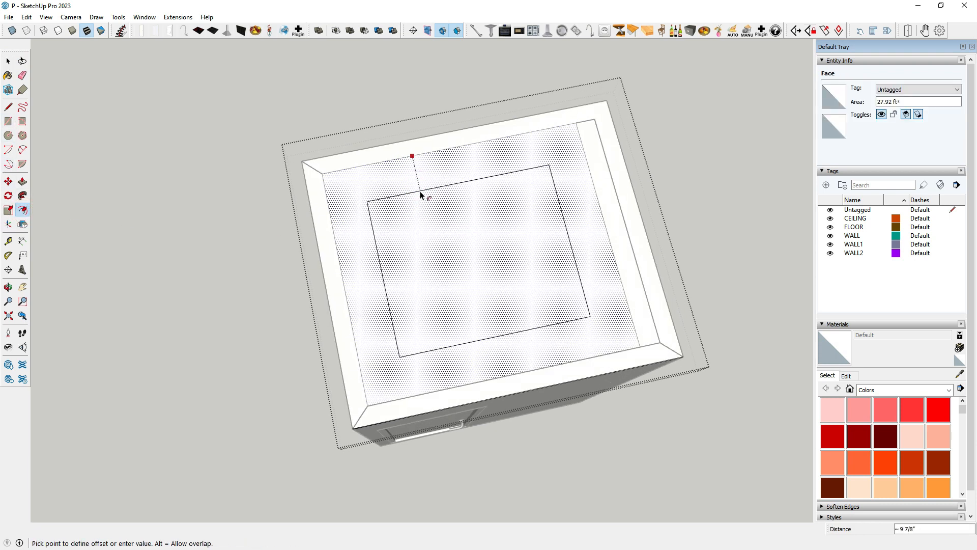
click(420, 194)
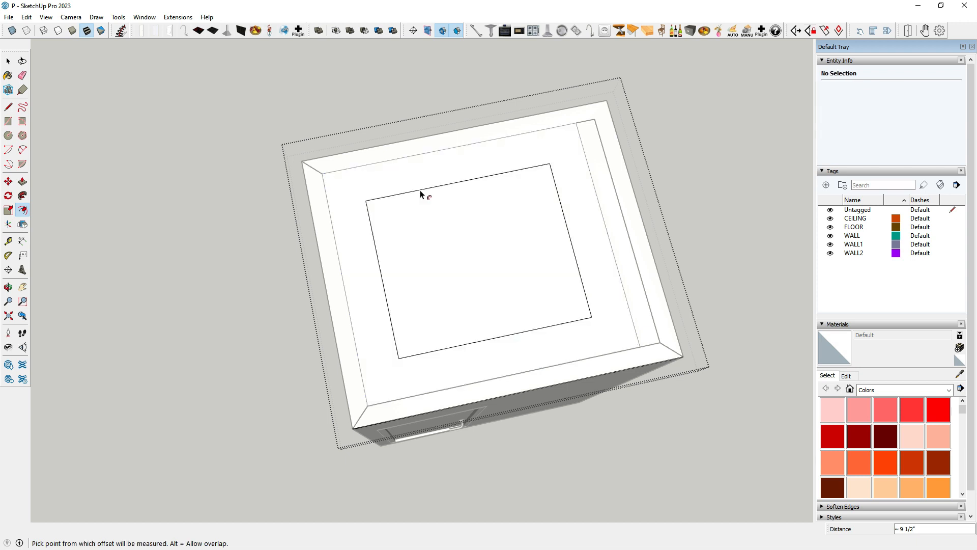
key(Return)
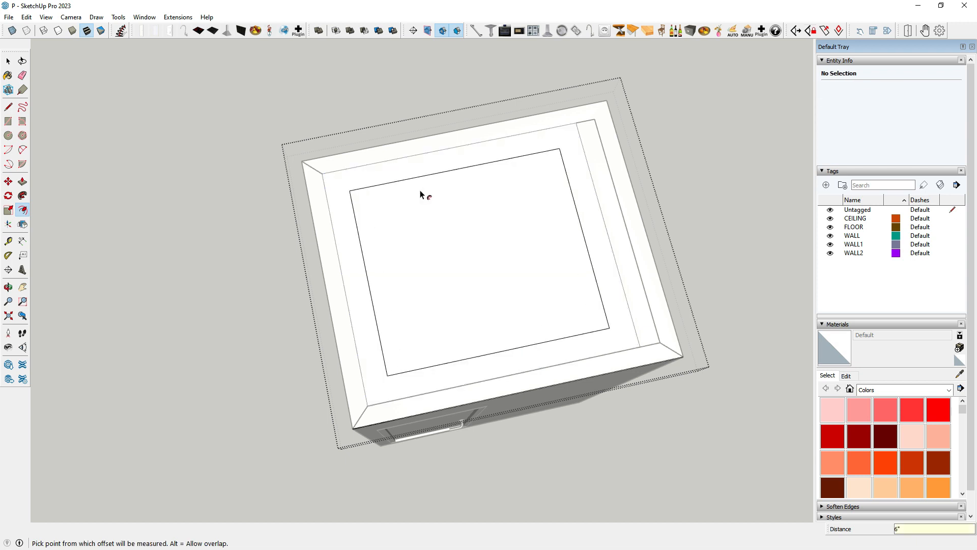
- Push the ceiling's inner rectangle 6" downward to form a recessed step
click(8, 64)
scroll(418, 284, down, 2)
middle_drag(463, 298, 467, 239)
scroll(448, 249, up, 3)
middle_drag(376, 287, 376, 229)
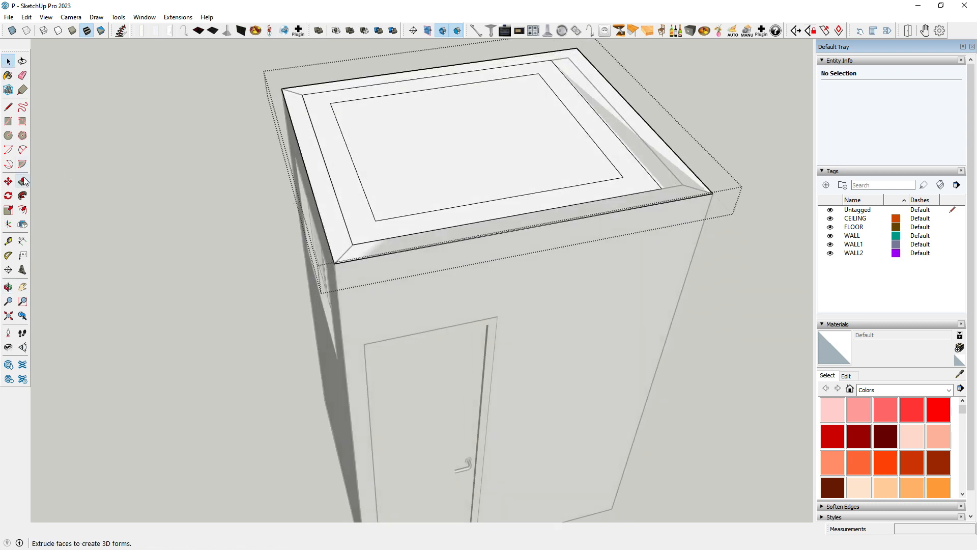
click(22, 181)
scroll(401, 172, up, 2)
click(401, 174)
click(405, 194)
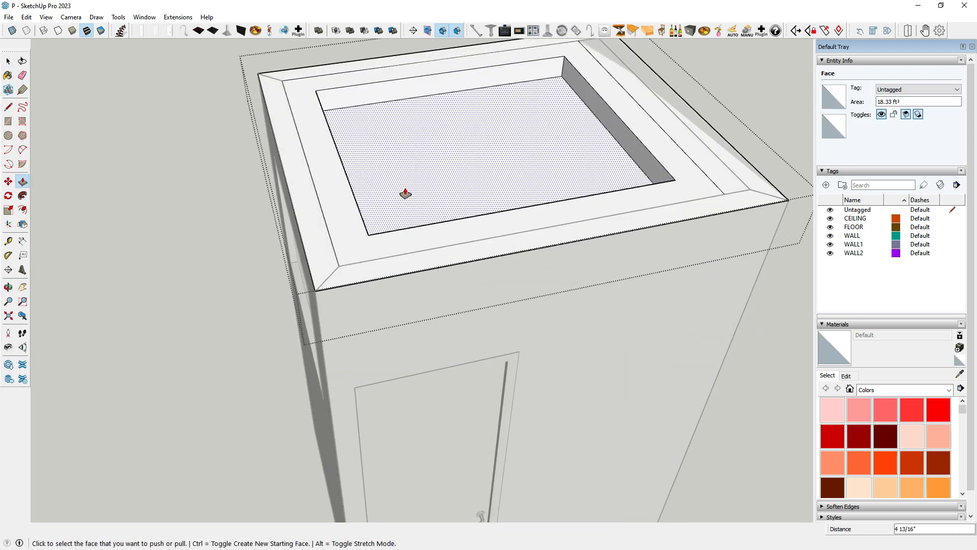
- Hide the rest of the model and pull the ring face around the recess down, level with the recess's underside
scroll(405, 193, down, 2)
middle_drag(405, 202, 415, 96)
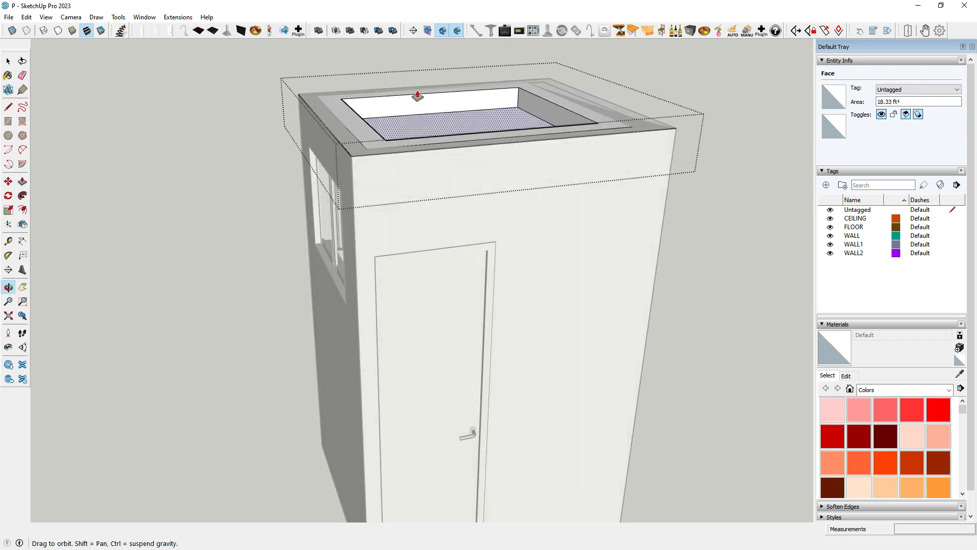
scroll(371, 155, up, 4)
key(h)
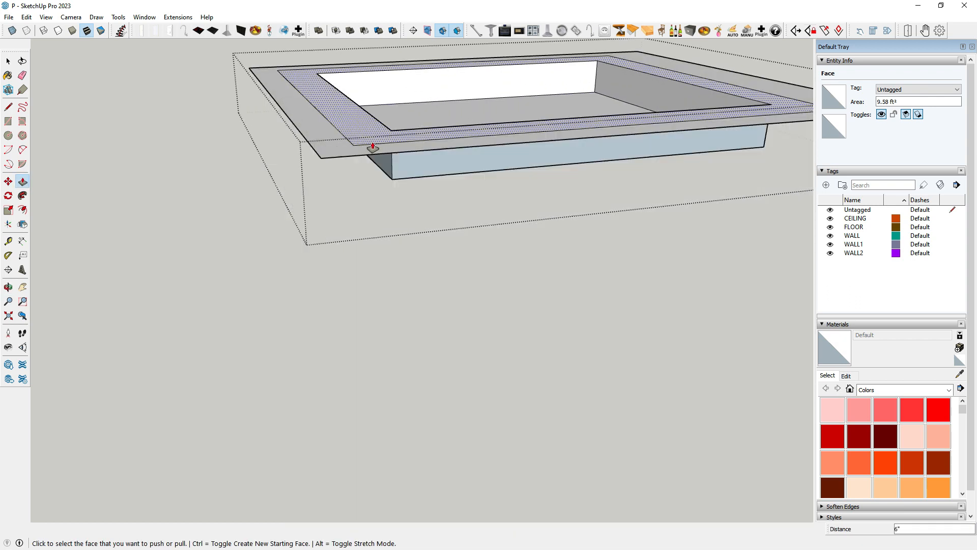
scroll(380, 180, down, 2)
middle_drag(415, 239, 387, 146)
scroll(363, 101, up, 2)
click(356, 88)
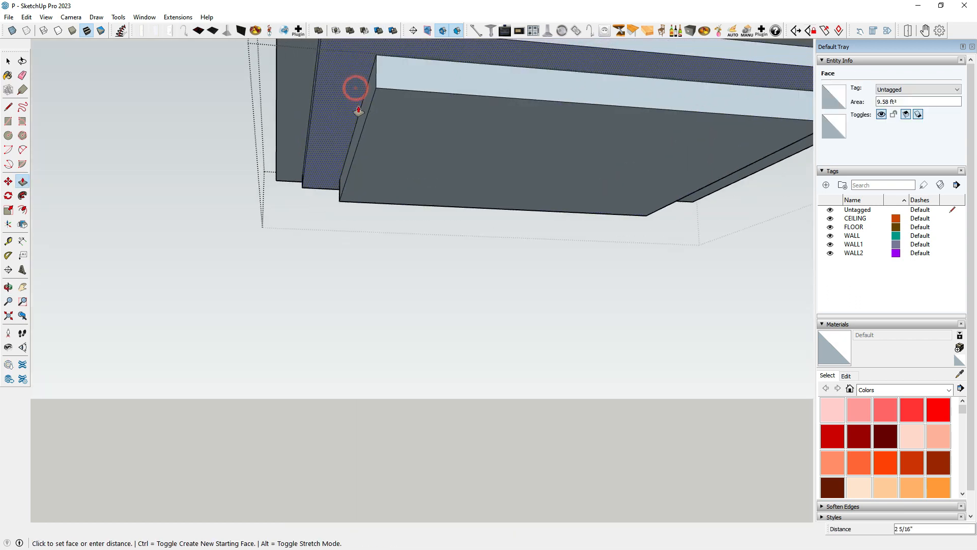
click(359, 111)
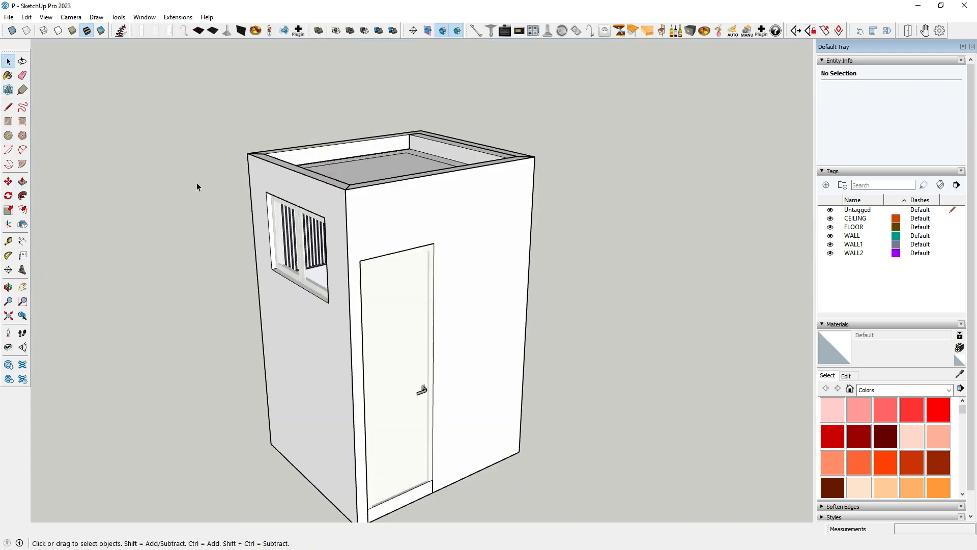
- Hide the WALL1 and WALL2 tags and add a tag named DOOR WINDOW
click(830, 244)
click(829, 253)
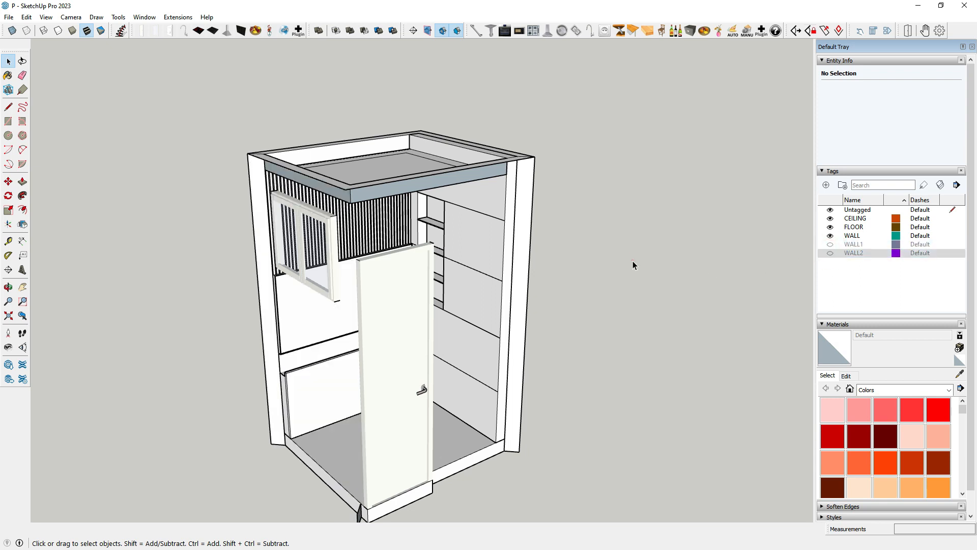
click(826, 187)
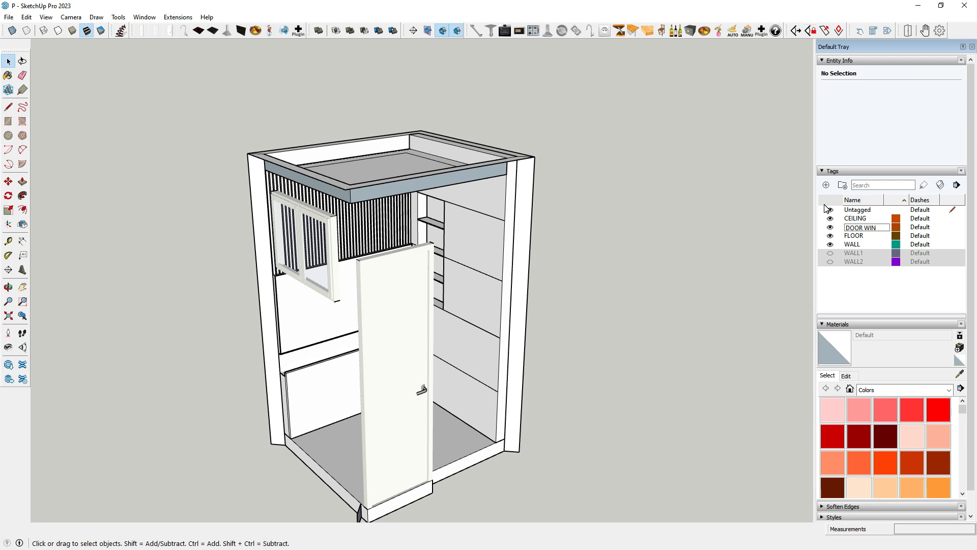
text(W)
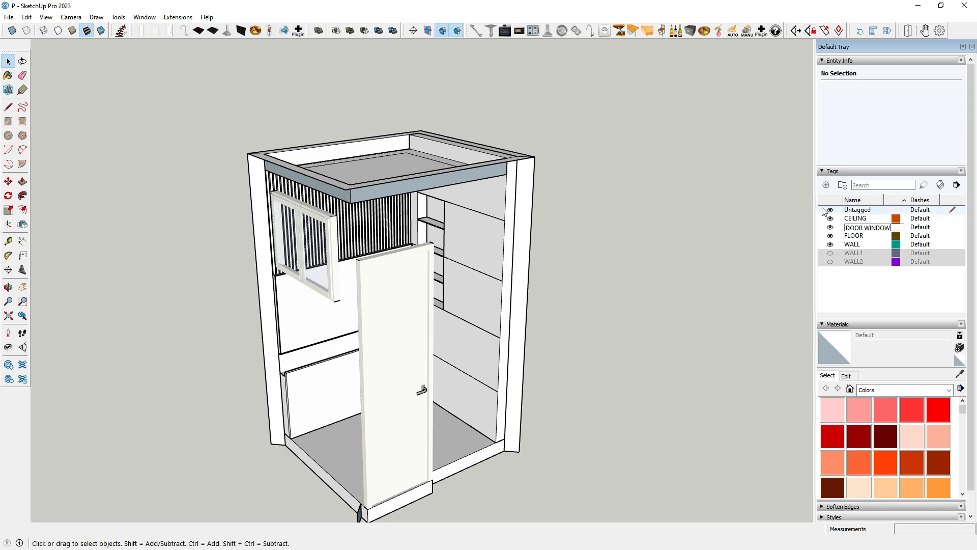
- Assign the door and window components to the DOOR WINDOW tag and hide that tag
click(401, 290)
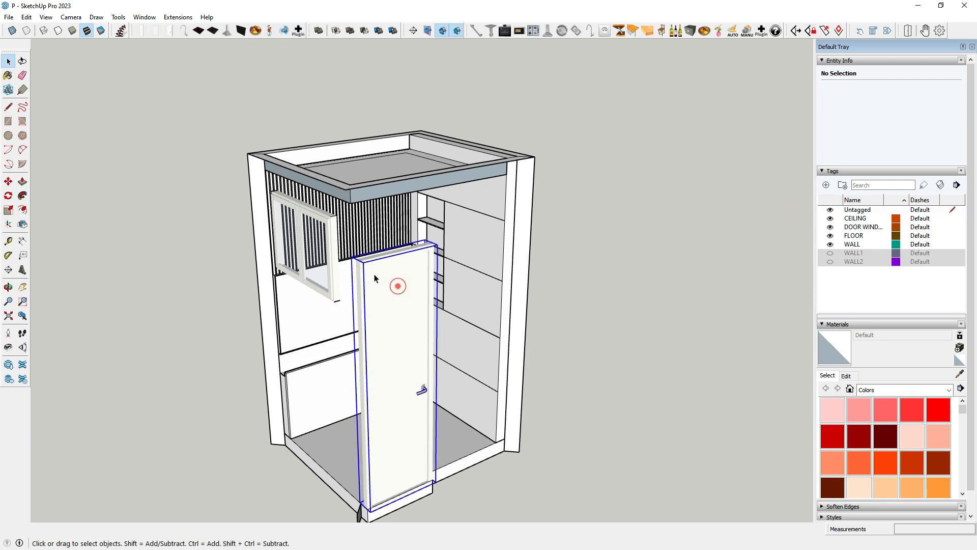
shift+click(310, 250)
click(921, 90)
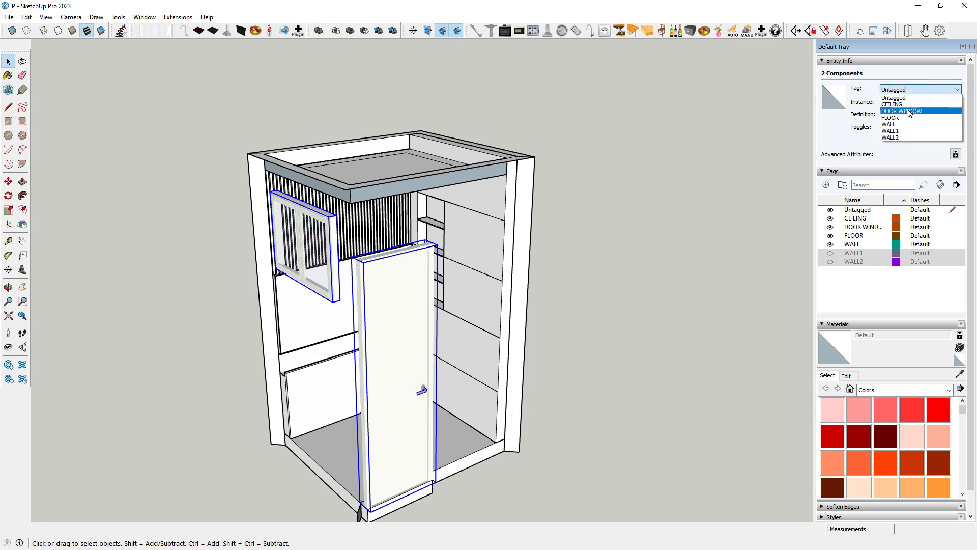
click(910, 111)
click(830, 227)
scroll(700, 217, down, 2)
click(699, 218)
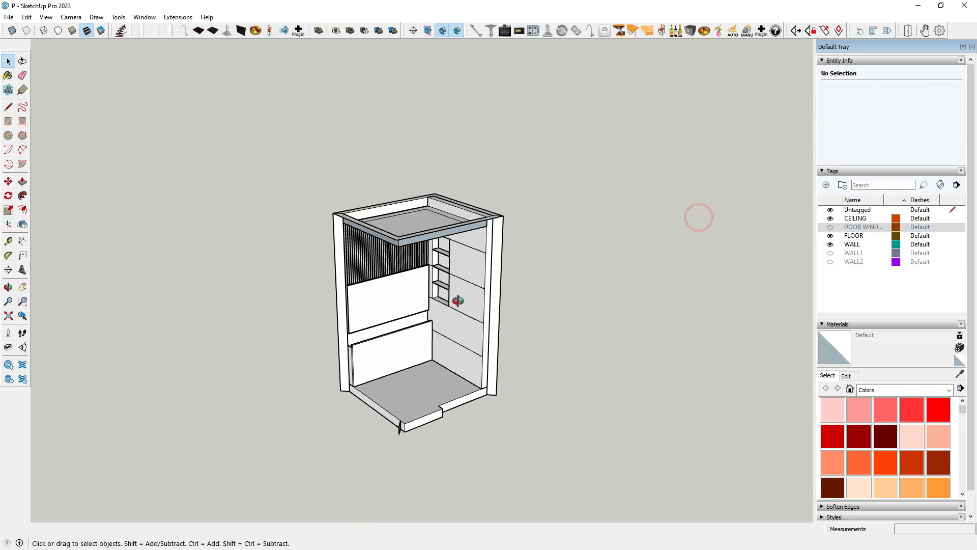
- Open the ceiling group, extrude the inner rectangle on its underside 5" downward, and close the group
middle_drag(458, 301, 390, 229)
scroll(389, 229, up, 5)
middle_drag(389, 265, 387, 208)
scroll(387, 209, up, 3)
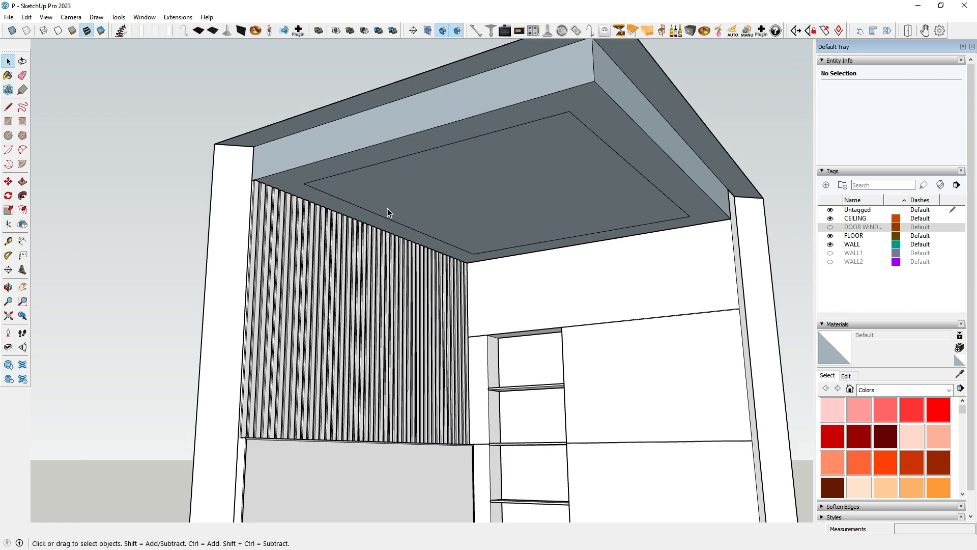
click(389, 209)
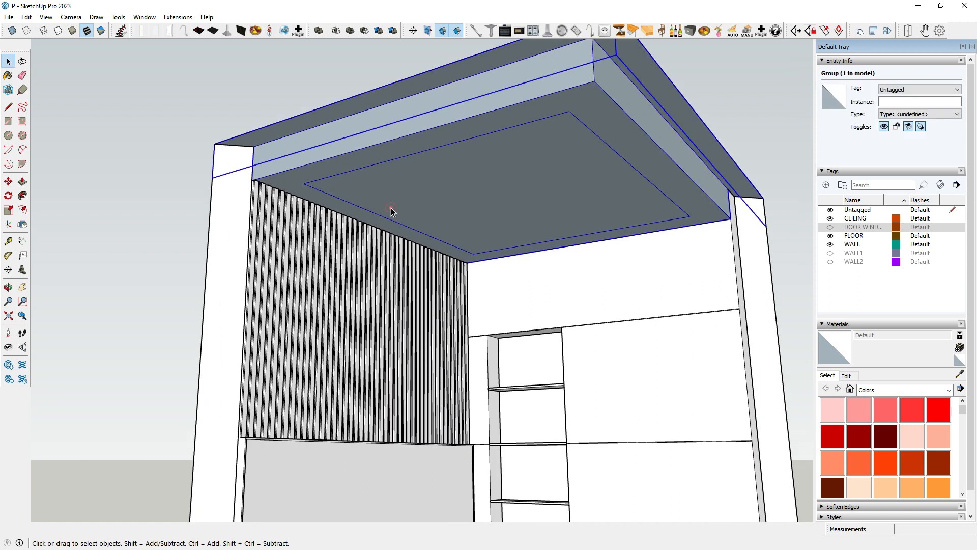
double_click(391, 208)
click(23, 182)
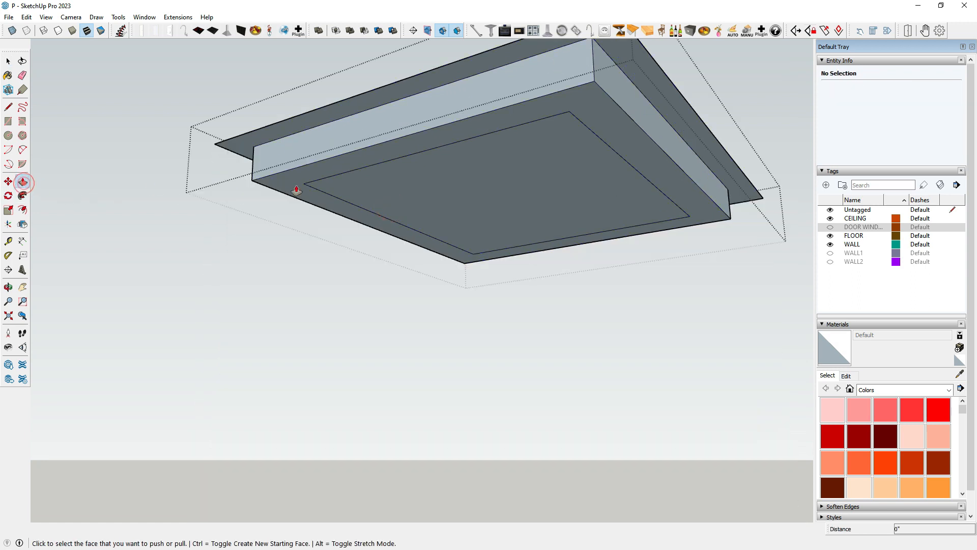
click(374, 186)
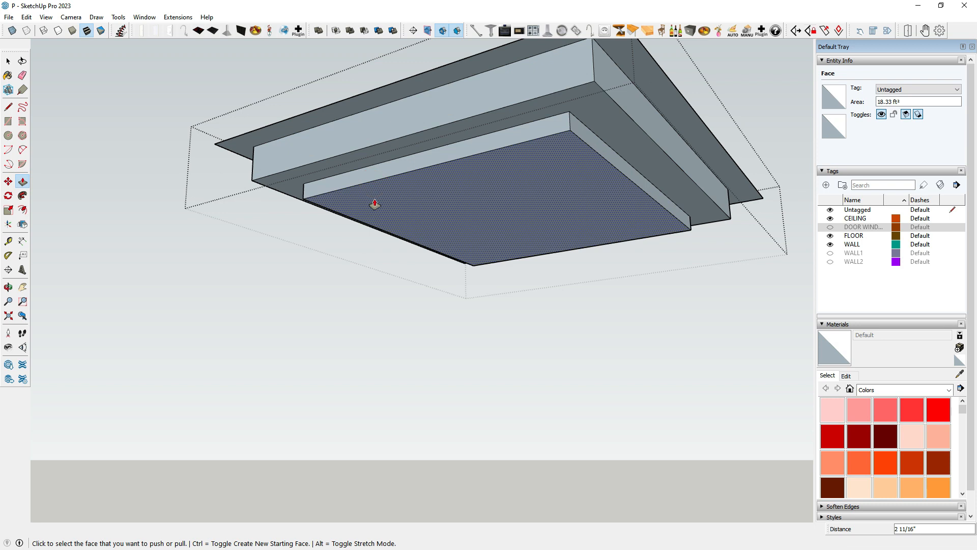
click(375, 204)
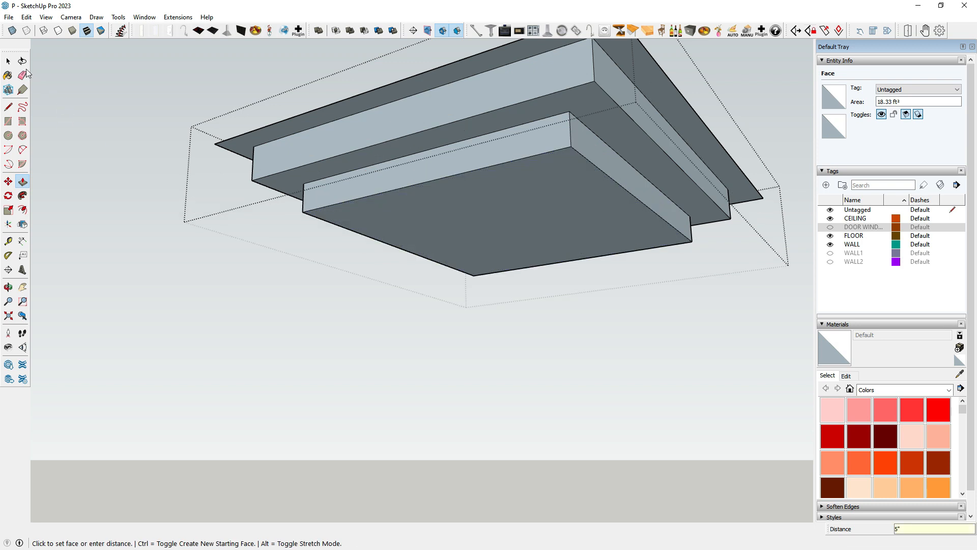
click(11, 61)
key(Escape)
- Open the ceiling group and draw a horizontal rectangle around the lower step at mid-height, between opposite corner edges
scroll(407, 183, down, 2)
middle_drag(407, 183, 340, 213)
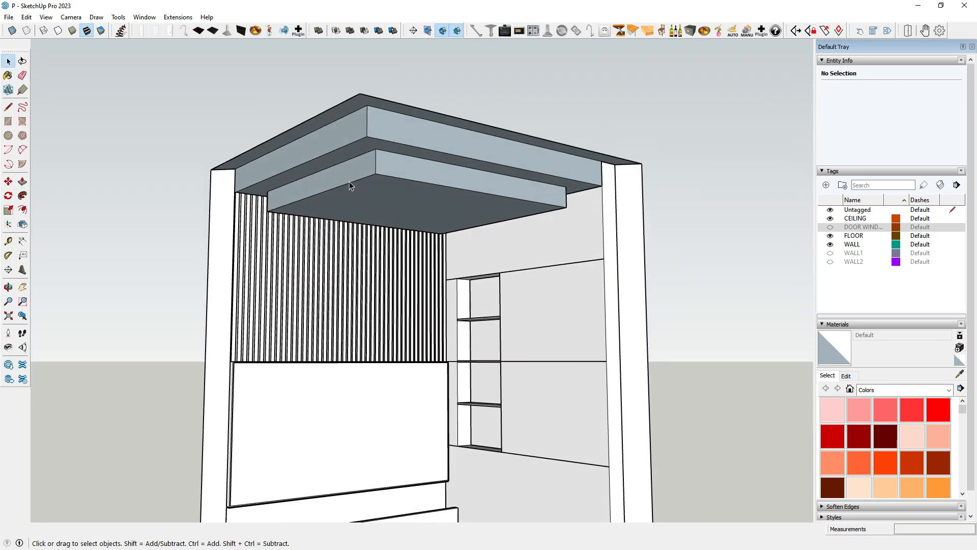
scroll(350, 181, down, 2)
middle_drag(466, 201, 365, 225)
scroll(347, 179, up, 1)
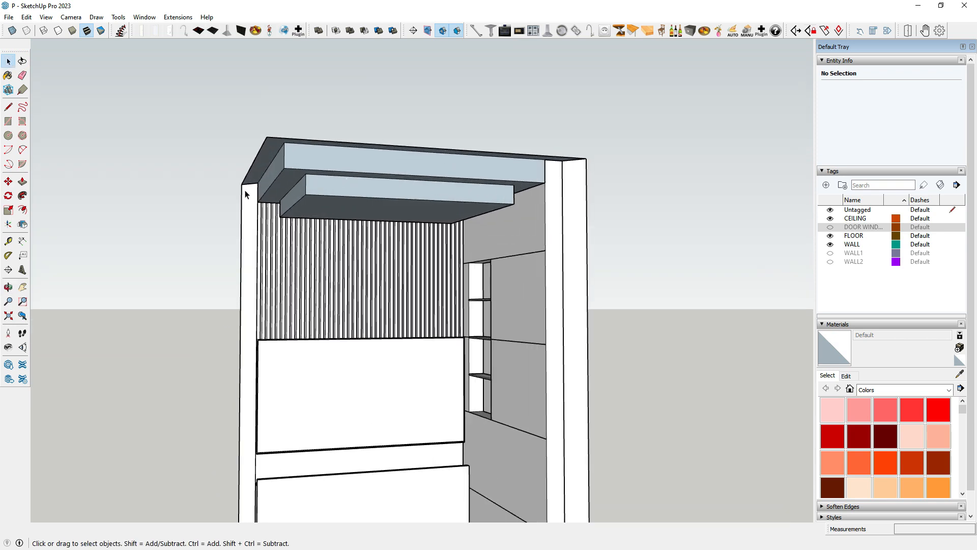
scroll(320, 188, up, 2)
double_click(322, 194)
scroll(322, 194, up, 2)
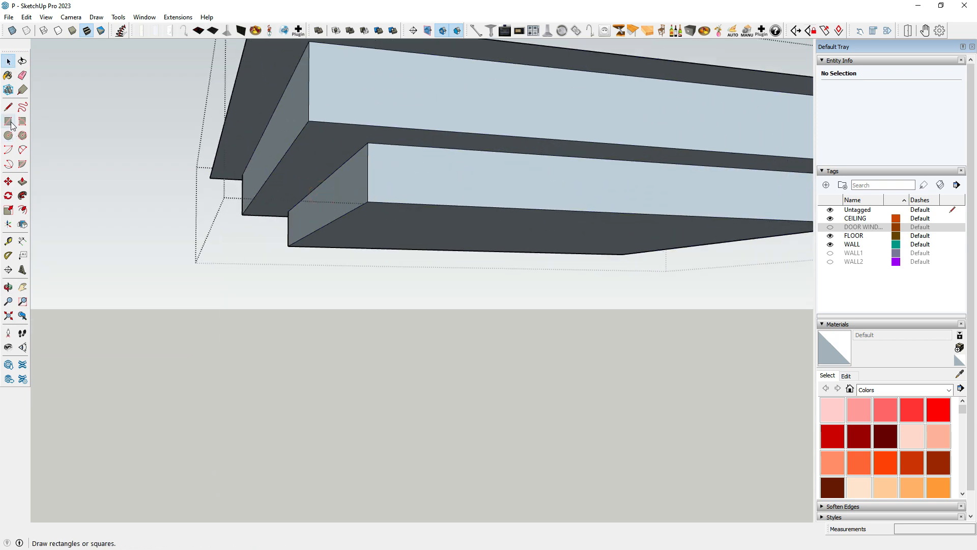
click(9, 122)
middle_drag(284, 247, 517, 141)
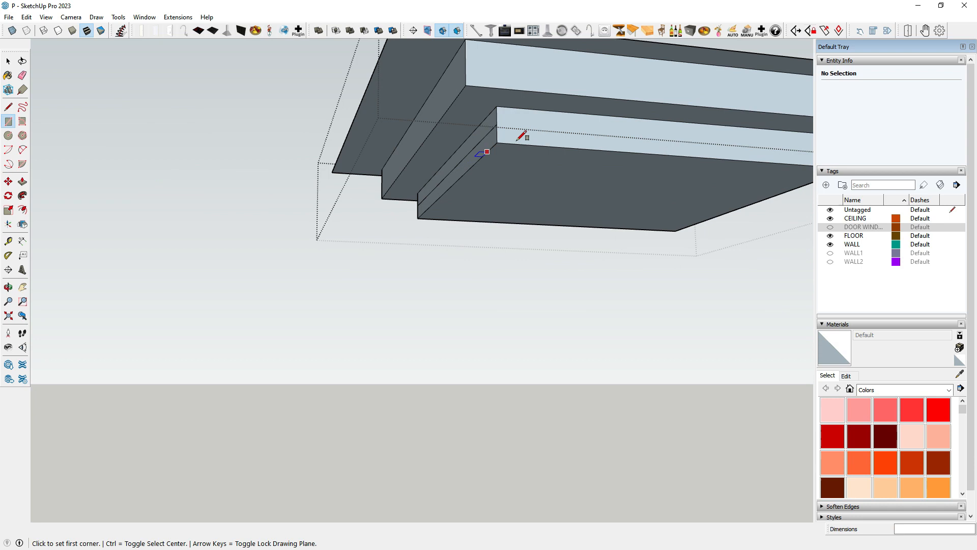
click(497, 124)
scroll(496, 123, down, 2)
middle_drag(245, 170, 68, 155)
click(700, 166)
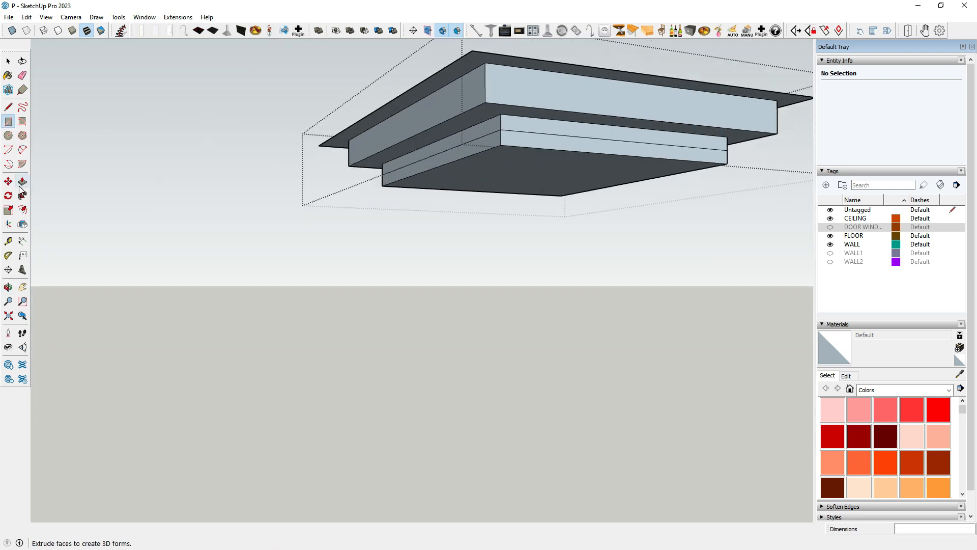
- Select all of the ceiling's geometry, reverse its faces, and close the group
click(21, 184)
click(8, 61)
triple_click(427, 164)
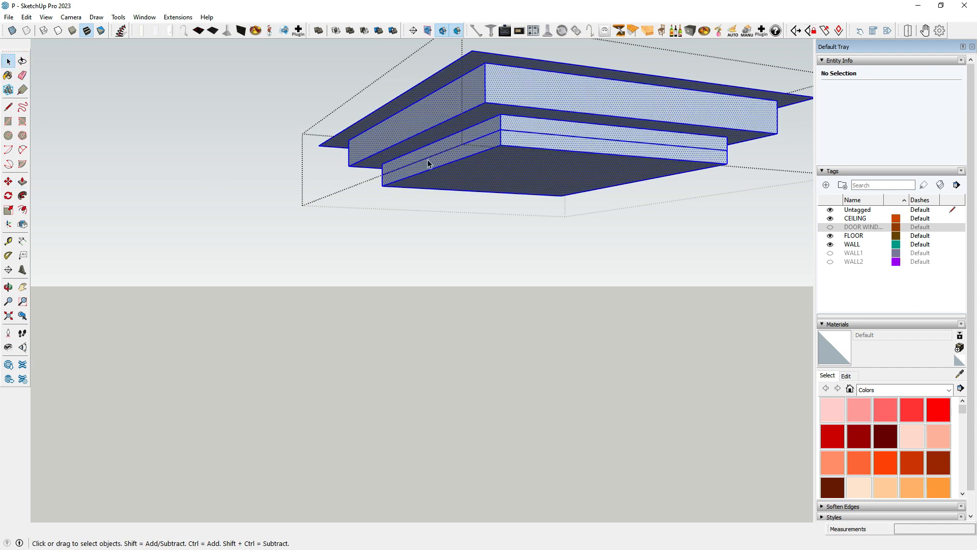
right_click(441, 141)
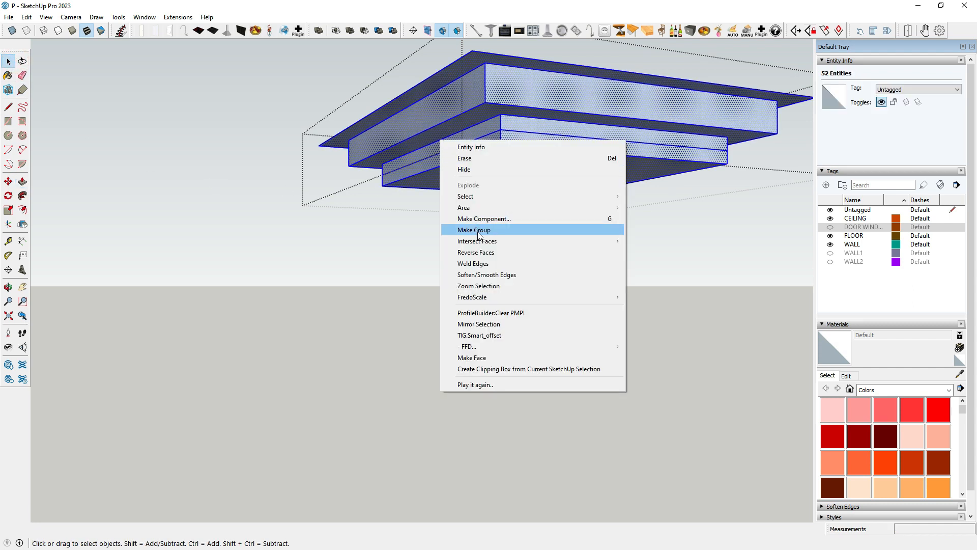
mouse_move(482, 243)
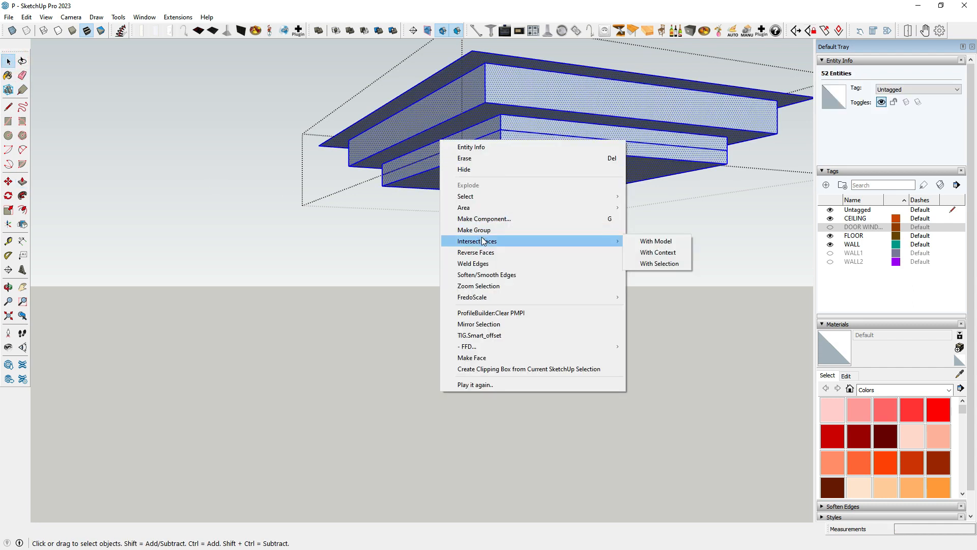
click(352, 215)
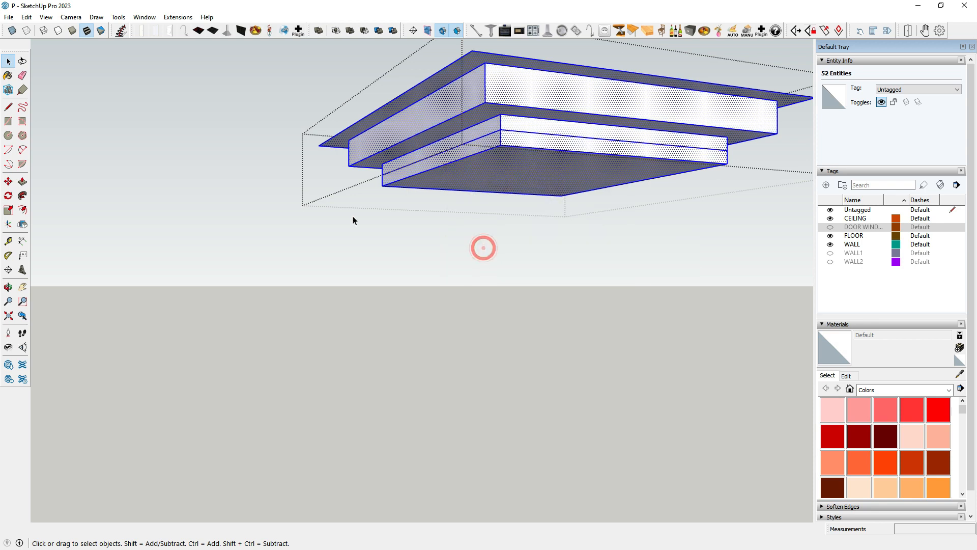
middle_drag(353, 216, 334, 228)
key(space)
click(337, 208)
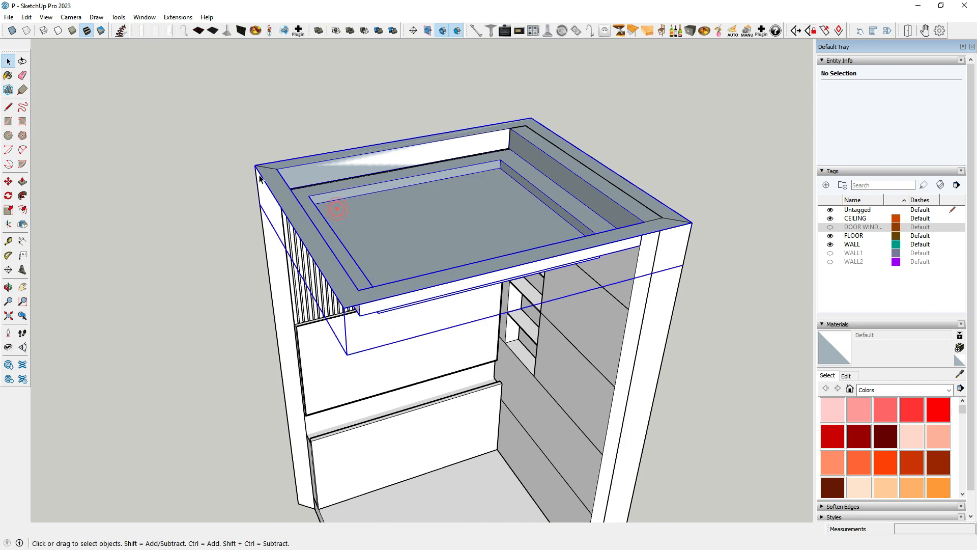
- Reopen the ceiling group, trace an edge to close its top opening with a face, and erase the outer rim over the walls
double_click(360, 202)
click(9, 107)
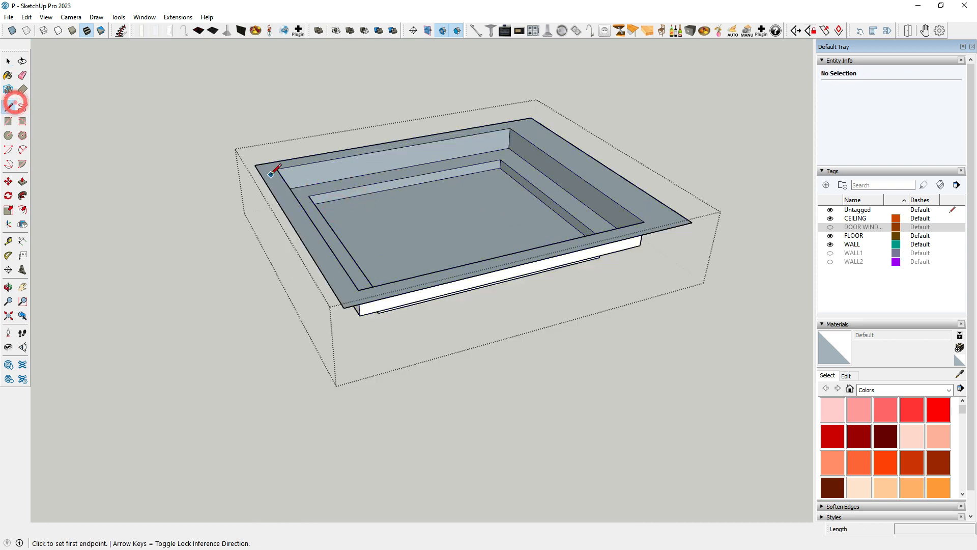
key(e)
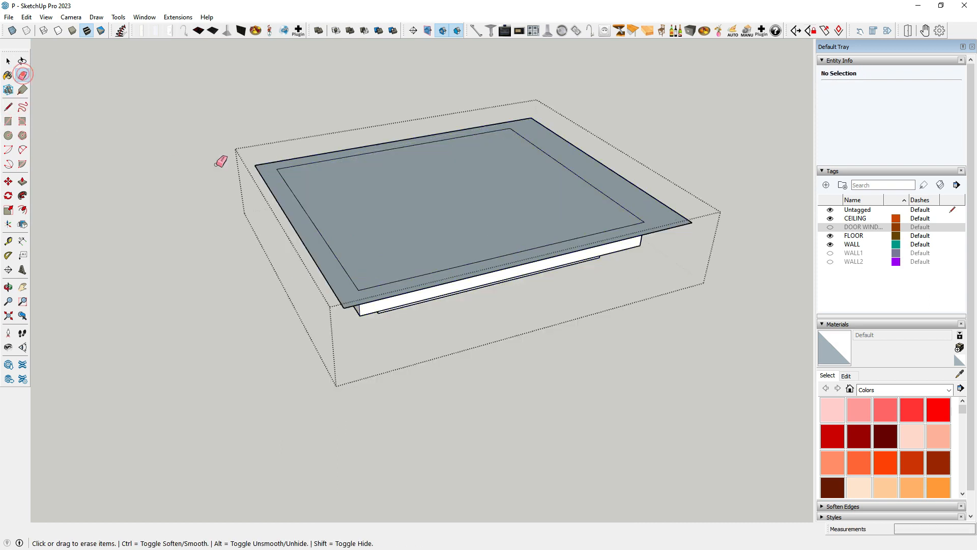
click(261, 162)
click(530, 115)
drag(679, 171, 679, 245)
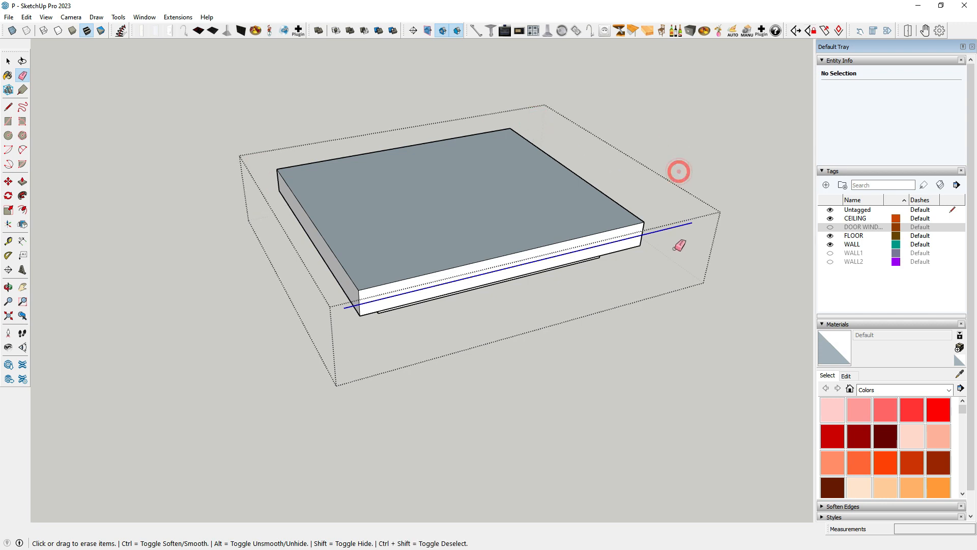
click(8, 61)
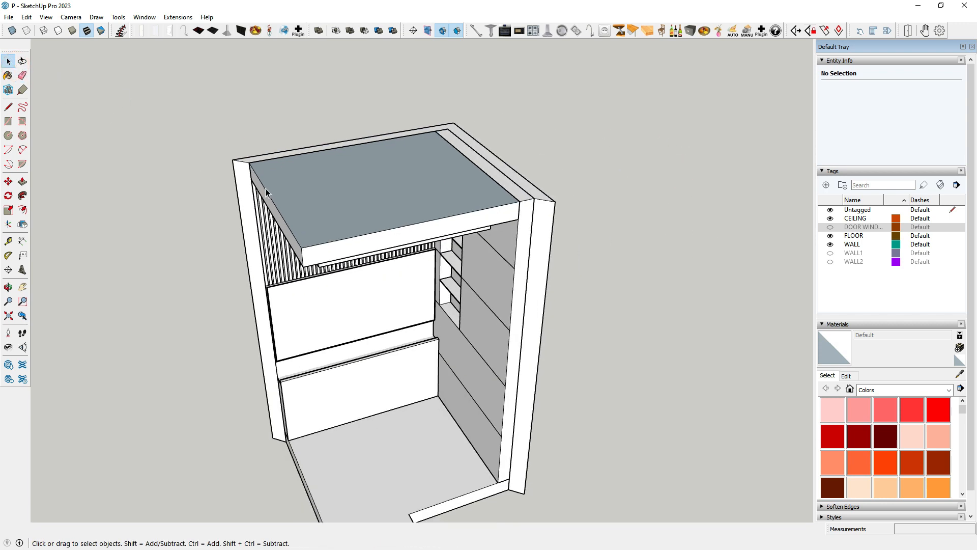
- Show the WALL1 and WALL2 tags, hide FLOOR, and inspect the stepped ceiling from below
click(830, 253)
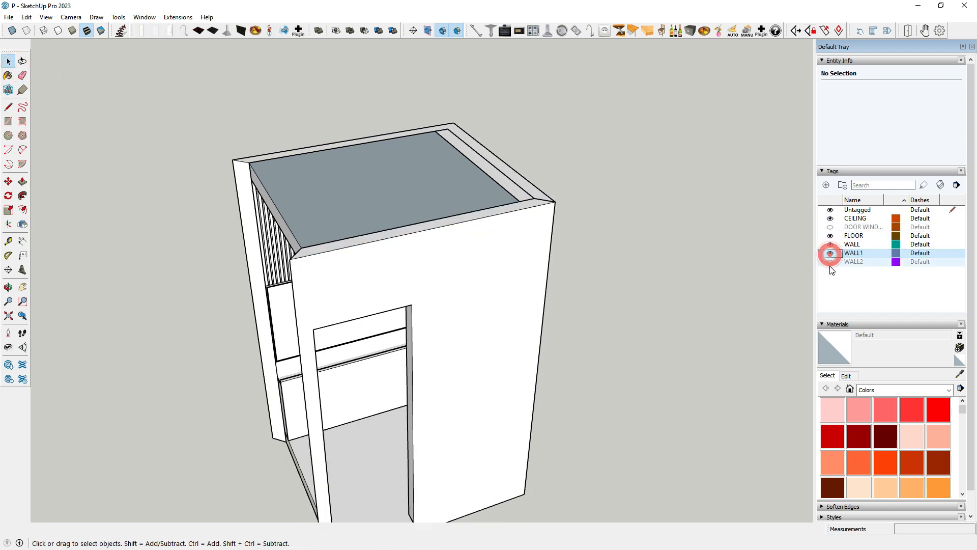
click(830, 261)
click(830, 236)
middle_drag(636, 214, 403, 25)
click(438, 160)
key(space)
scroll(327, 163, up, 15)
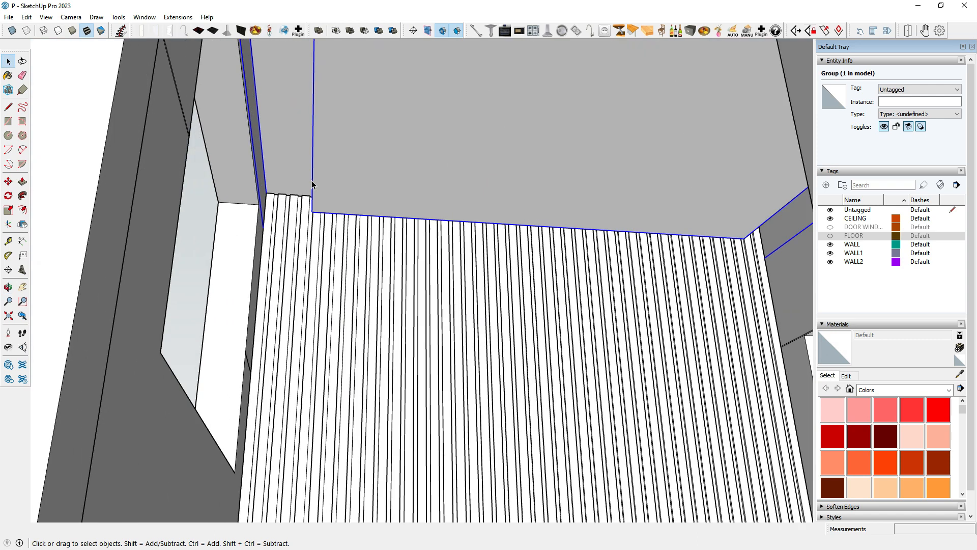
middle_drag(325, 178, 433, 286)
scroll(321, 183, down, 10)
scroll(433, 286, down, 5)
- Show the DOOR WINDOW and FLOOR tags and clear the selection
click(830, 227)
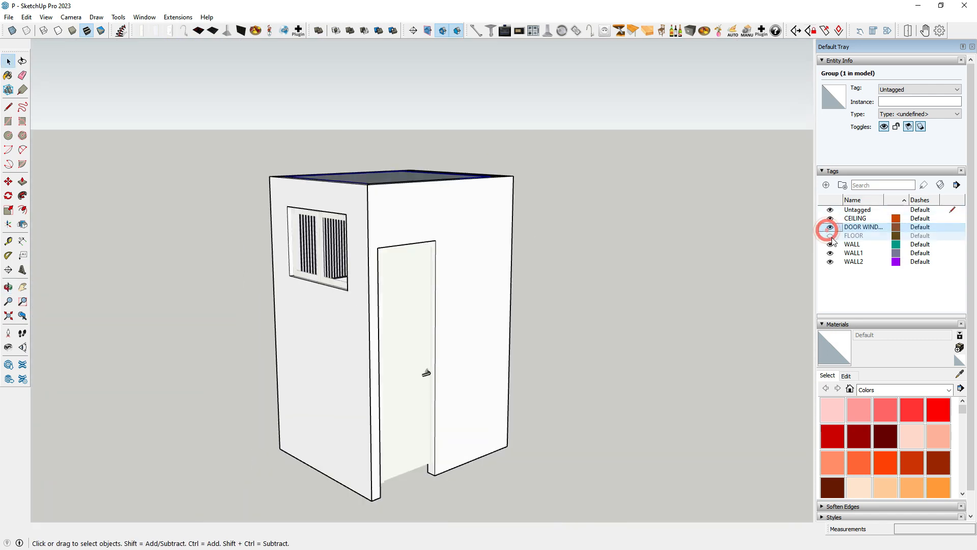
click(830, 236)
click(713, 251)
scroll(587, 253, down, 3)
middle_drag(587, 253, 659, 191)
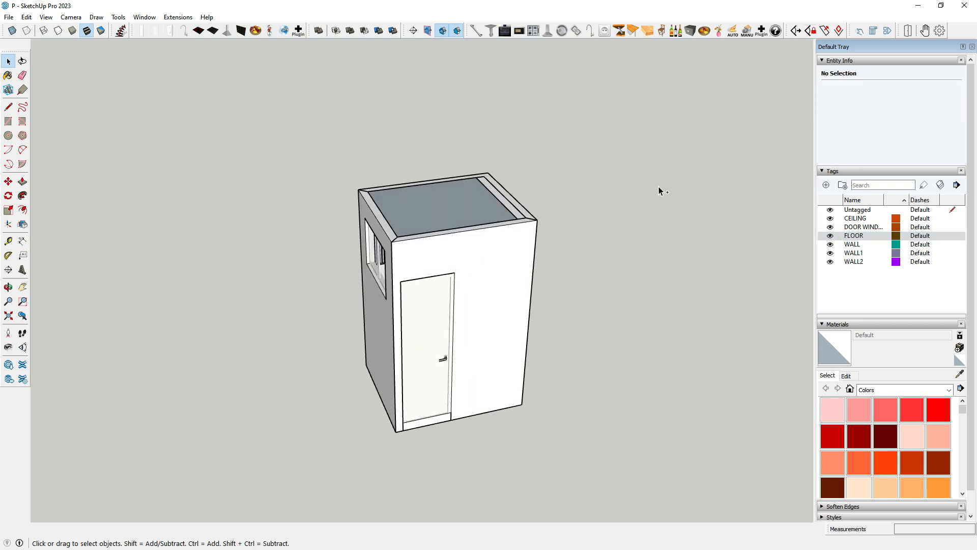
- Place a section plane on the outer face of the wall with the door
click(641, 206)
click(413, 32)
middle_drag(514, 214, 567, 225)
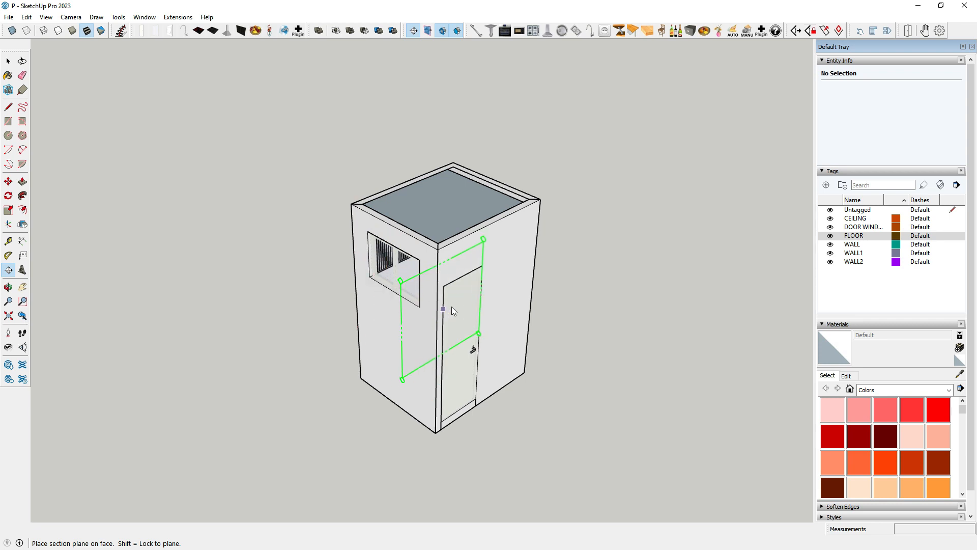
middle_drag(451, 306, 459, 326)
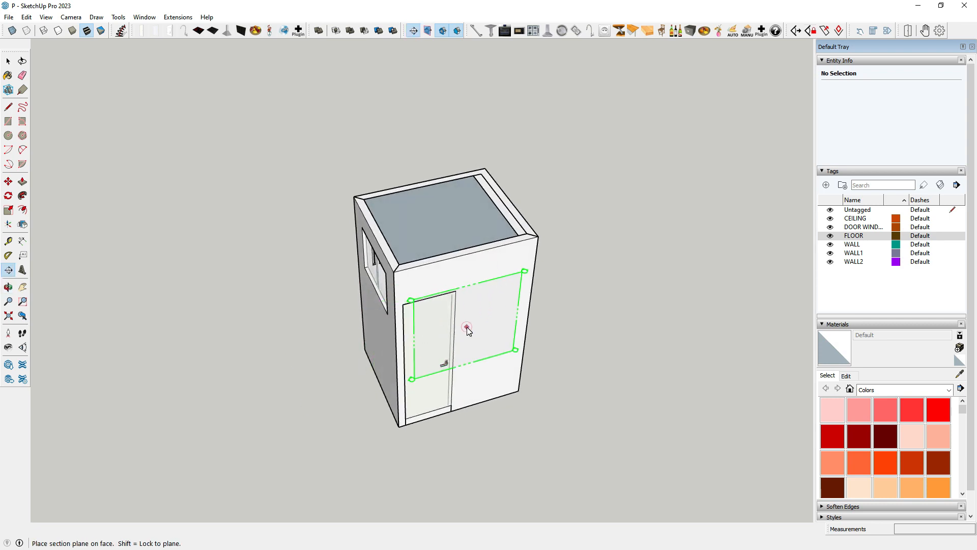
click(467, 327)
key(Return)
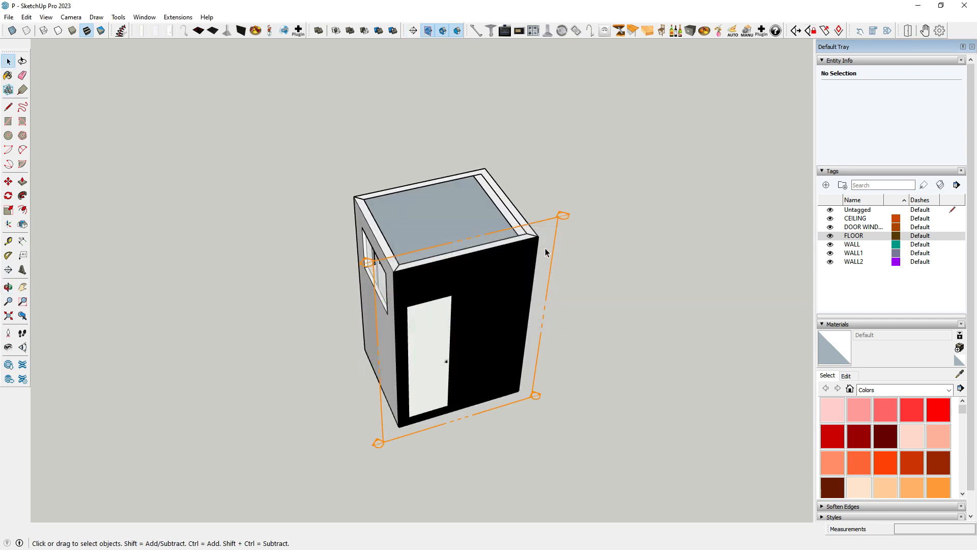
- Move the section plane inward by 4 so it cuts past the door wall, and clear the selection
click(545, 248)
click(8, 181)
scroll(390, 448, up, 2)
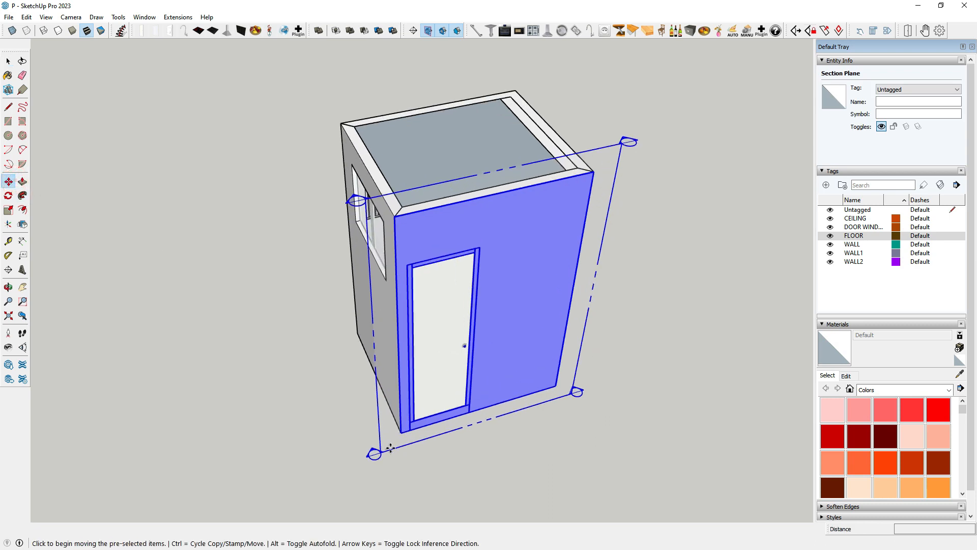
click(390, 448)
text(4)
key(Return)
key(space)
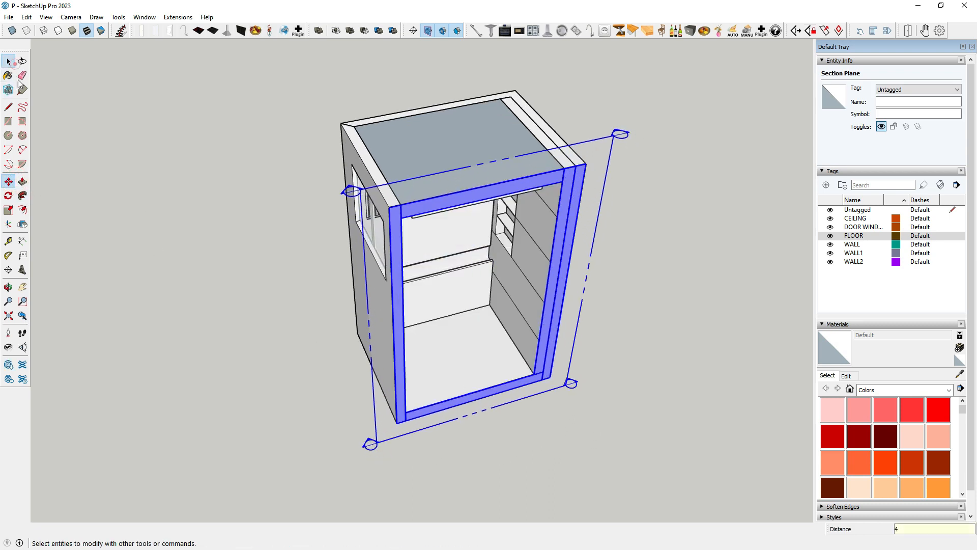
click(77, 127)
- Switch to the standard front view of the cut room and hide the section plane display
key(f)
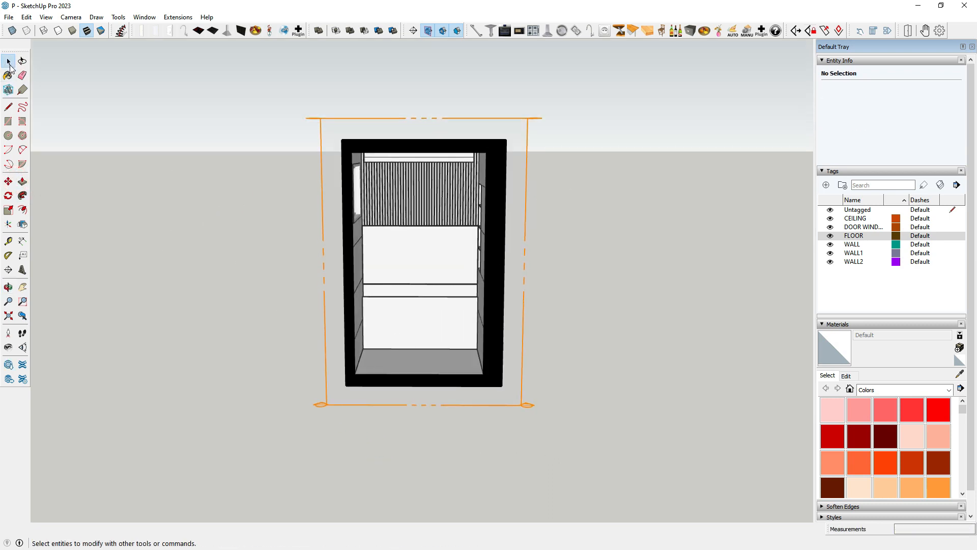
click(130, 135)
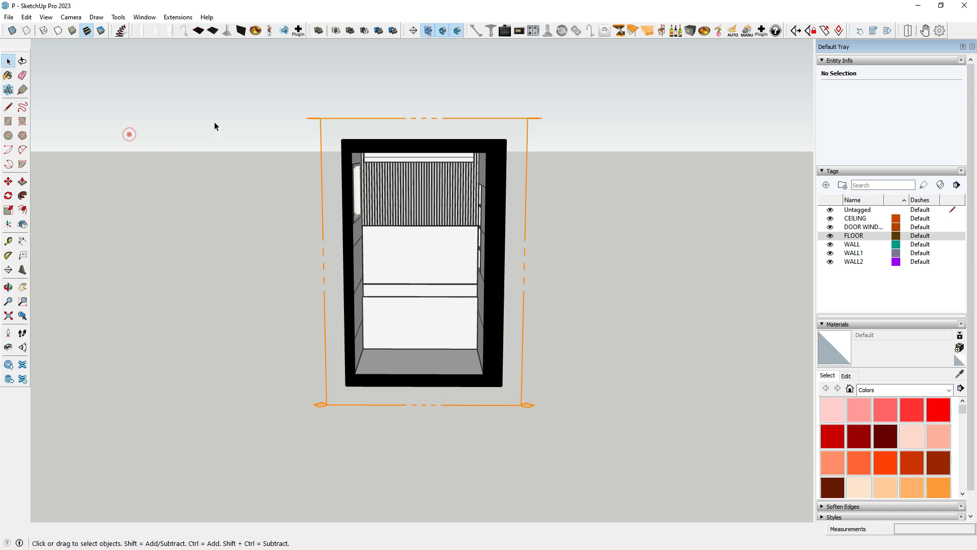
click(796, 32)
click(624, 142)
scroll(356, 252, up, 3)
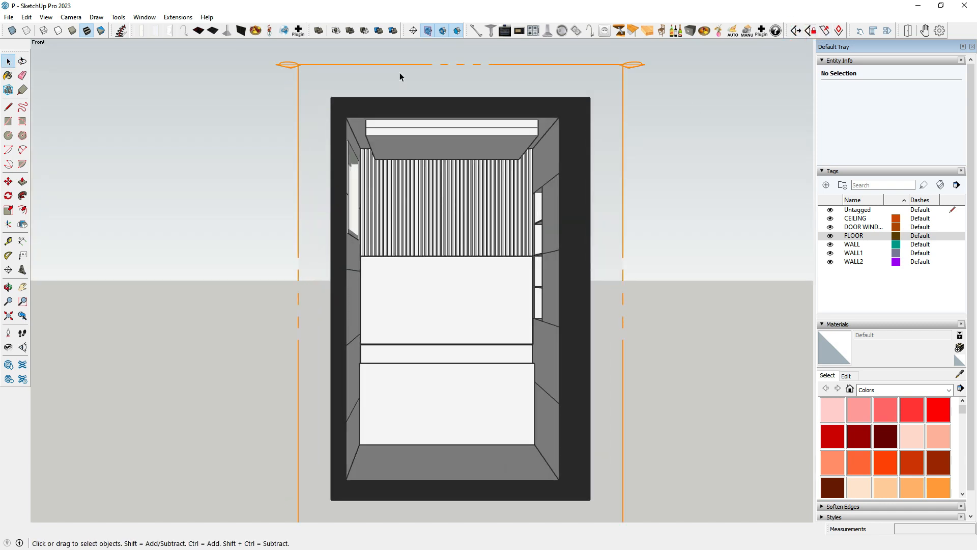
click(428, 31)
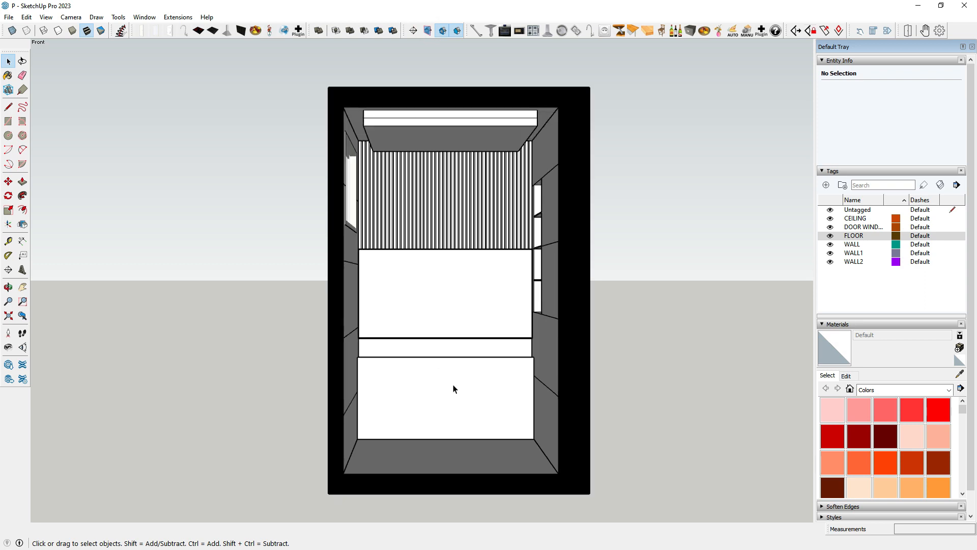
- Frame the sectioned front view of the interior and add it as a new scene
scroll(454, 389, up, 1)
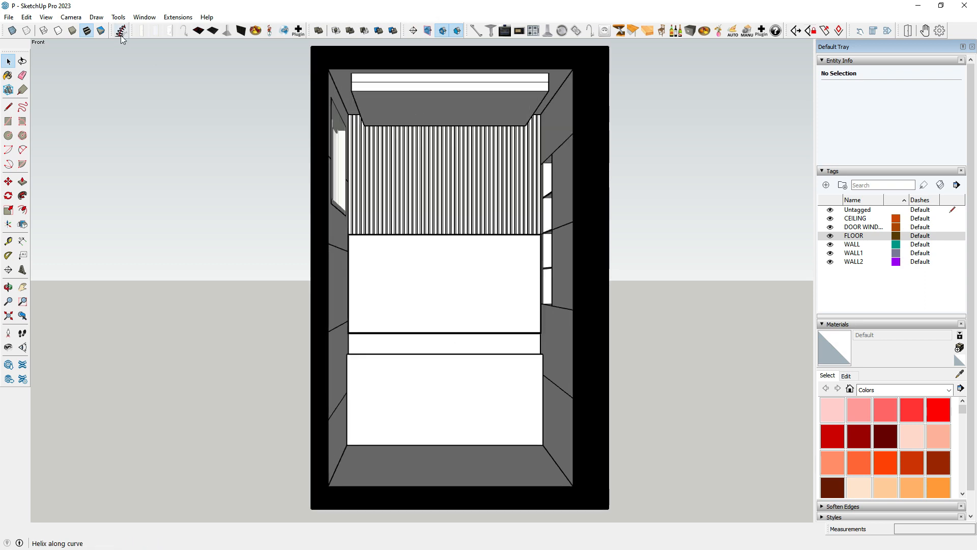
click(46, 16)
mouse_move(64, 204)
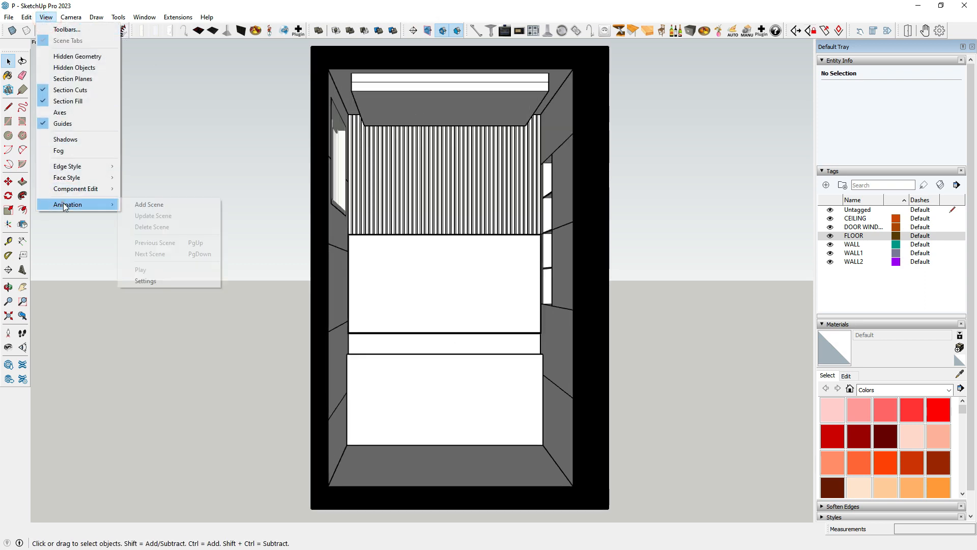
click(142, 204)
click(499, 326)
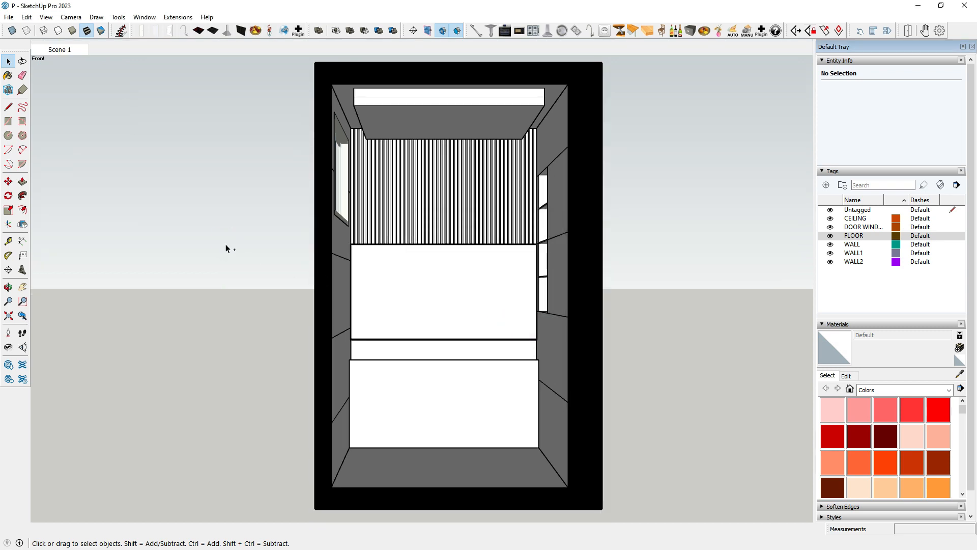
- Open the window wall's group and place a section plane on its outer face, keeping the default name and symbol
middle_drag(225, 243, 290, 197)
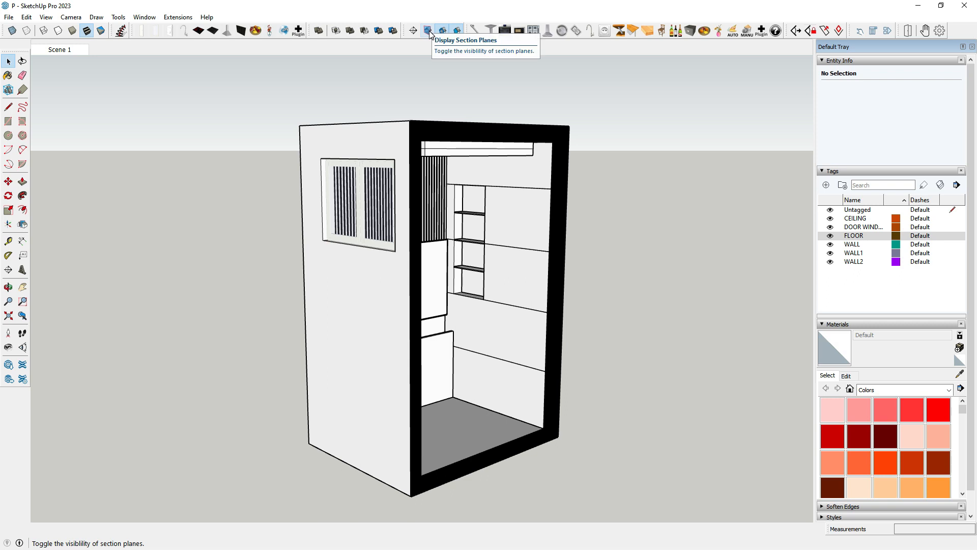
middle_drag(400, 212, 366, 188)
double_click(366, 188)
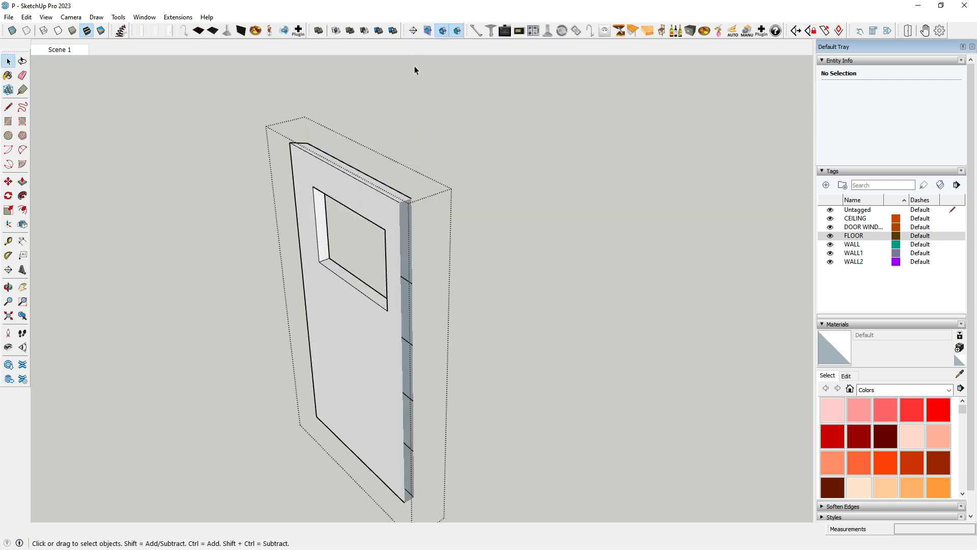
click(413, 31)
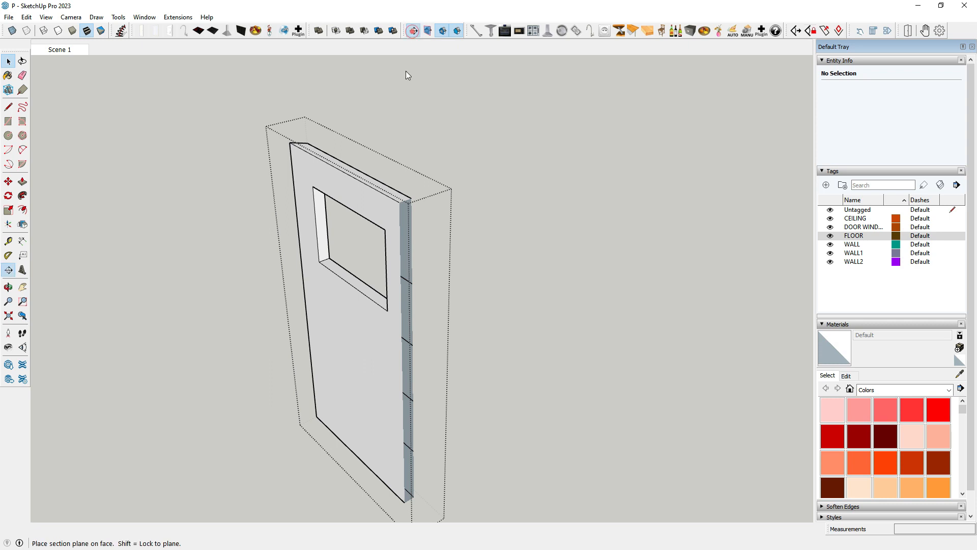
click(370, 199)
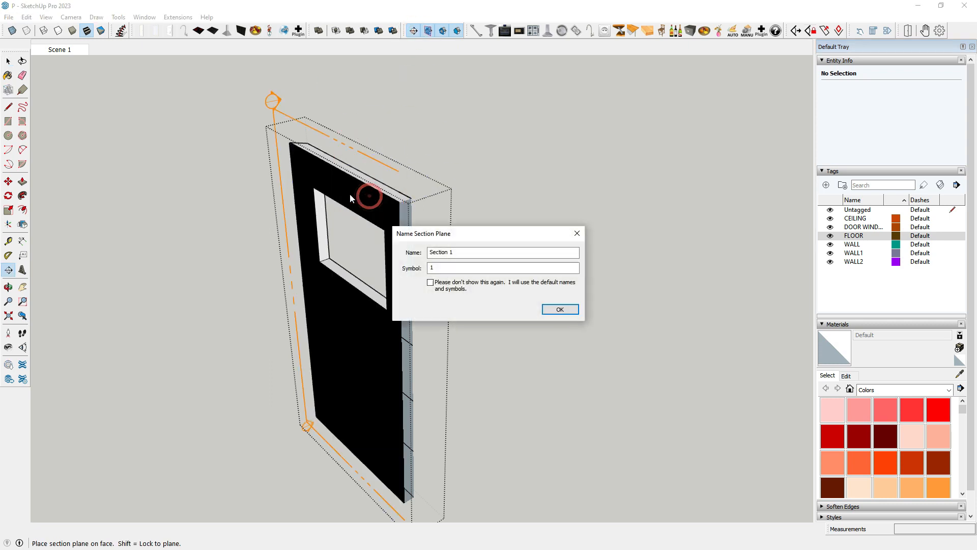
click(549, 308)
- Move the new section plane inward through the window wall's thickness and close the group
click(296, 129)
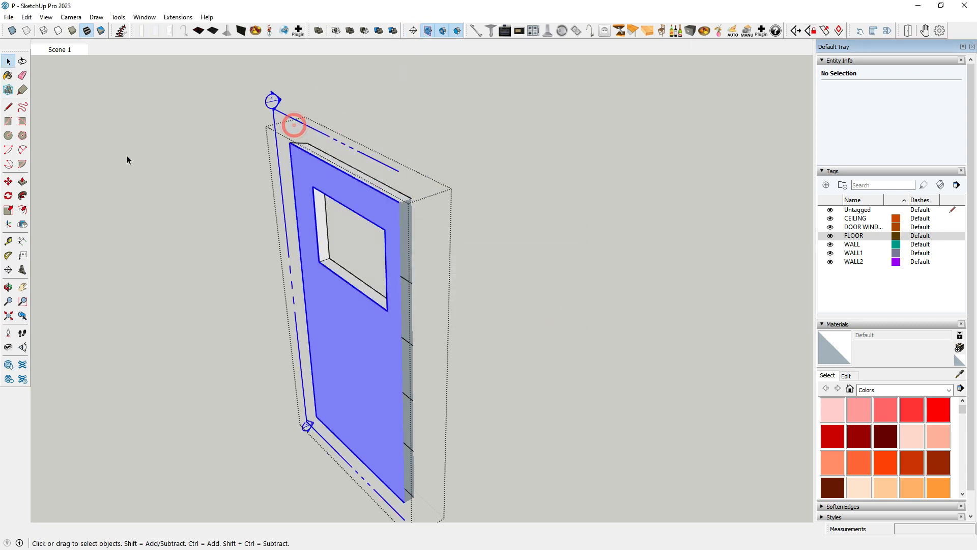
click(8, 181)
click(295, 130)
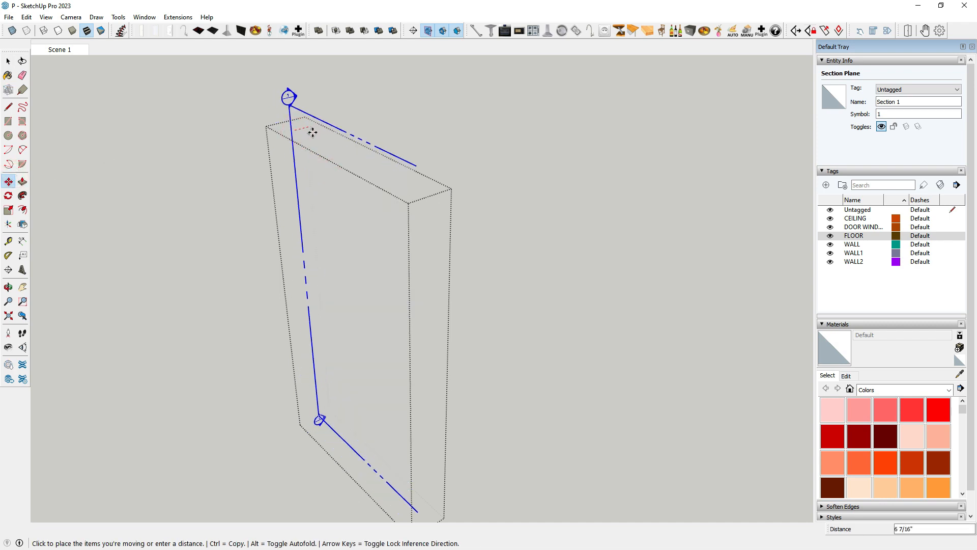
click(325, 136)
click(8, 61)
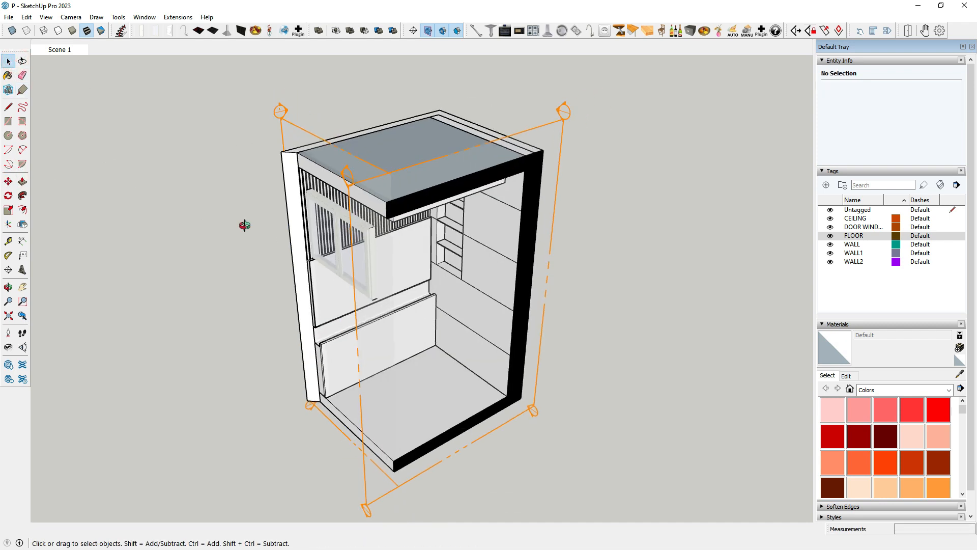
- Hide the DOOR WINDOW tag and turn off the section plane display
middle_drag(247, 224, 387, 218)
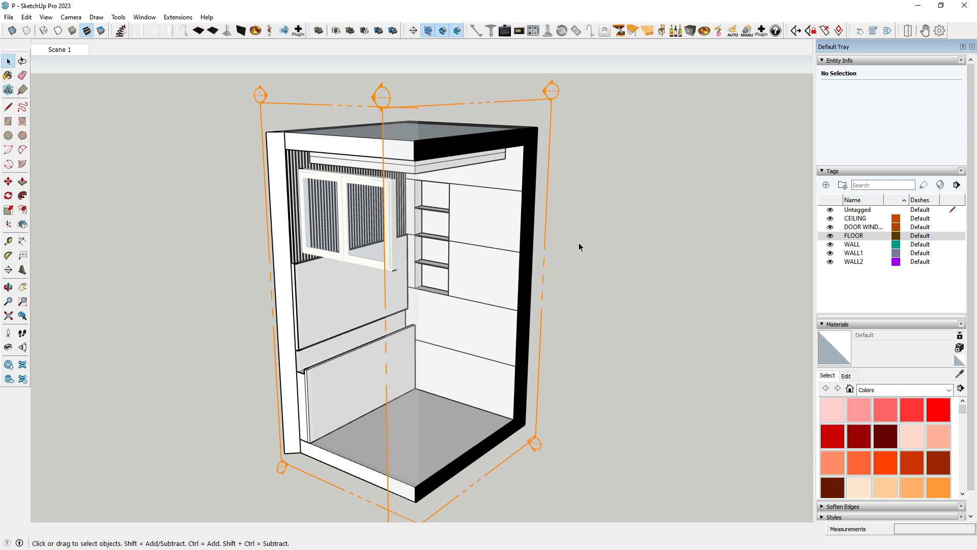
middle_drag(583, 250, 617, 230)
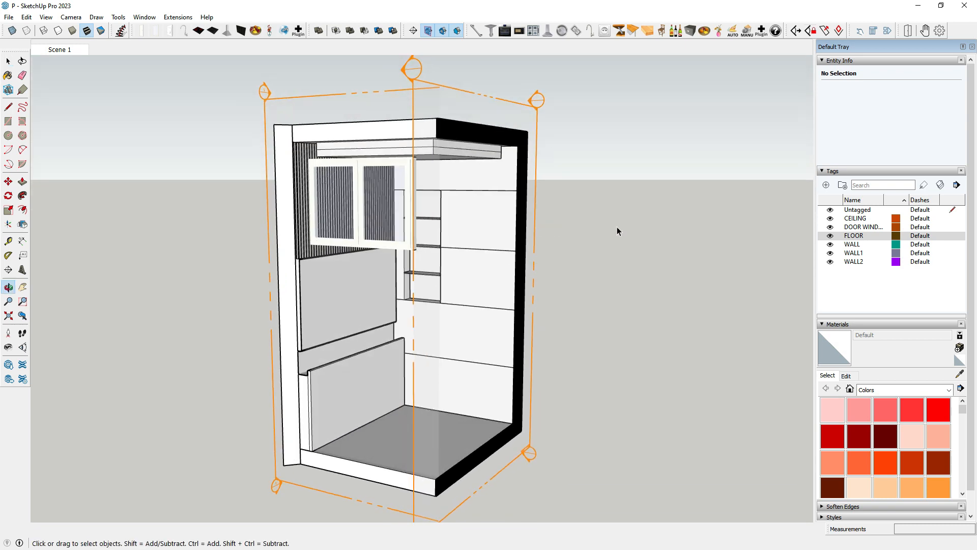
click(830, 227)
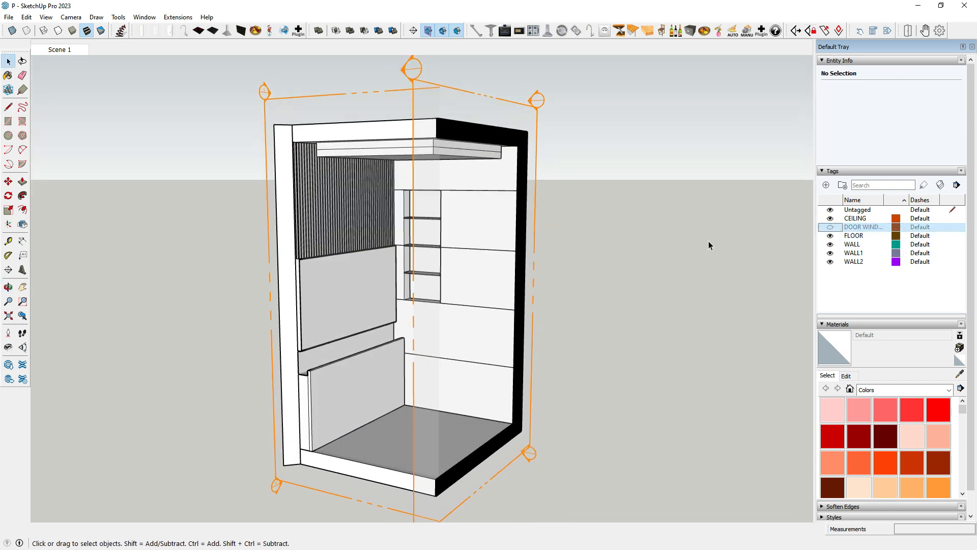
click(708, 241)
click(428, 30)
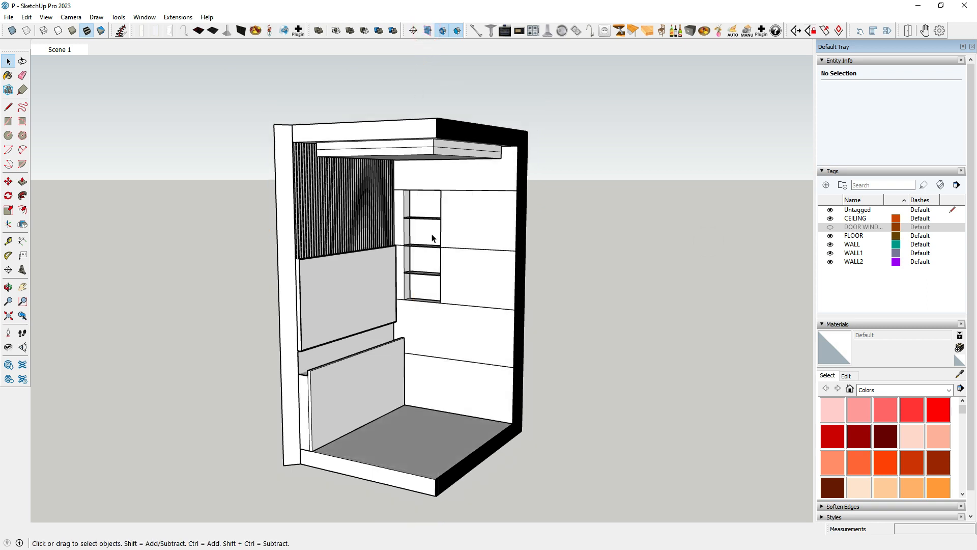
- Turn off the section cuts and hide the WALL2 and WALL1 tags to open up the room's interior
scroll(430, 257, up, 1)
click(443, 31)
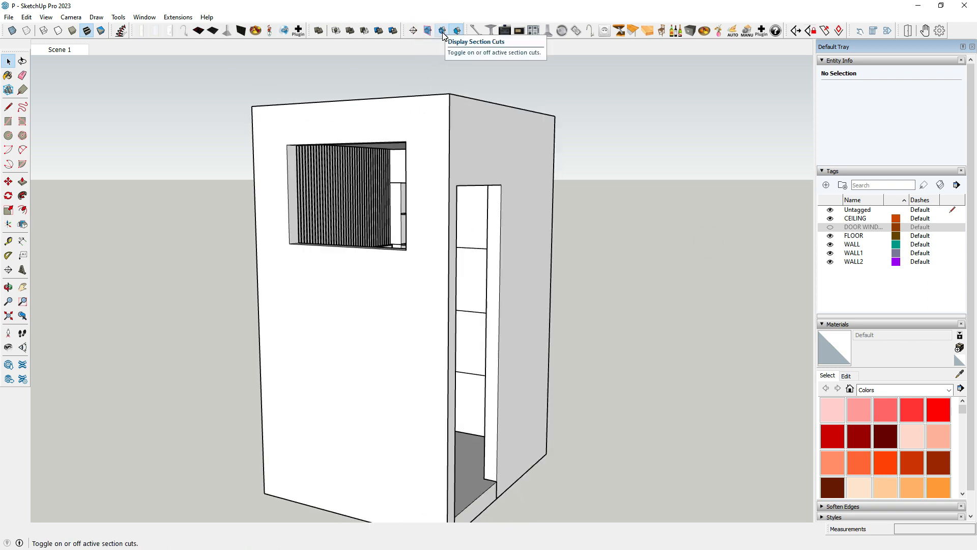
click(830, 261)
click(830, 252)
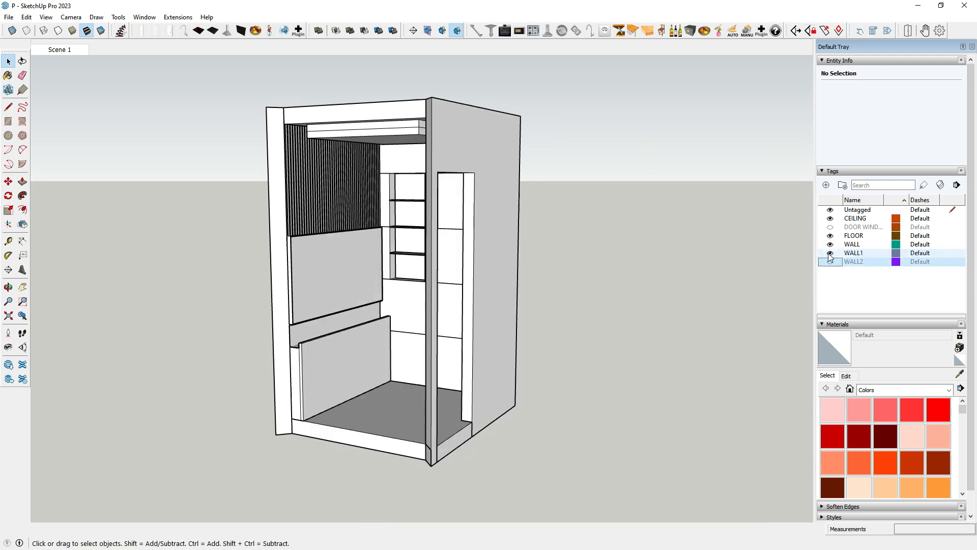
click(831, 253)
click(749, 246)
scroll(399, 266, up, 2)
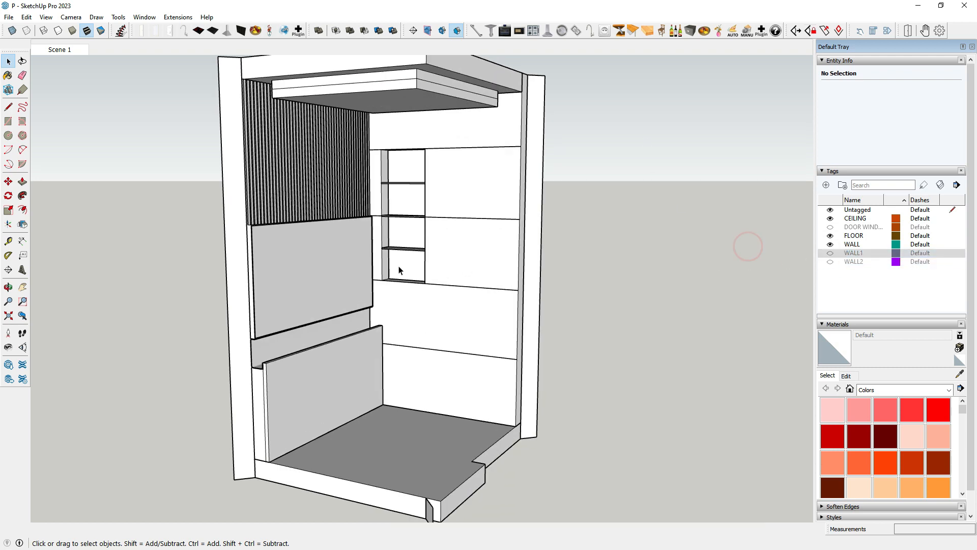
- Delete the small stray face at the floor's front corner
middle_drag(557, 352, 557, 334)
scroll(557, 334, down, 1)
middle_drag(519, 369, 517, 346)
scroll(455, 471, up, 2)
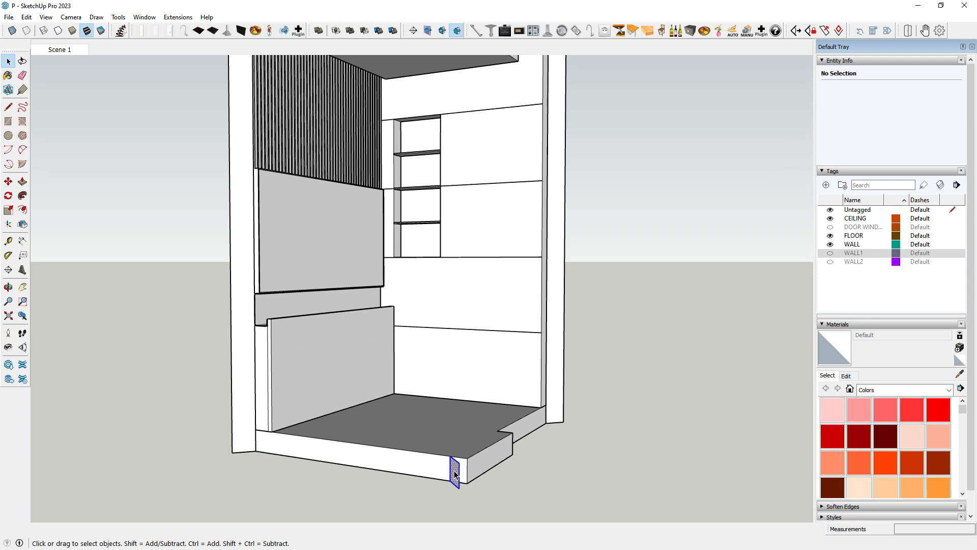
click(454, 471)
click(632, 366)
- Frame the open interior from the corner and add it as a second scene, saving the style changes as a new style
scroll(596, 476, down, 1)
middle_drag(445, 280, 439, 264)
scroll(443, 264, up, 1)
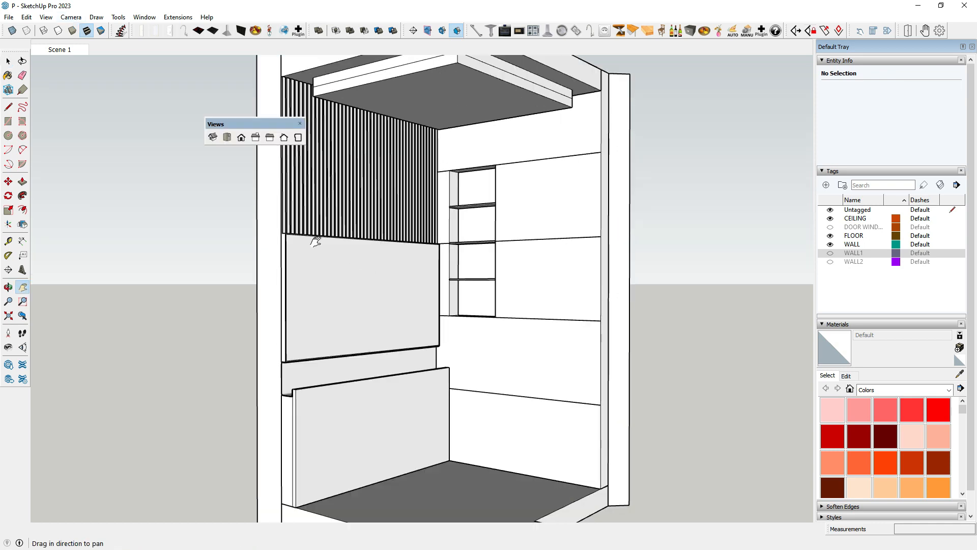
click(46, 17)
mouse_move(65, 204)
click(140, 202)
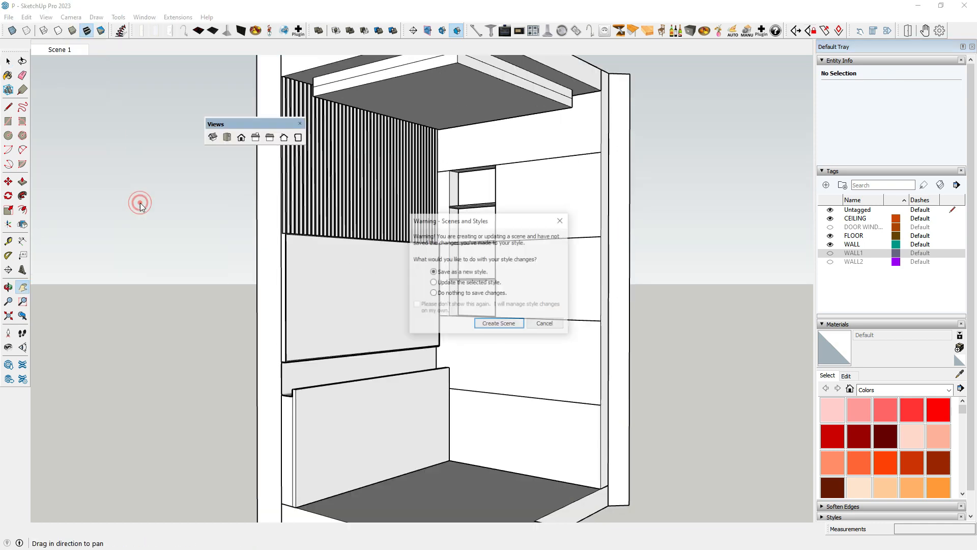
click(491, 325)
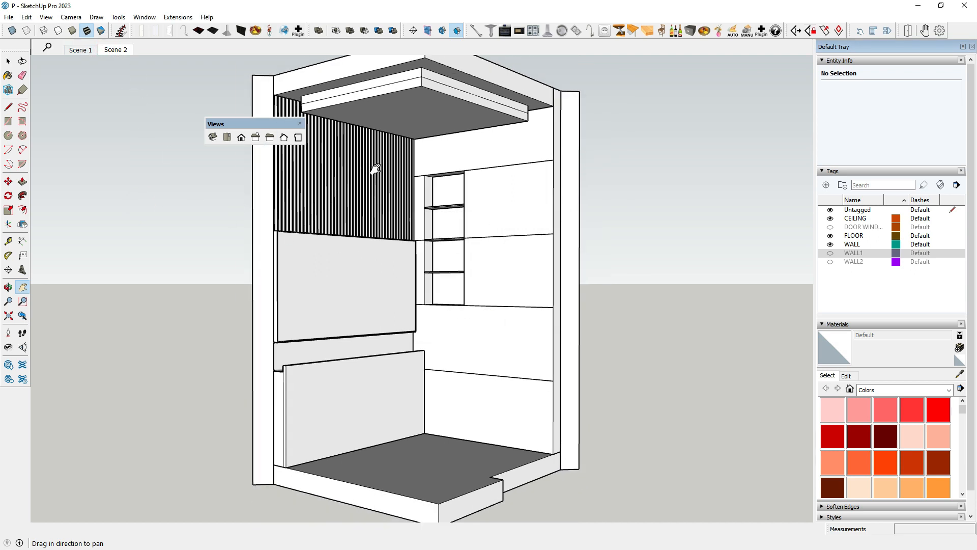
- Reframe the interior closer and shifted sideways, and update Scene 2 with this view
scroll(375, 169, up, 1)
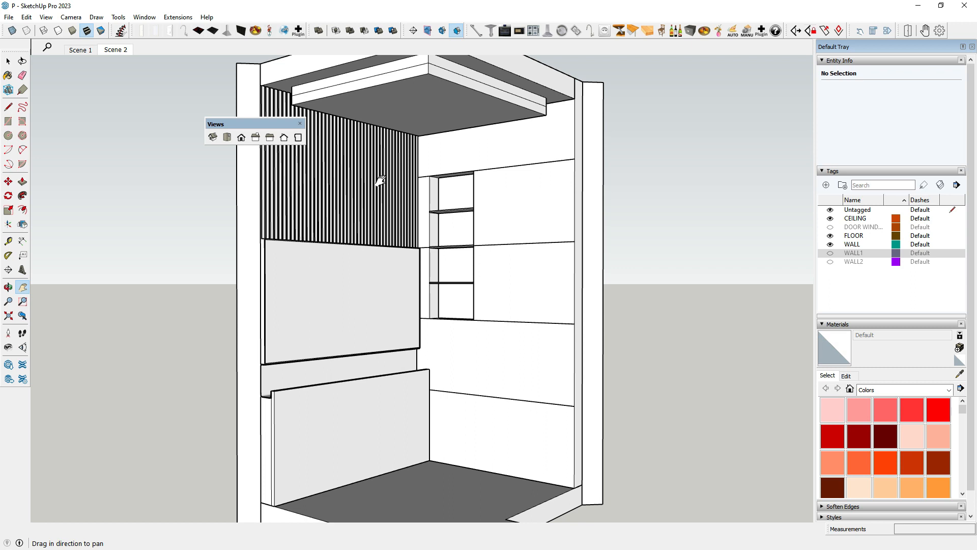
drag(380, 181, 407, 186)
right_click(122, 59)
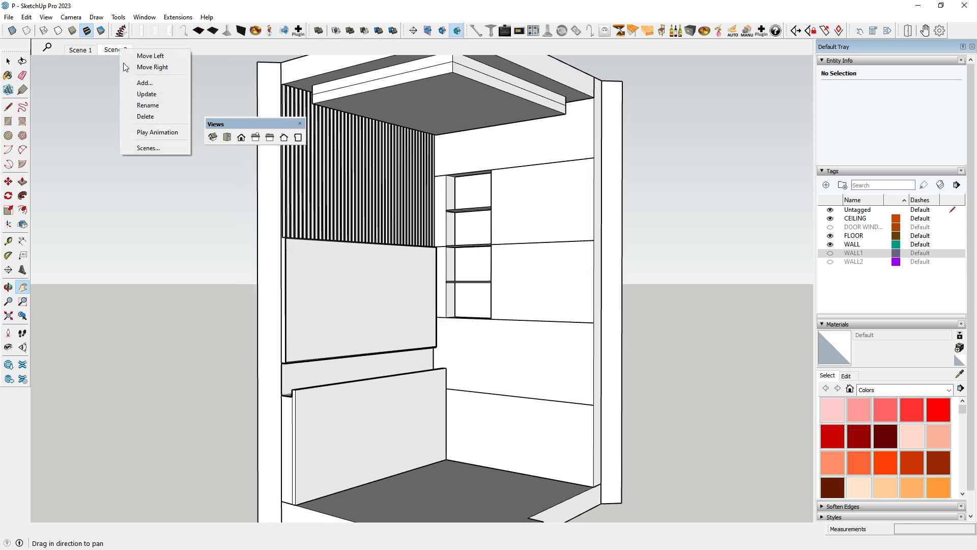
click(136, 93)
click(6, 67)
click(83, 92)
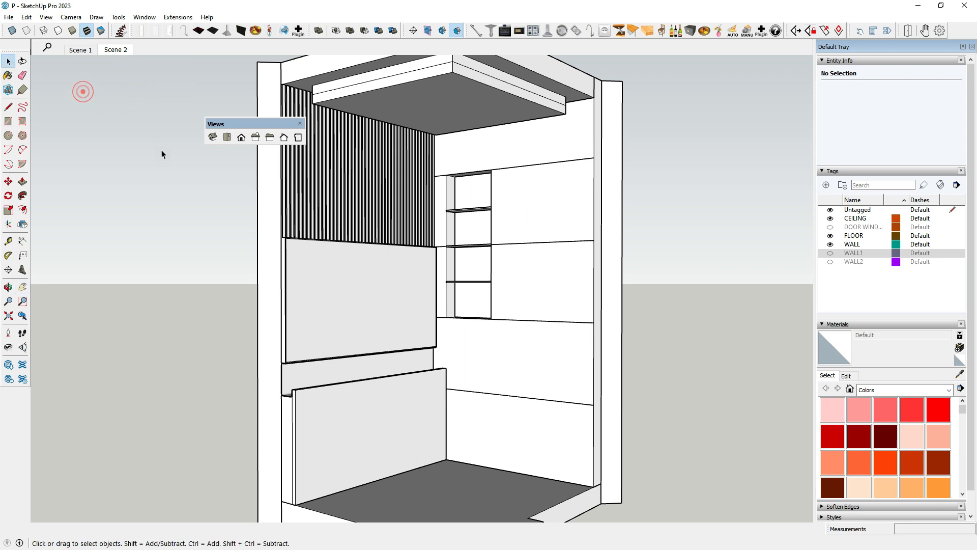
- Turn the WALL2 tag's visibility back on
scroll(244, 199, down, 1)
middle_drag(259, 201, 382, 234)
scroll(353, 243, down, 1)
click(573, 194)
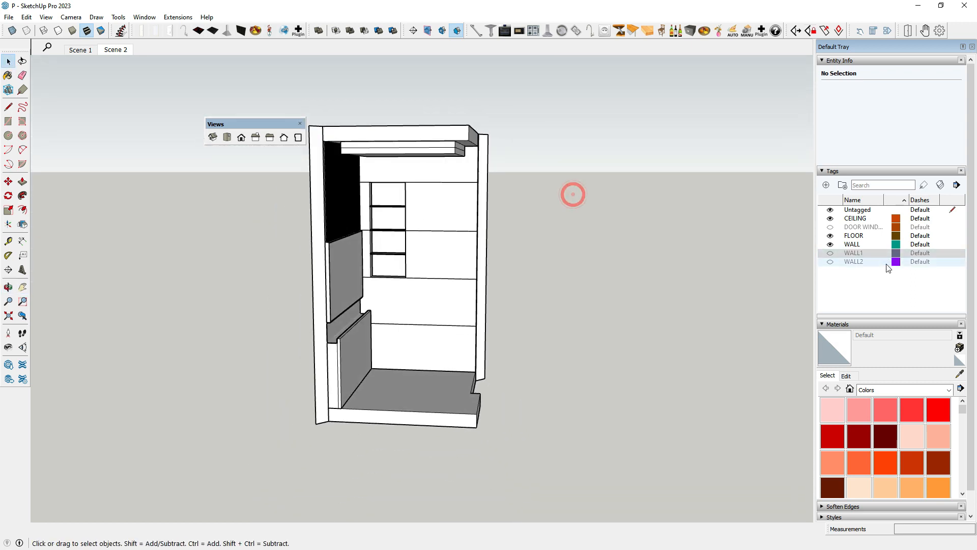
click(830, 262)
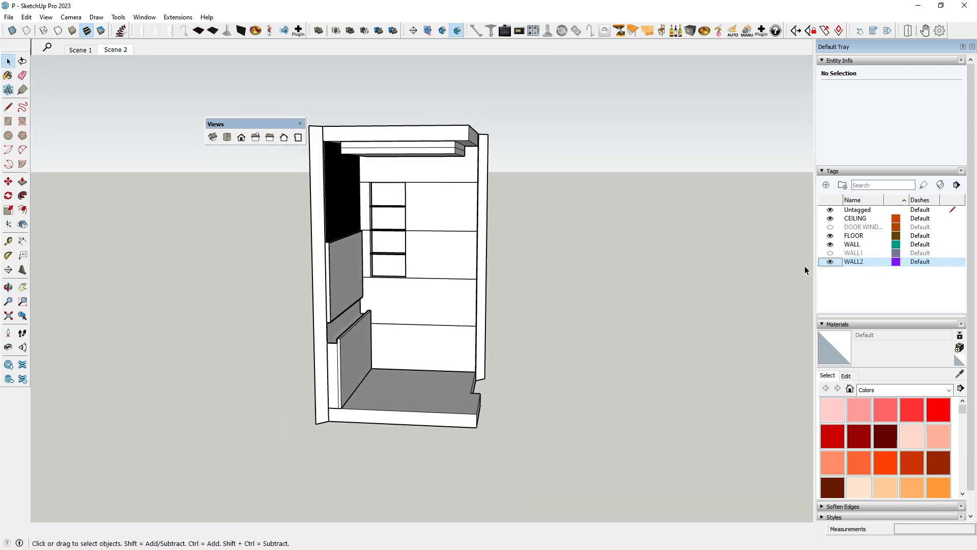
- With the WALL1 tag shown and WALL2 hidden, frame the interior in the standard left view and add it as a third scene
click(830, 253)
click(831, 262)
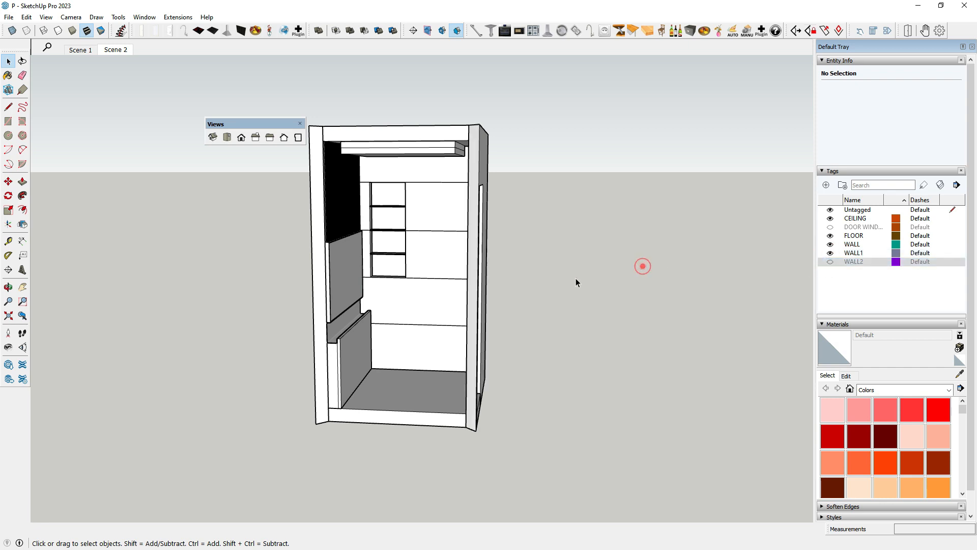
middle_drag(576, 278, 548, 249)
click(283, 137)
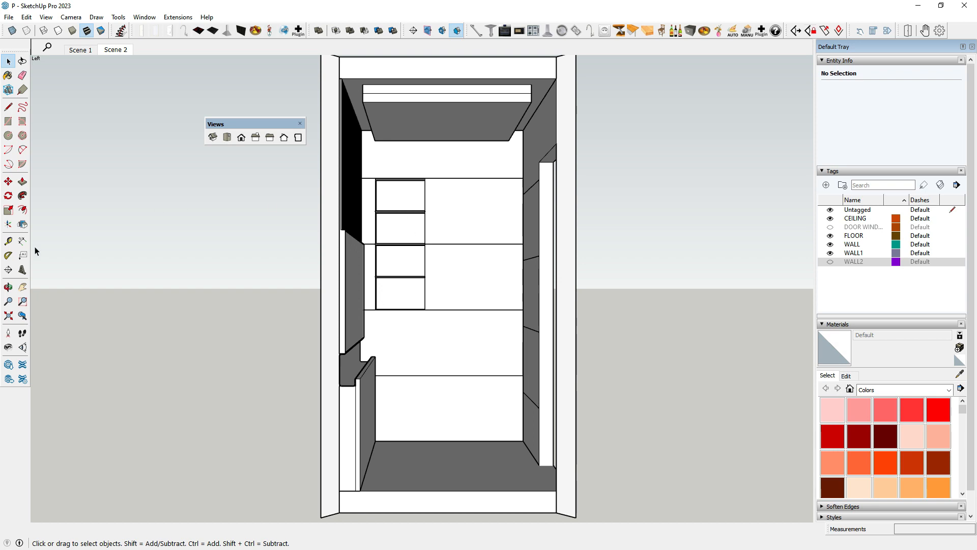
click(23, 286)
drag(448, 256, 442, 259)
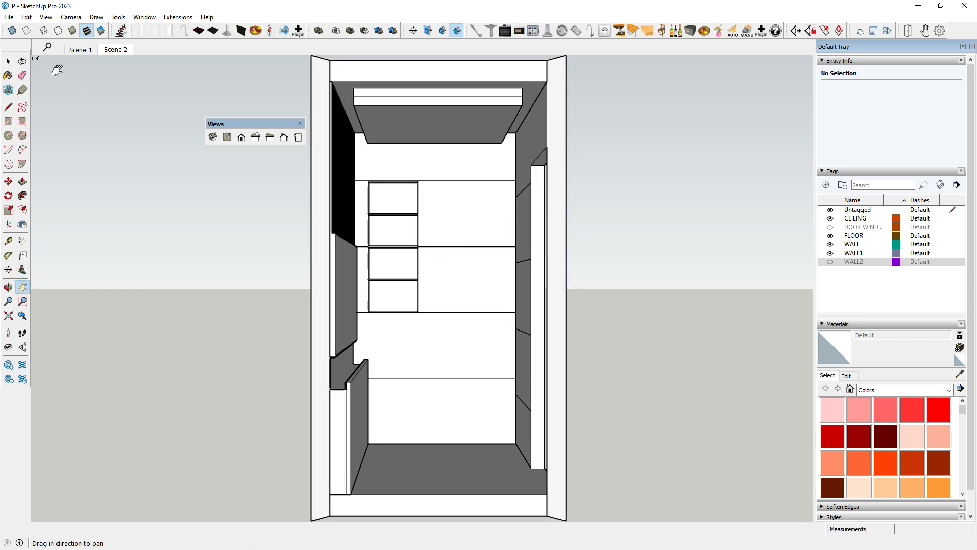
right_click(119, 53)
click(134, 82)
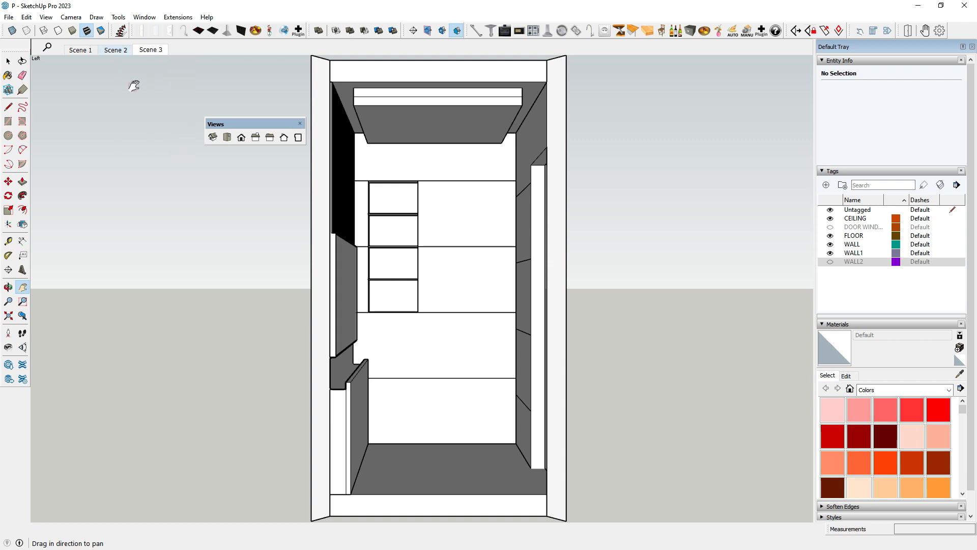
- Hide the DOOR WINDOW tag in Scene 1 and update that scene
click(76, 51)
click(109, 51)
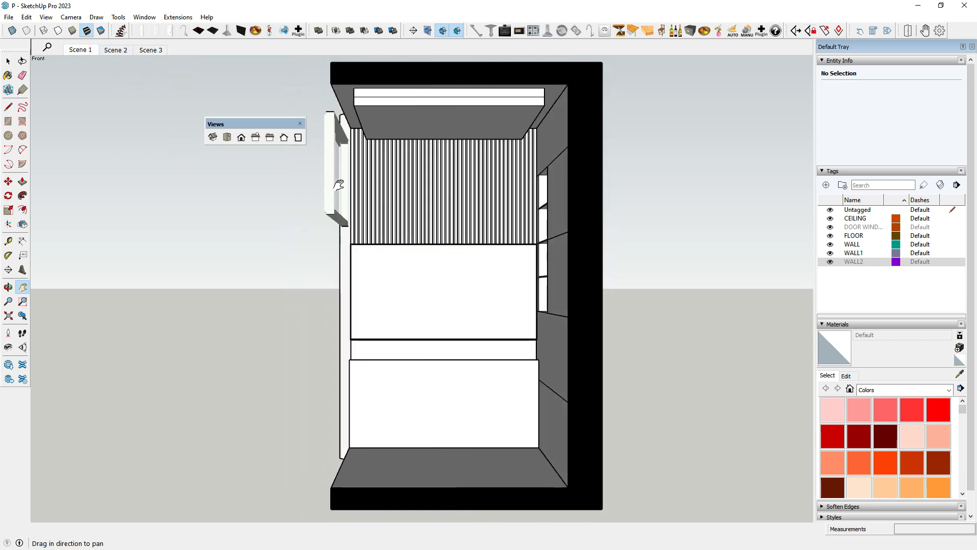
click(8, 61)
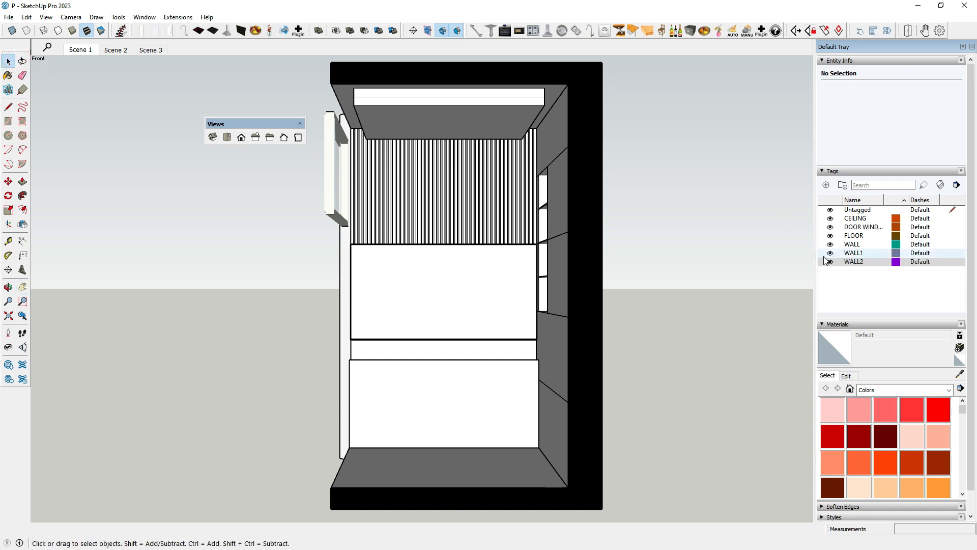
click(830, 227)
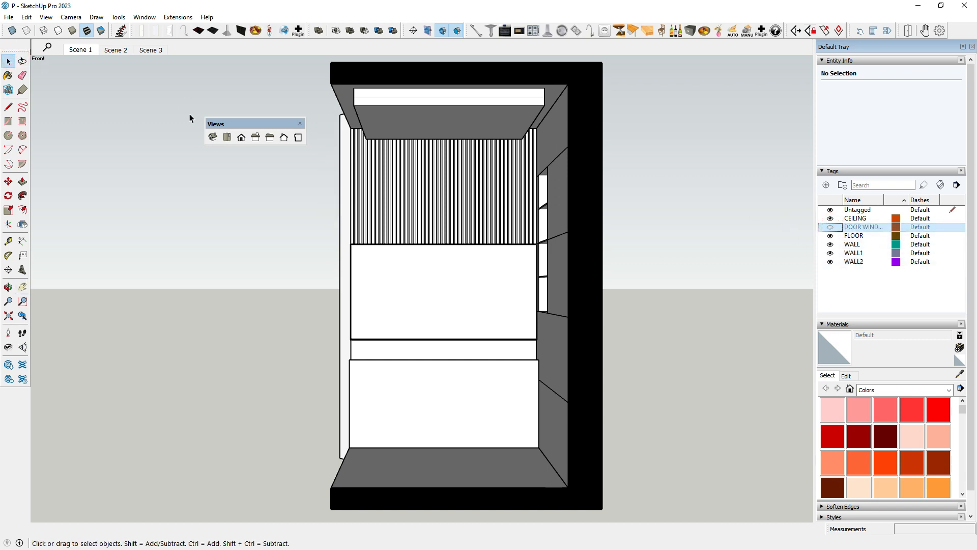
right_click(76, 48)
click(97, 96)
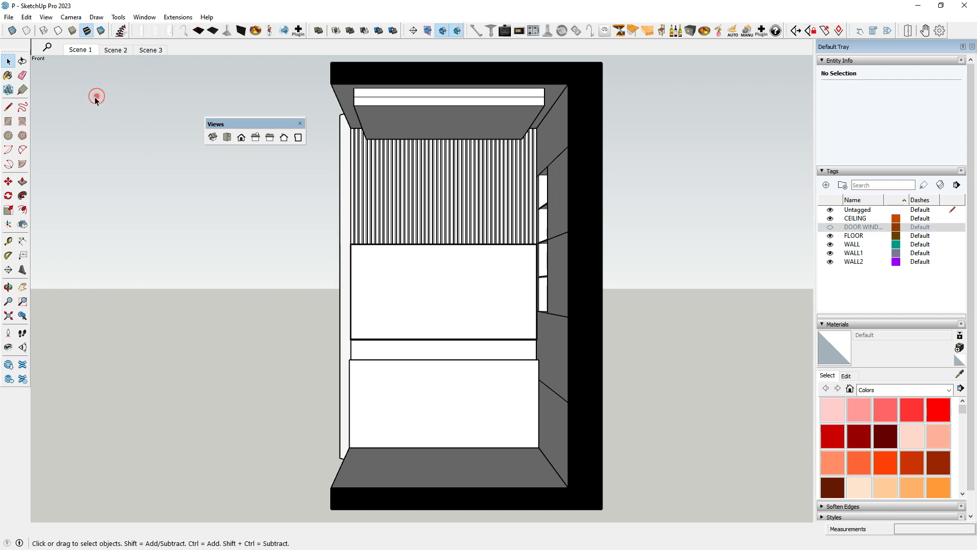
- In Scene 3, show the DOOR WINDOW tag but hide the window component itself, and update the scene
click(114, 51)
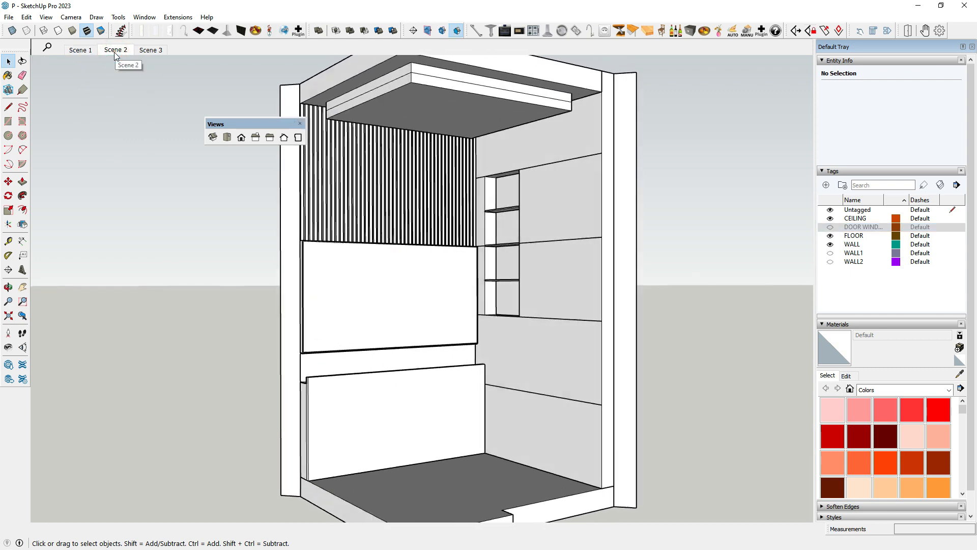
click(150, 50)
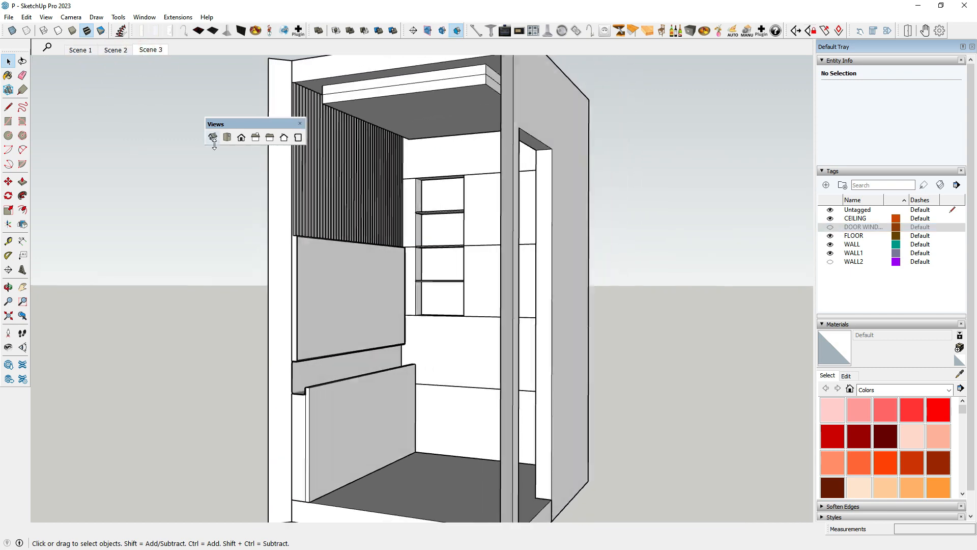
click(214, 201)
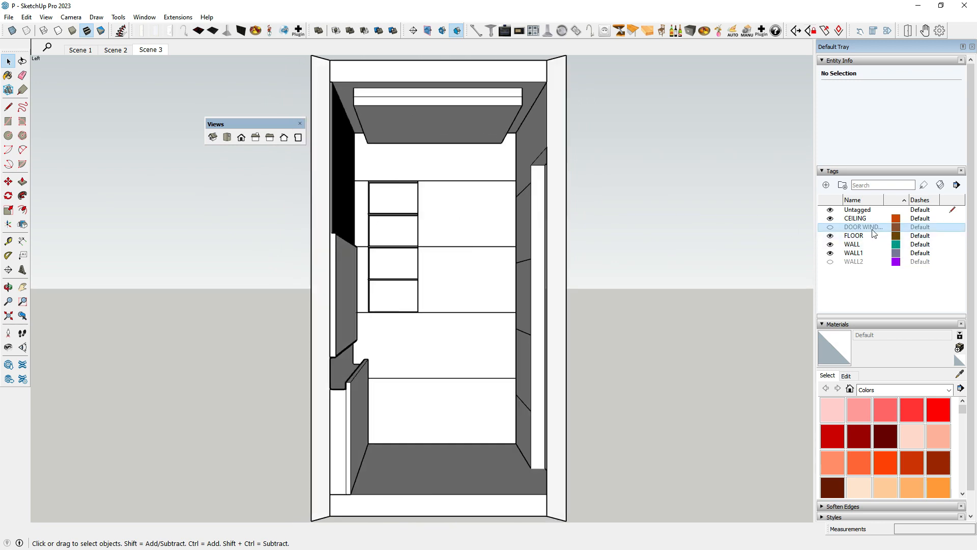
click(830, 227)
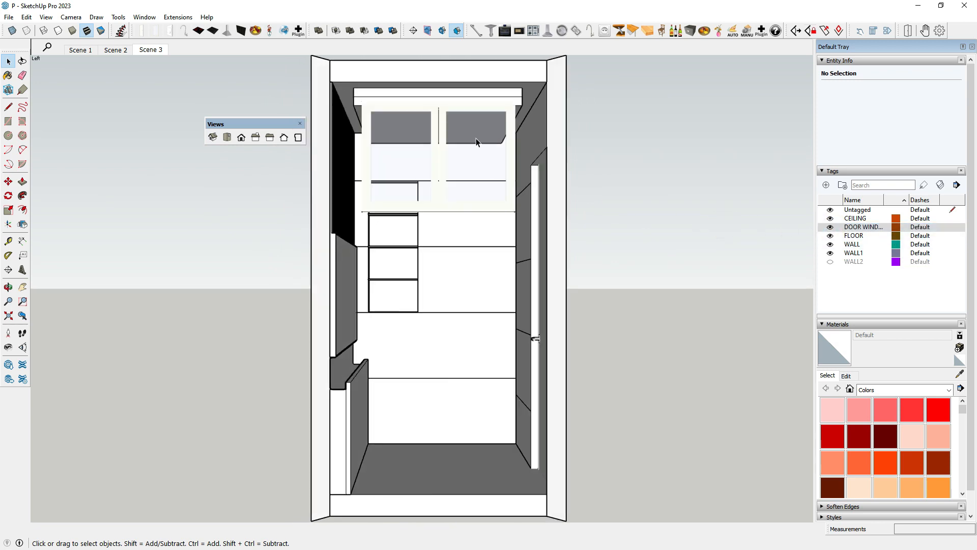
click(503, 127)
right_click(503, 127)
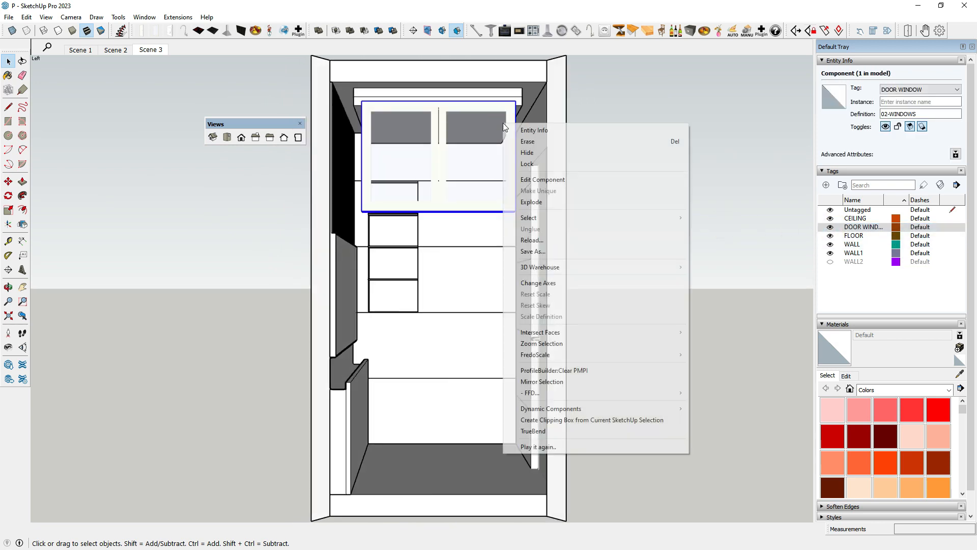
click(527, 155)
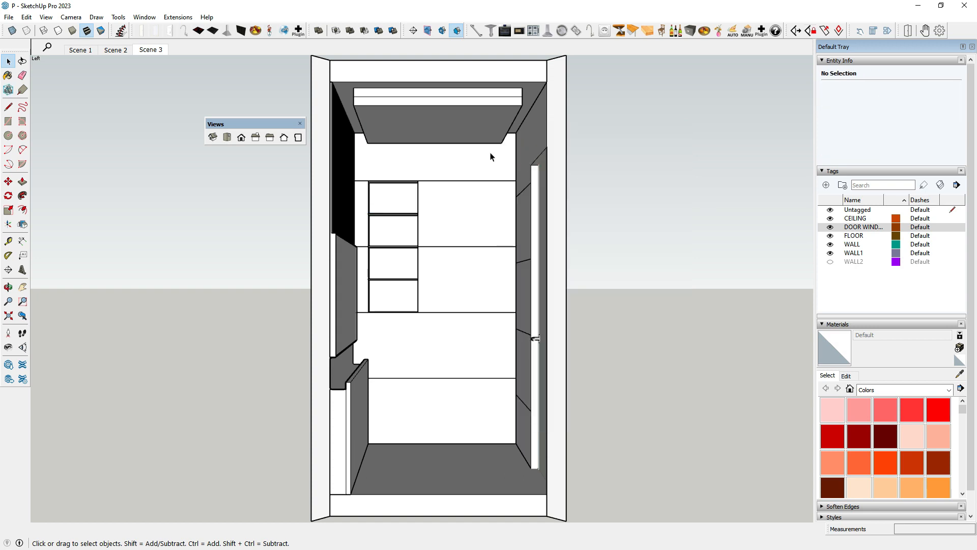
right_click(157, 52)
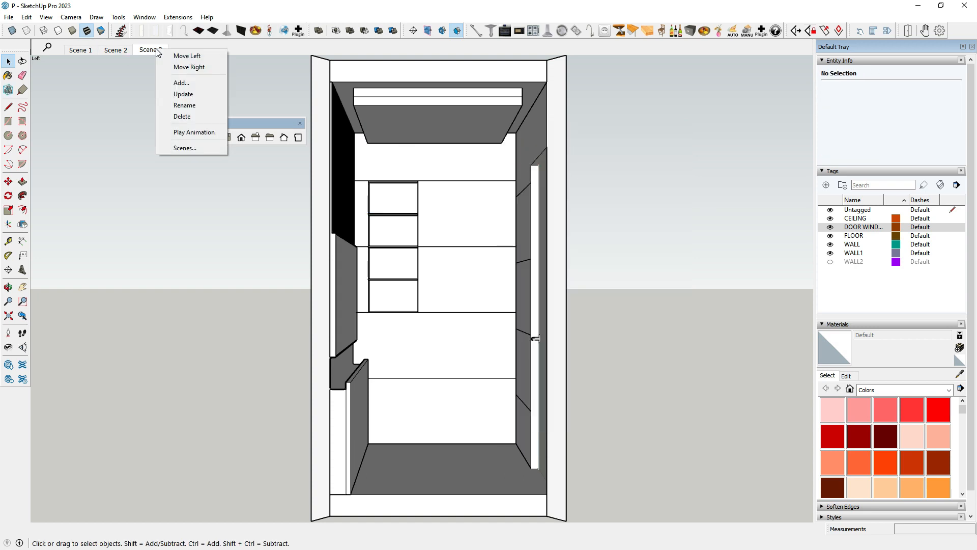
click(172, 84)
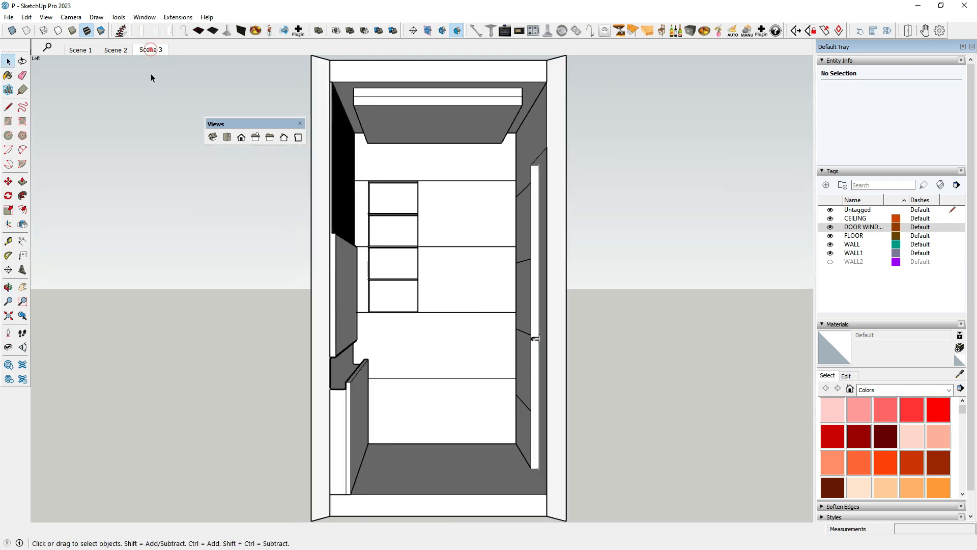
- Close the floating Views toolbar
click(301, 124)
middle_drag(447, 206, 356, 267)
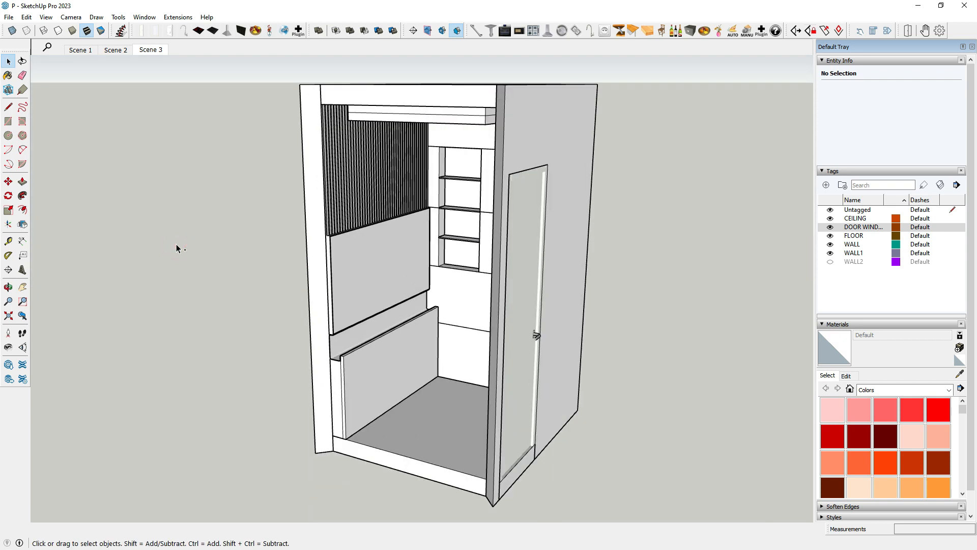
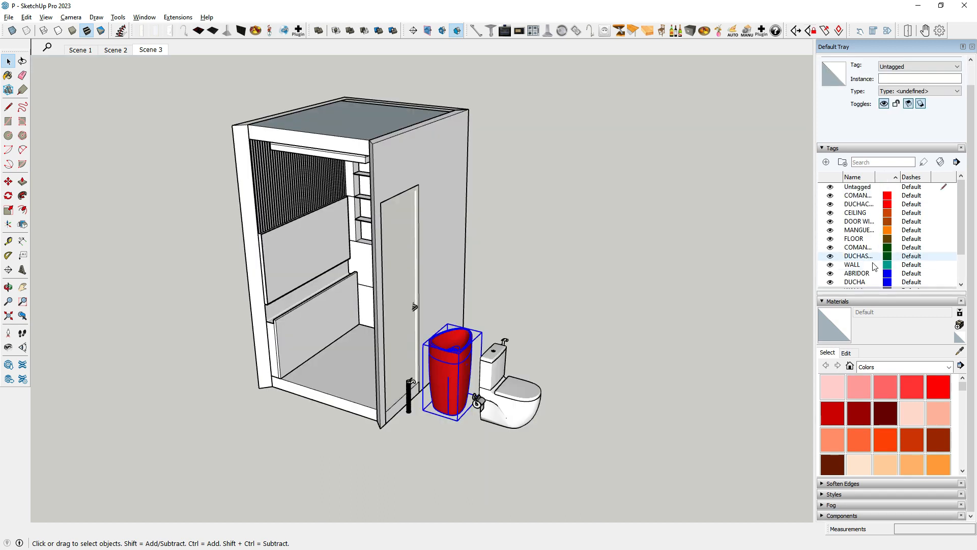
- Inspect the bathroom fixtures standing outside the room: the red pedestal basin, the toilet set and the black floor-standing faucet
scroll(428, 376, up, 3)
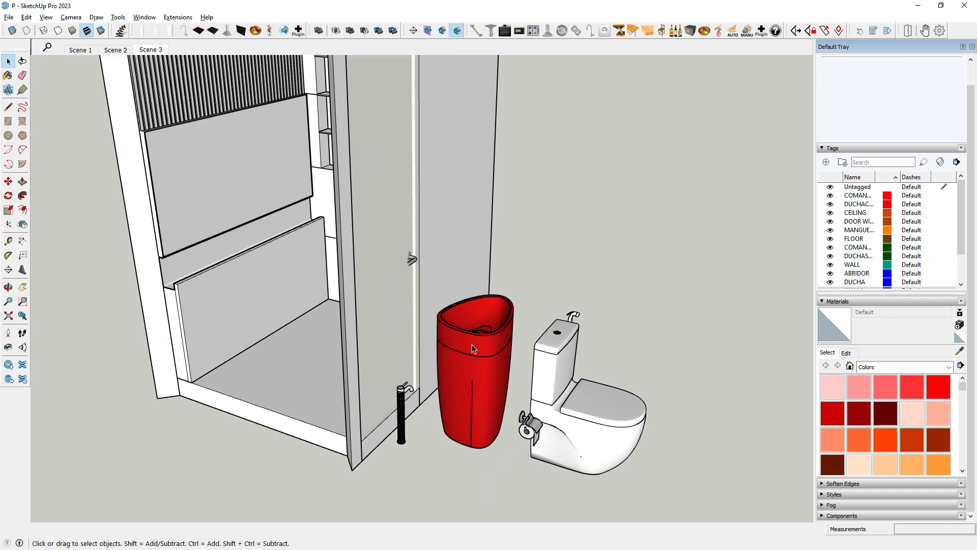
scroll(573, 286, down, 2)
scroll(484, 404, up, 5)
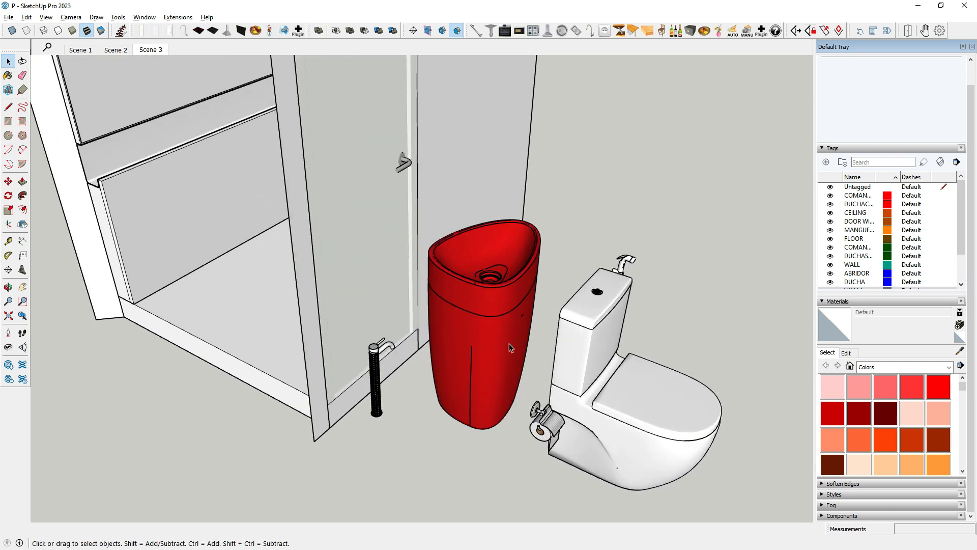
scroll(471, 316, up, 1)
click(473, 318)
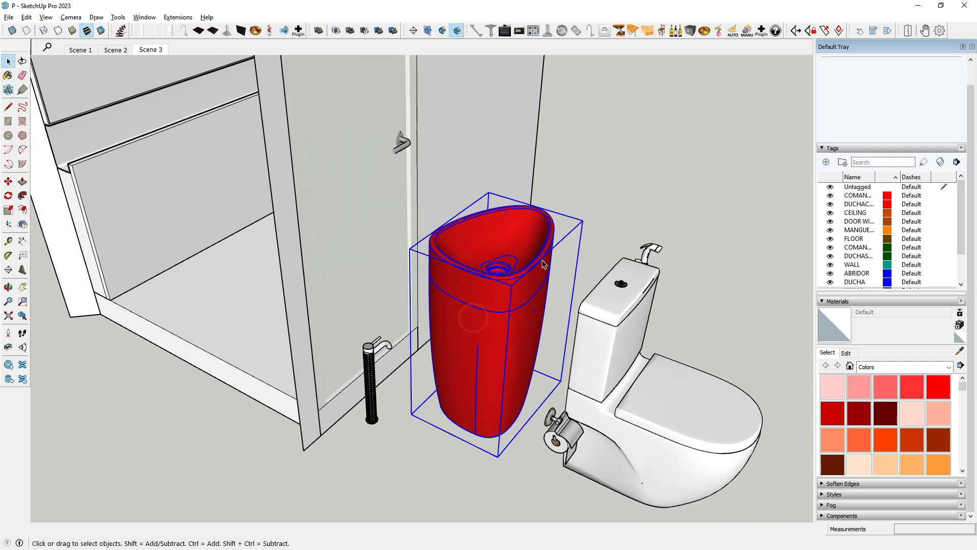
scroll(608, 357, down, 2)
click(608, 360)
middle_drag(515, 285, 513, 355)
scroll(530, 320, down, 1)
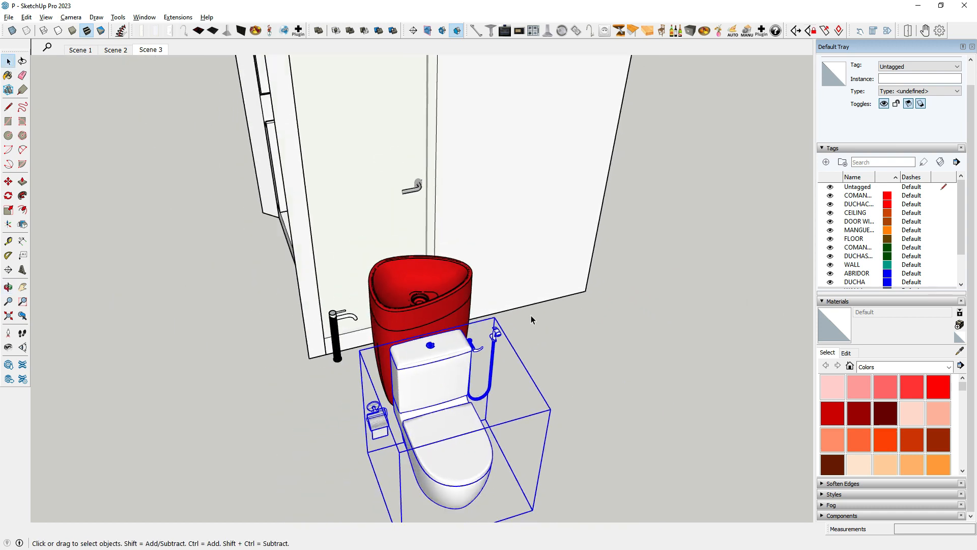
scroll(418, 313, up, 1)
middle_drag(418, 313, 406, 342)
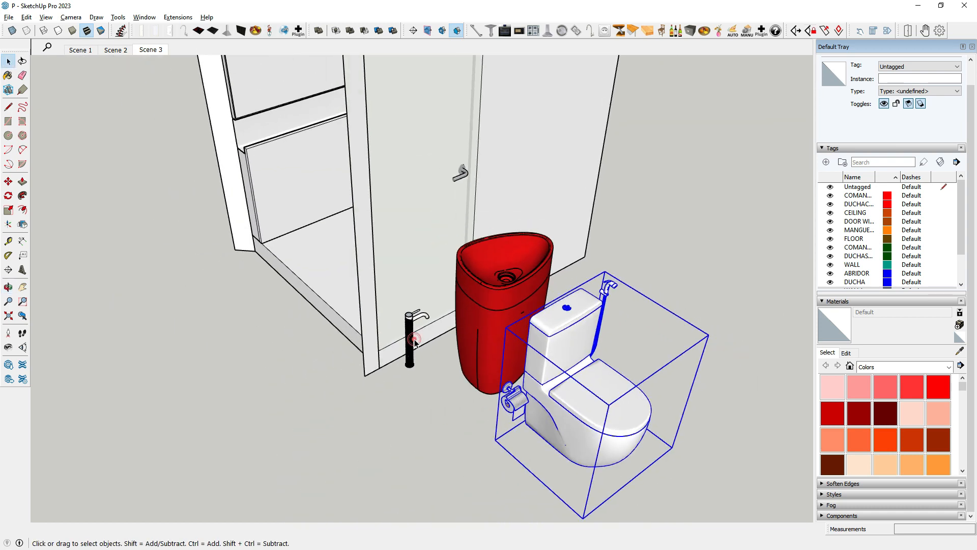
click(414, 340)
click(493, 295)
- Rotate the toilet set 90 degrees and move it into the room's back floor corner beside the door wall
middle_drag(494, 295, 454, 413)
key(q)
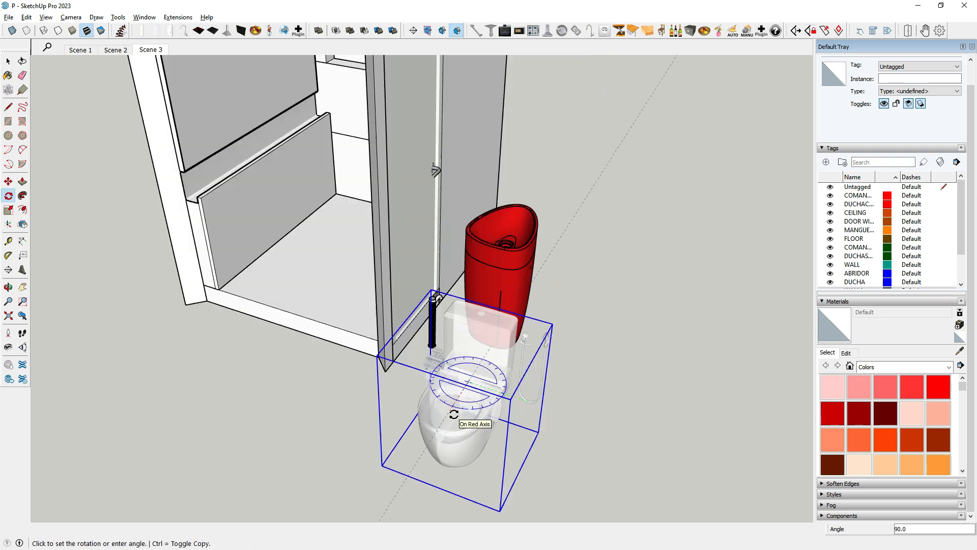
click(8, 181)
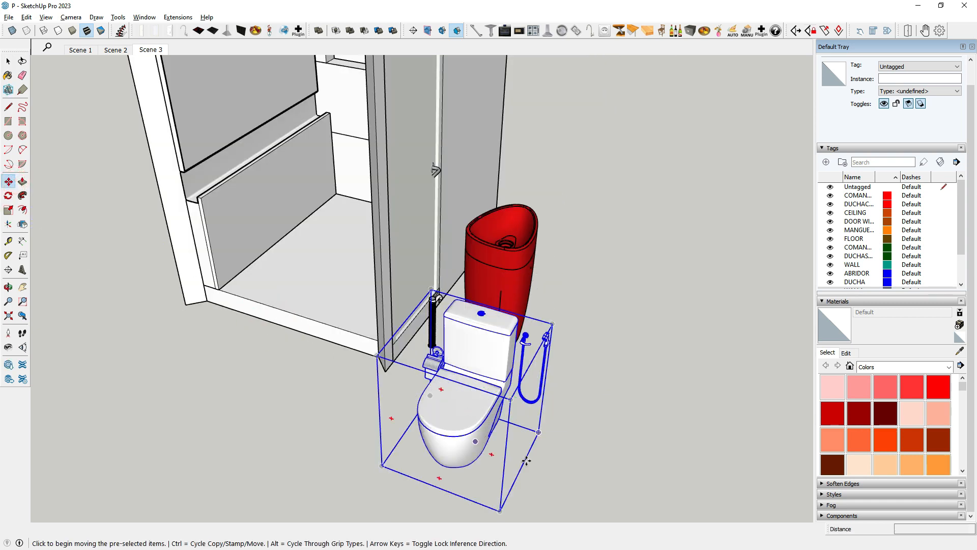
click(538, 432)
middle_drag(567, 443, 404, 279)
scroll(405, 278, up, 5)
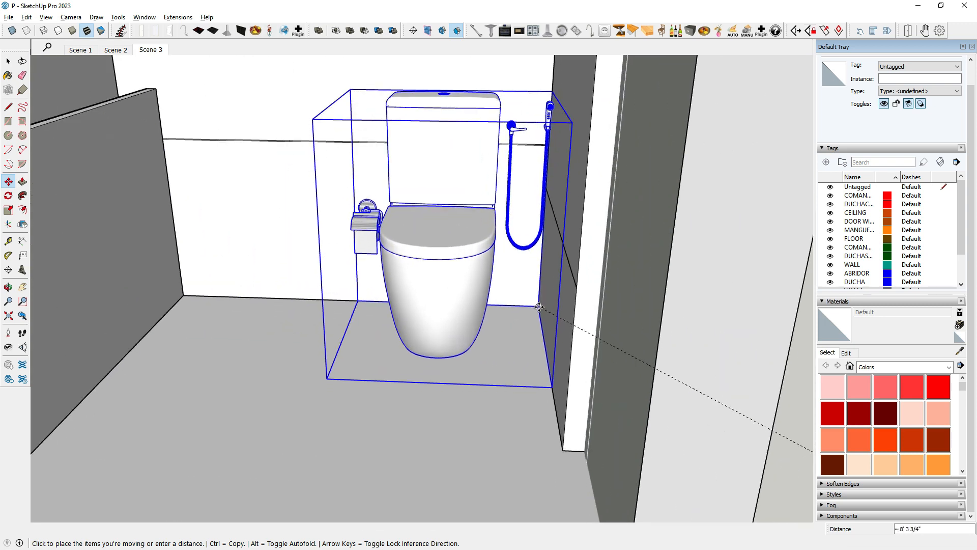
click(539, 307)
middle_drag(469, 353, 260, 220)
scroll(453, 403, down, 5)
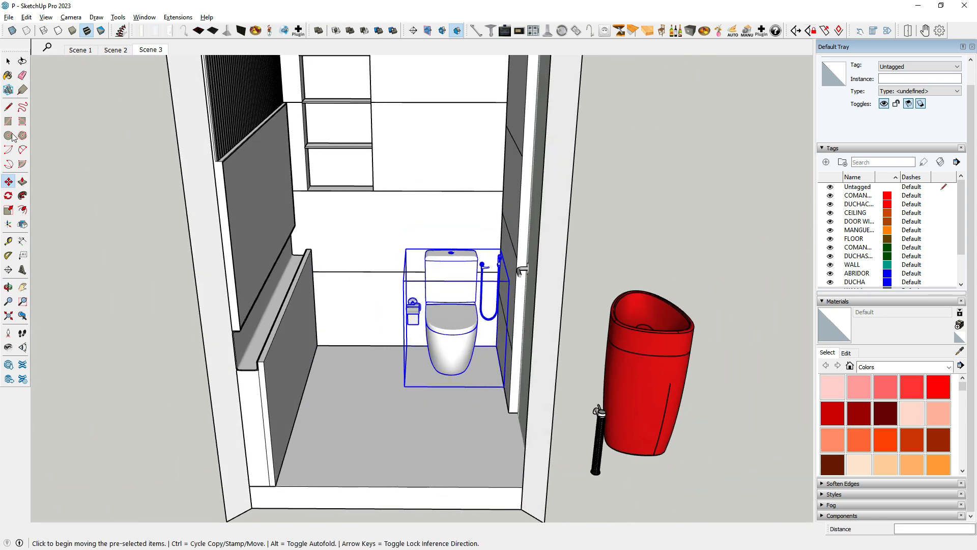
- Draw reference lines on the floor around the toilet and shift the toilet set slightly away from the door wall
click(8, 107)
scroll(347, 290, up, 2)
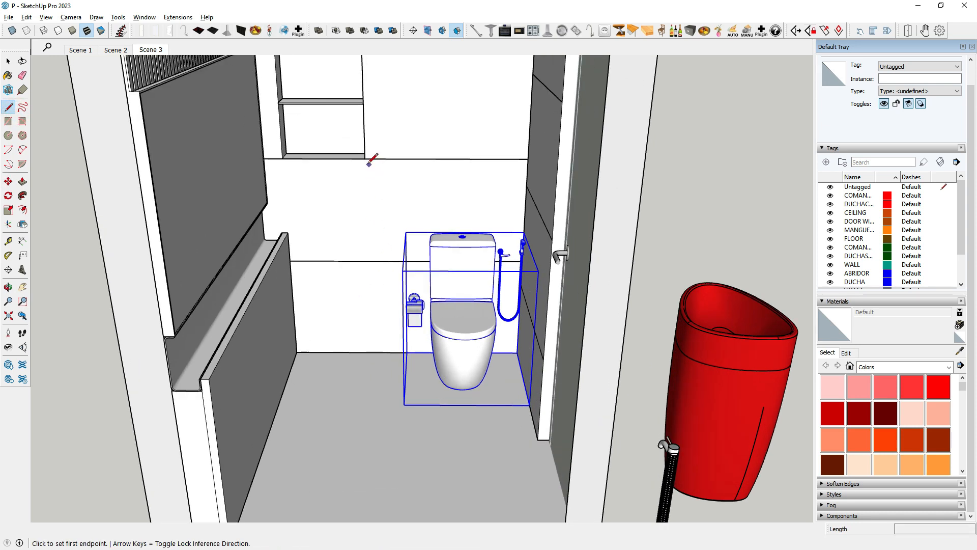
key(m)
scroll(471, 443, up, 4)
scroll(484, 456, down, 3)
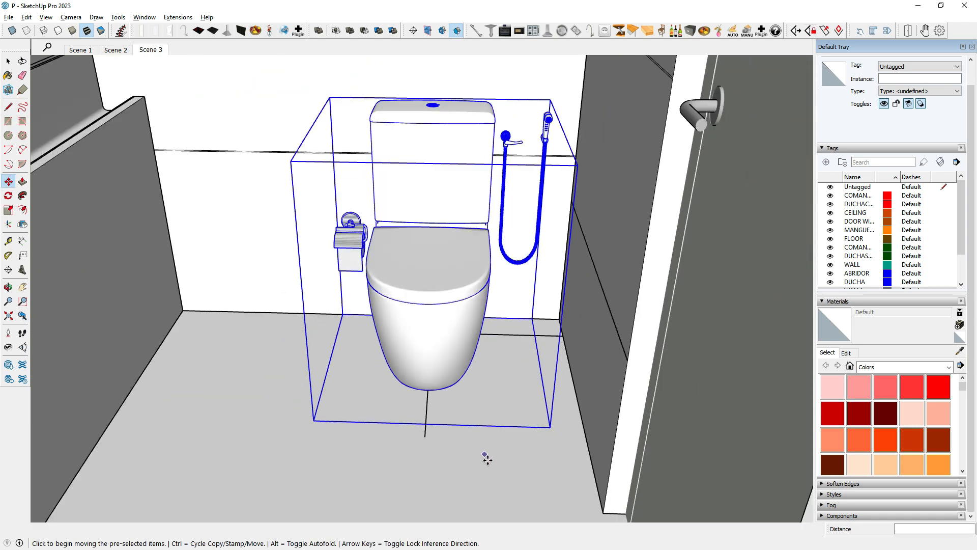
middle_drag(484, 456, 485, 381)
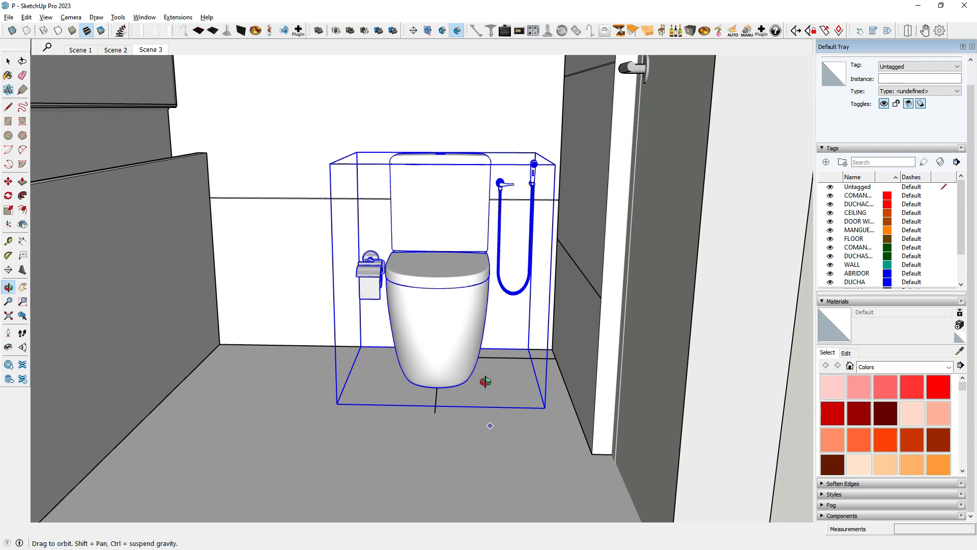
key(space)
- Paste the bidet set onto the room floor in front of the toilet
scroll(373, 377, down, 5)
middle_drag(374, 377, 378, 339)
scroll(367, 367, up, 5)
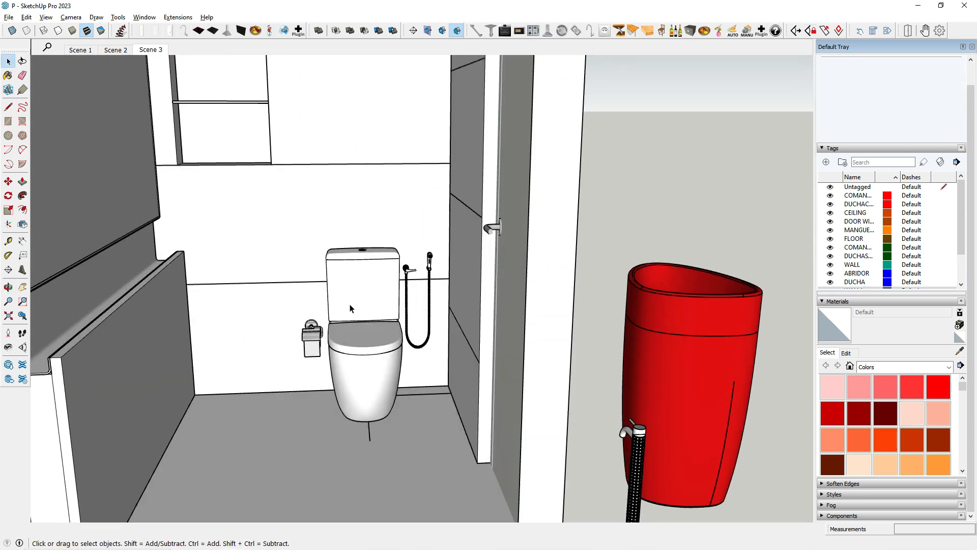
scroll(353, 307, up, 2)
middle_drag(356, 305, 376, 335)
scroll(362, 285, up, 3)
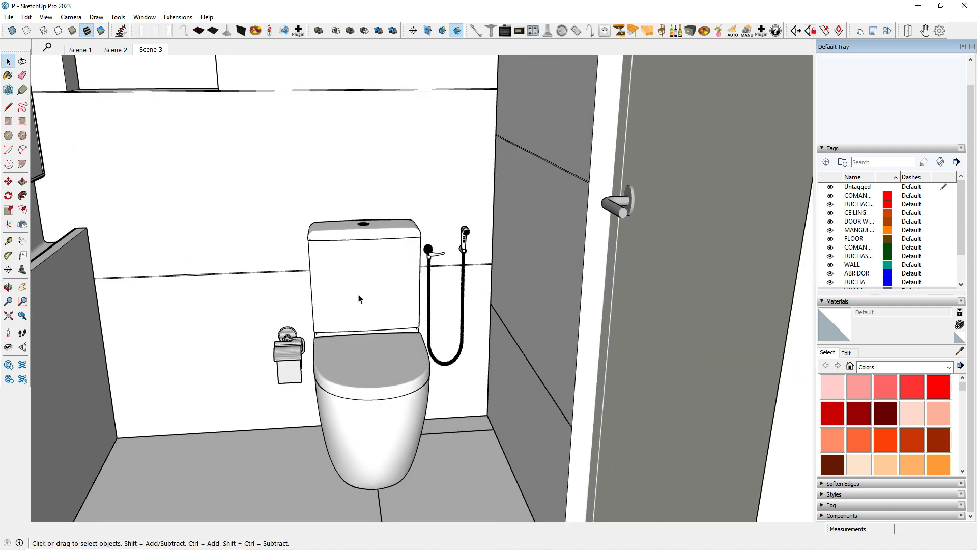
scroll(366, 252, down, 8)
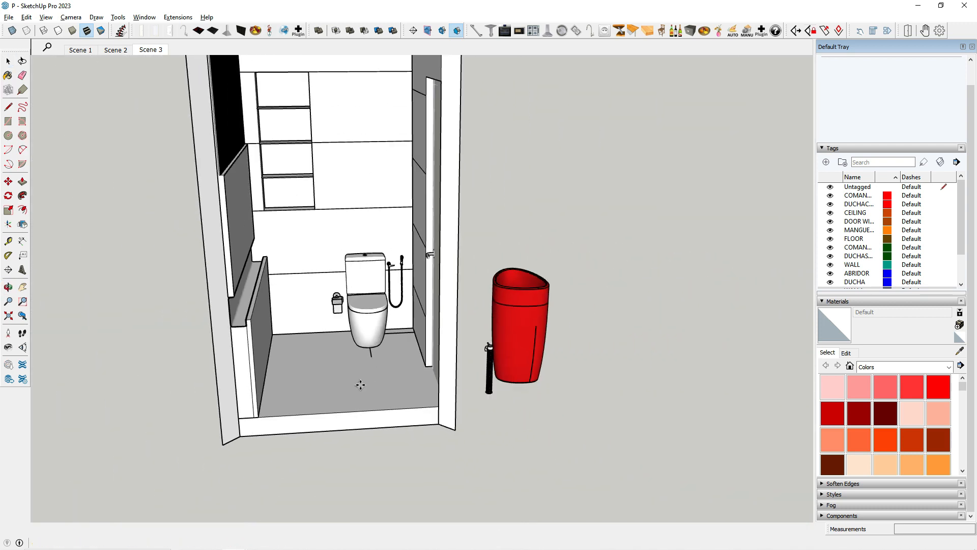
key(ctrl+v)
scroll(361, 384, up, 1)
click(393, 395)
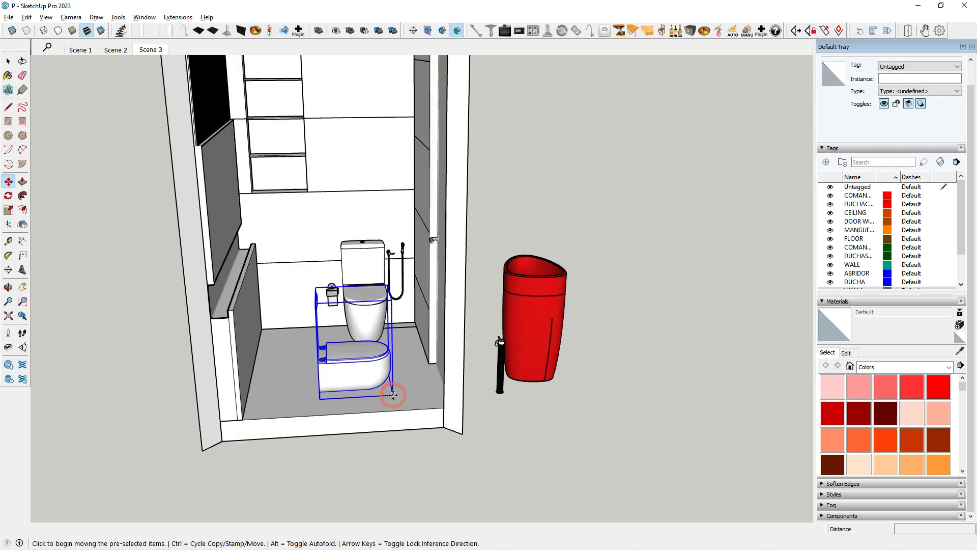
middle_drag(393, 395, 304, 335)
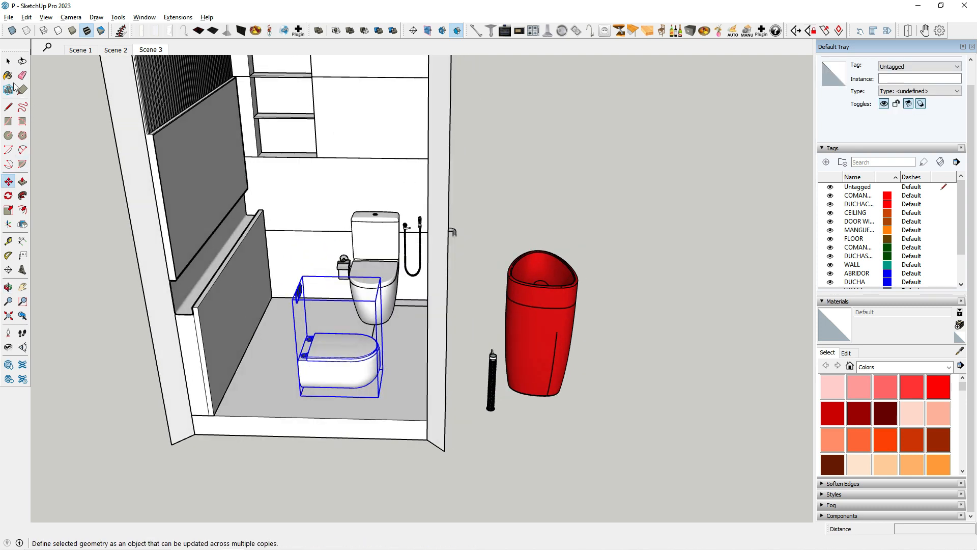
- Rotate the pasted bidet set a quarter turn on the floor so its back faces the toilet wall
scroll(377, 395, up, 5)
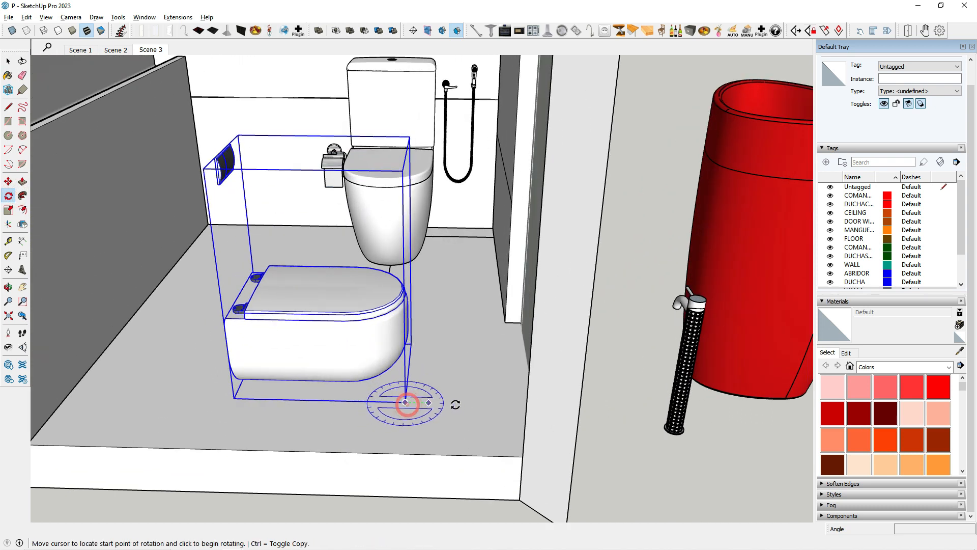
click(456, 404)
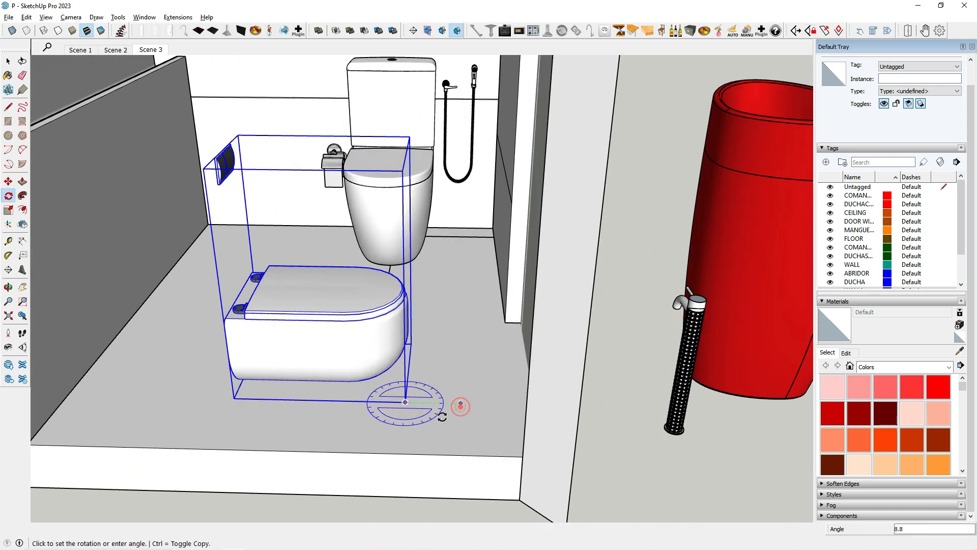
click(400, 426)
- Move the rotated bidet set back to the toilet's spot against the rear wall, with a final offset of .5
click(7, 183)
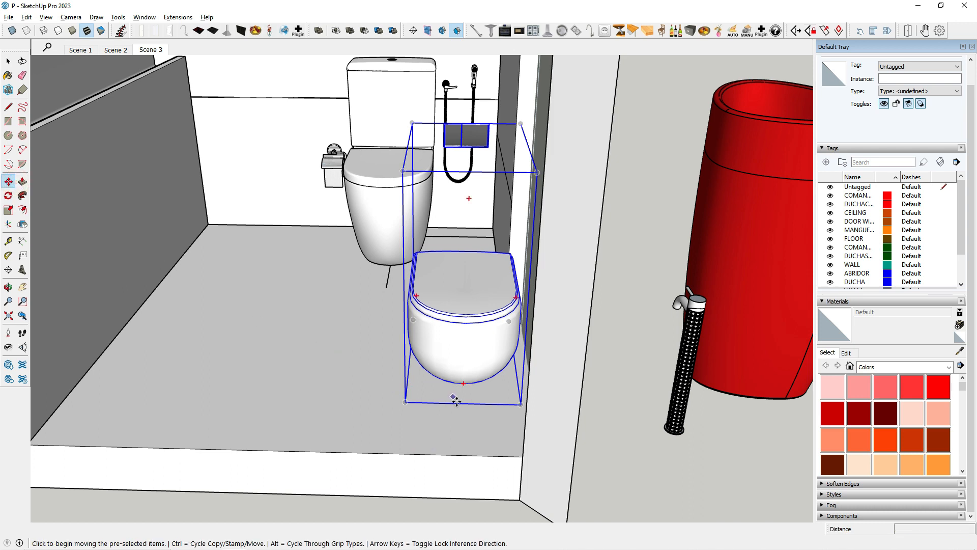
click(520, 403)
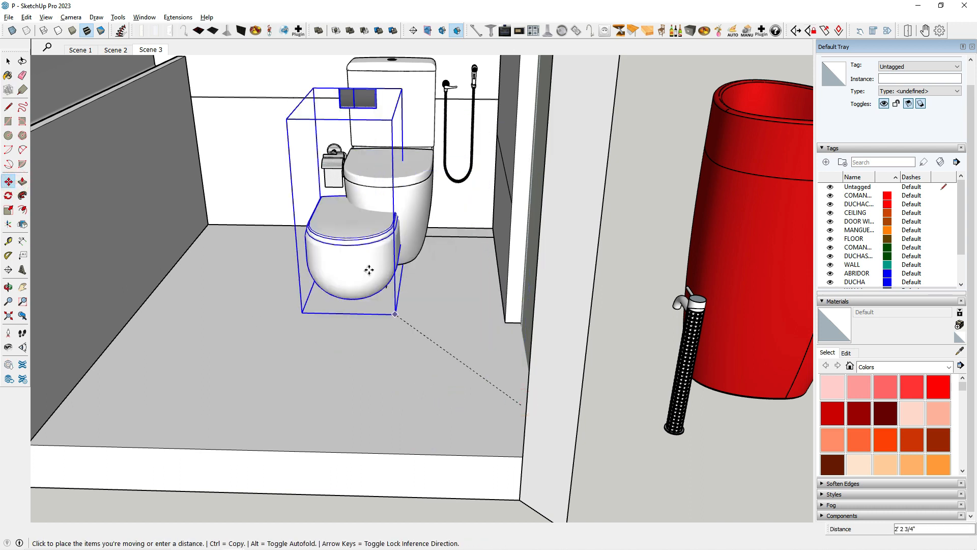
scroll(384, 275, up, 5)
text(.5)
key(Return)
scroll(595, 224, down, 3)
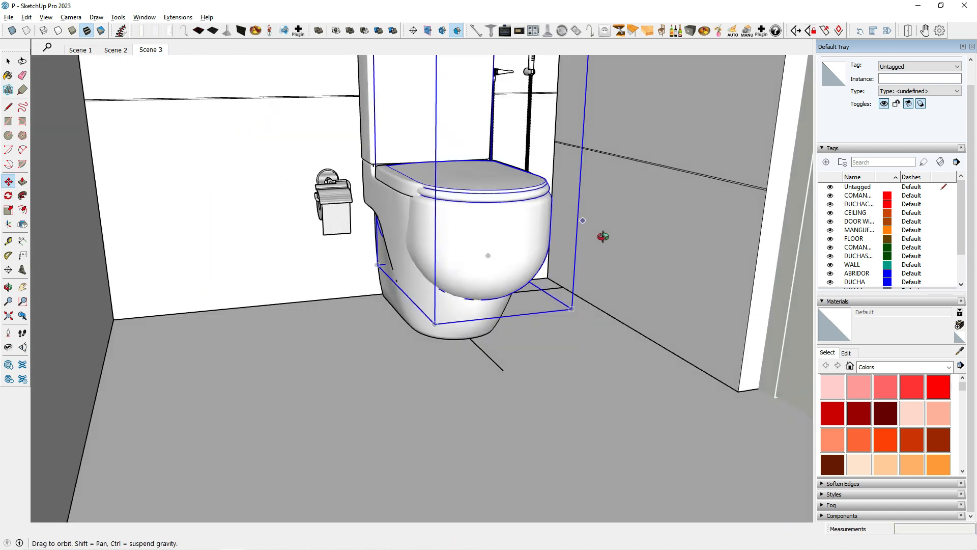
scroll(142, 146, down, 2)
- Delete the floor-standing toilet from inside its group, keeping the paper holder and the hygienic shower
click(8, 60)
scroll(359, 183, down, 2)
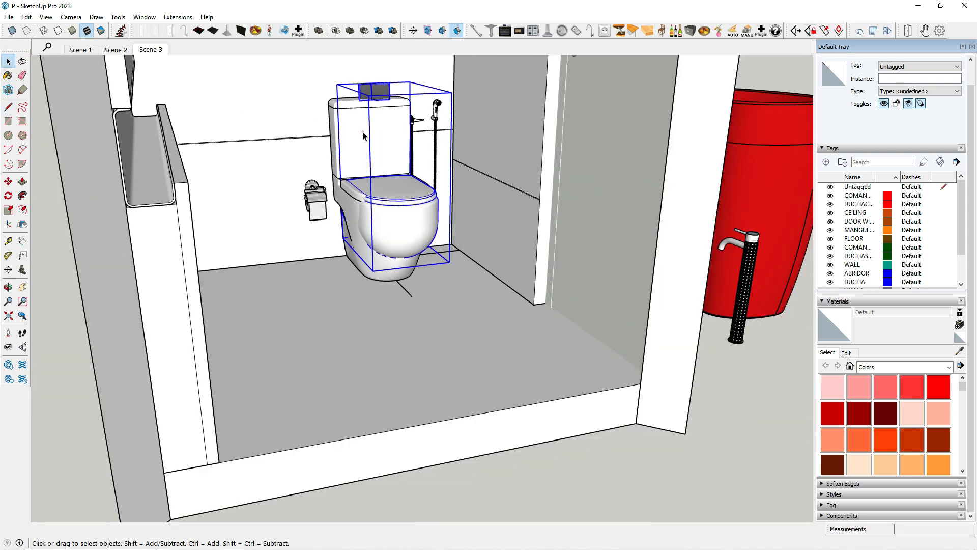
double_click(363, 131)
scroll(362, 131, up, 2)
click(363, 130)
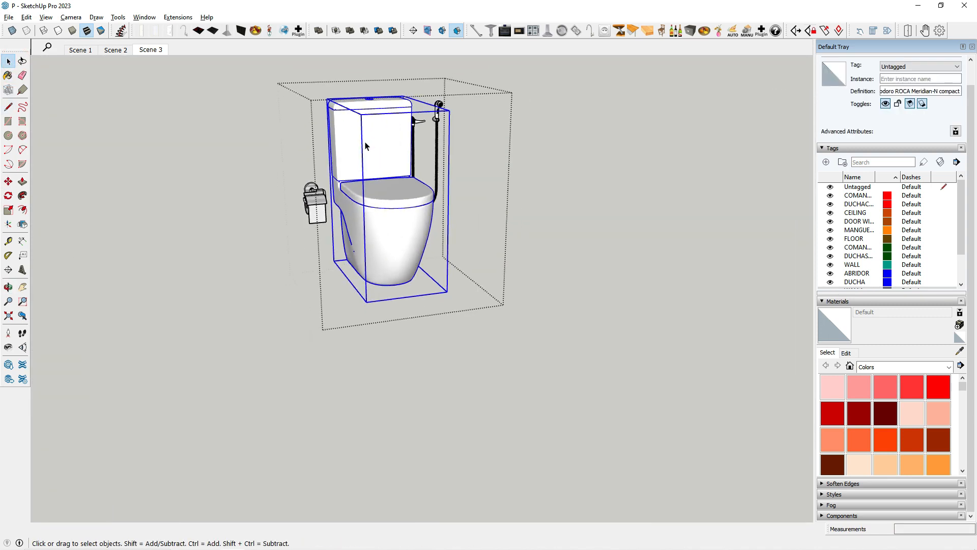
key(Delete)
key(Escape)
- Examine how the wall-hung bowl, its flush plate, the paper holder and the hygienic shower sit against the rear wall
middle_drag(365, 175, 312, 265)
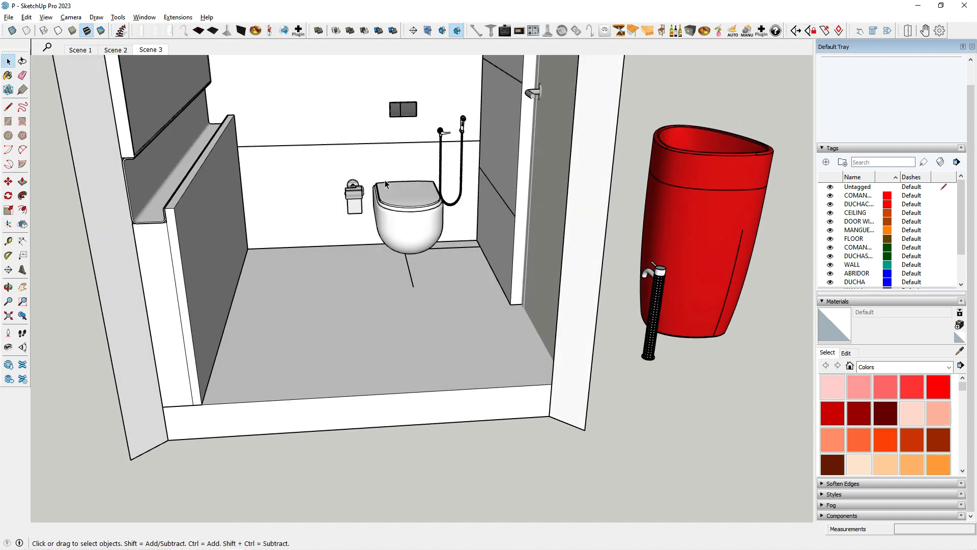
scroll(390, 186, up, 2)
click(413, 184)
scroll(413, 173, up, 3)
scroll(415, 91, up, 3)
middle_drag(414, 92, 536, 326)
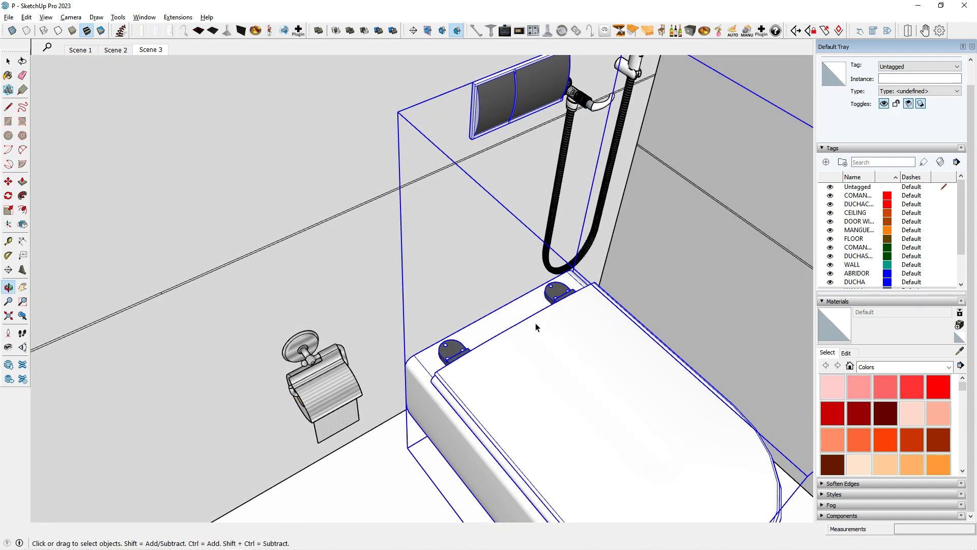
scroll(508, 375, up, 3)
middle_drag(539, 369, 677, 379)
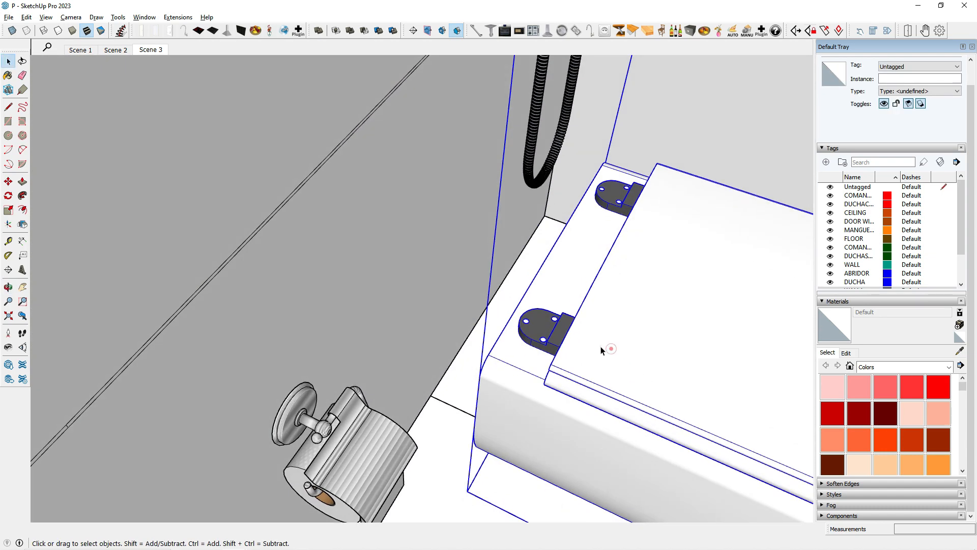
middle_drag(602, 349, 259, 131)
scroll(260, 130, down, 4)
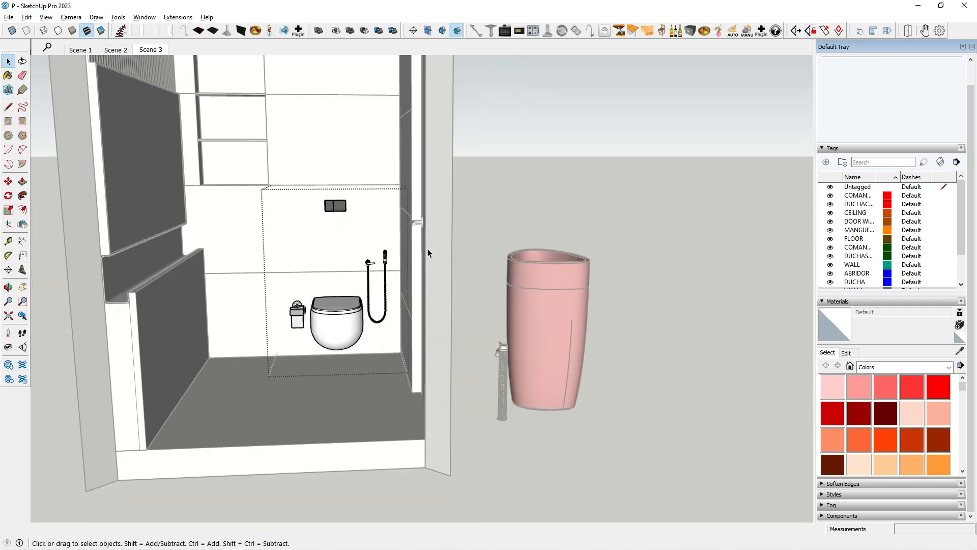
scroll(428, 249, down, 1)
click(550, 178)
scroll(590, 198, down, 1)
middle_drag(603, 199, 537, 223)
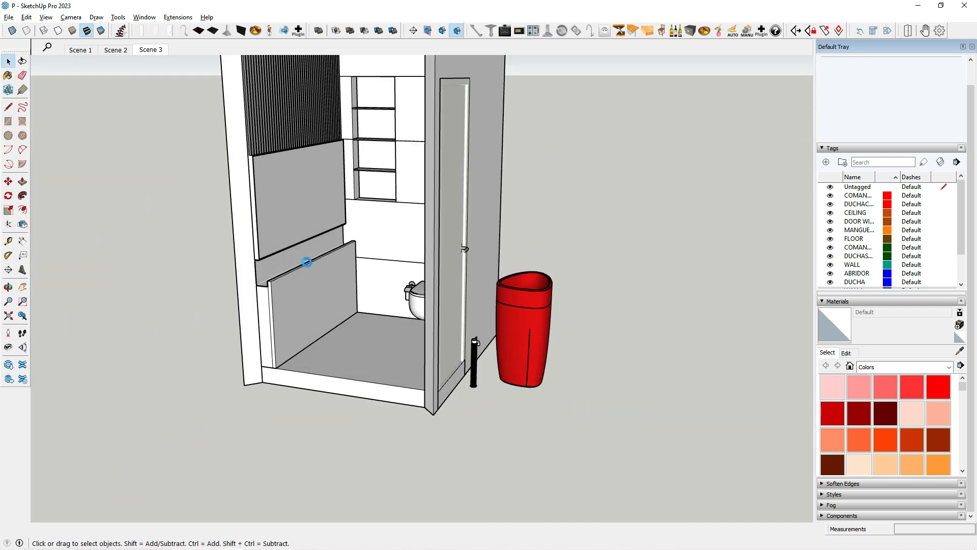
- Move the red pedestal basin into the room, setting its base corner at the front end of the low wall
click(532, 325)
middle_drag(492, 301, 47, 196)
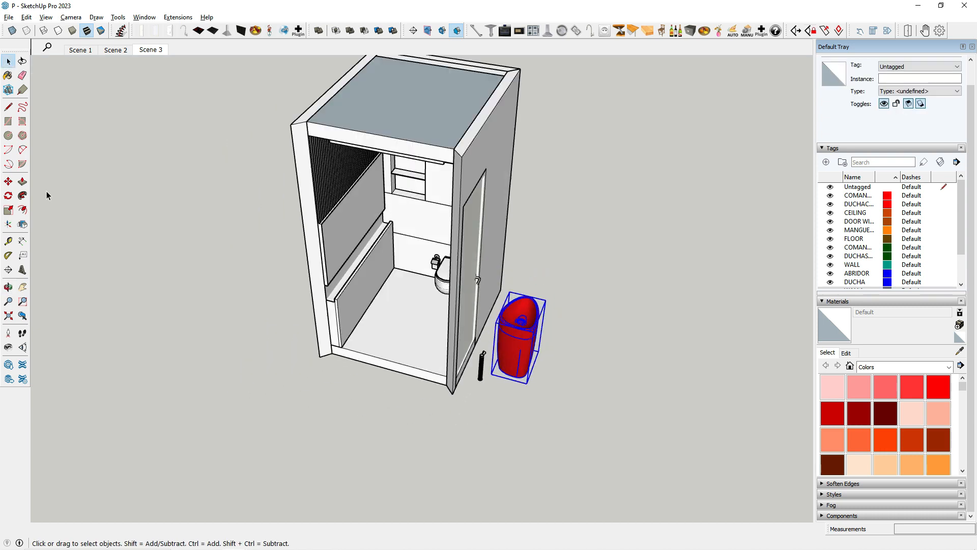
click(9, 181)
scroll(476, 381, up, 3)
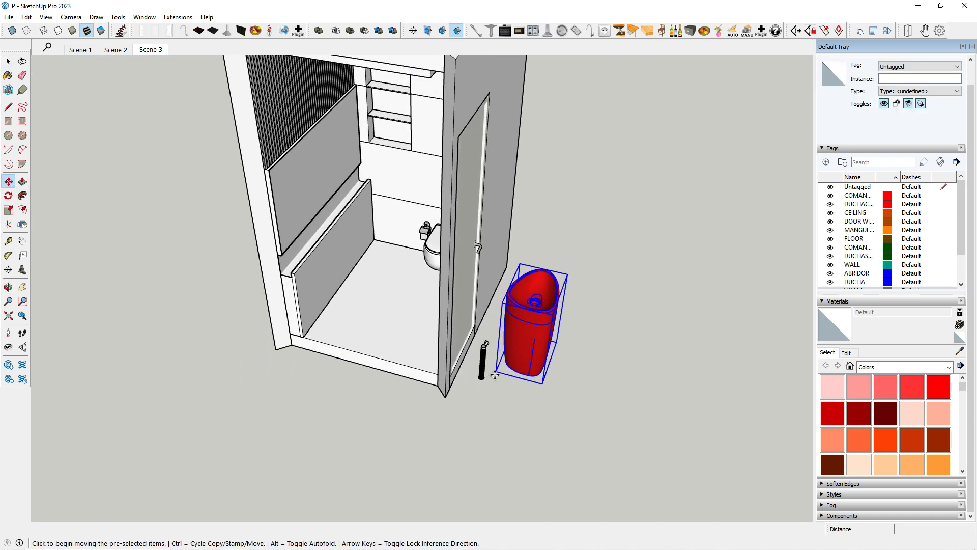
click(484, 365)
scroll(309, 325, up, 2)
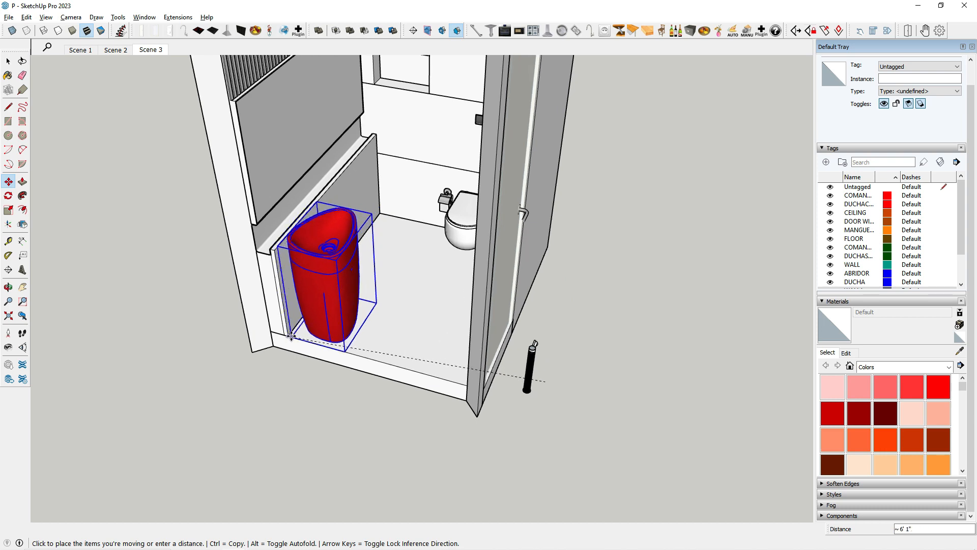
click(289, 336)
click(6, 62)
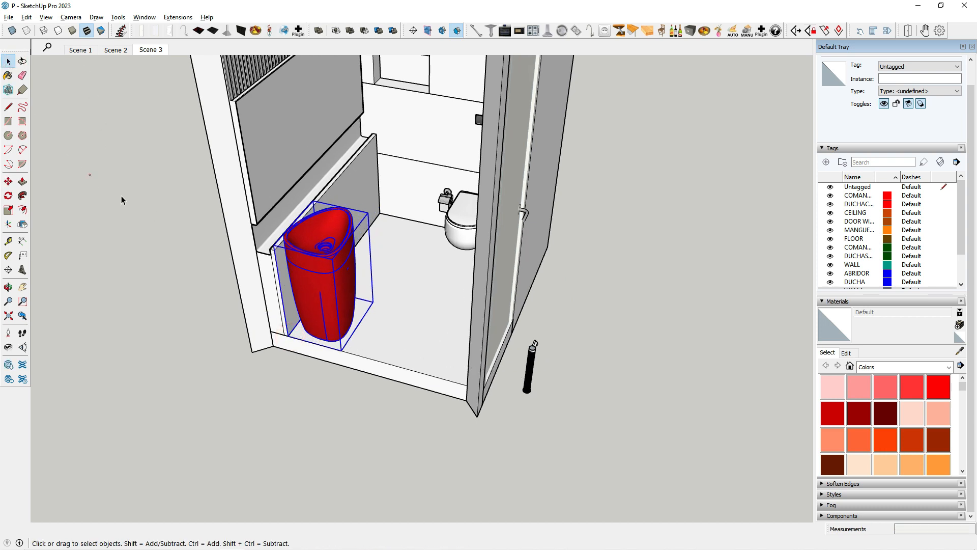
click(122, 198)
middle_drag(351, 254, 371, 168)
scroll(298, 188, up, 3)
middle_drag(299, 210, 333, 201)
click(334, 201)
key(s)
middle_drag(320, 287, 219, 162)
click(8, 60)
scroll(122, 201, down, 2)
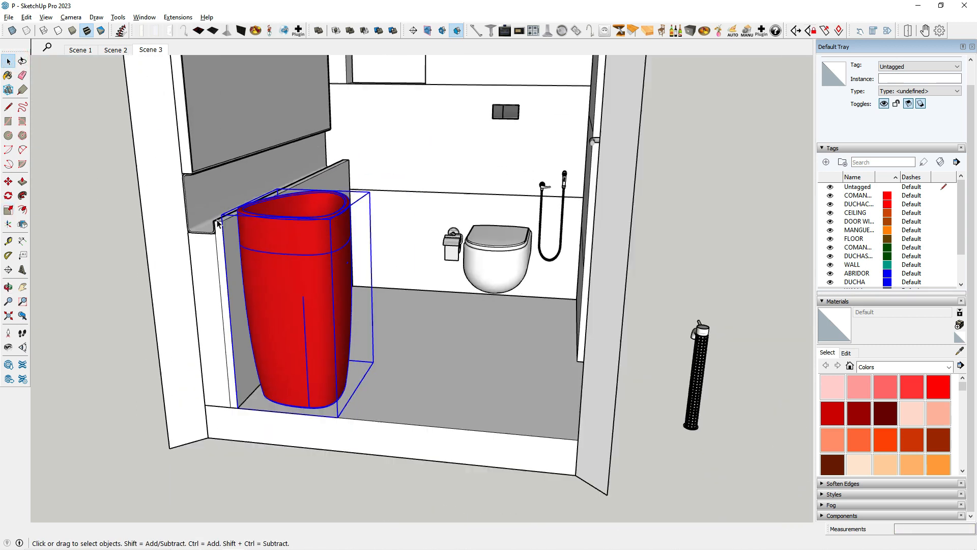
key(ctrl+z)
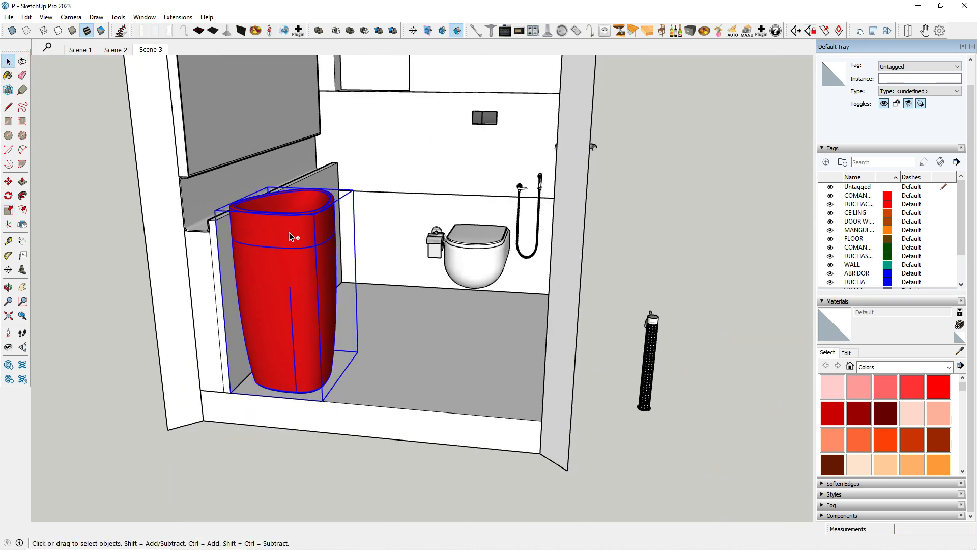
- Shift the red basin 2 inches across the floor, away from the low wall
scroll(291, 244, down, 2)
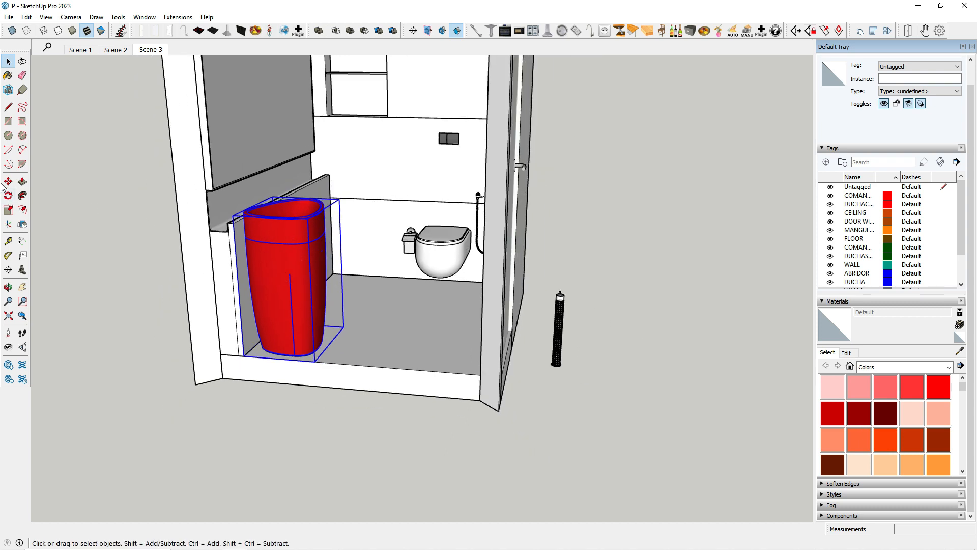
scroll(388, 355, up, 1)
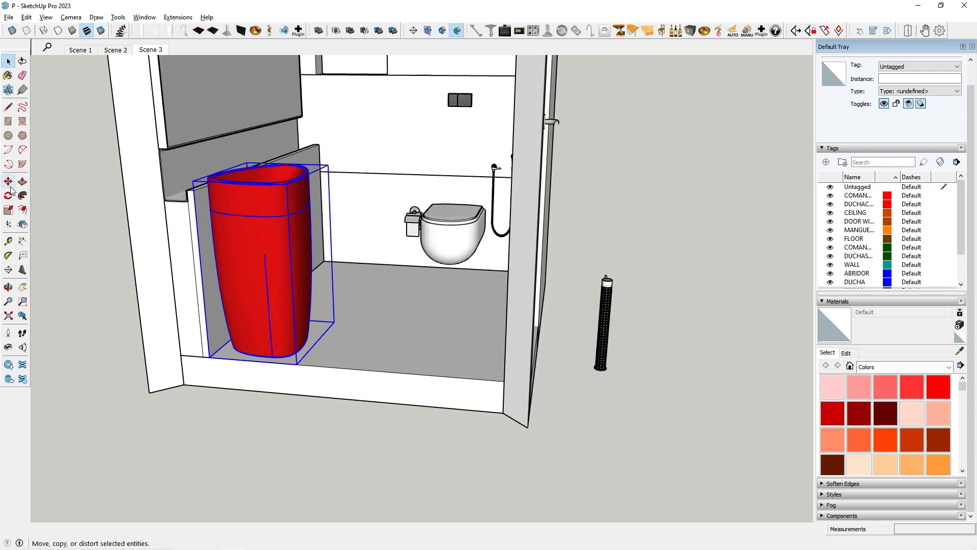
click(10, 185)
click(338, 332)
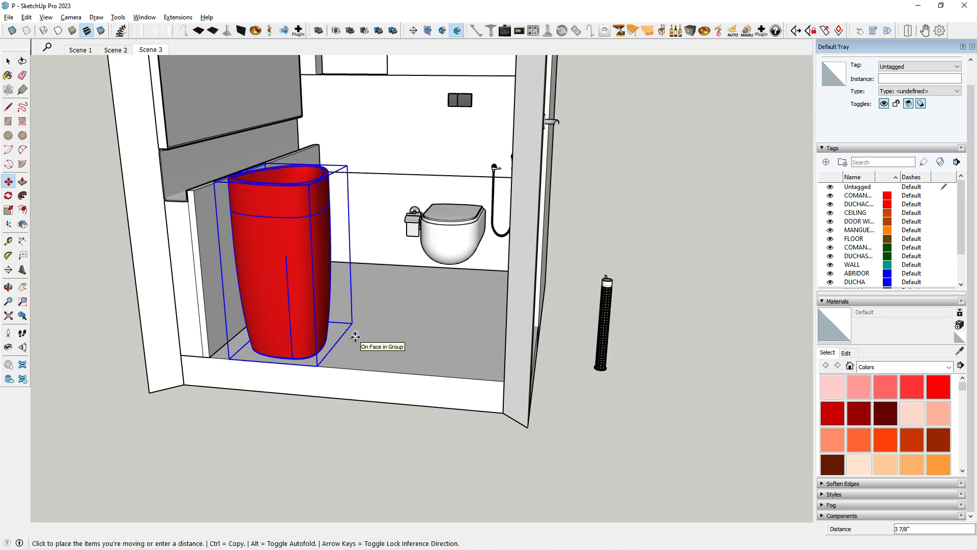
key(Escape)
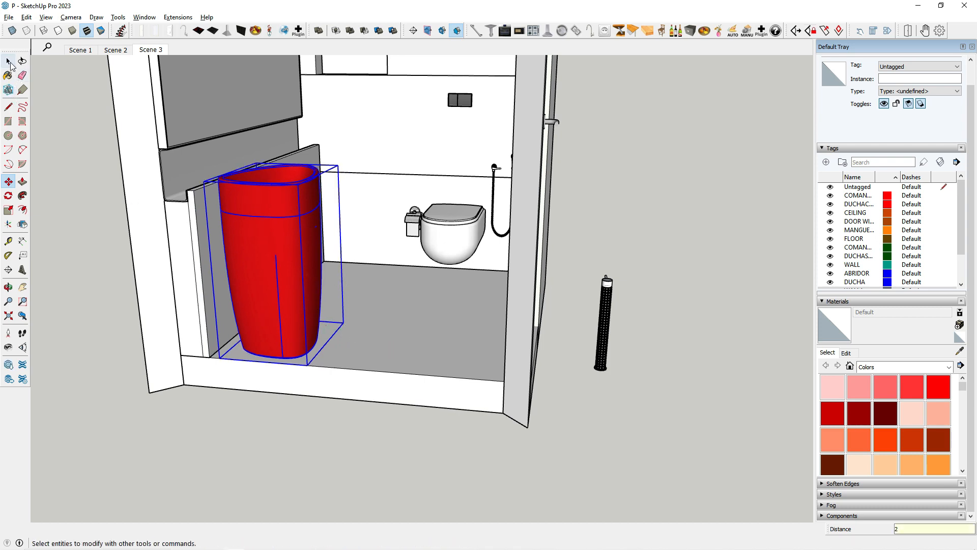
click(11, 65)
click(61, 191)
- Open the black floor-standing faucet's nested groups for editing, down to its patterned column
scroll(280, 250, down, 2)
middle_drag(392, 255, 291, 282)
scroll(305, 277, down, 2)
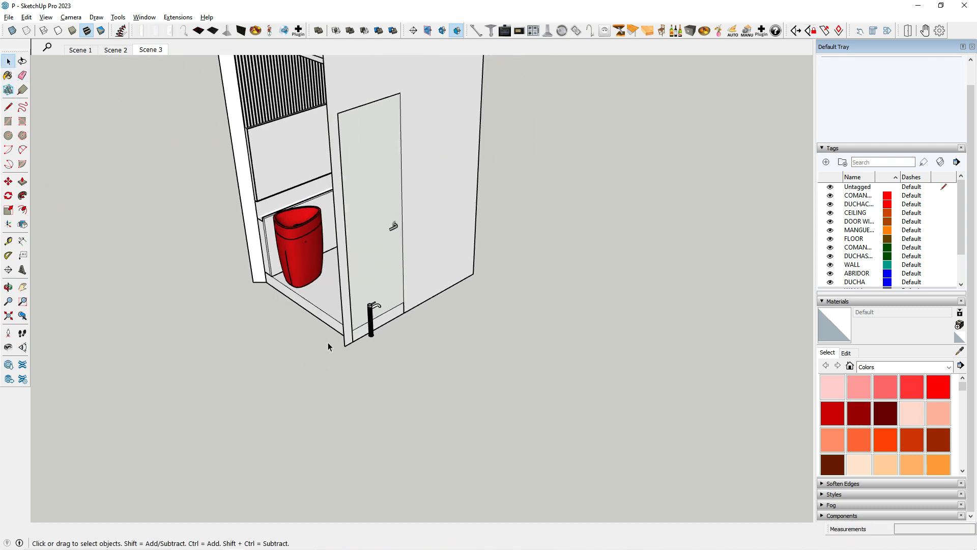
scroll(366, 326, up, 5)
click(370, 322)
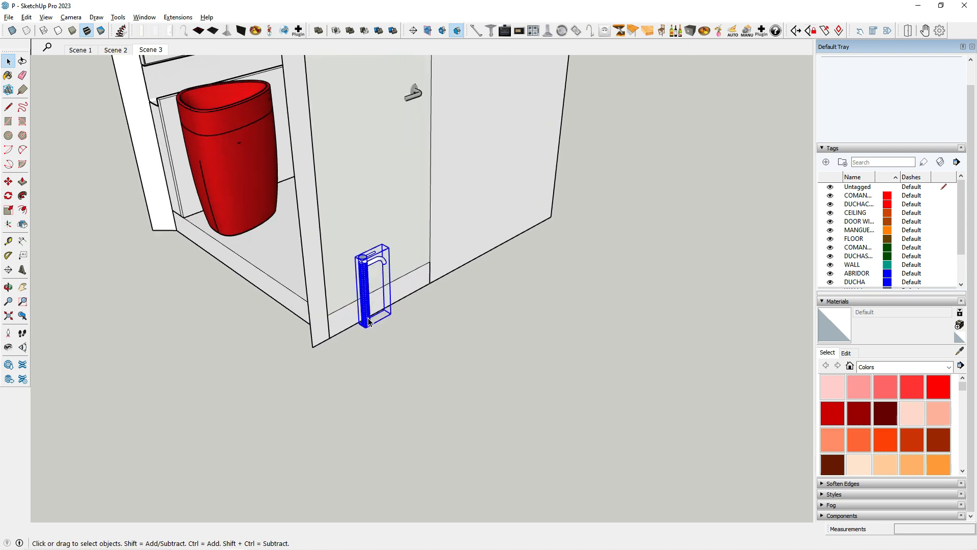
double_click(368, 318)
scroll(368, 321, up, 1)
click(366, 321)
scroll(362, 328, up, 2)
scroll(362, 306, up, 1)
double_click(363, 309)
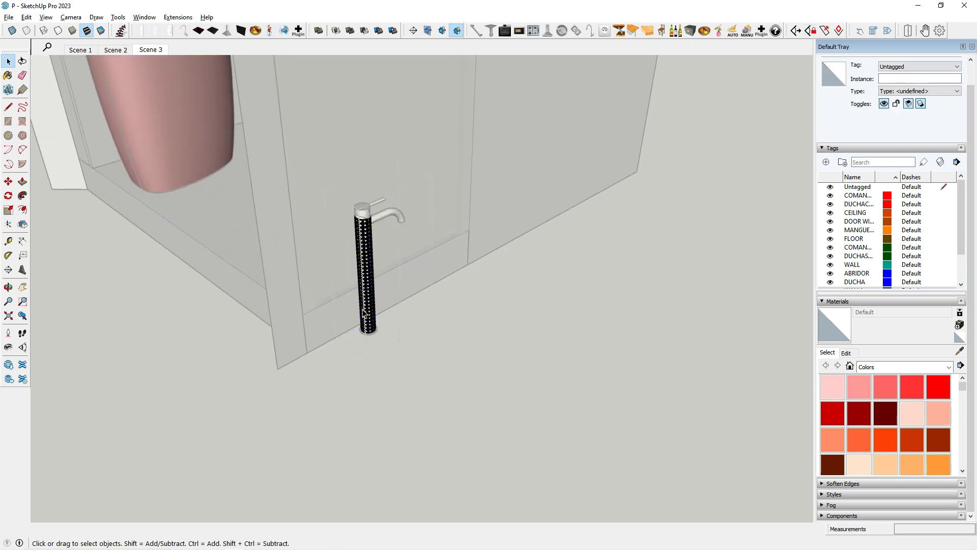
- Copy the column's lowest patterned ring straight down in a repeated array, roughly doubling the faucet column's length, and close the group
scroll(364, 315, up, 6)
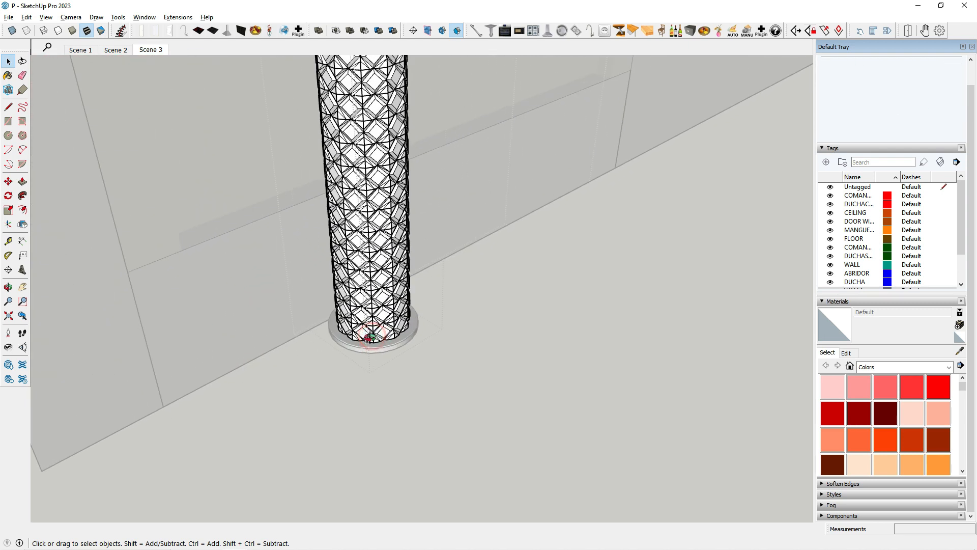
middle_drag(370, 337, 378, 292)
scroll(379, 291, up, 3)
click(357, 200)
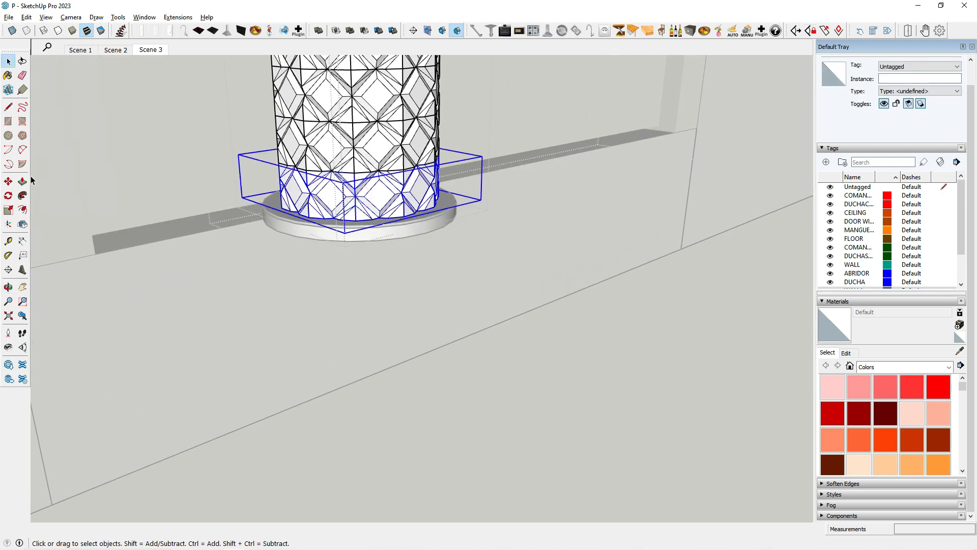
key(m)
scroll(387, 173, up, 5)
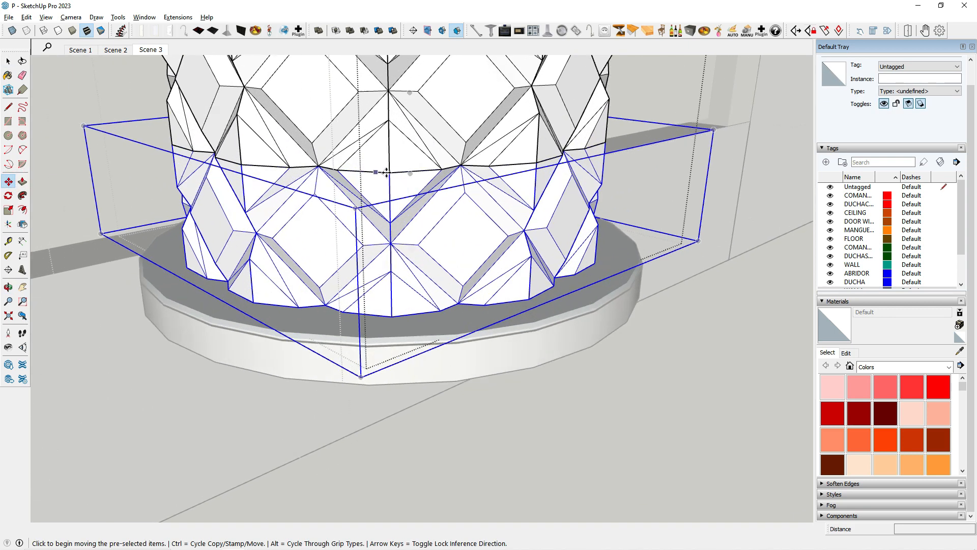
click(388, 173)
key(ctrl)
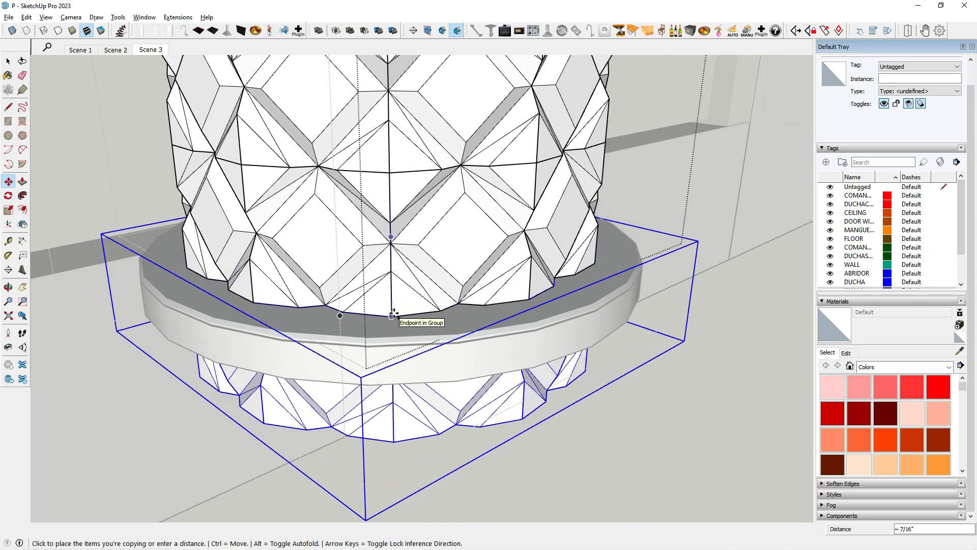
click(392, 315)
scroll(397, 242, down, 5)
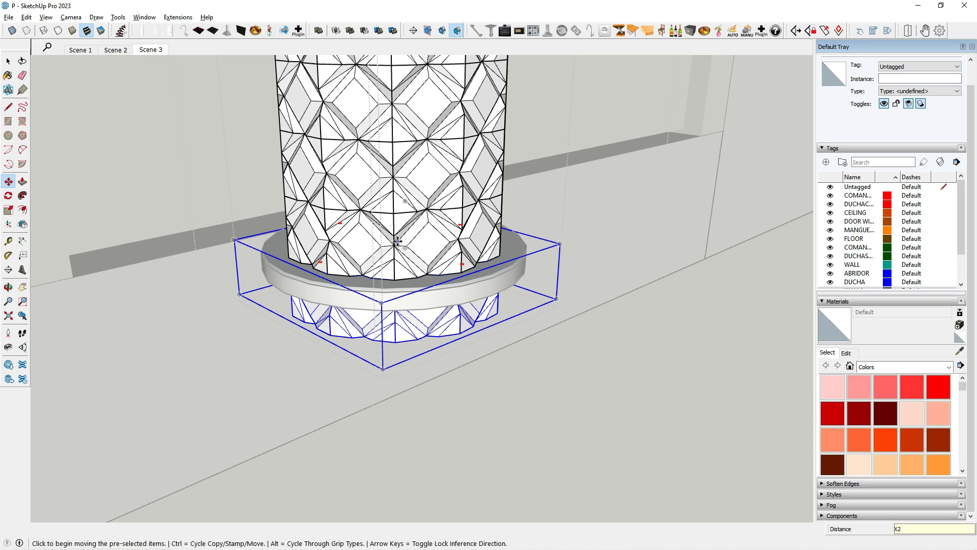
key(Return)
key(space)
scroll(384, 117, down, 7)
scroll(397, 277, down, 6)
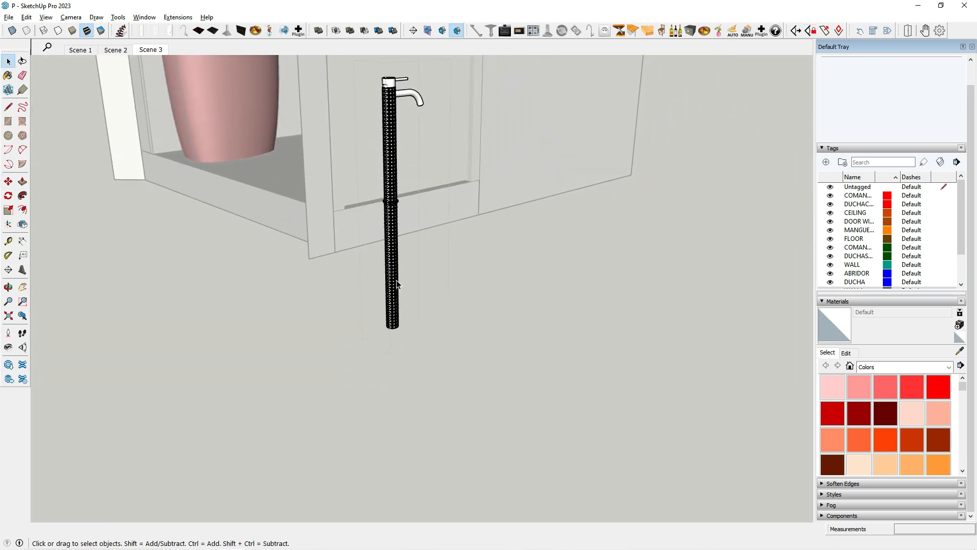
scroll(387, 285, up, 1)
click(340, 301)
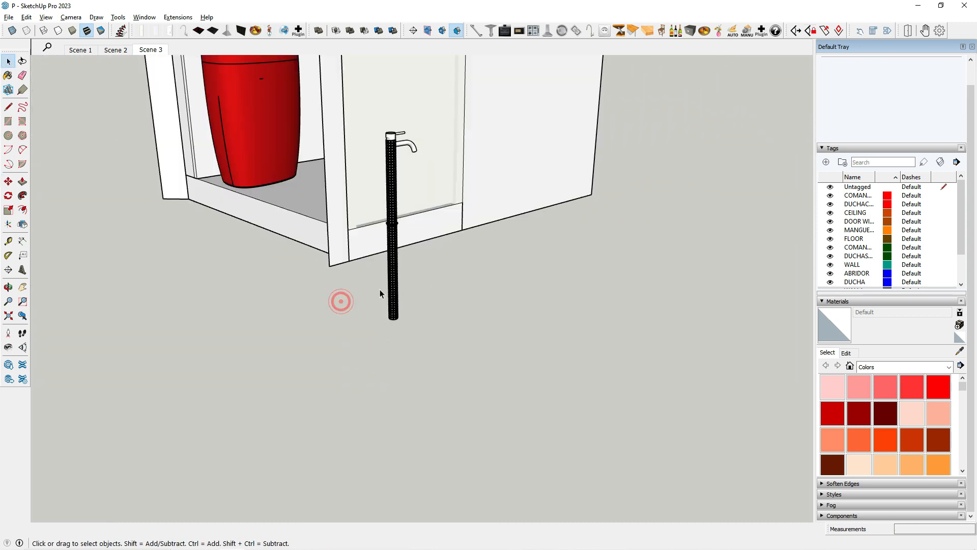
- Move the lengthened faucet into the room's front corner, with its base on the floor between the low wall and the red basin
click(390, 289)
click(7, 182)
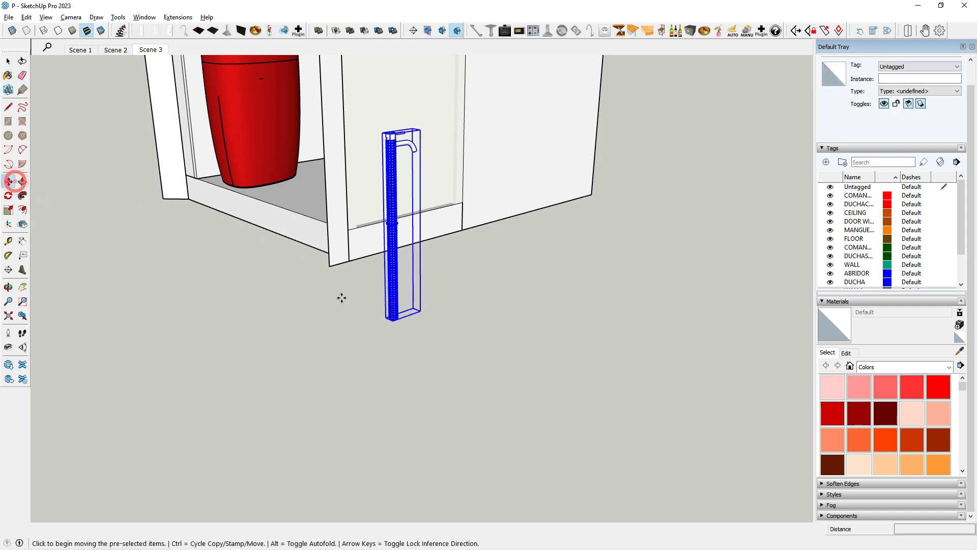
scroll(374, 325, up, 1)
click(391, 324)
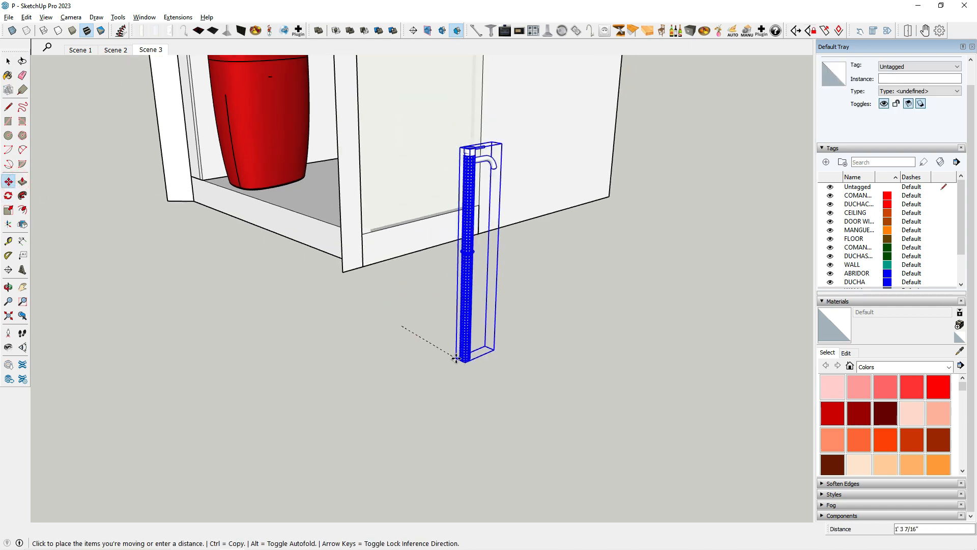
scroll(257, 218, up, 6)
click(258, 218)
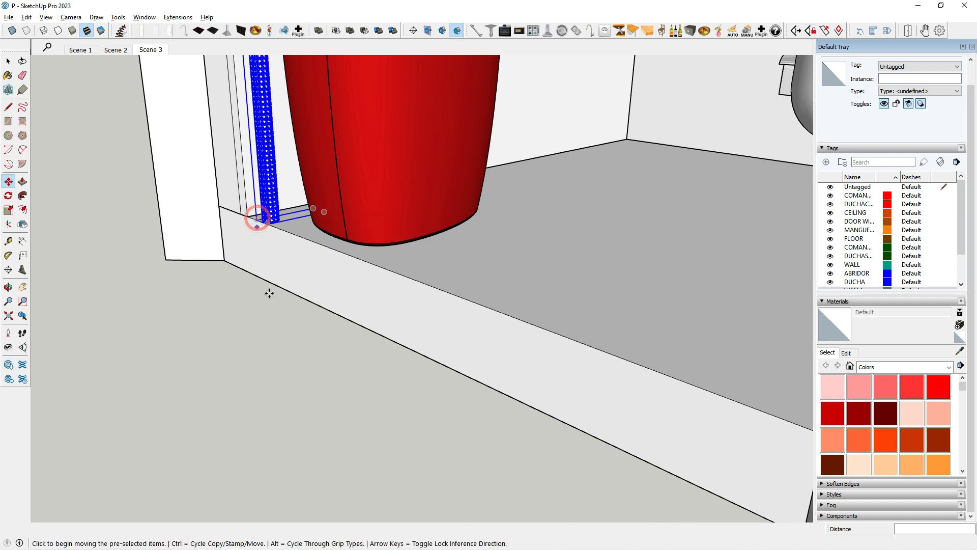
- Open the lengthened faucet's group for editing and select its column, handle and spout, leaving out the base ring
scroll(287, 324, down, 5)
middle_drag(306, 303, 319, 275)
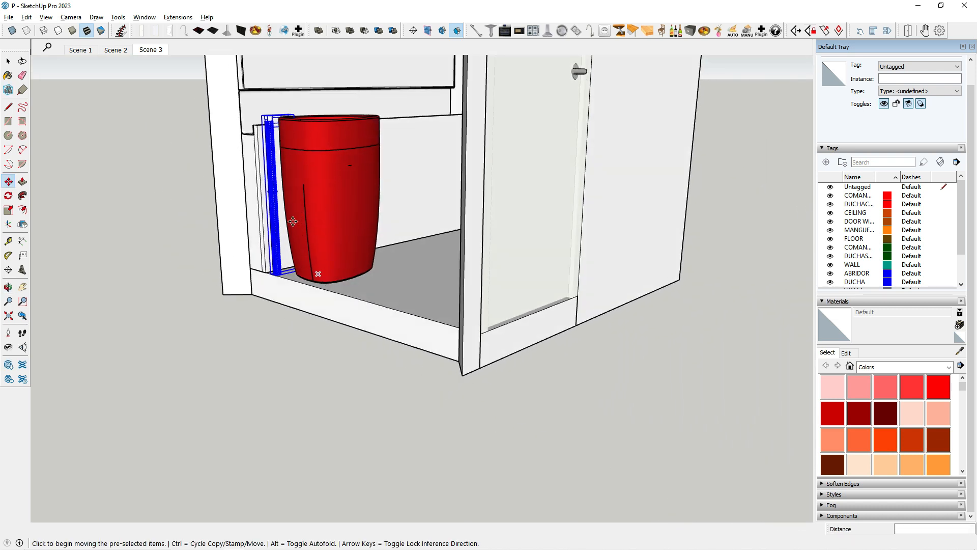
scroll(303, 217, up, 2)
middle_drag(302, 218, 333, 223)
click(11, 59)
scroll(260, 265, up, 2)
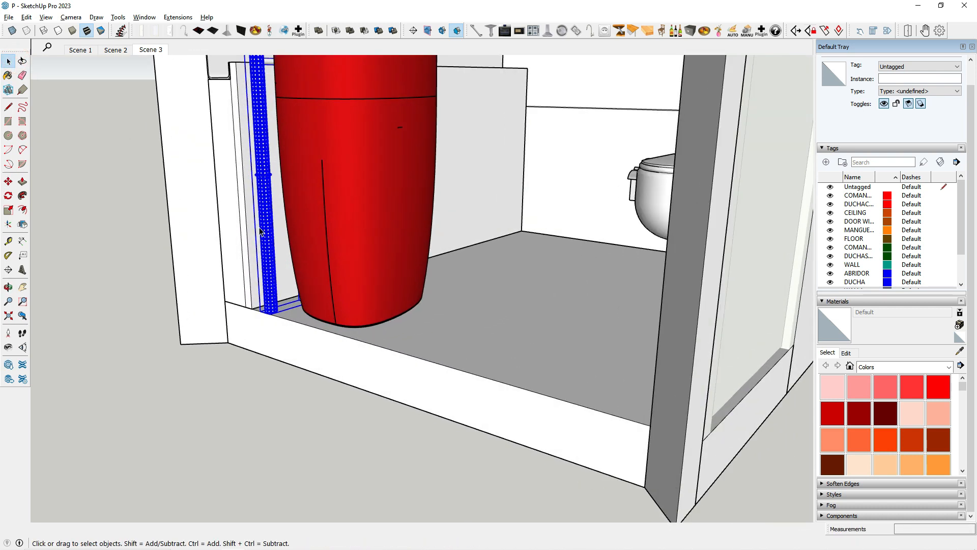
double_click(268, 229)
scroll(270, 262, up, 1)
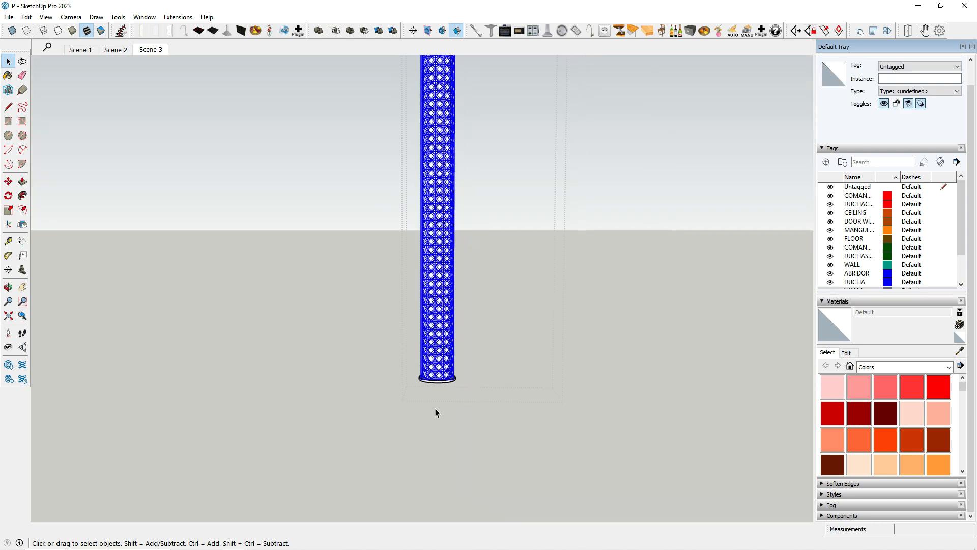
- Move the faucet vertically by its column's lowest point so its base meets the floor beside the low wall
scroll(436, 408, down, 5)
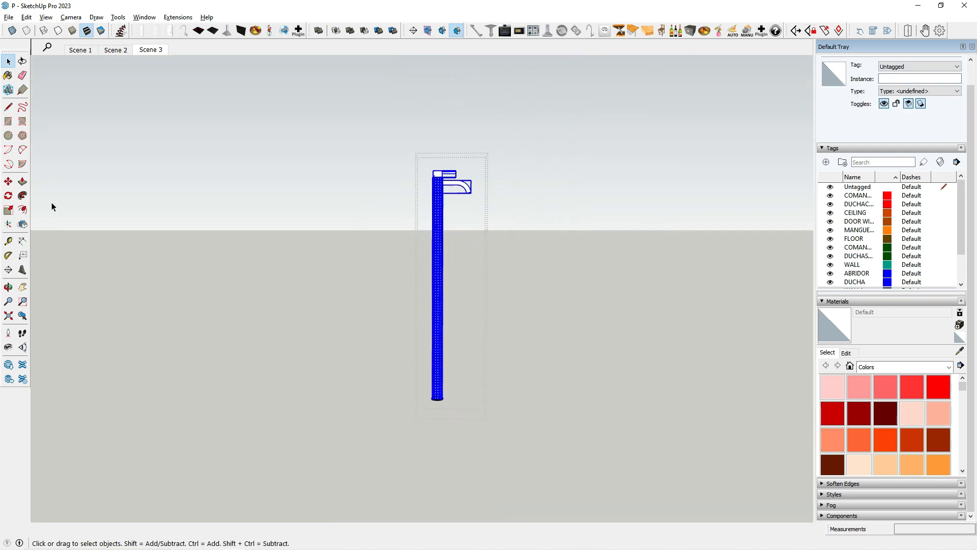
click(8, 181)
scroll(482, 394, up, 5)
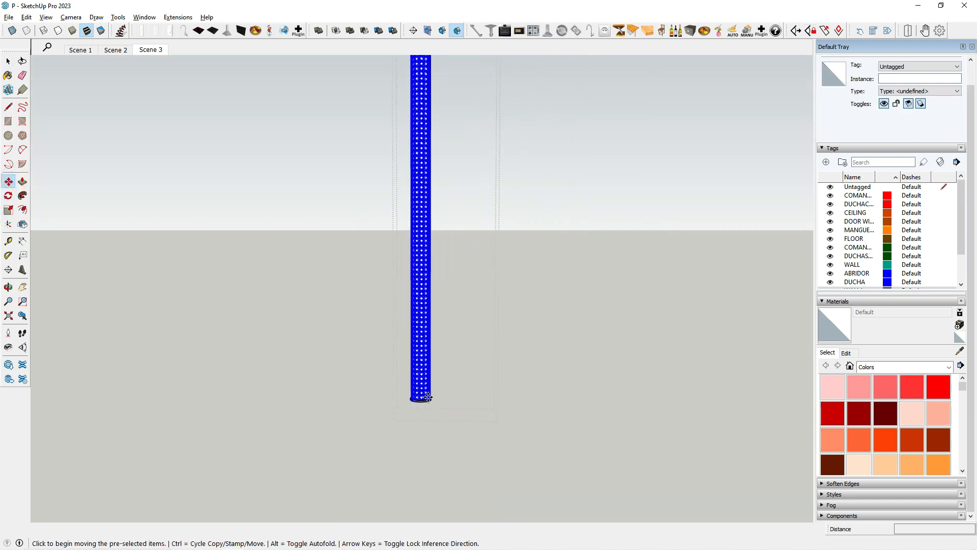
scroll(422, 402, up, 8)
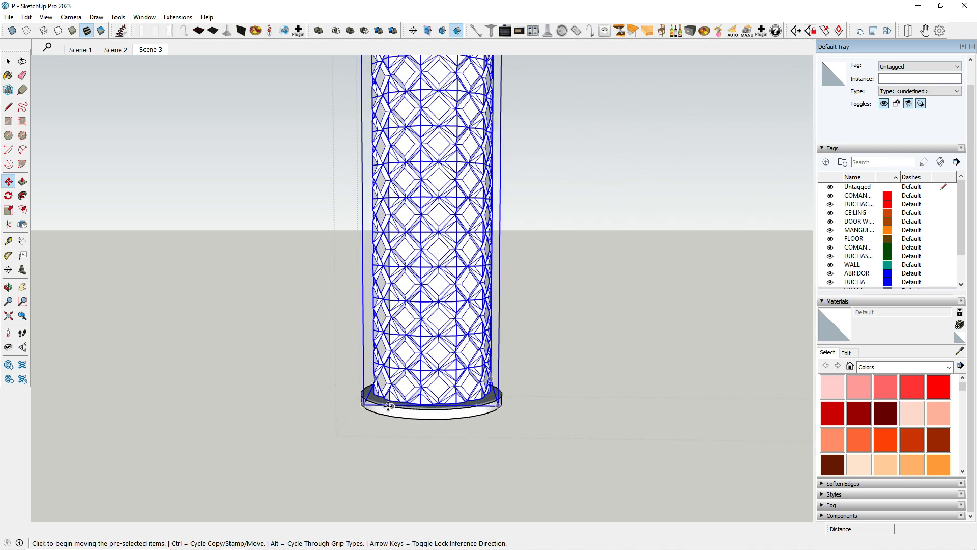
scroll(396, 400, up, 8)
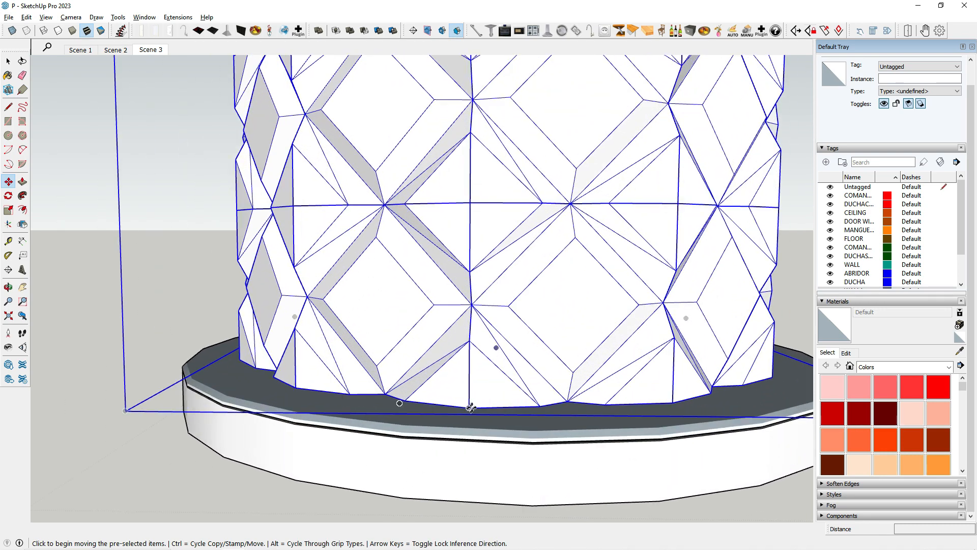
click(469, 407)
scroll(407, 106, down, 10)
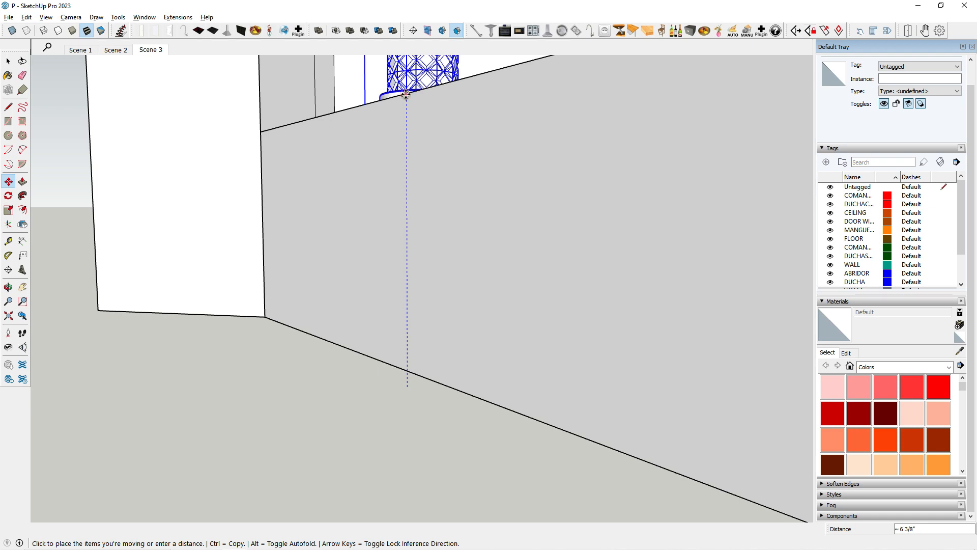
click(406, 94)
middle_drag(406, 94, 465, 295)
scroll(465, 297, down, 5)
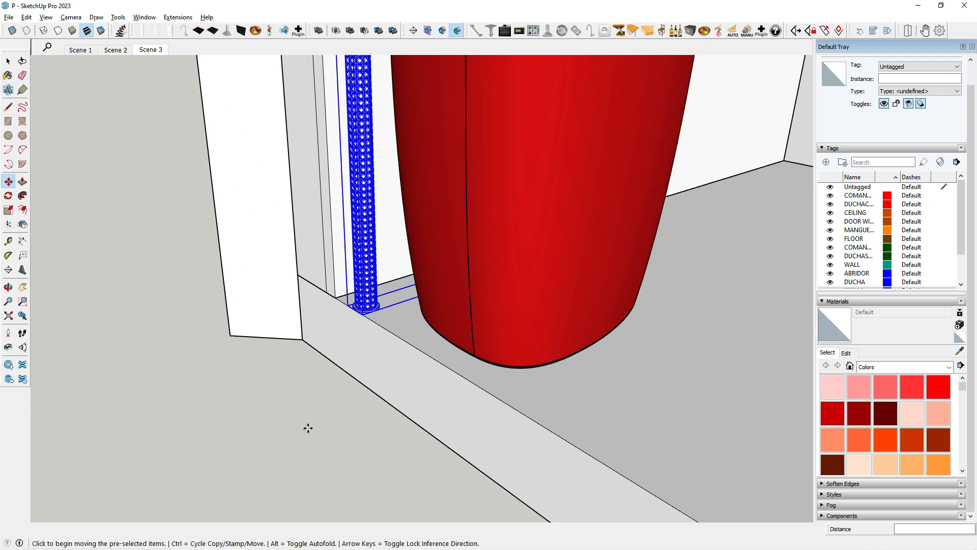
scroll(326, 442, down, 6)
middle_drag(352, 390, 352, 390)
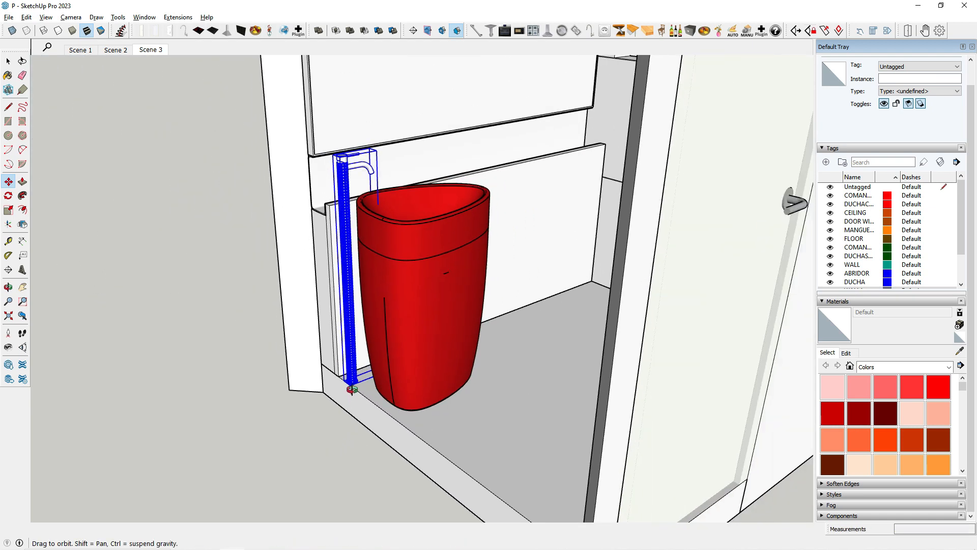
- Raise the faucet straight up so its spout sits higher above the red basin's rim
scroll(336, 306, up, 10)
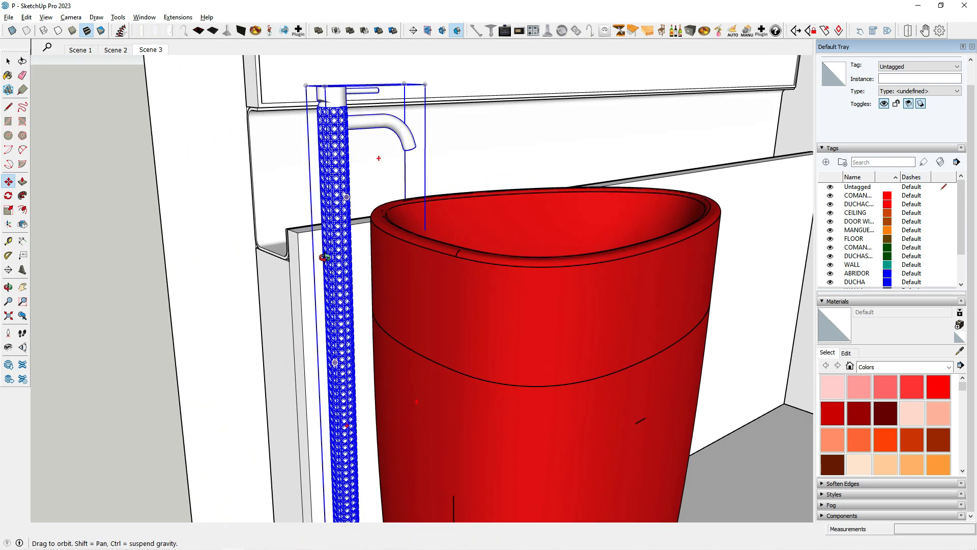
middle_drag(325, 257, 316, 286)
key(m)
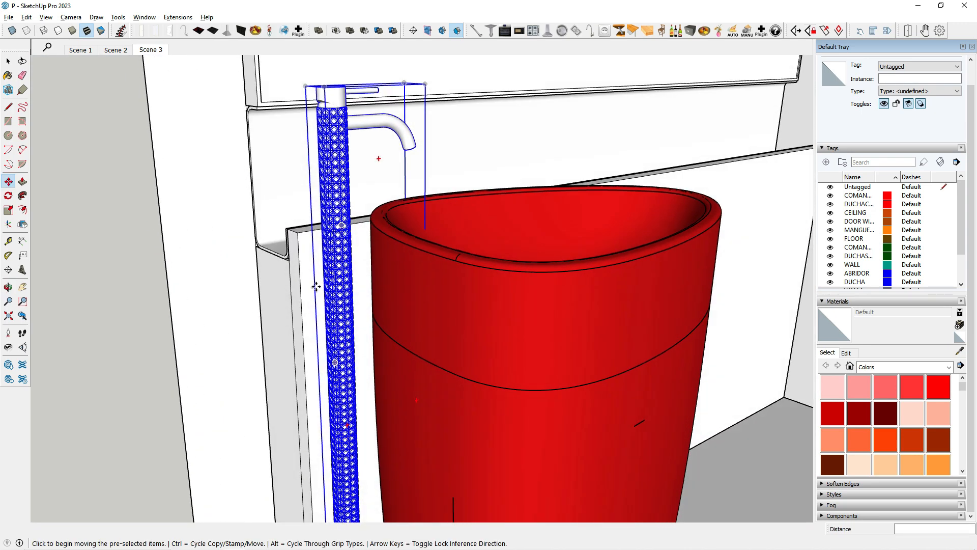
click(314, 278)
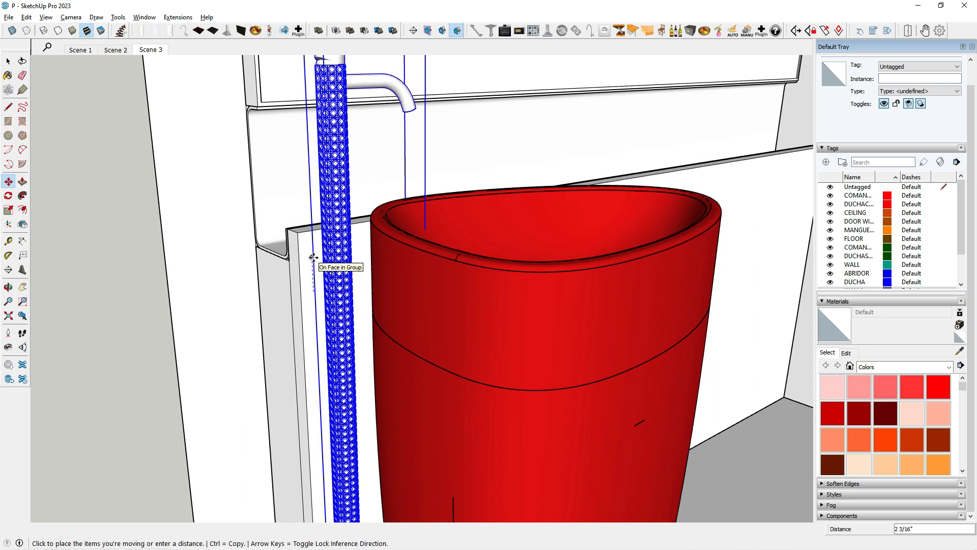
key(space)
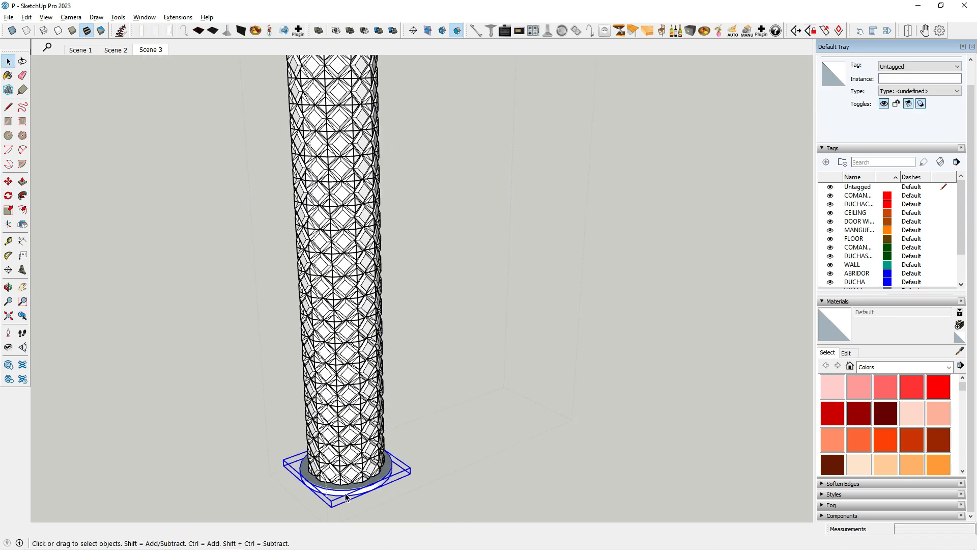
- Select the lowest patterned rings inside the faucet's column and copy them straight down to lengthen it
scroll(335, 324, up, 4)
scroll(335, 323, down, 1)
shift+click(350, 127)
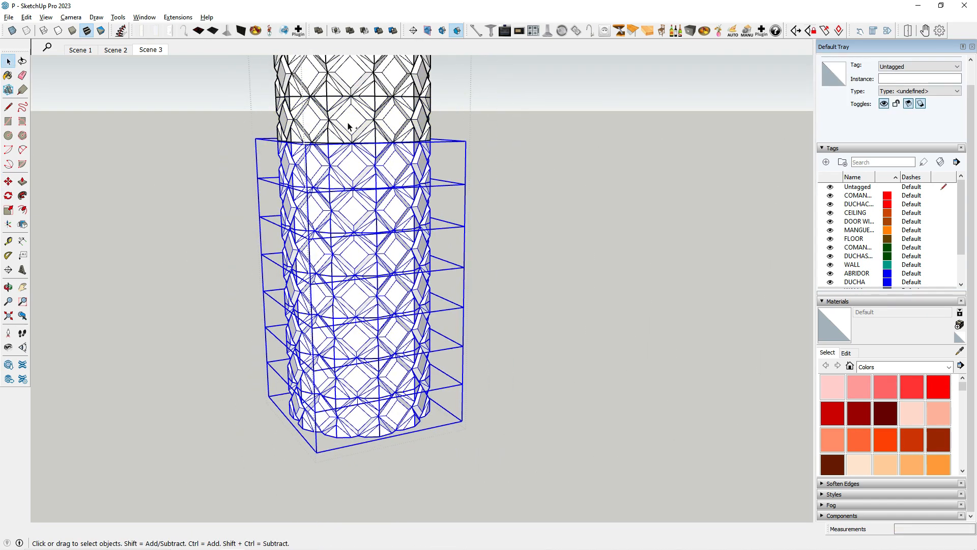
scroll(350, 125, down, 2)
key(m)
scroll(300, 153, up, 1)
click(341, 162)
key(ctrl)
scroll(360, 388, down, 2)
key(space)
scroll(361, 388, up, 2)
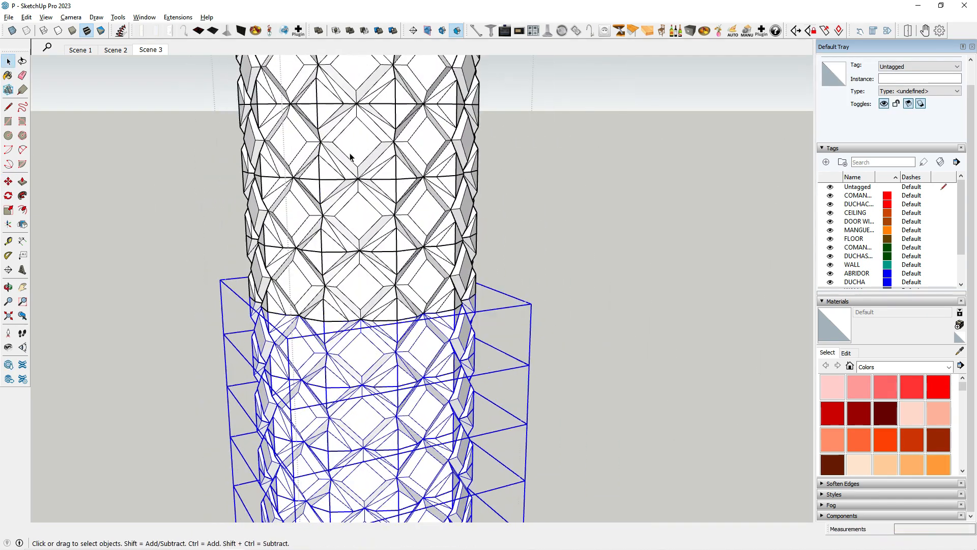
scroll(361, 388, down, 3)
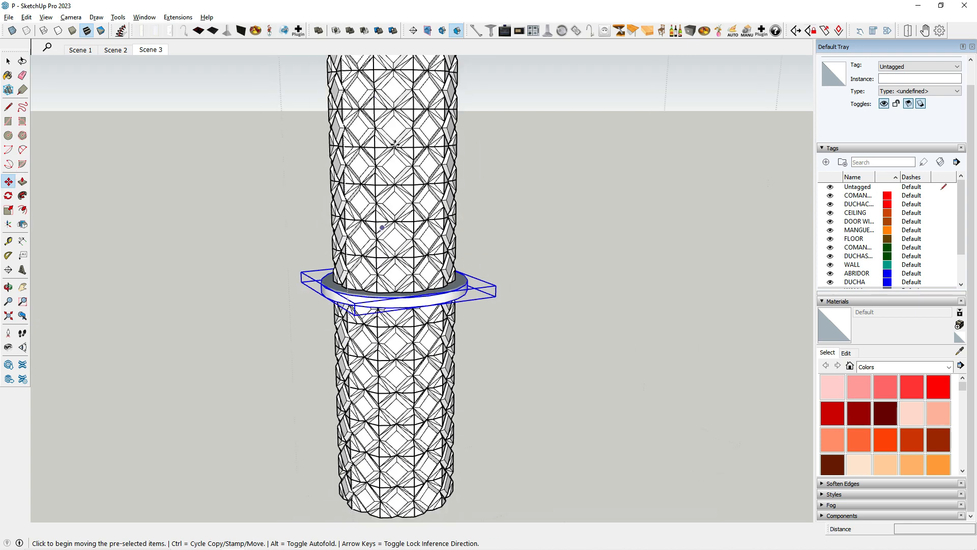
- Move the faucet's base ring straight down to the lengthened column's bottom end and close the group
scroll(373, 202, up, 3)
click(349, 200)
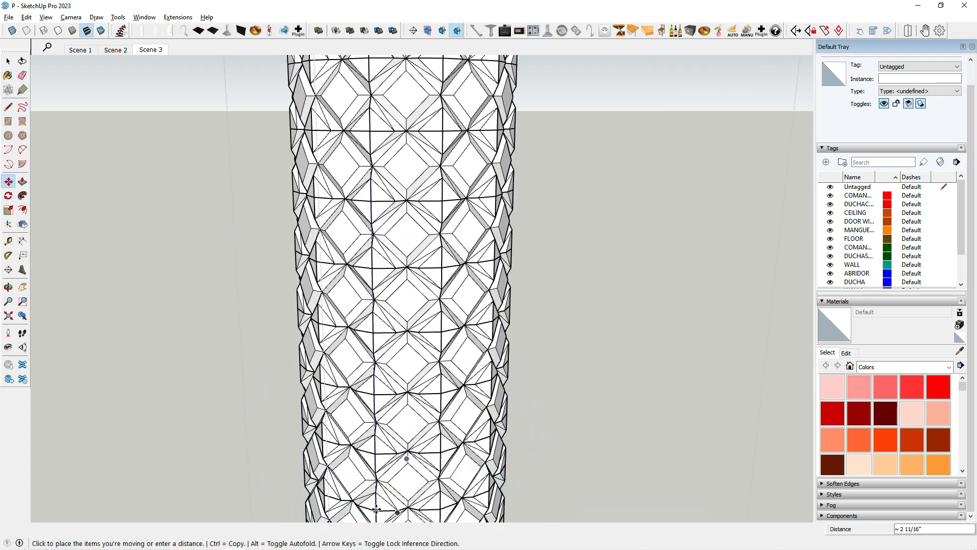
key(Escape)
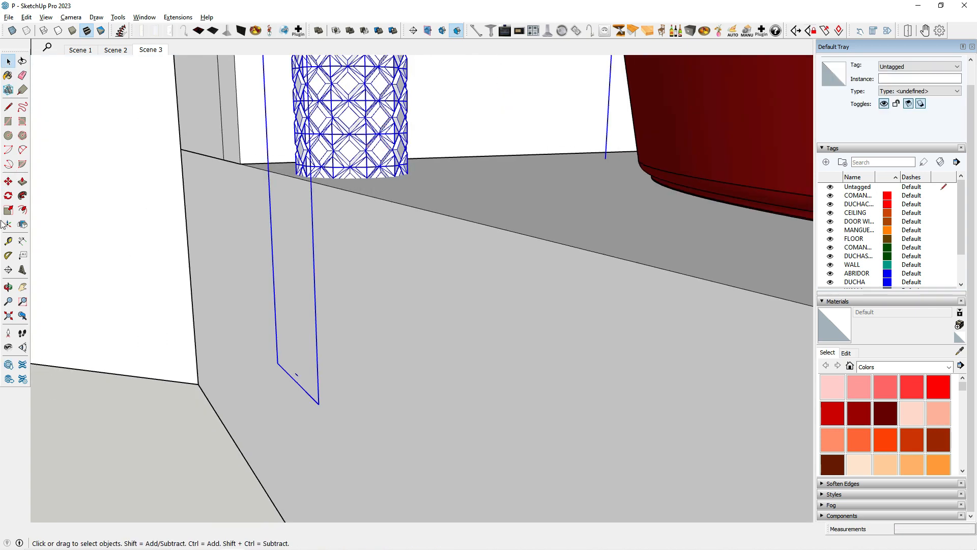
- Move the whole faucet vertically so its base rests on the bathroom floor, and deselect it
key(m)
scroll(334, 340, down, 8)
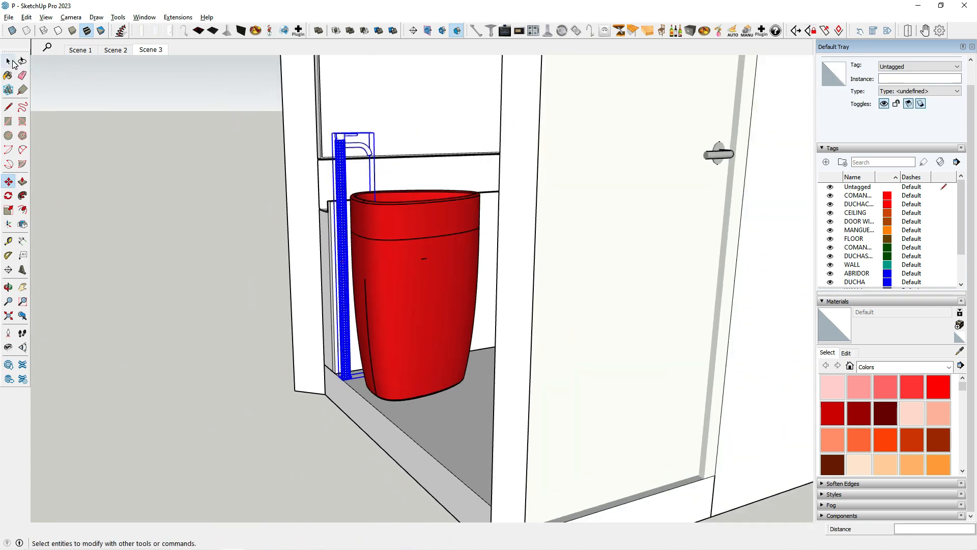
click(11, 62)
click(98, 163)
- Flip the faucet about the red plane so its spout points in the opposite direction along the low wall
middle_drag(397, 305, 468, 369)
scroll(400, 264, up, 2)
middle_drag(427, 321, 342, 376)
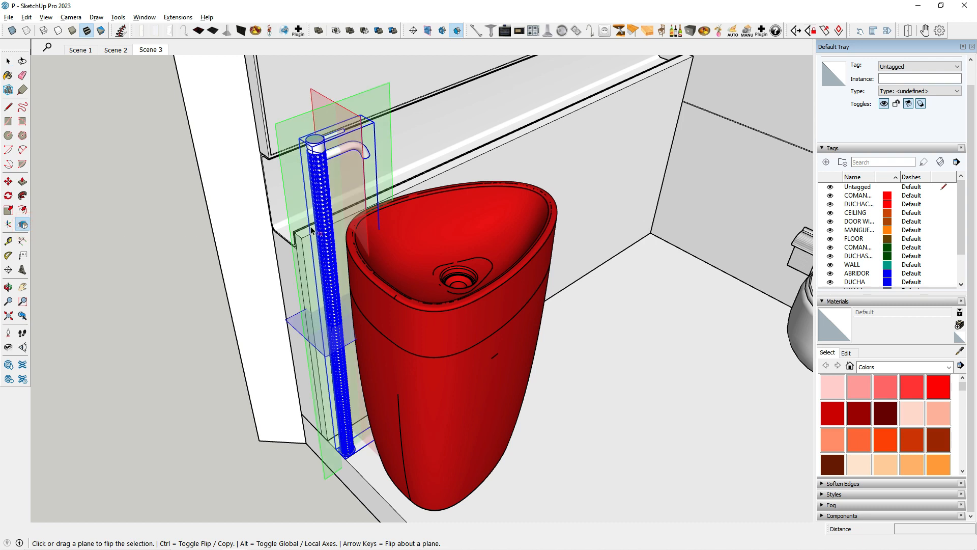
click(325, 108)
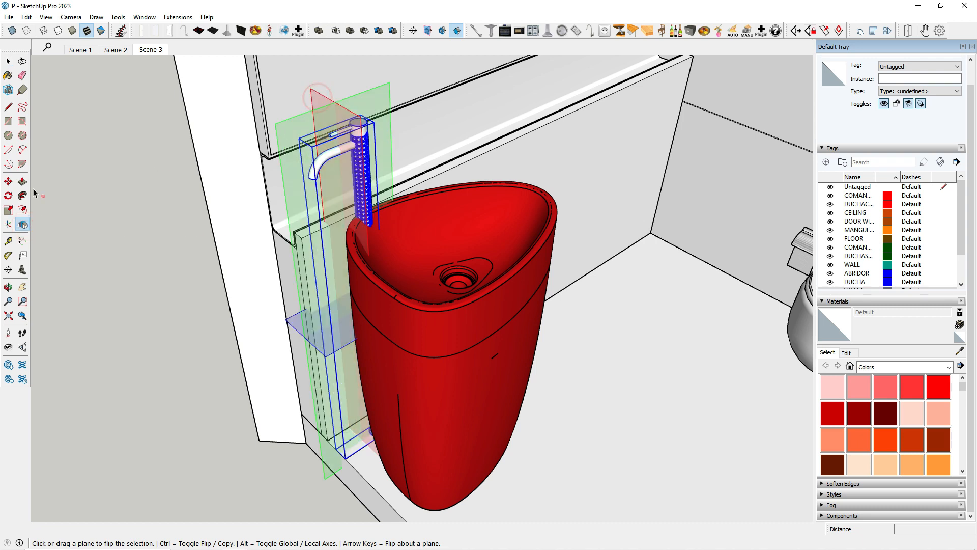
- Move the flipped faucet along the low wall to the far side of the red basin
click(8, 181)
middle_drag(330, 292, 311, 325)
scroll(451, 448, up, 1)
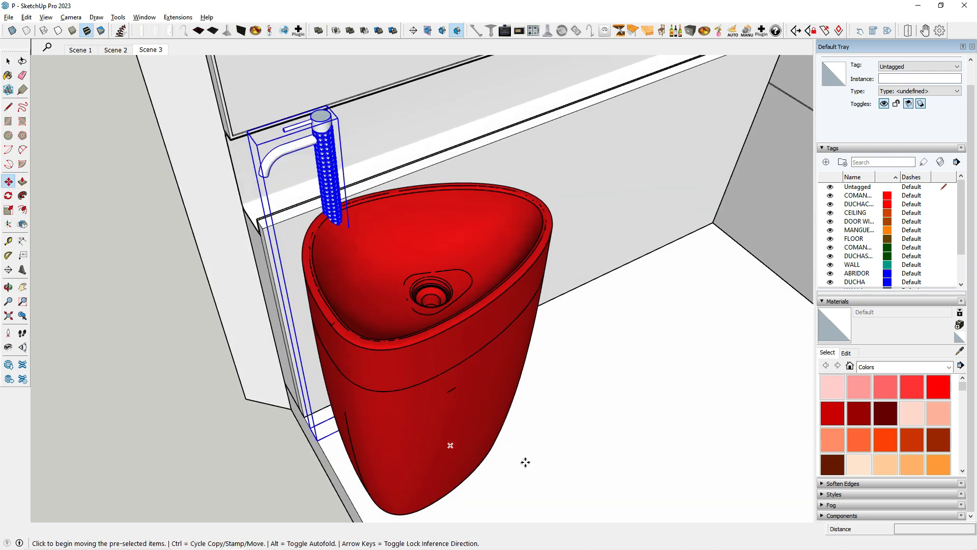
click(525, 462)
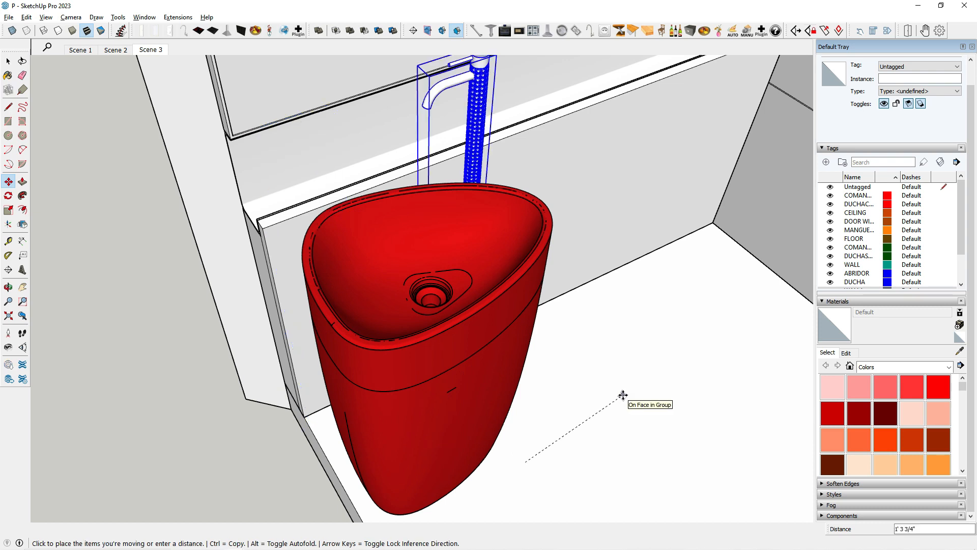
click(653, 387)
- Shift the faucet across the floor along the low wall, closer to the red basin
middle_drag(501, 437, 427, 475)
scroll(518, 406, up, 4)
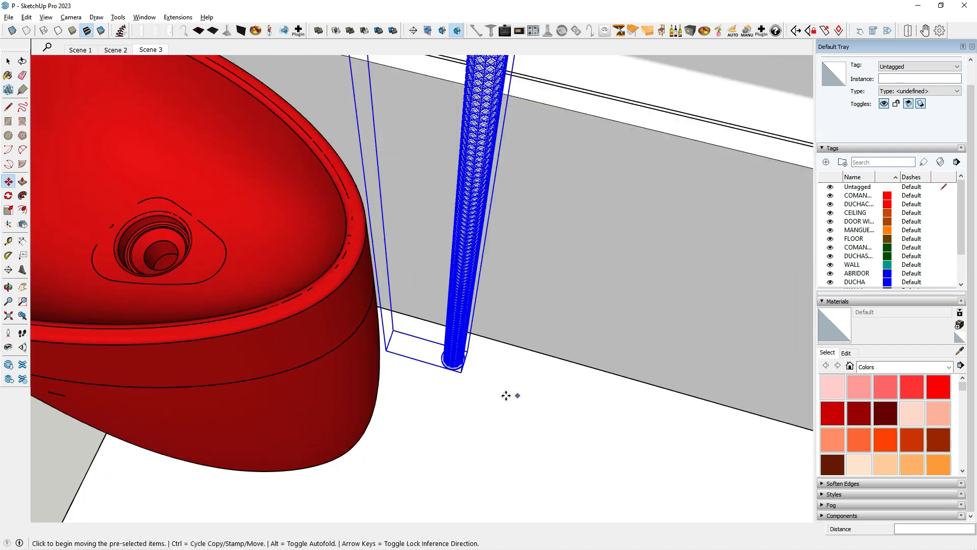
mouse_move(493, 393)
middle_down()
mouse_move(488, 419)
mouse_move(481, 403)
middle_up()
click(459, 387)
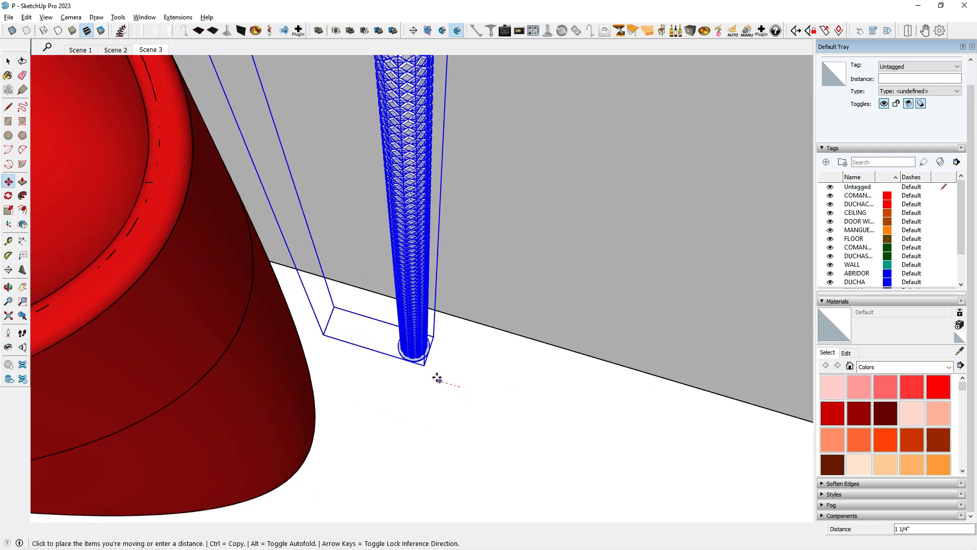
click(412, 368)
- Rotate the faucet about its column so the spout points toward the red basin's bowl, and deselect it
click(8, 195)
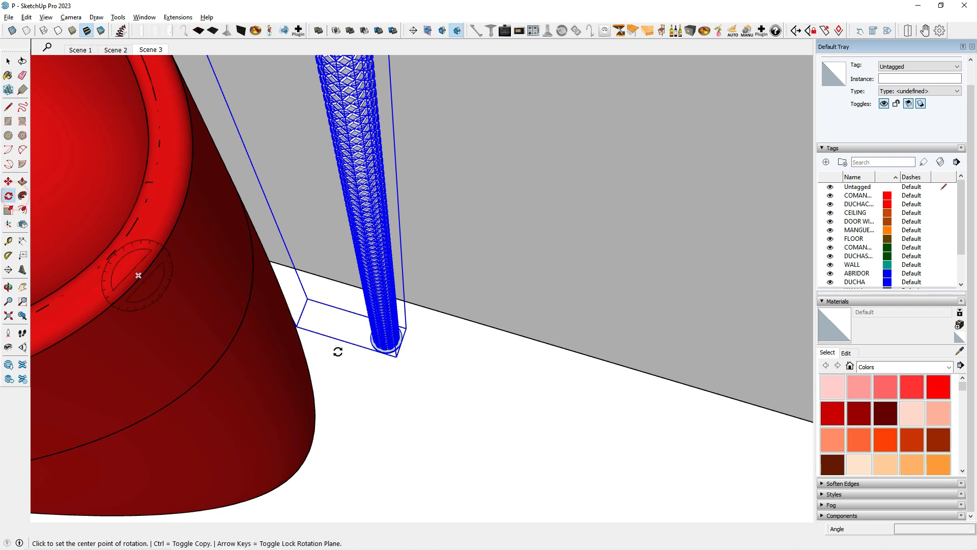
scroll(542, 388, down, 5)
middle_drag(543, 388, 483, 405)
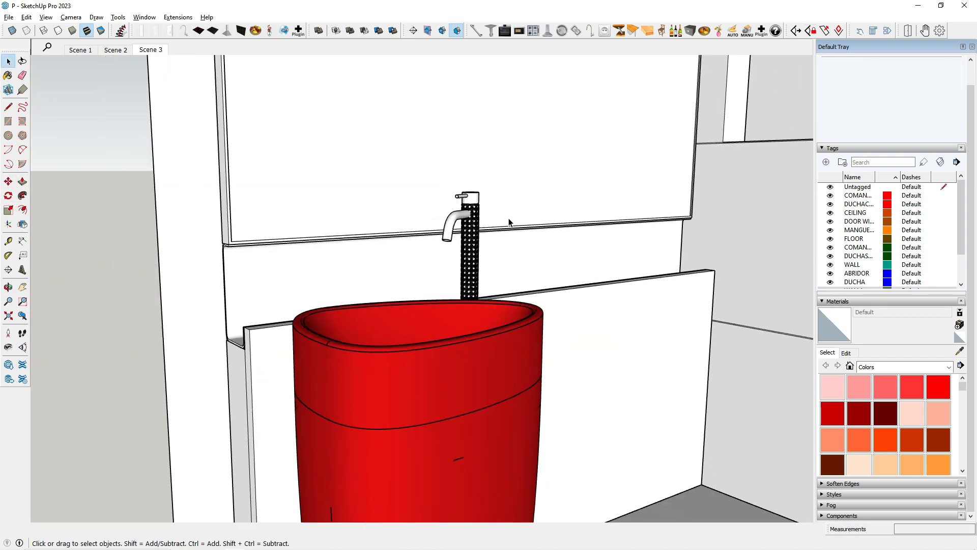
- Inspect the whole bathroom from several outside angles to check how the basin and faucet sit among the fixtures
scroll(464, 249, down, 2)
middle_drag(568, 318, 619, 346)
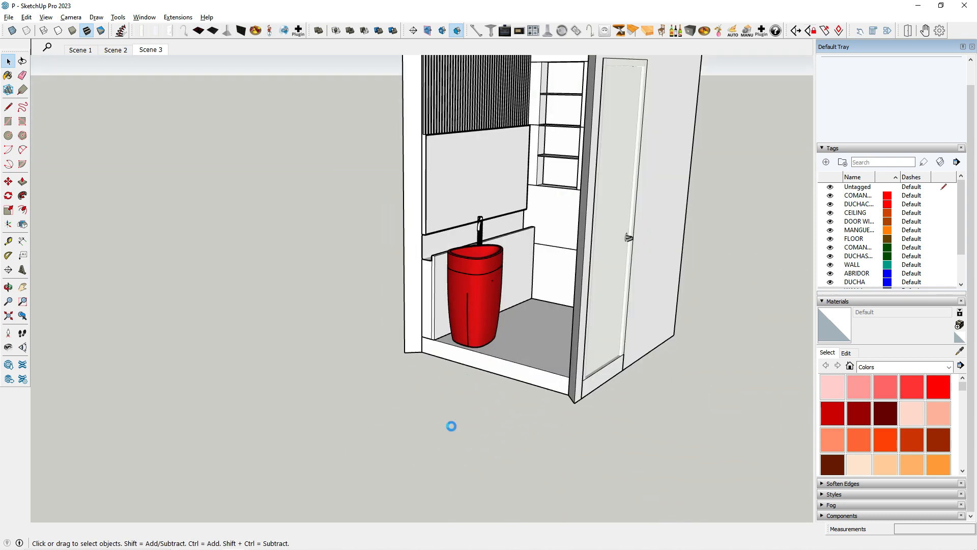
middle_drag(450, 432, 583, 378)
scroll(573, 377, down, 2)
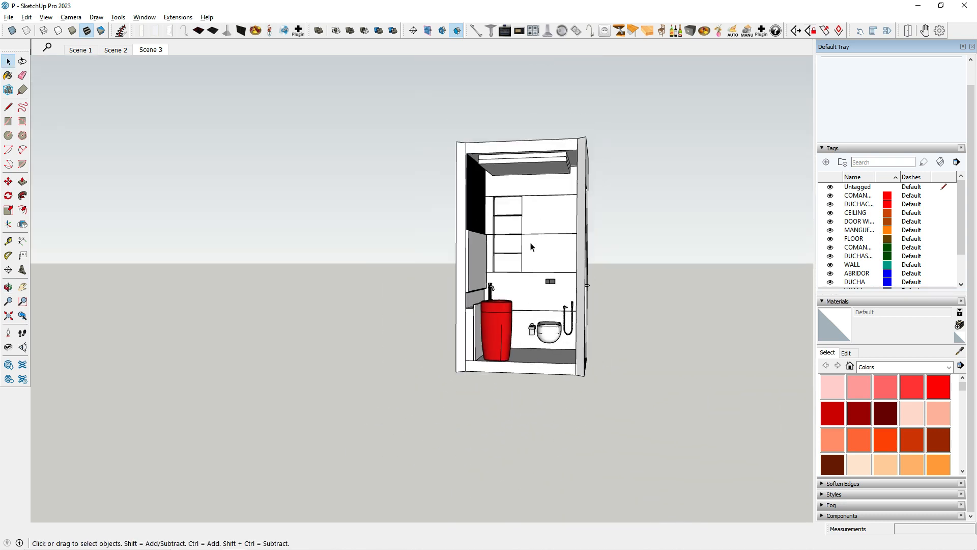
scroll(513, 251, up, 5)
middle_drag(512, 251, 585, 300)
scroll(492, 291, down, 4)
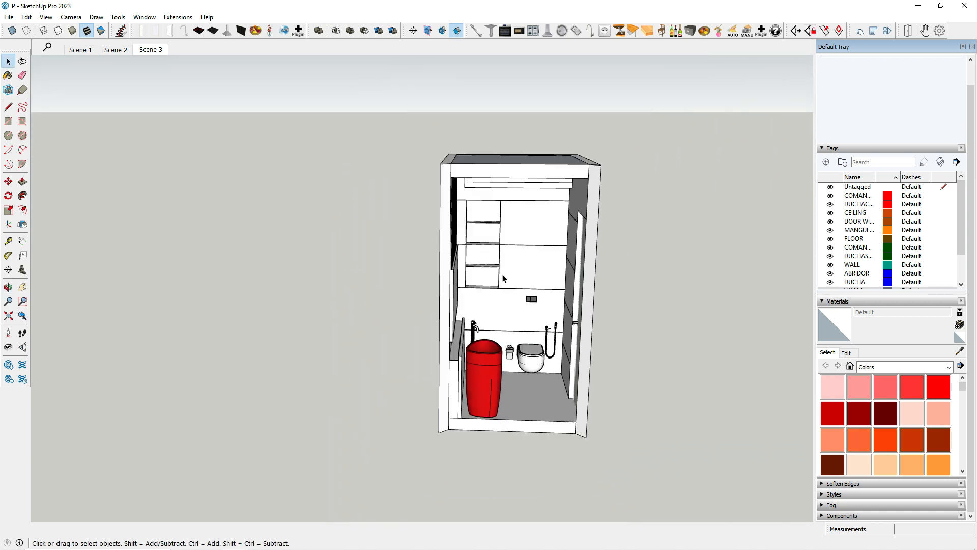
middle_drag(503, 277, 323, 263)
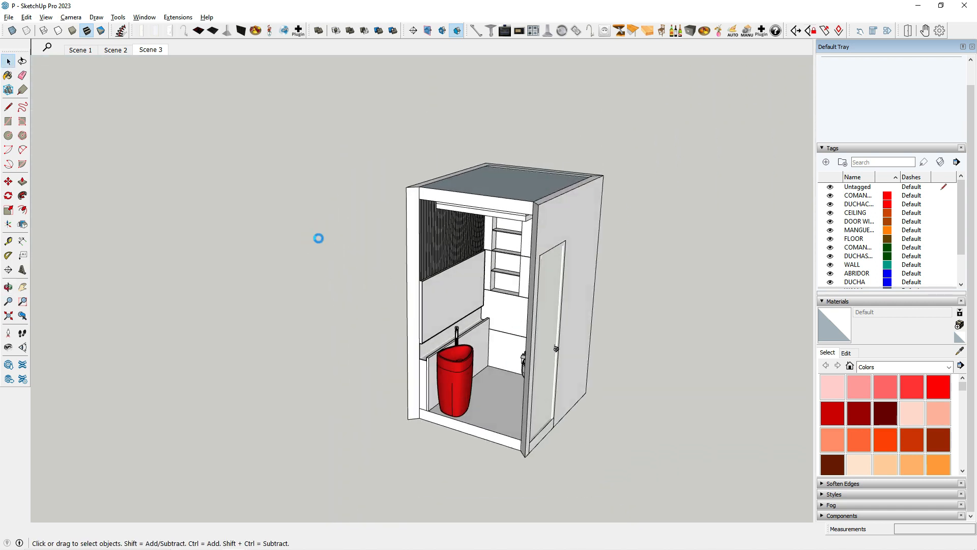
- Hide the CEILING tag and assign the untagged roof group still covering the room to the CEILING tag
scroll(837, 264, down, 2)
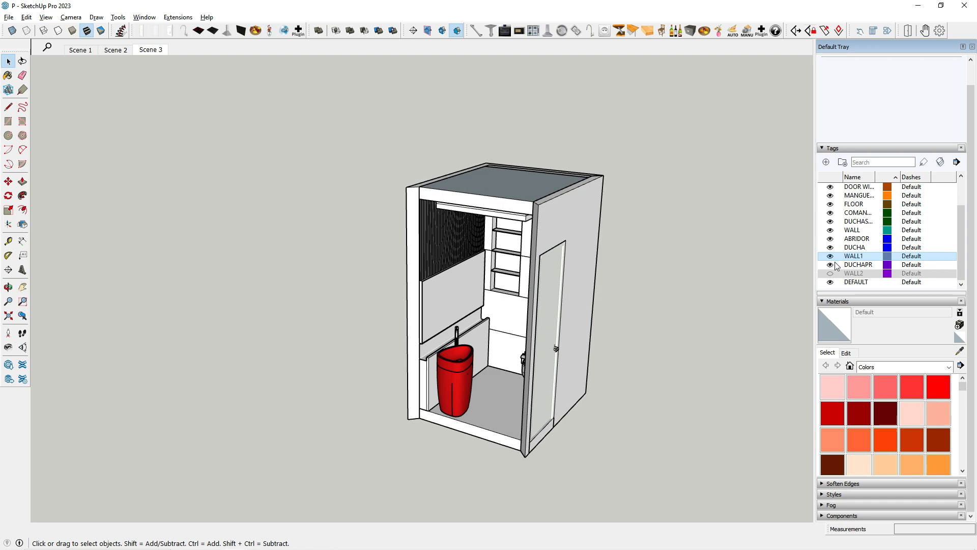
click(733, 240)
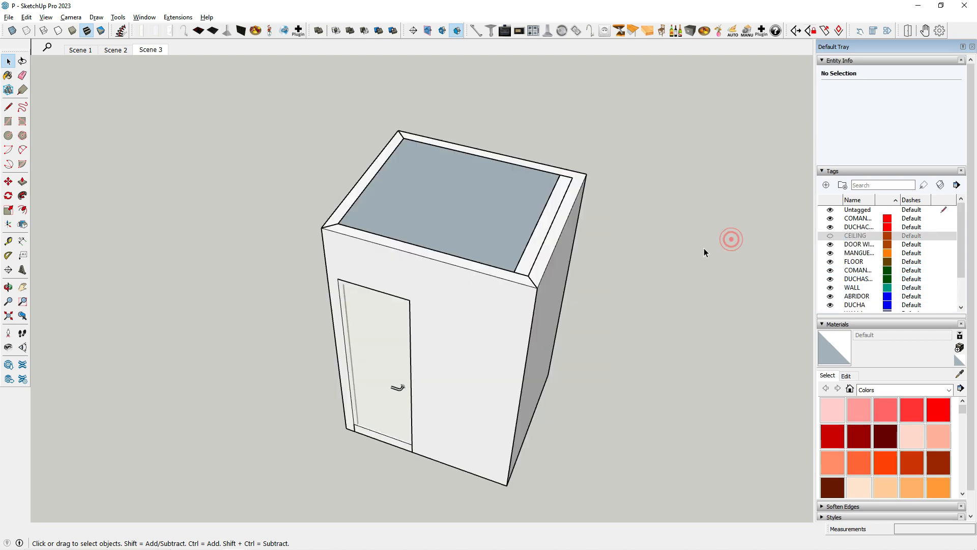
click(739, 244)
click(525, 210)
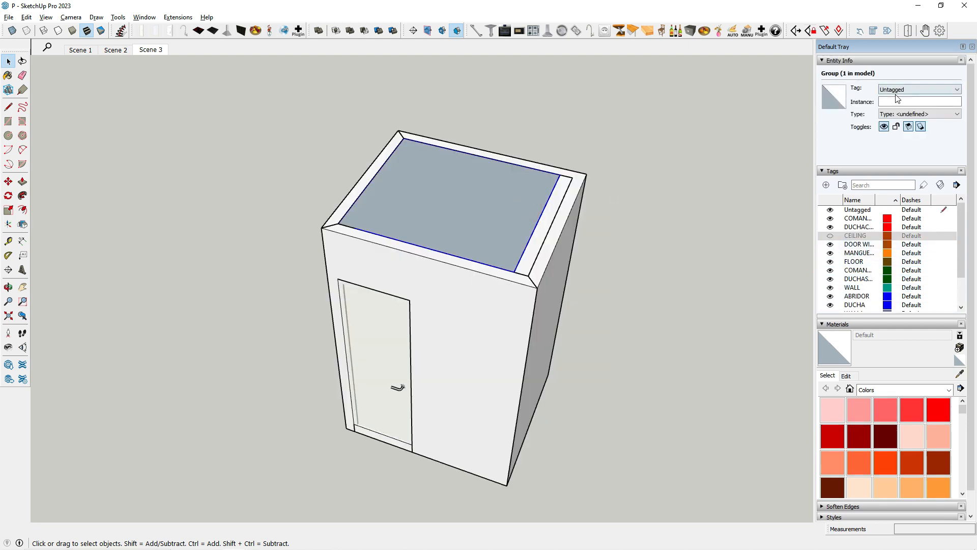
click(899, 90)
click(899, 111)
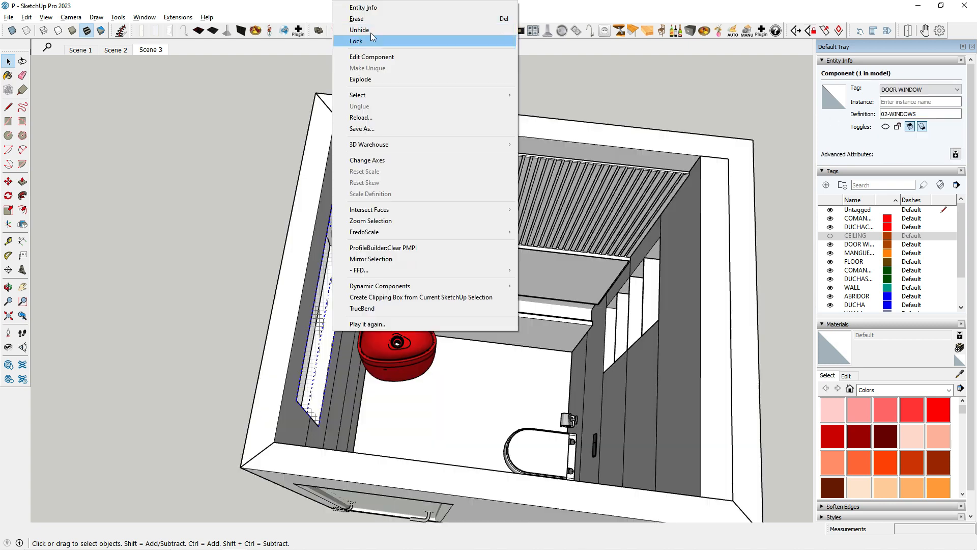
- Unhide the 02-WINDOWS component and save a top view of the open-roofed bathroom as a new scene
click(371, 32)
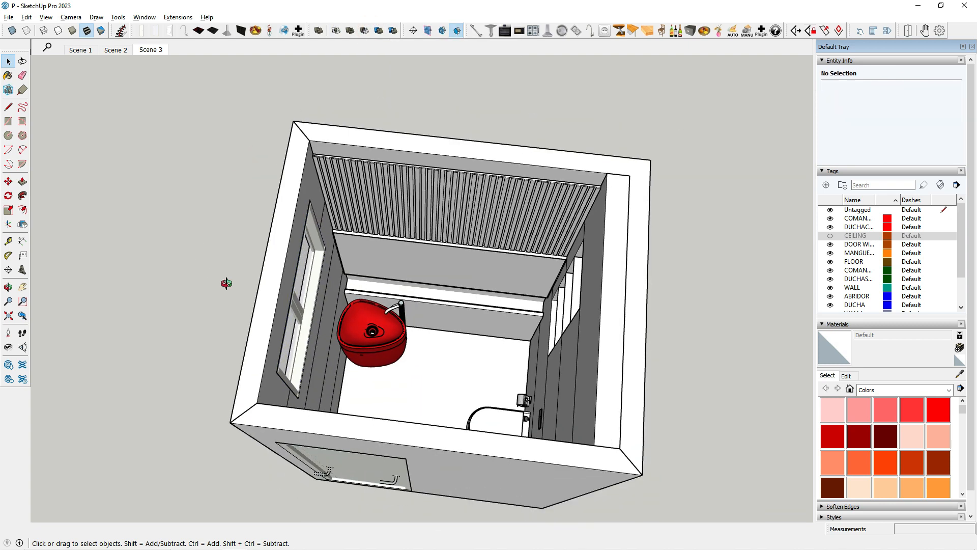
middle_drag(226, 283, 206, 261)
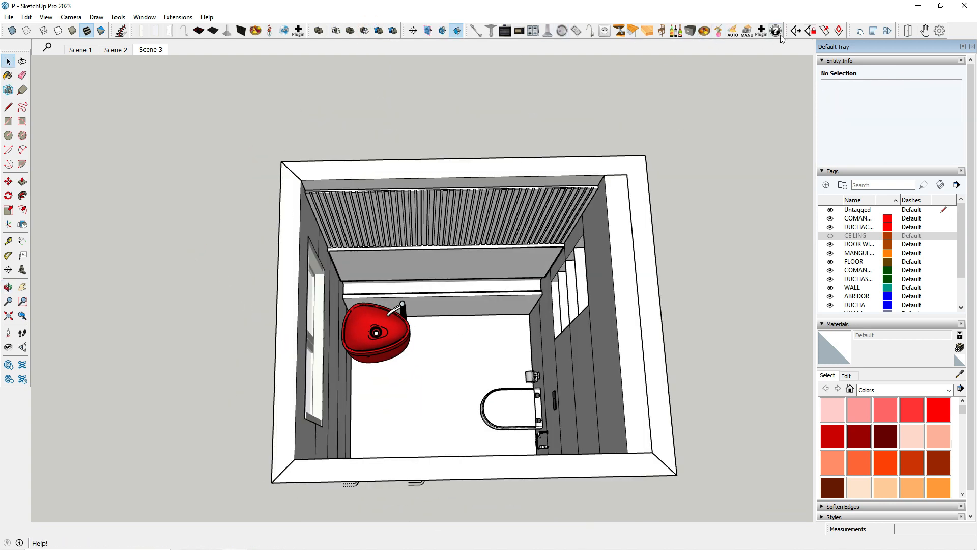
click(794, 31)
scroll(332, 226, up, 3)
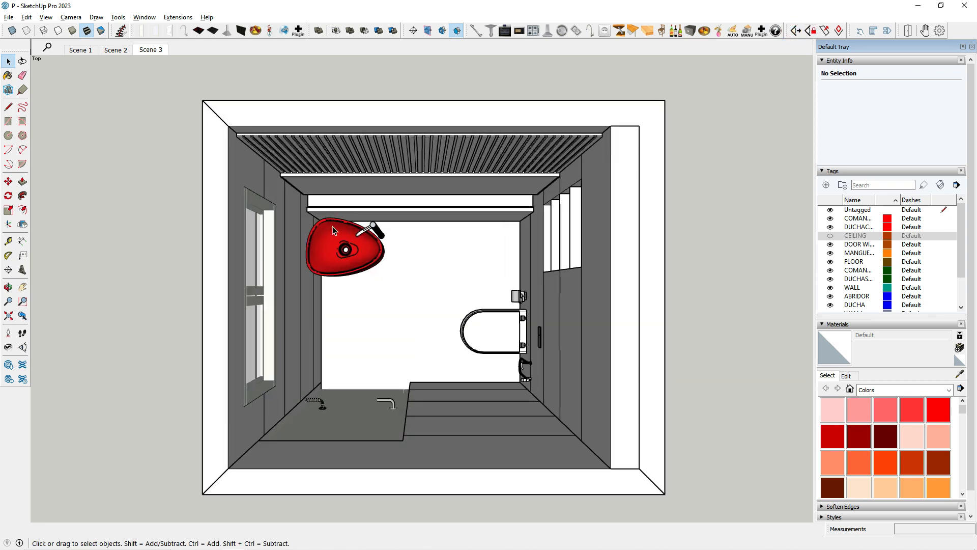
scroll(416, 297, up, 1)
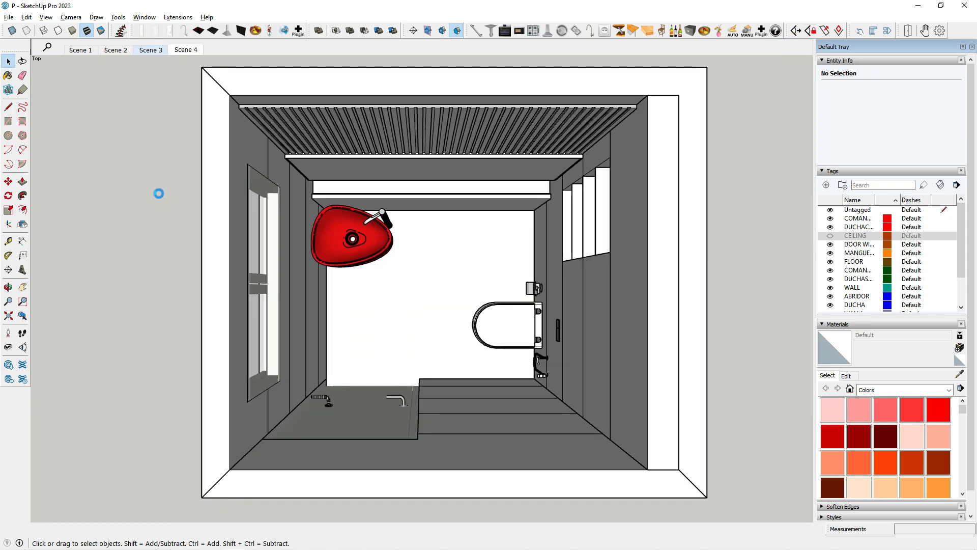
click(159, 198)
- Inspect the basin, faucet and toilet from above at an angle, and return to Scene 1
middle_drag(367, 312, 429, 215)
scroll(430, 211, up, 1)
scroll(465, 368, down, 2)
middle_drag(508, 336, 488, 185)
scroll(487, 184, up, 2)
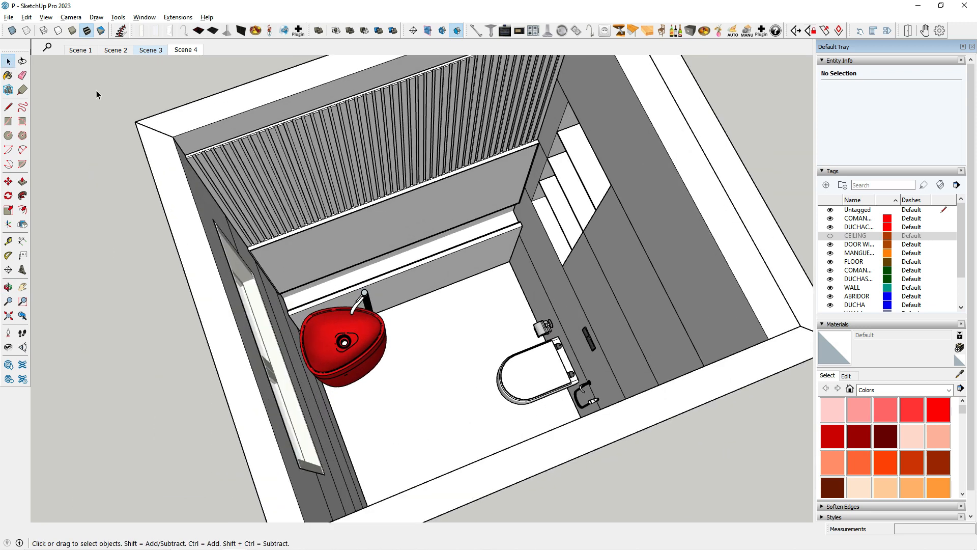
click(85, 52)
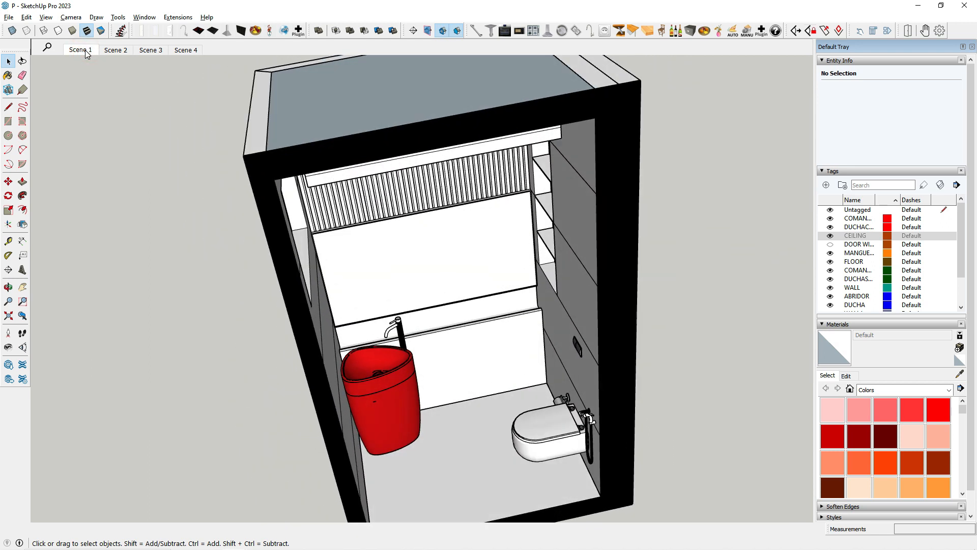